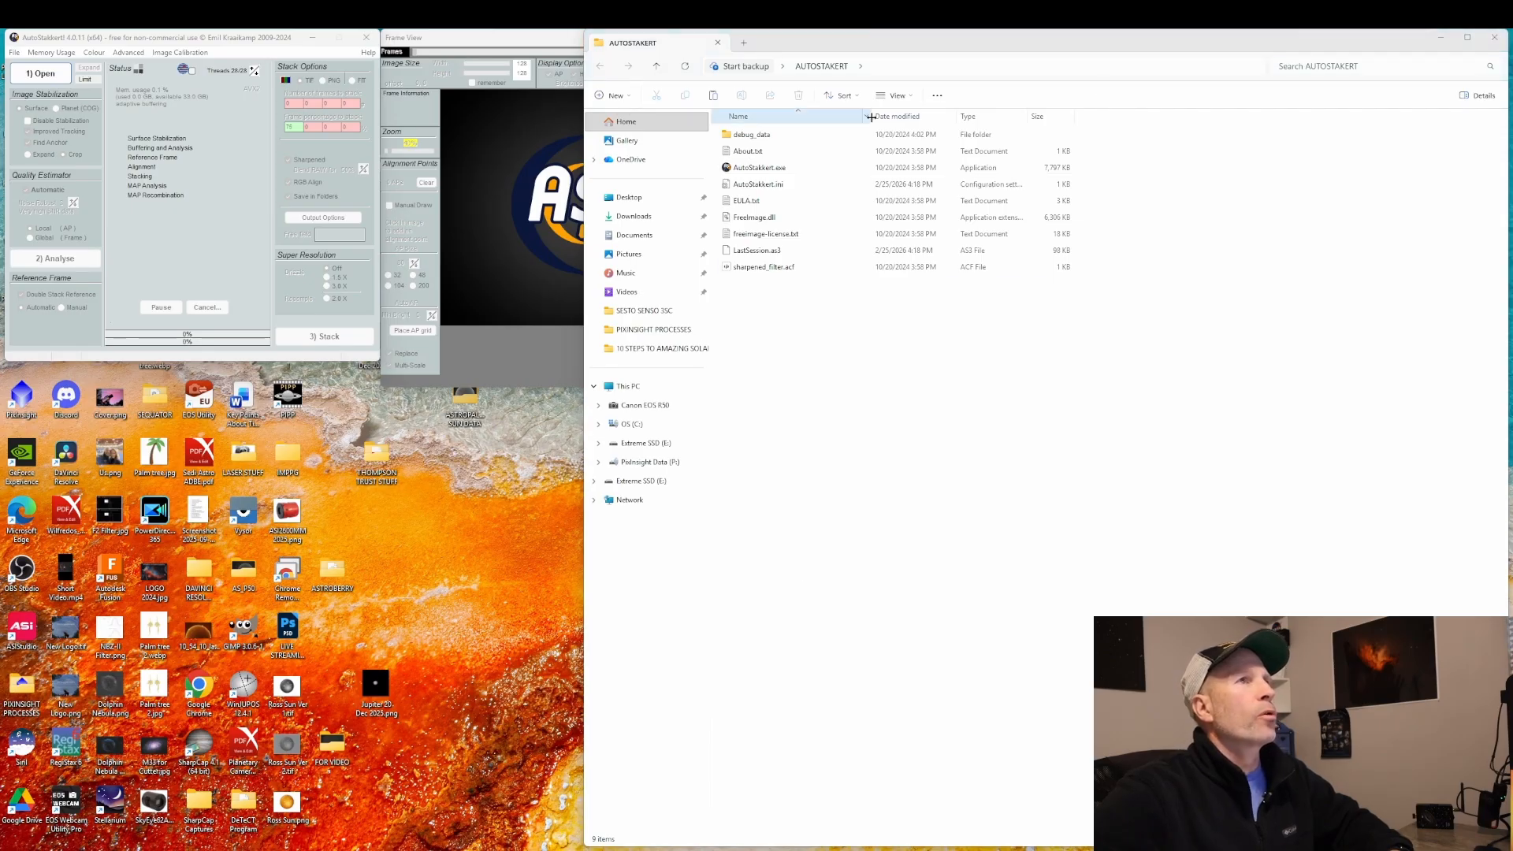
click(1442, 38)
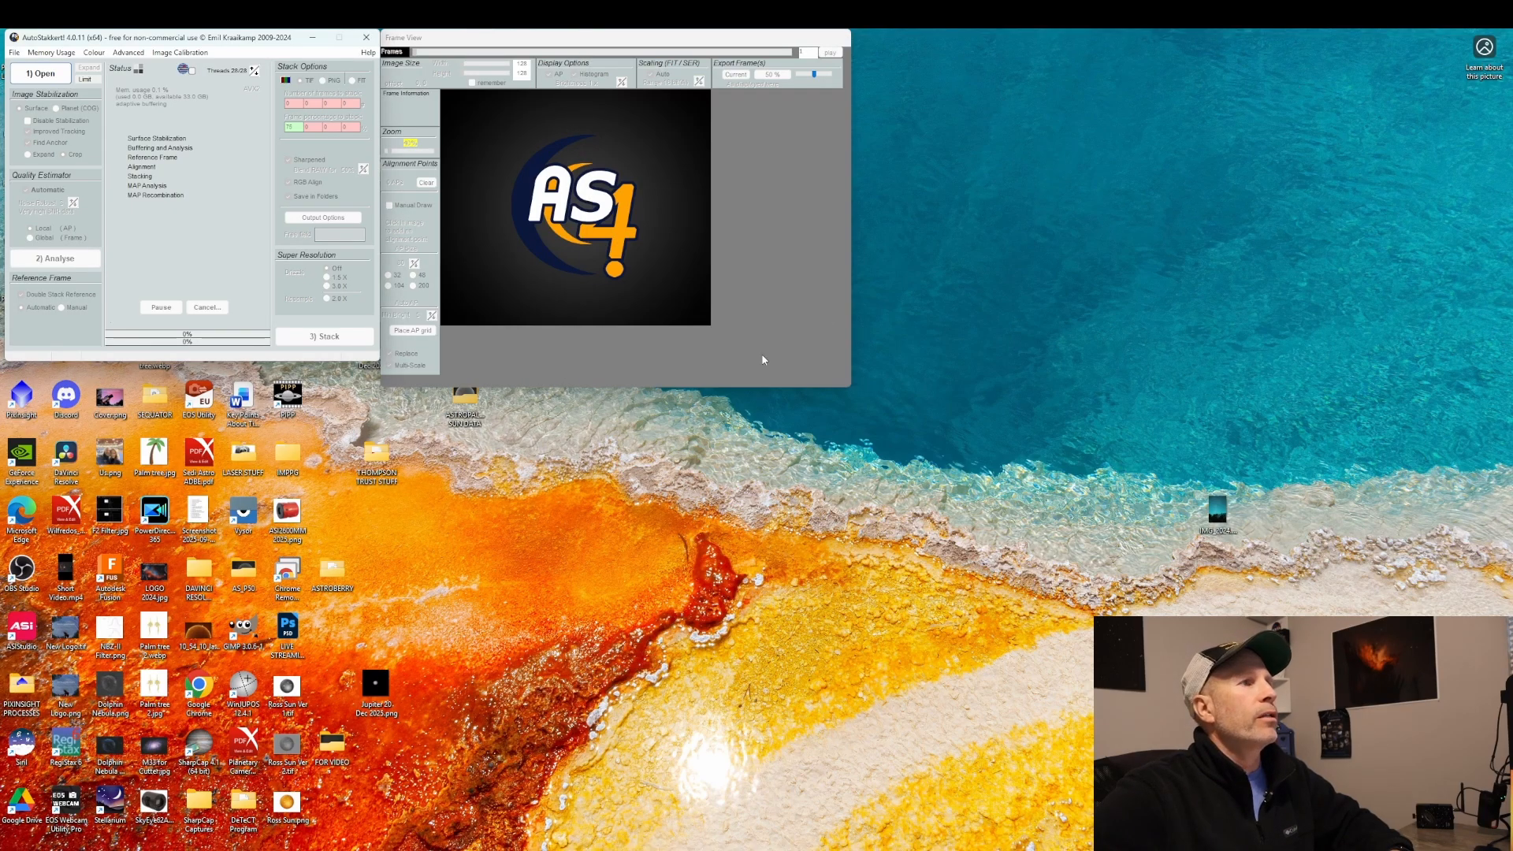
double_click(461, 400)
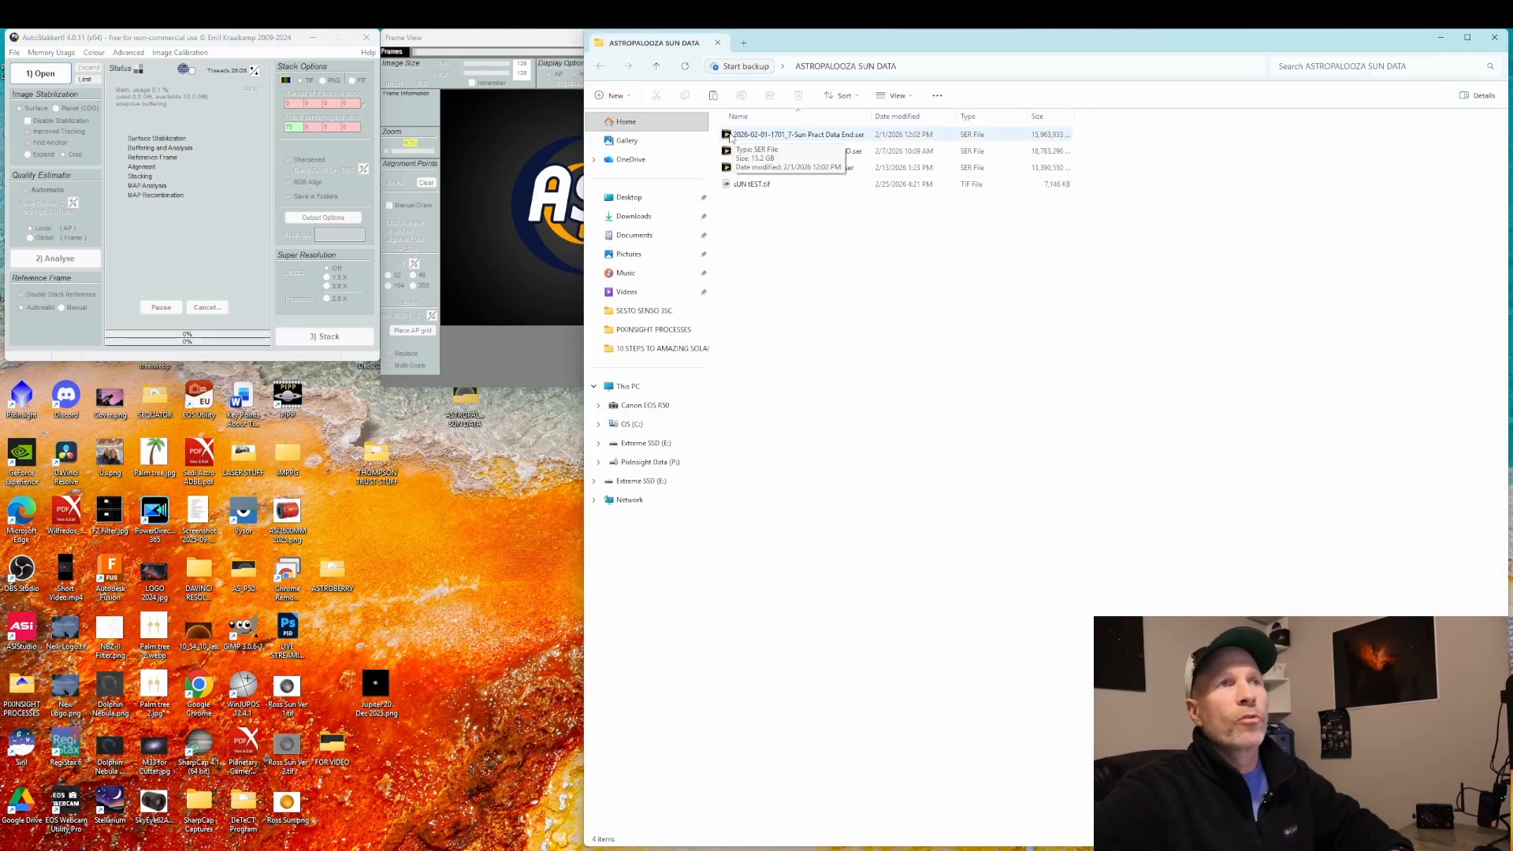
click(12, 53)
click(733, 504)
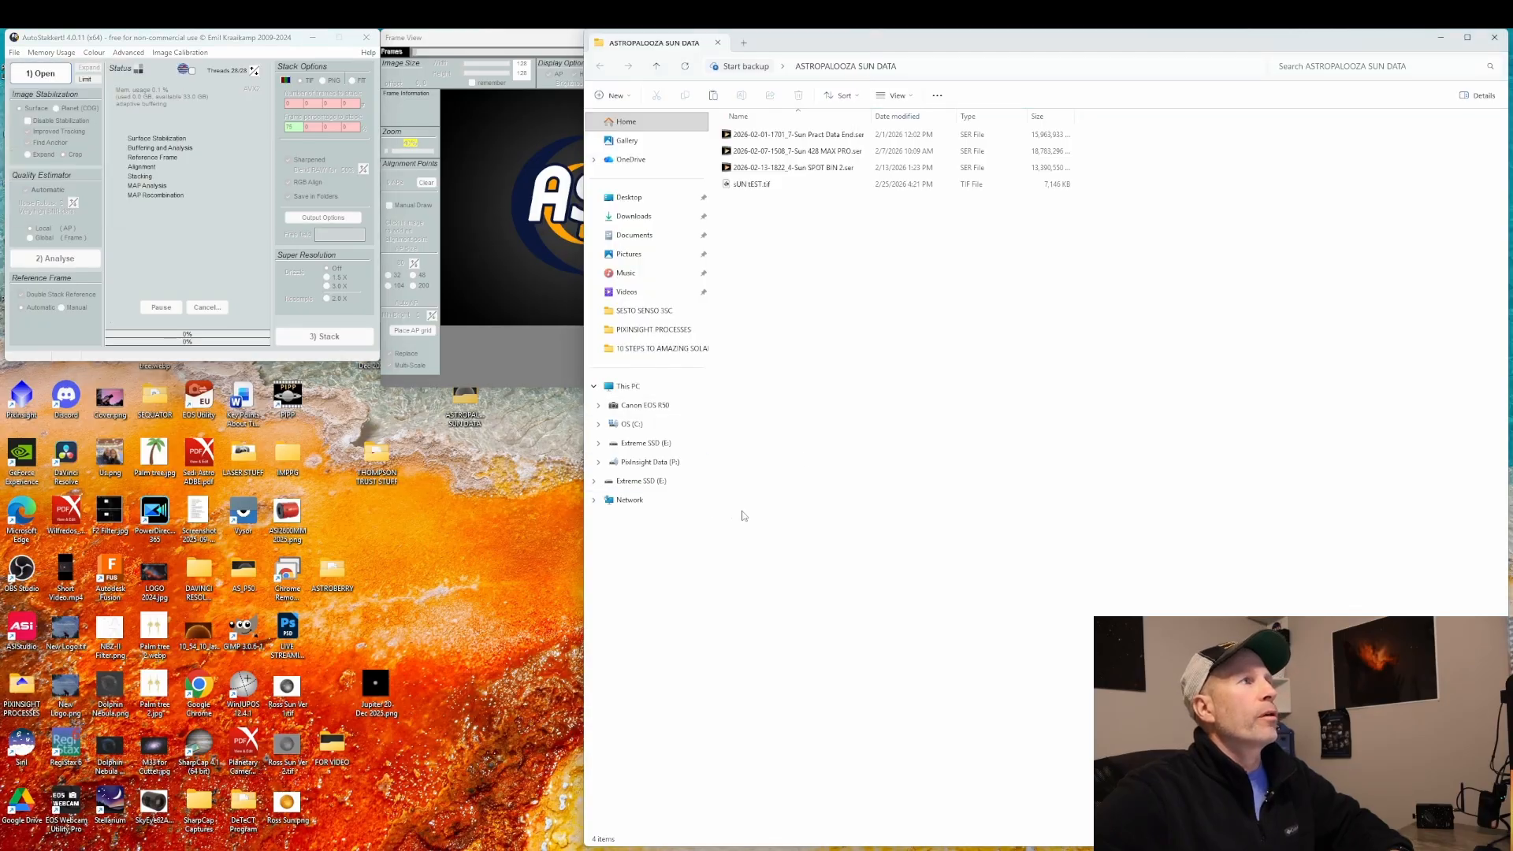
drag(755, 135, 181, 172)
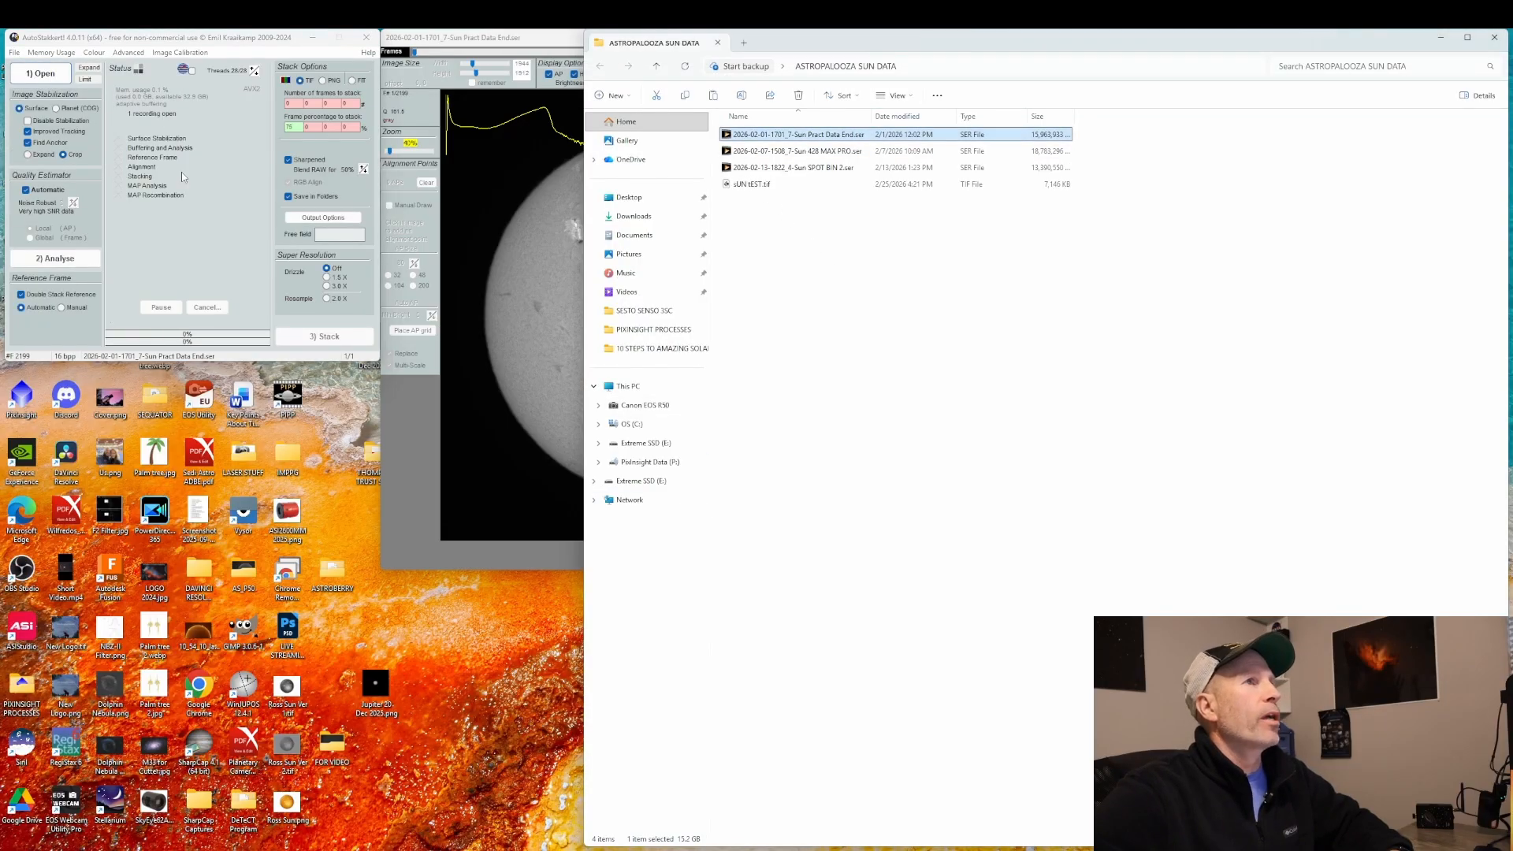
click(1442, 40)
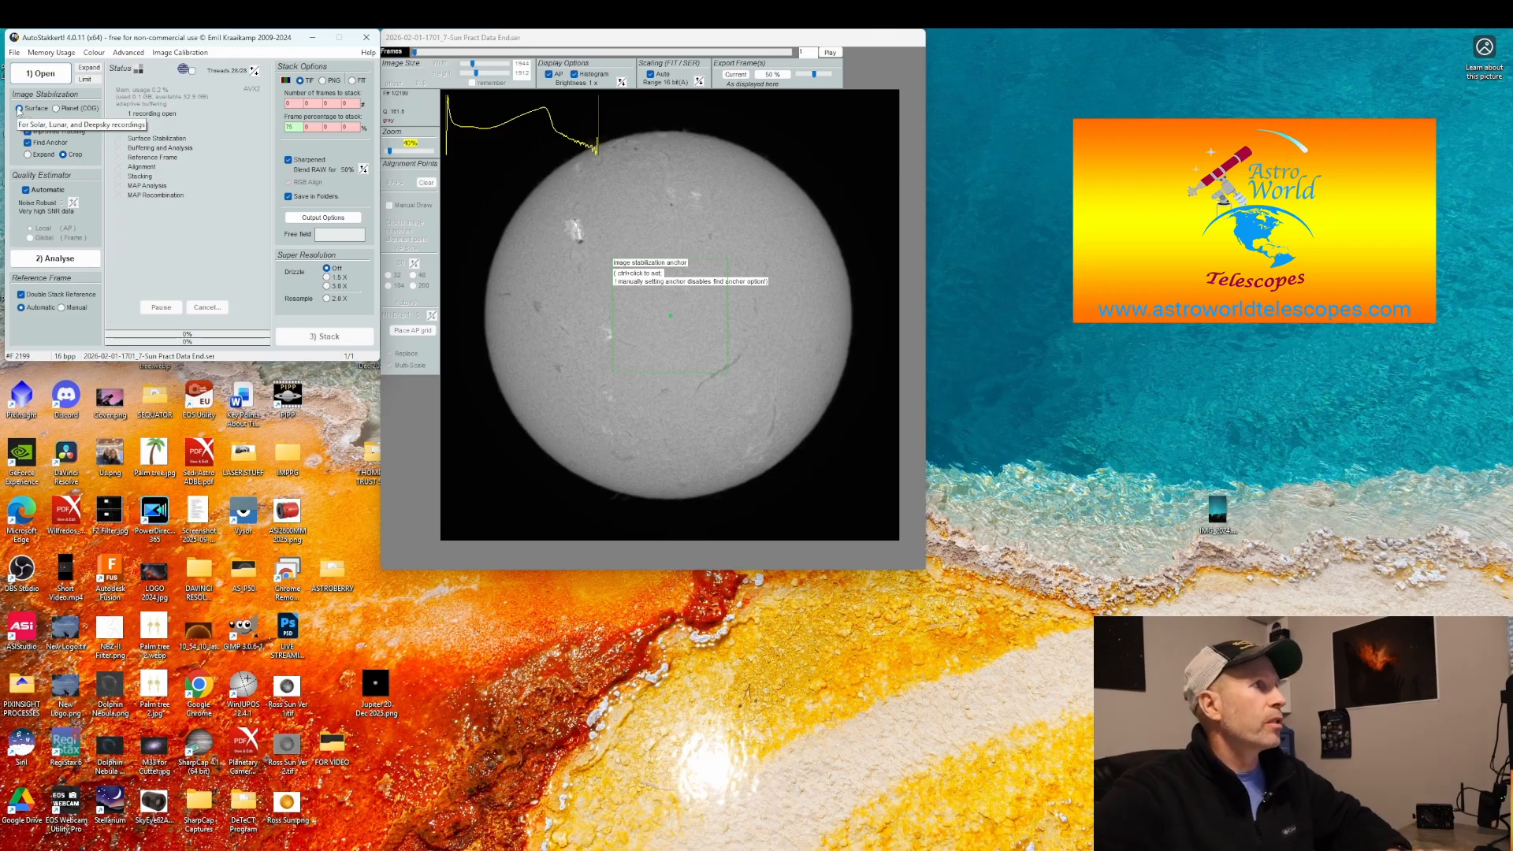
click(55, 109)
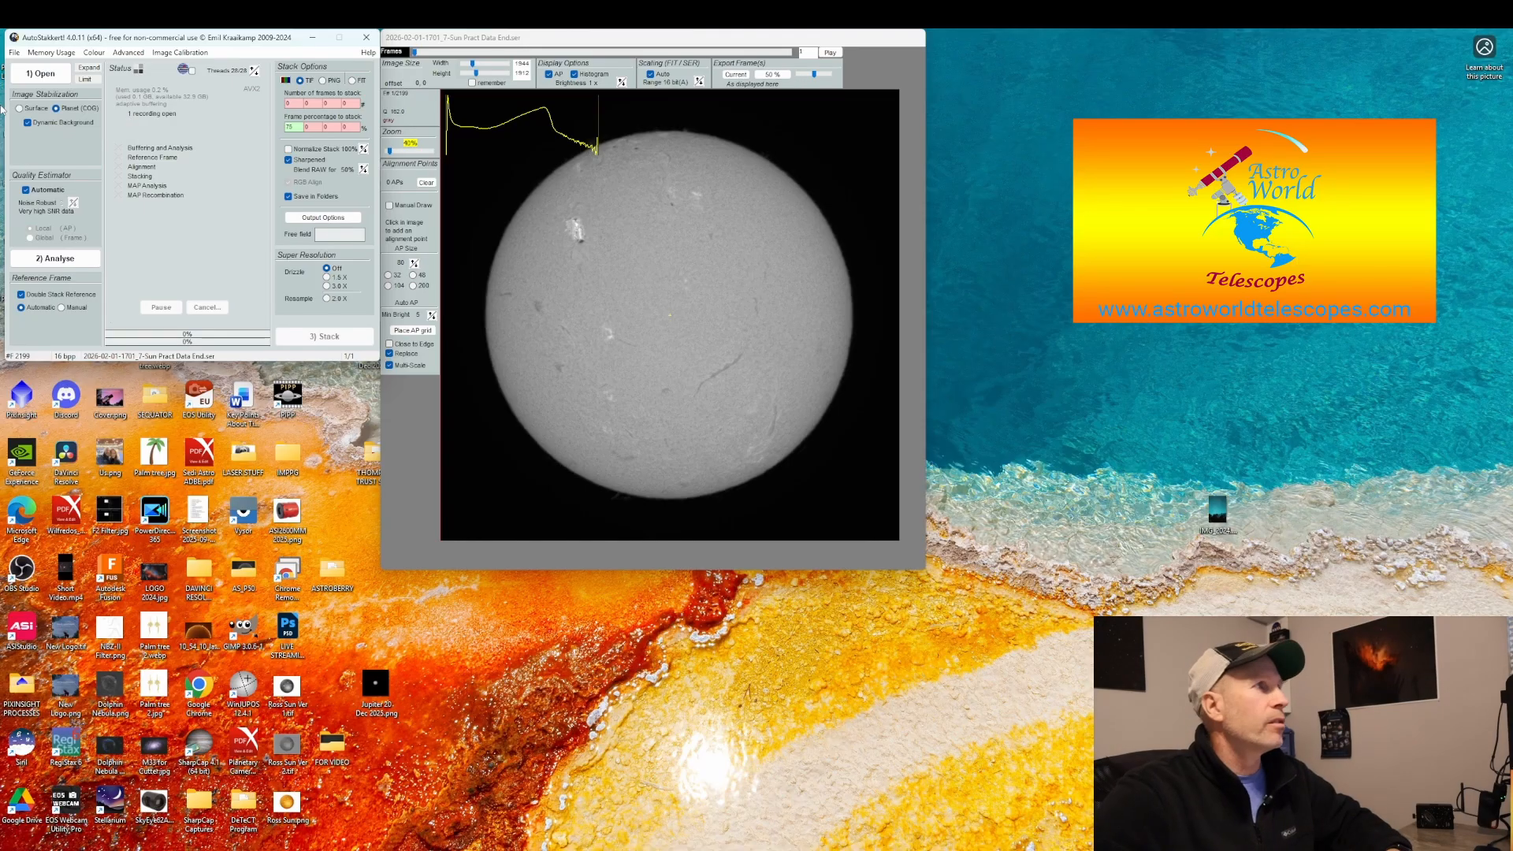
click(19, 109)
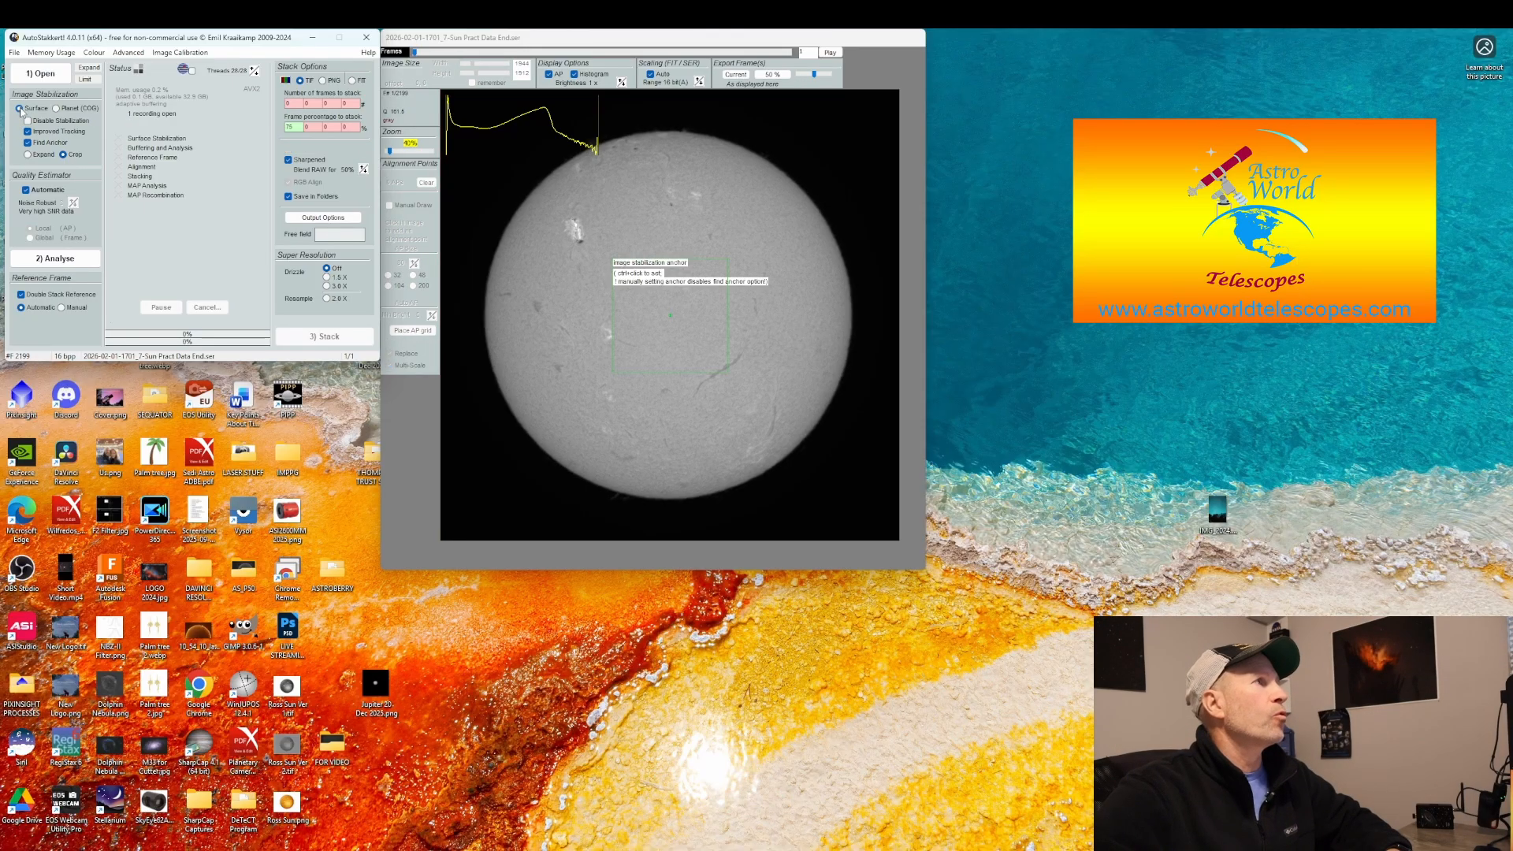
click(26, 190)
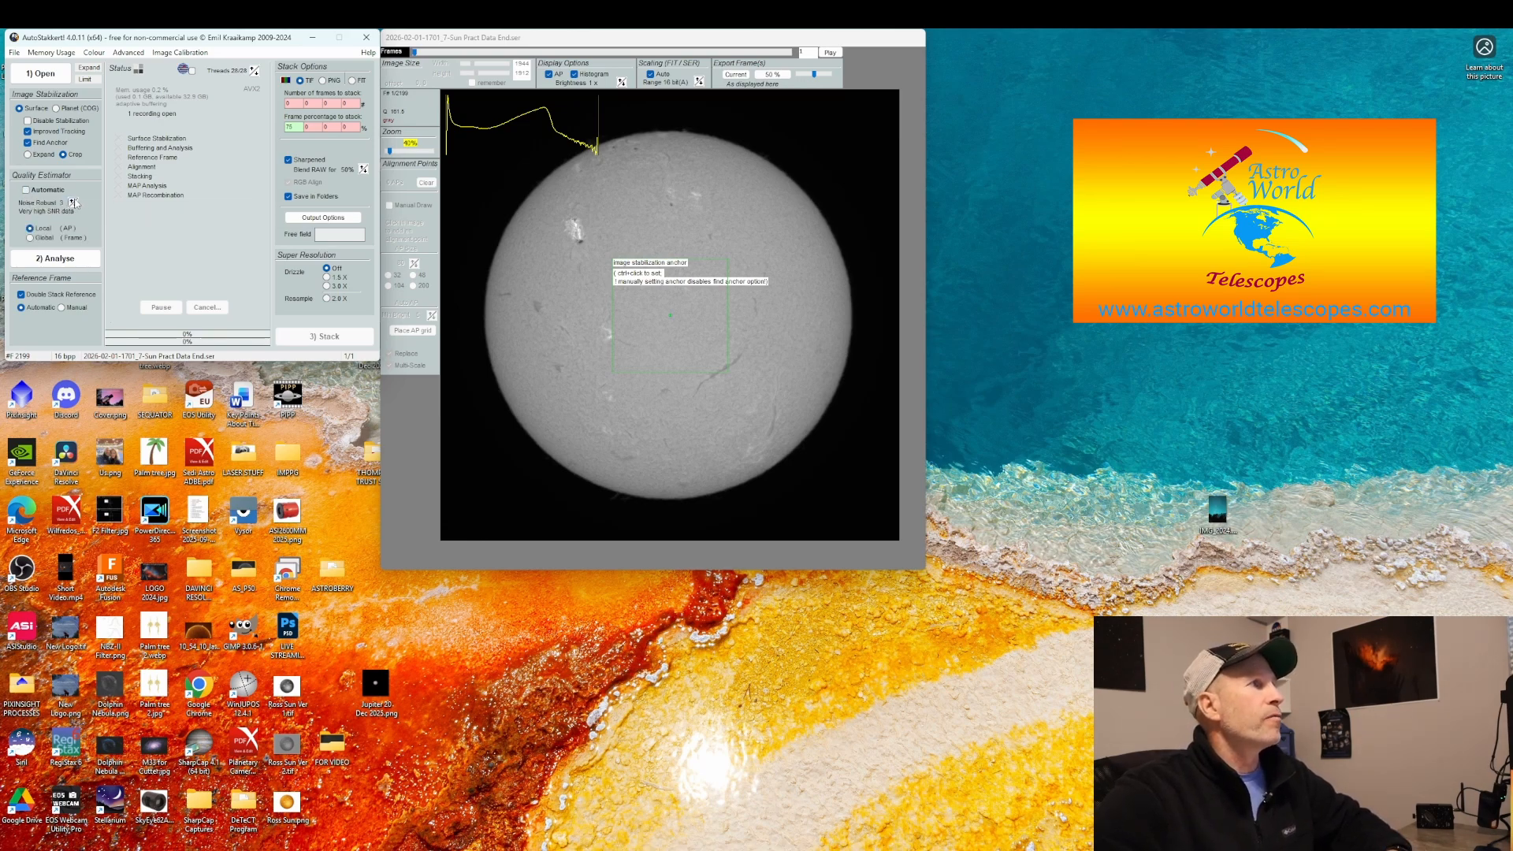
click(73, 201)
click(73, 201)
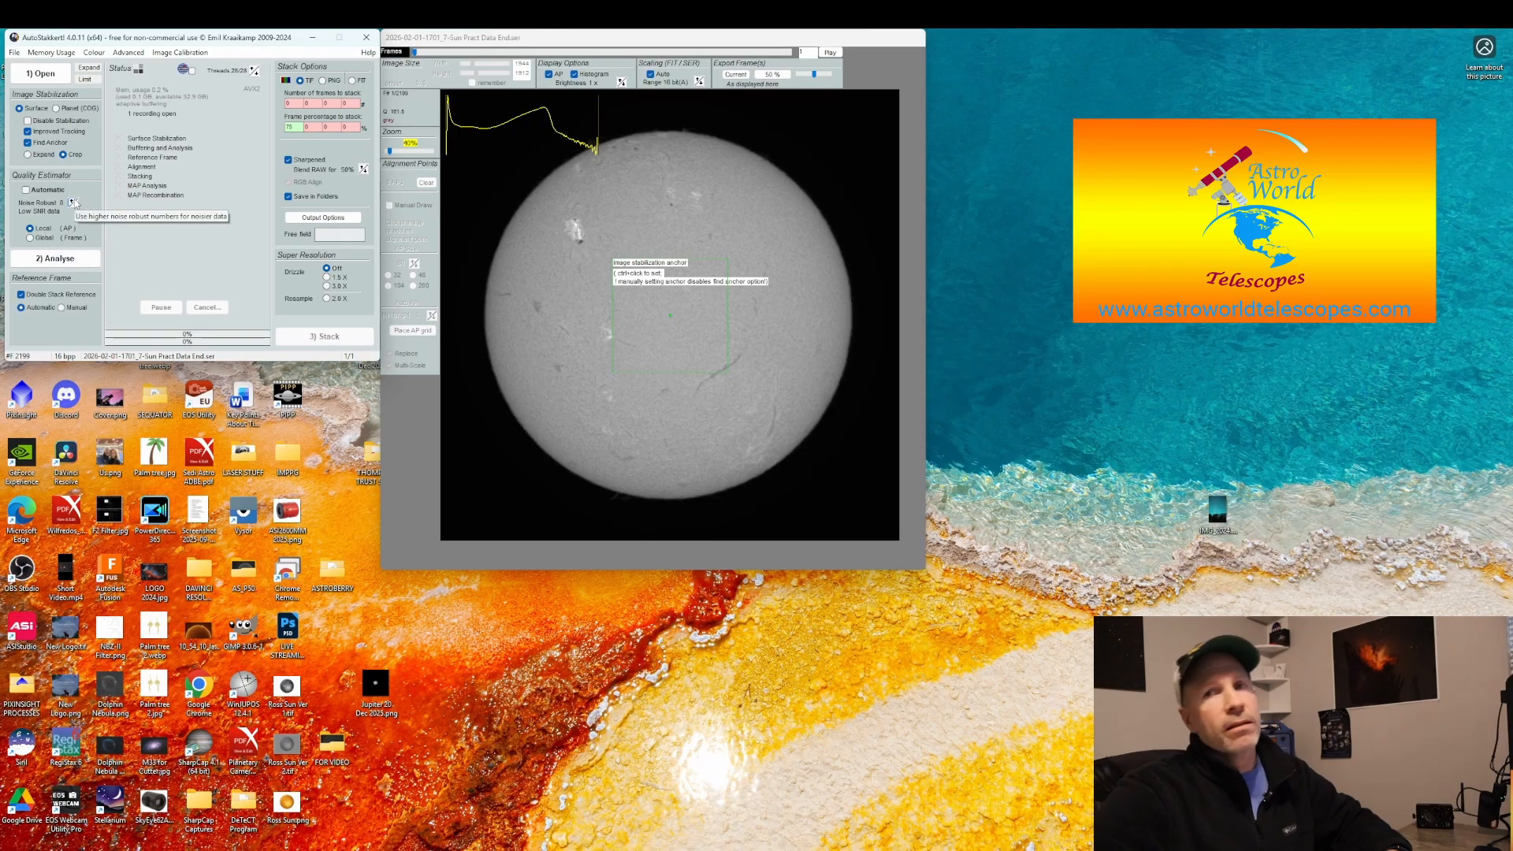
click(26, 190)
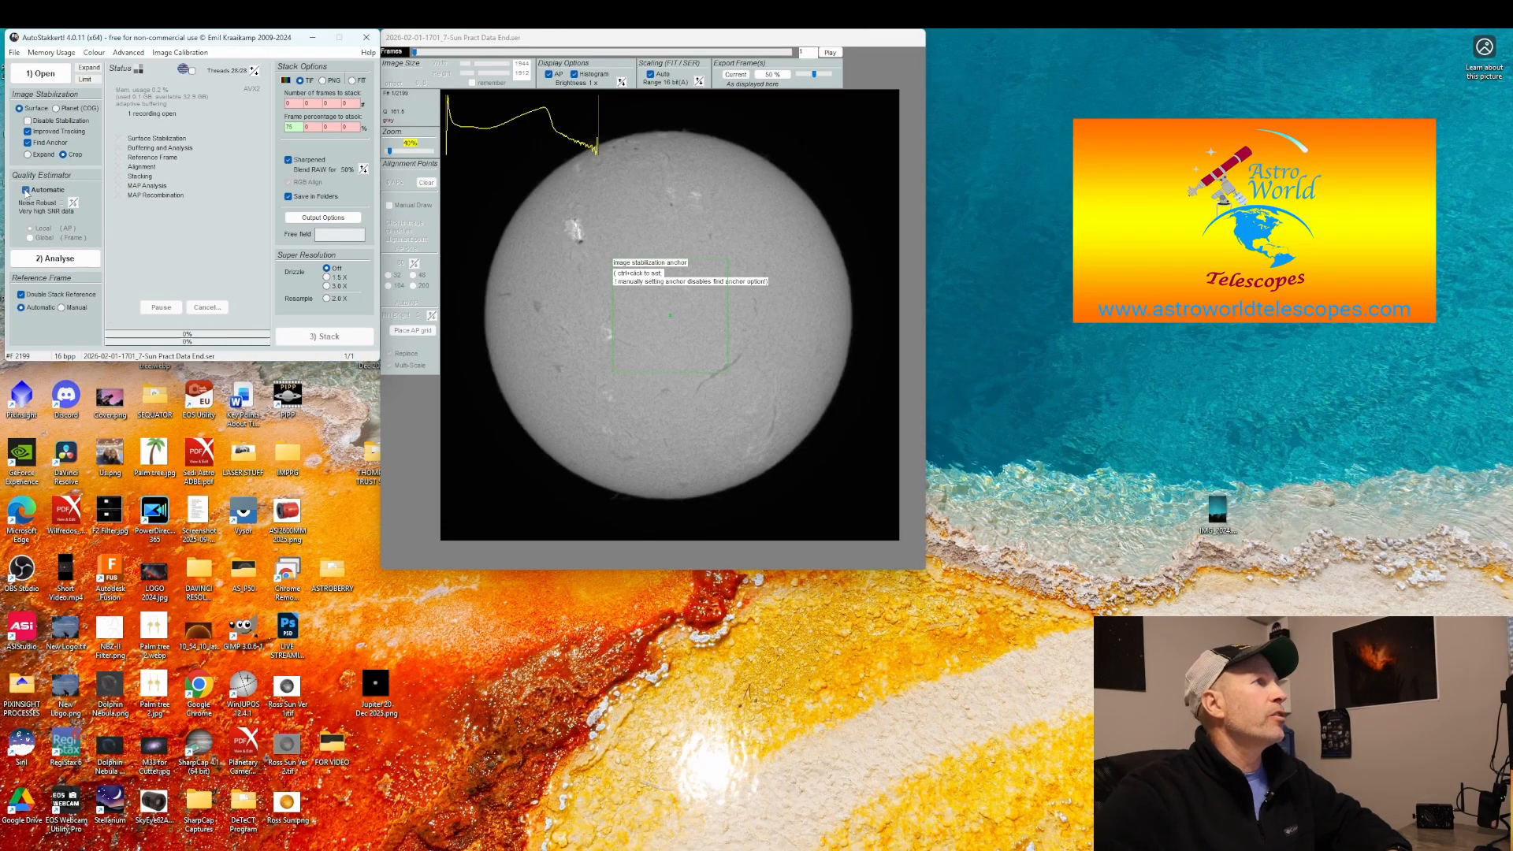
Analyse the recording's frame quality and place an automatic alignment point grid over the Sun.
click(48, 262)
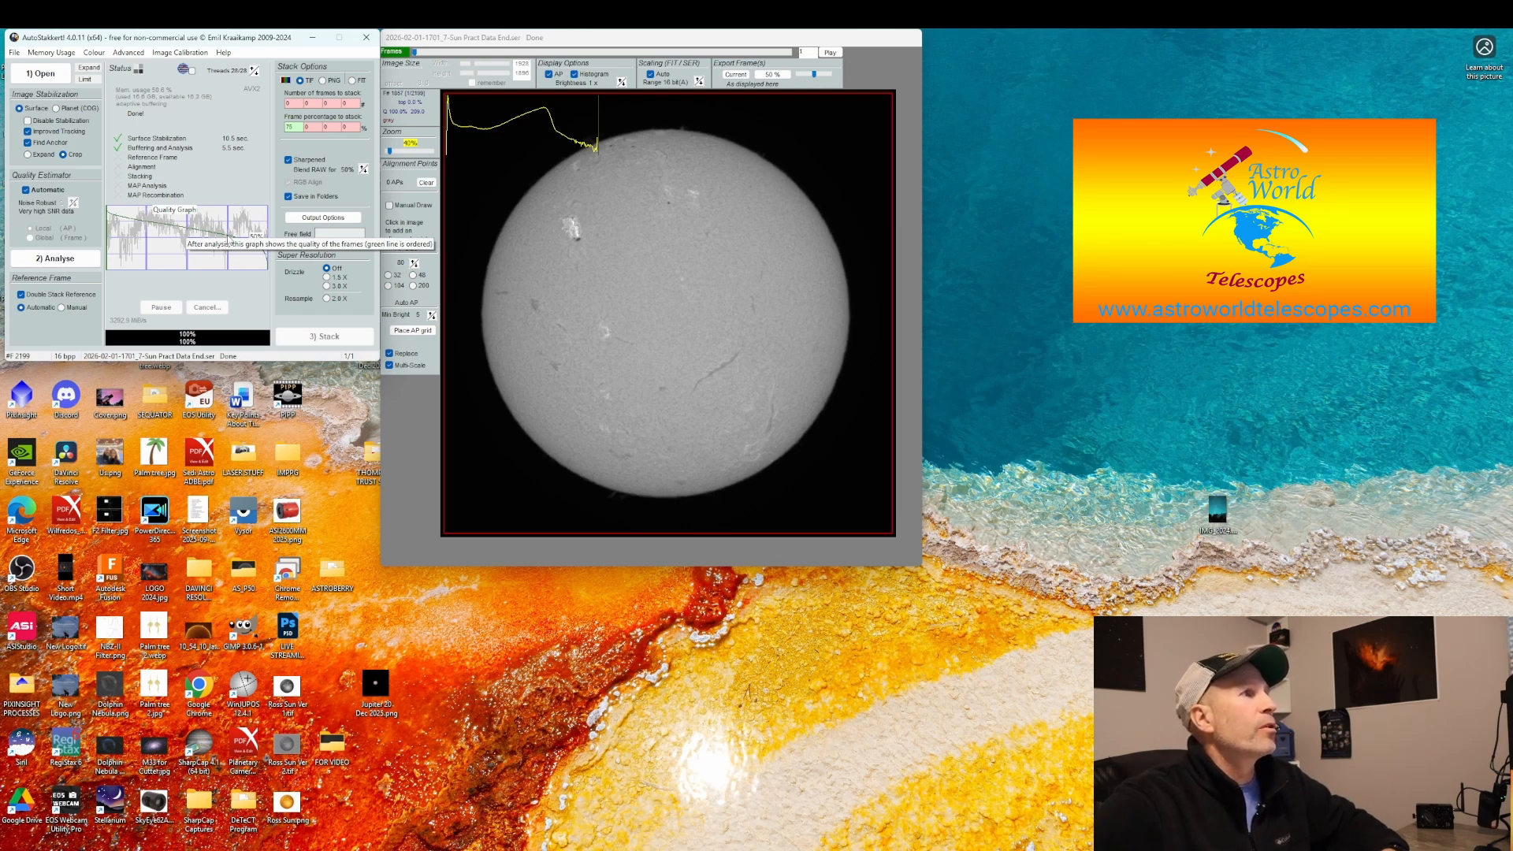
click(298, 127)
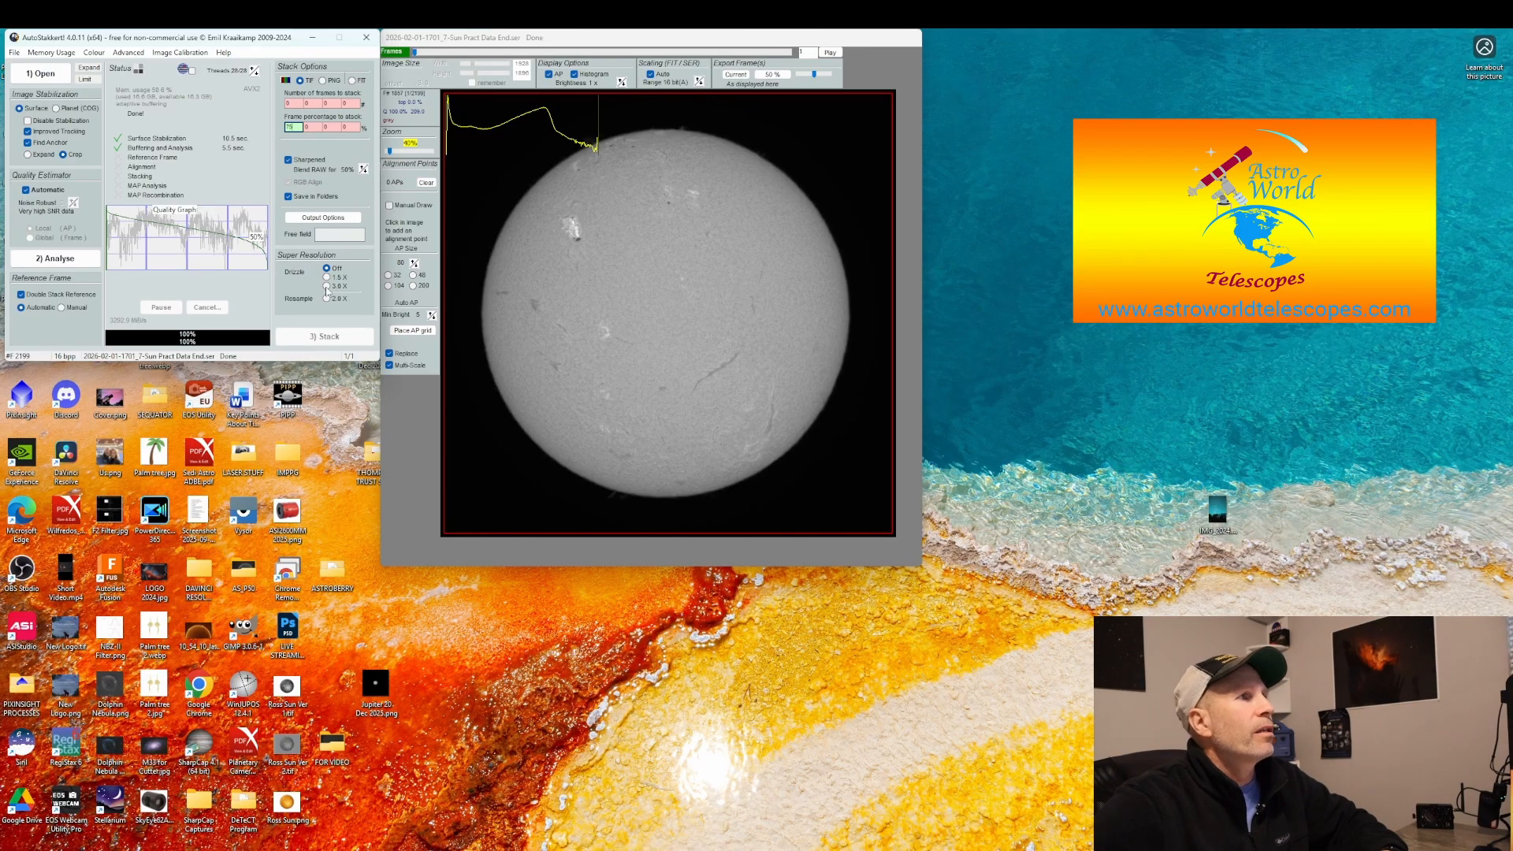
click(409, 331)
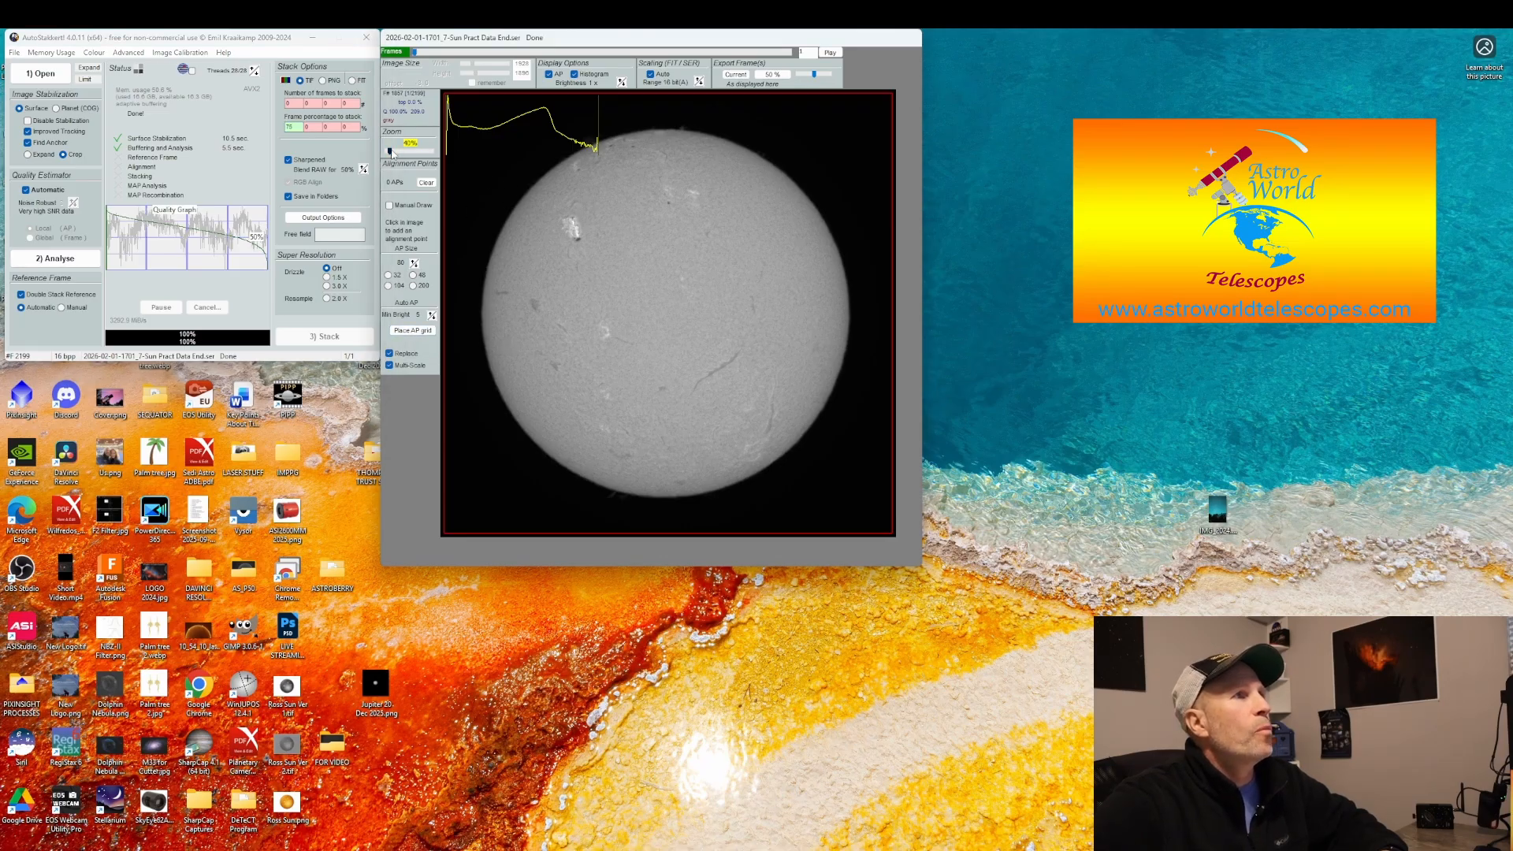
drag(391, 153, 390, 154)
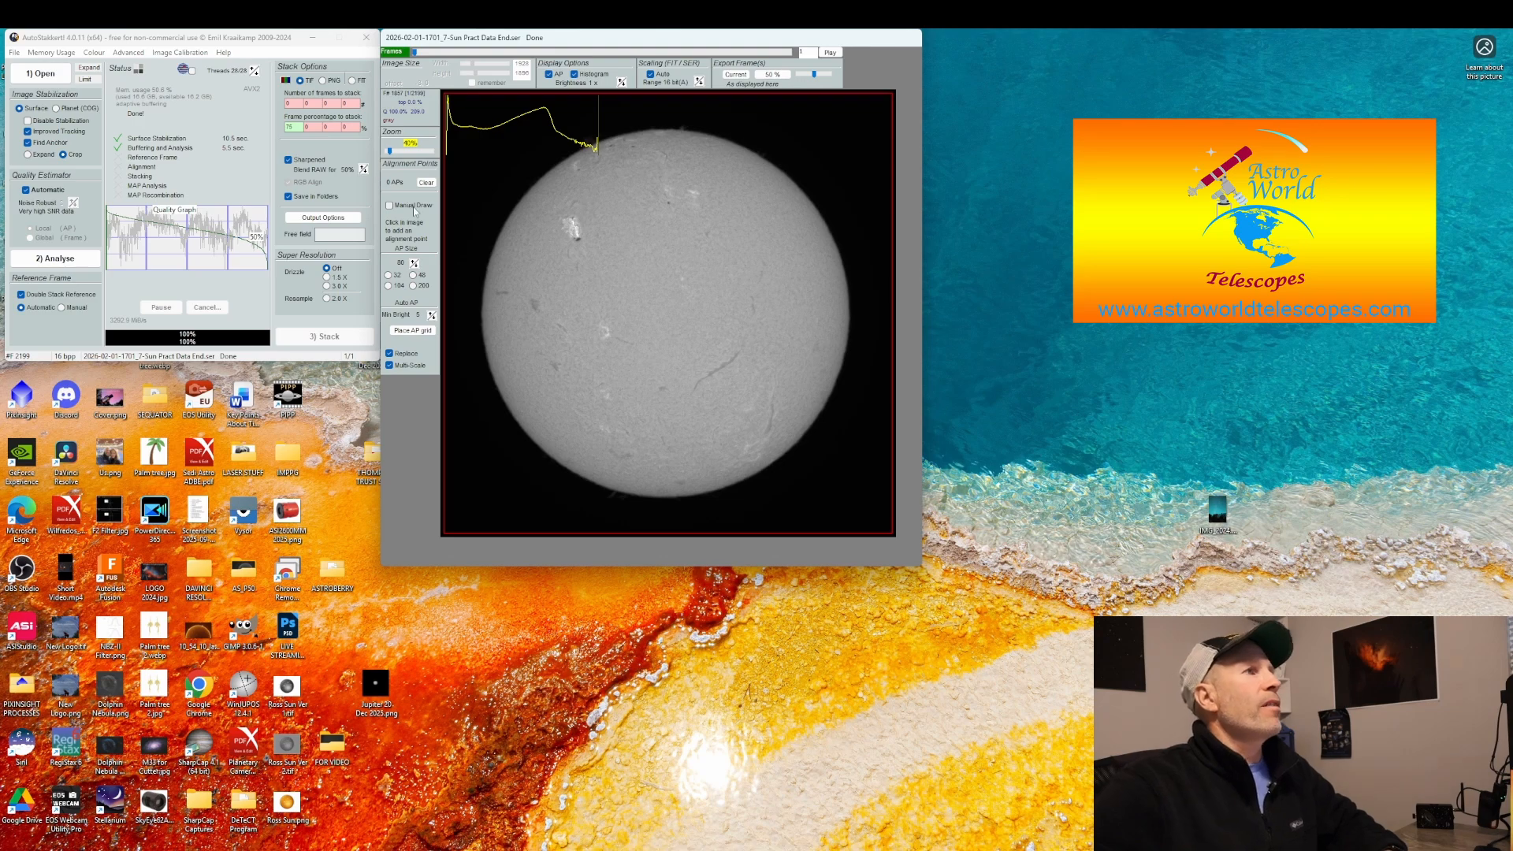
click(417, 331)
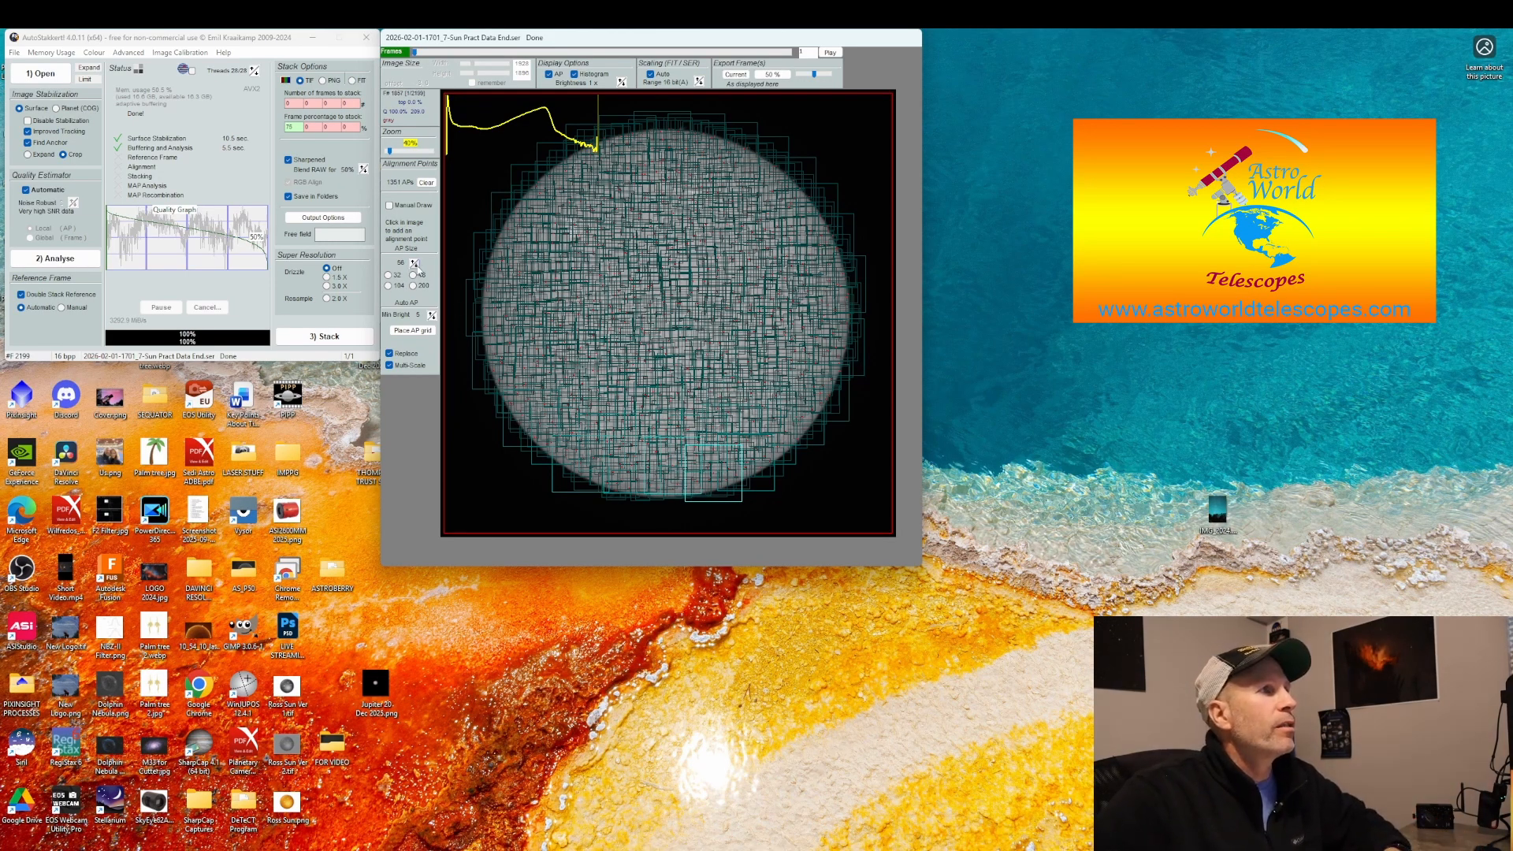
Try an alignment point grid with AP size 32, and go back to a grid with size 80.
click(399, 334)
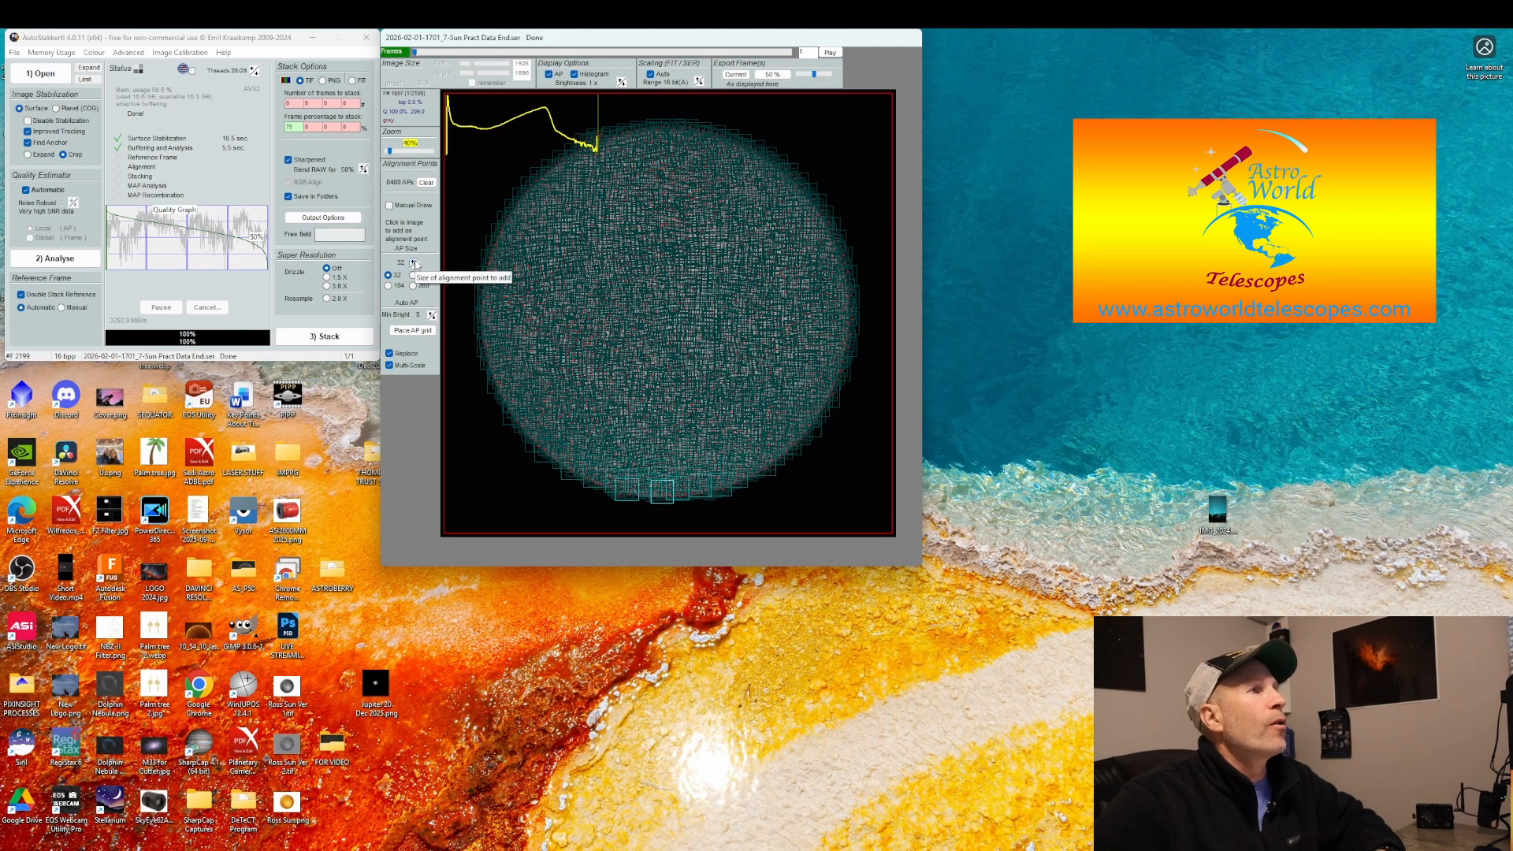
click(413, 263)
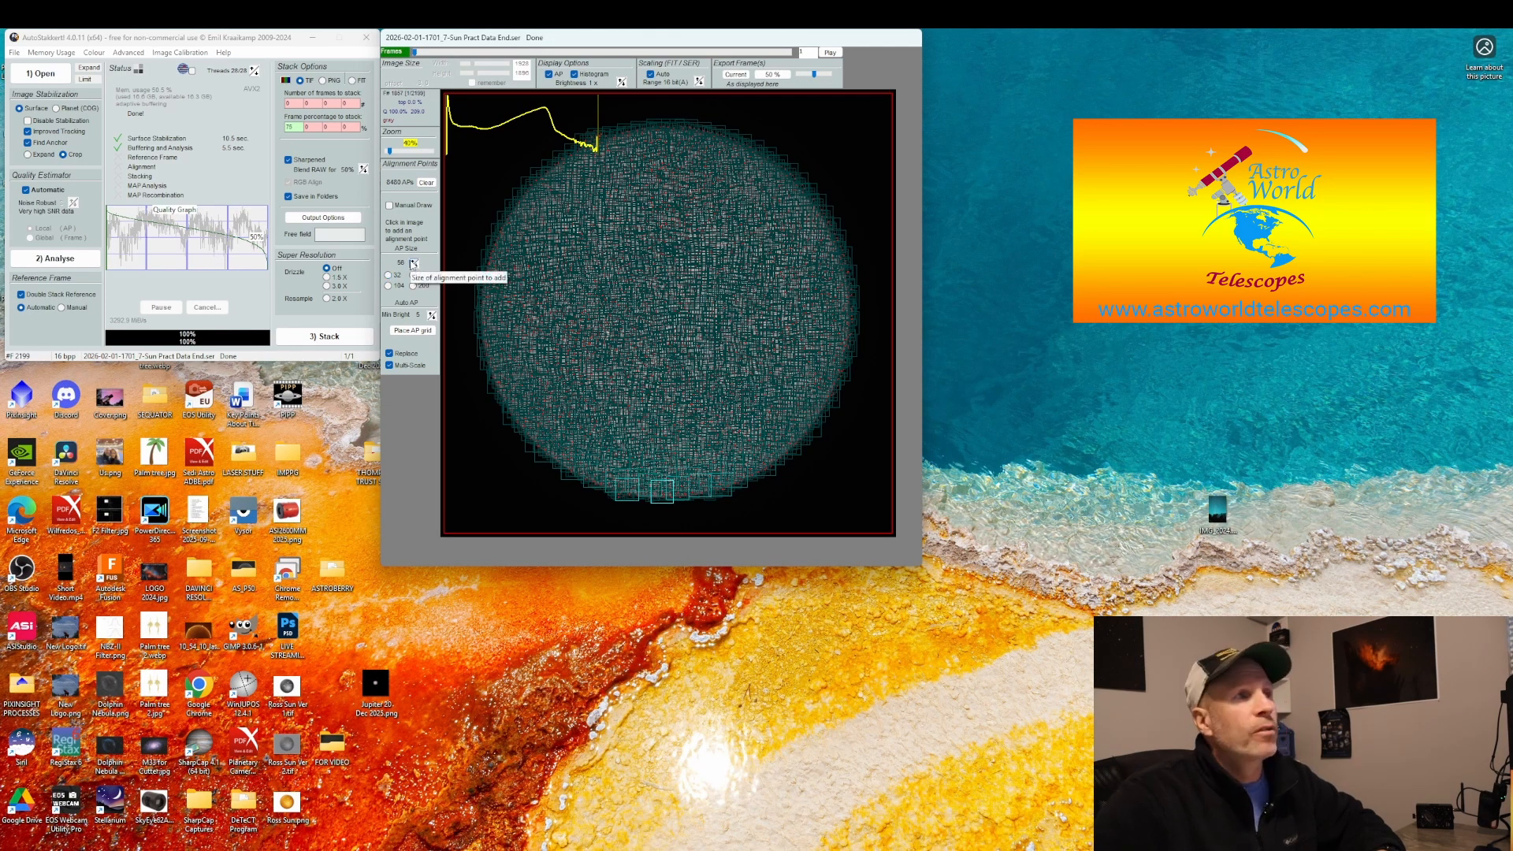
click(414, 263)
click(414, 263)
click(414, 263)
click(417, 330)
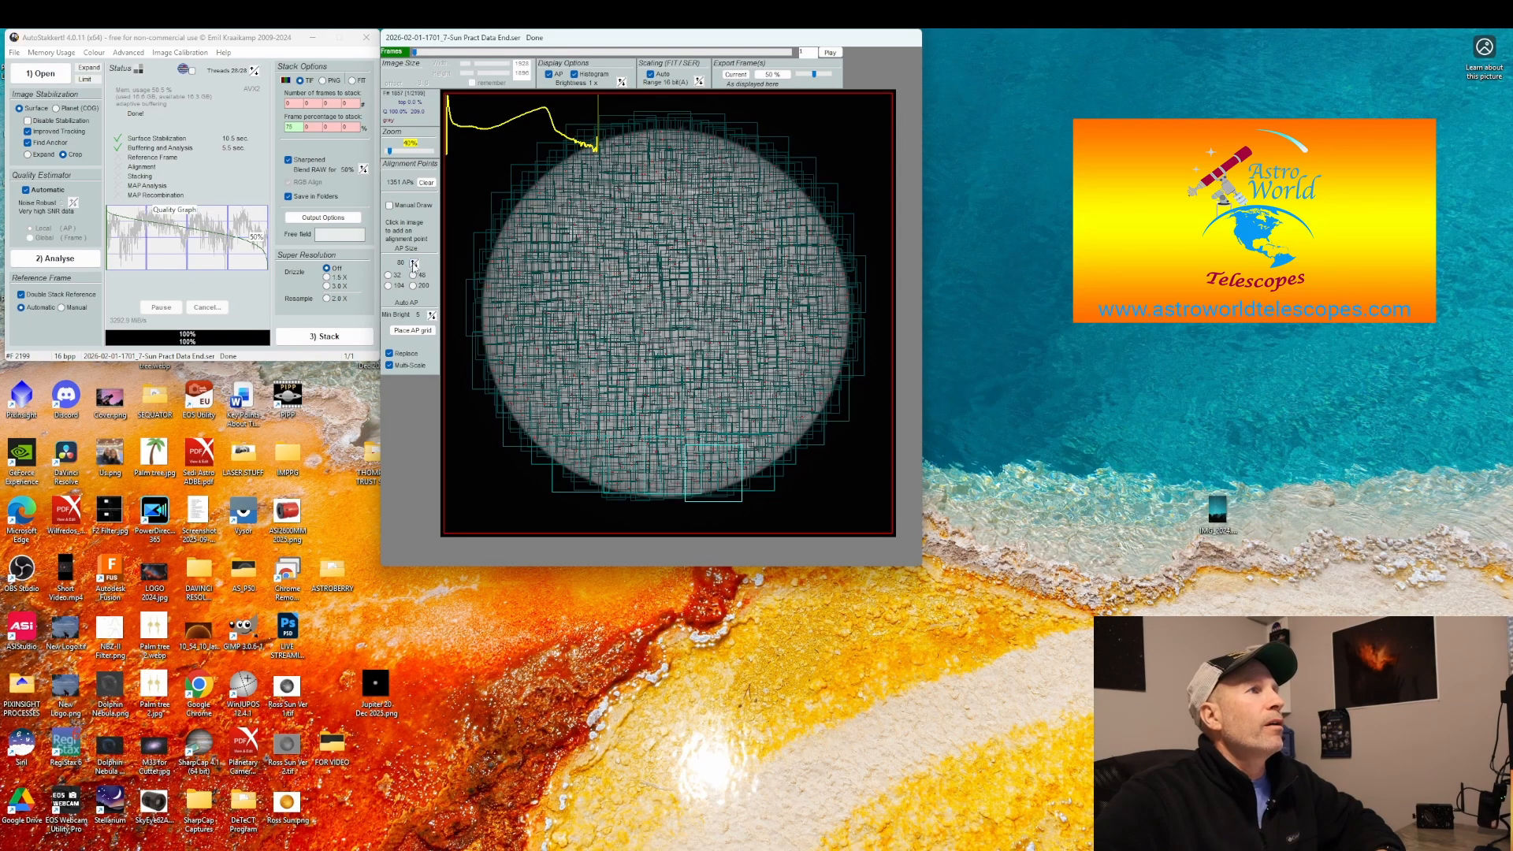
Compare alignment grids at other sizes and minimum brightness, and place the final grid over the Sun with AP size 88.
click(415, 332)
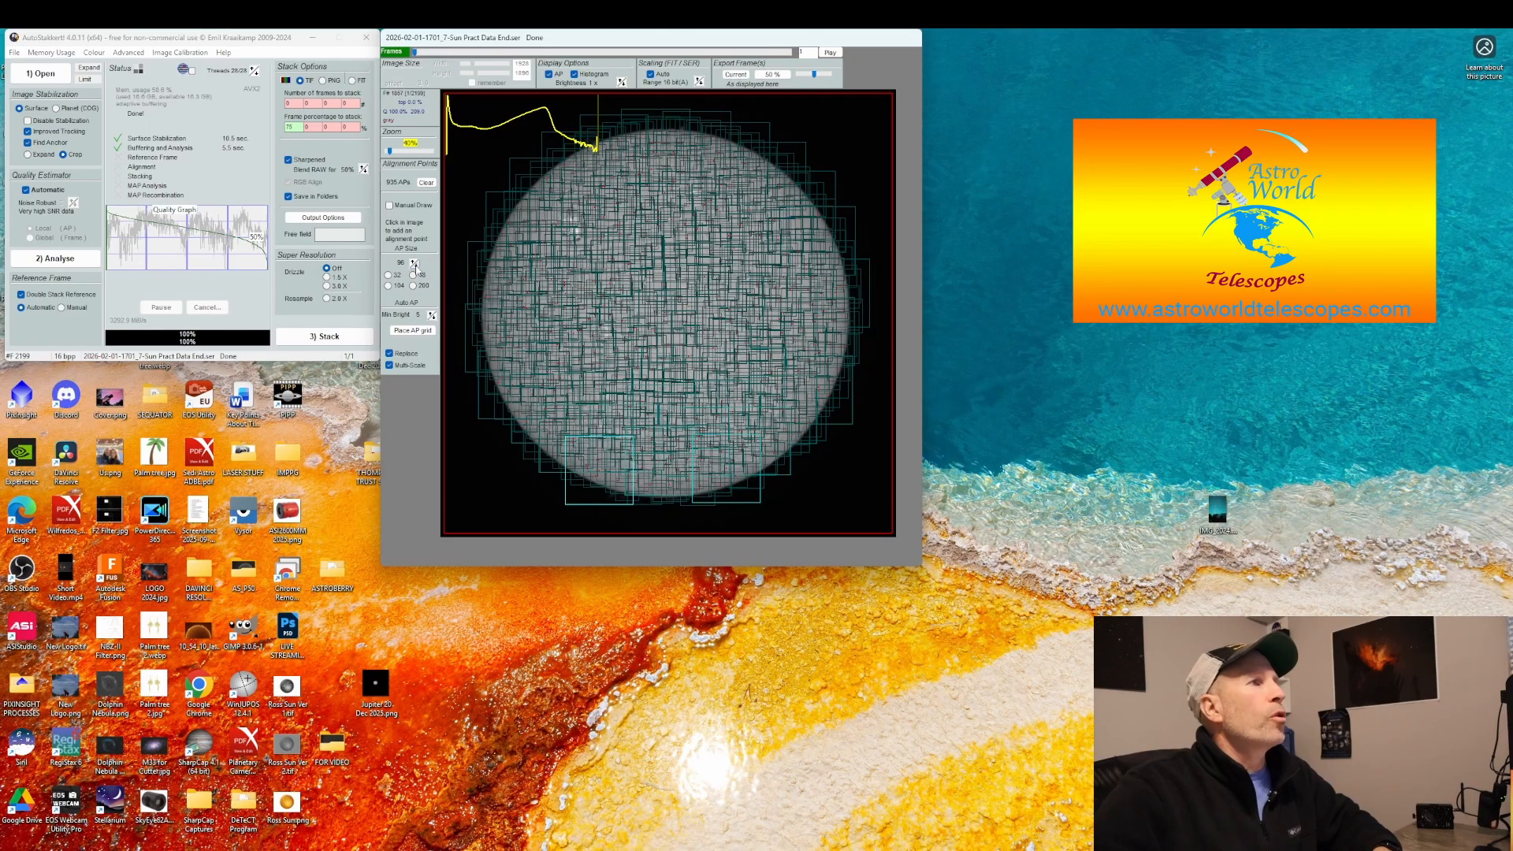
click(420, 331)
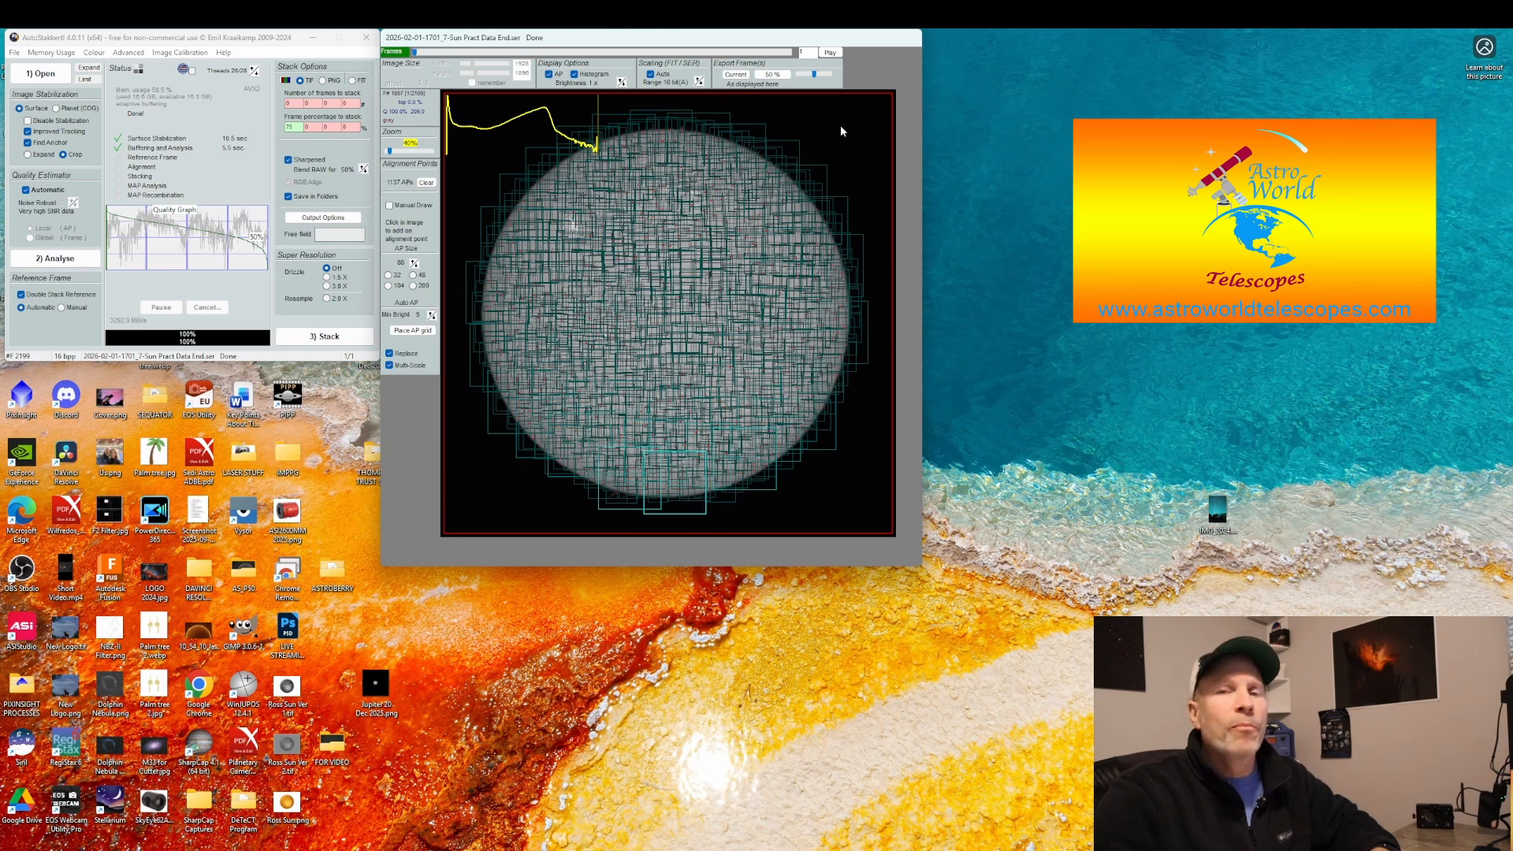
click(412, 330)
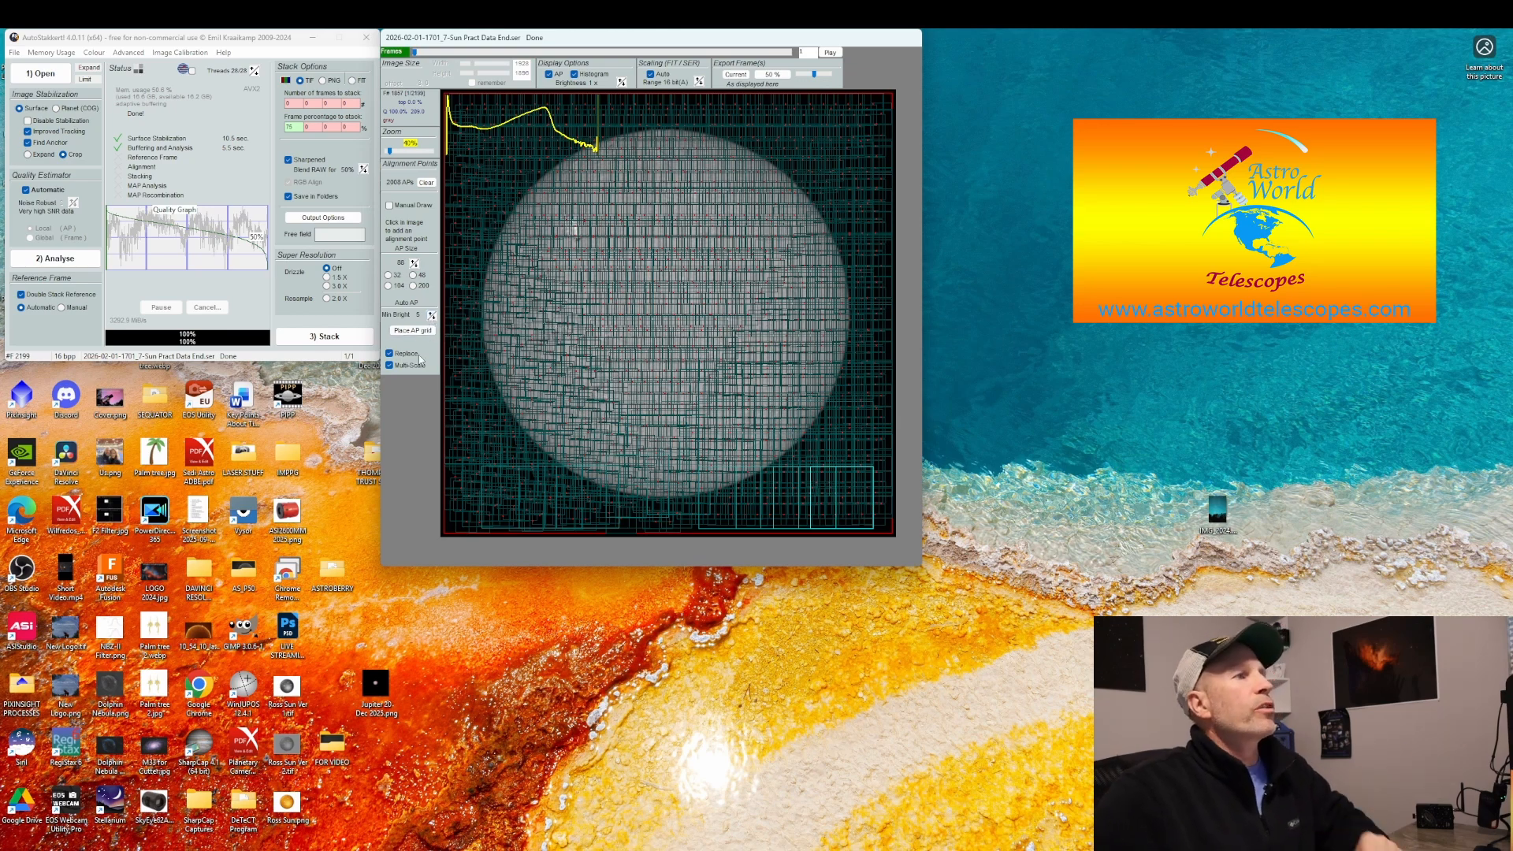
click(413, 332)
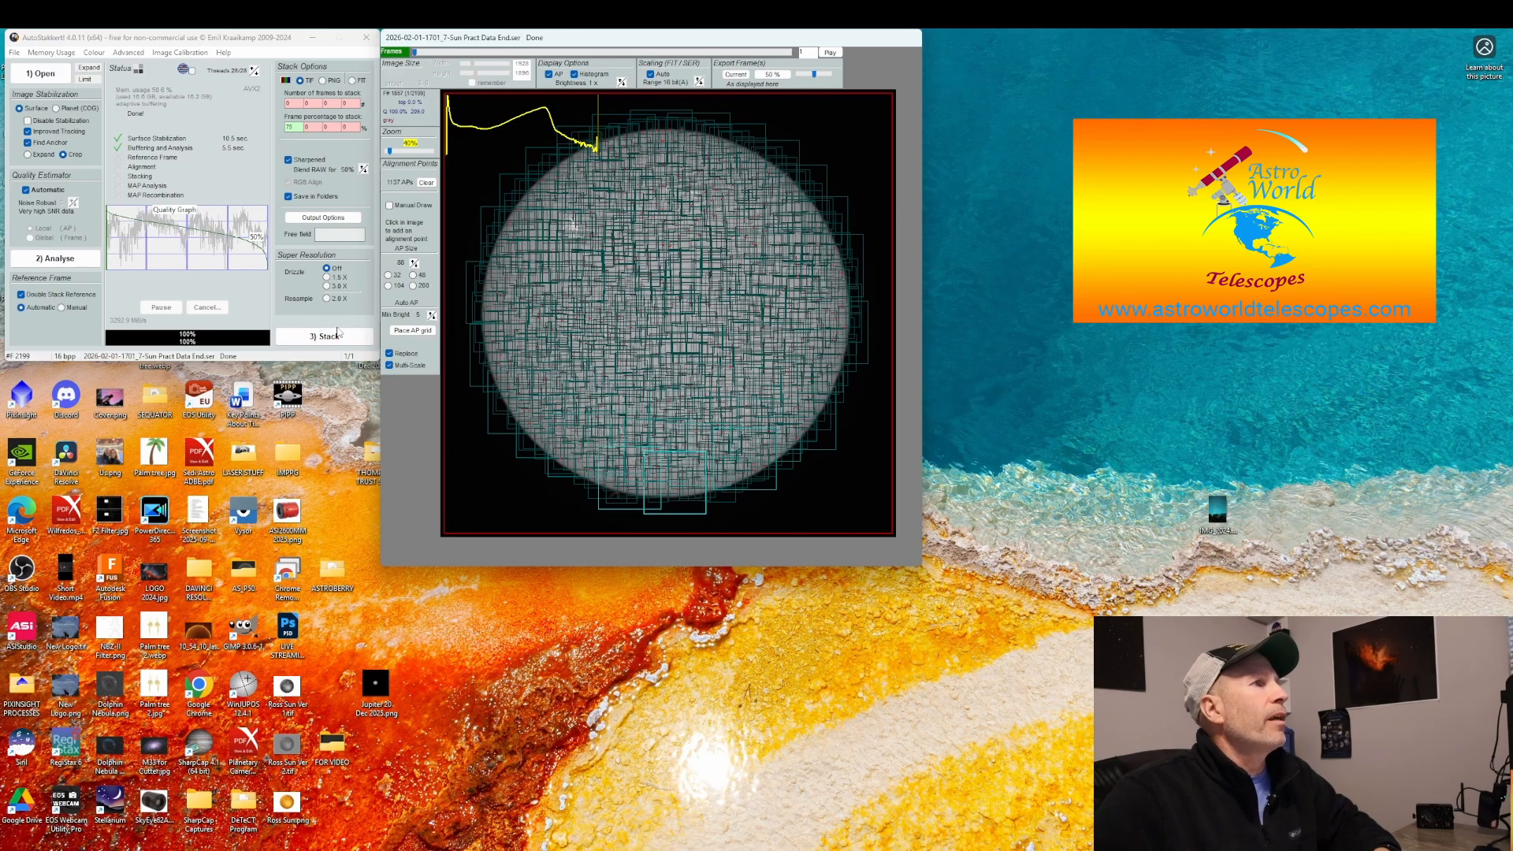
Stack the analysed recording and close the stacking program.
click(337, 335)
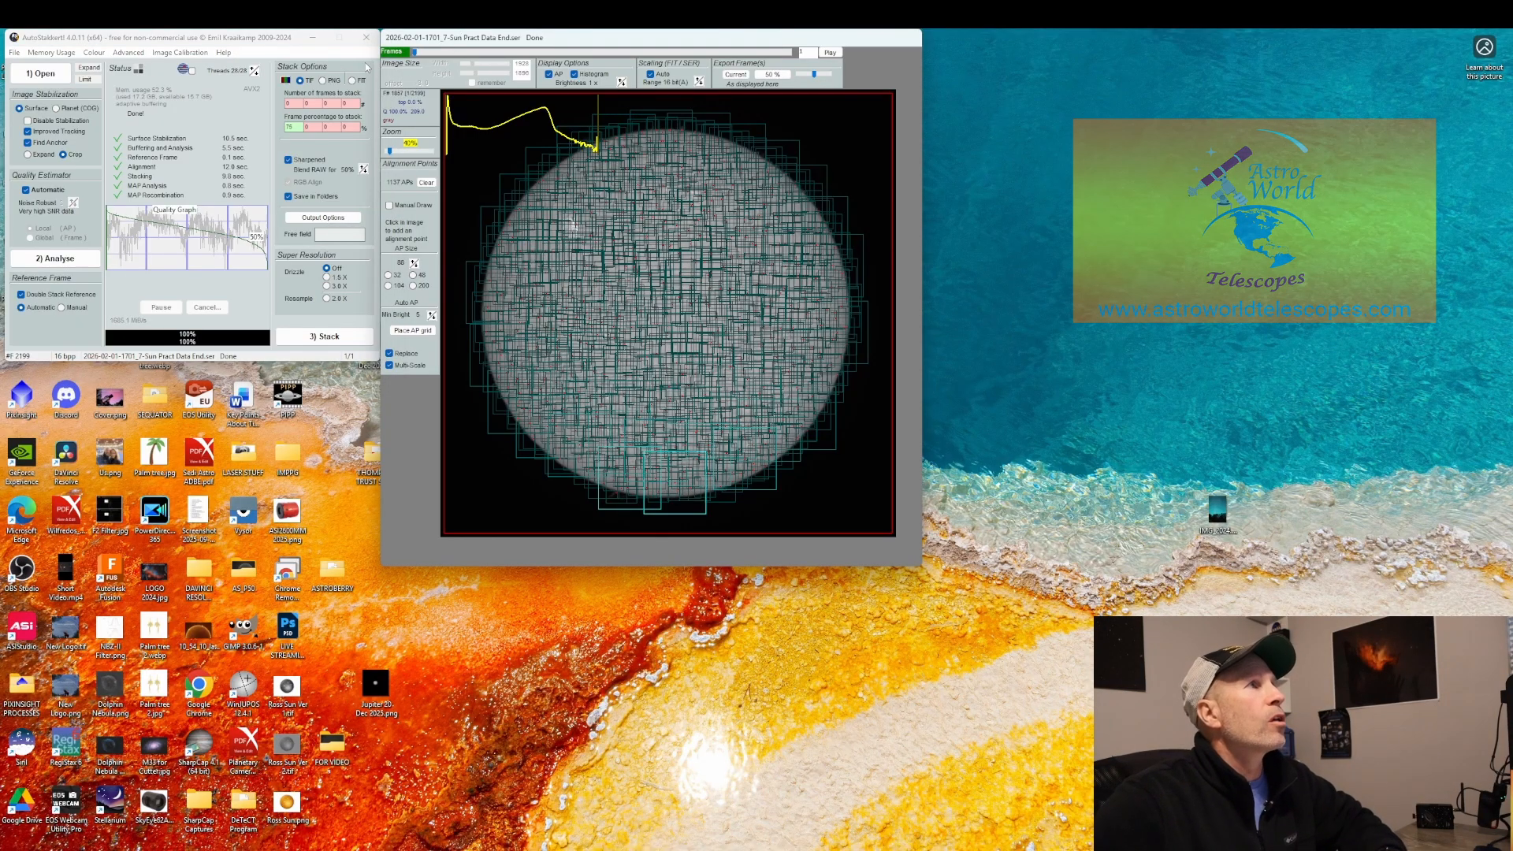
click(366, 37)
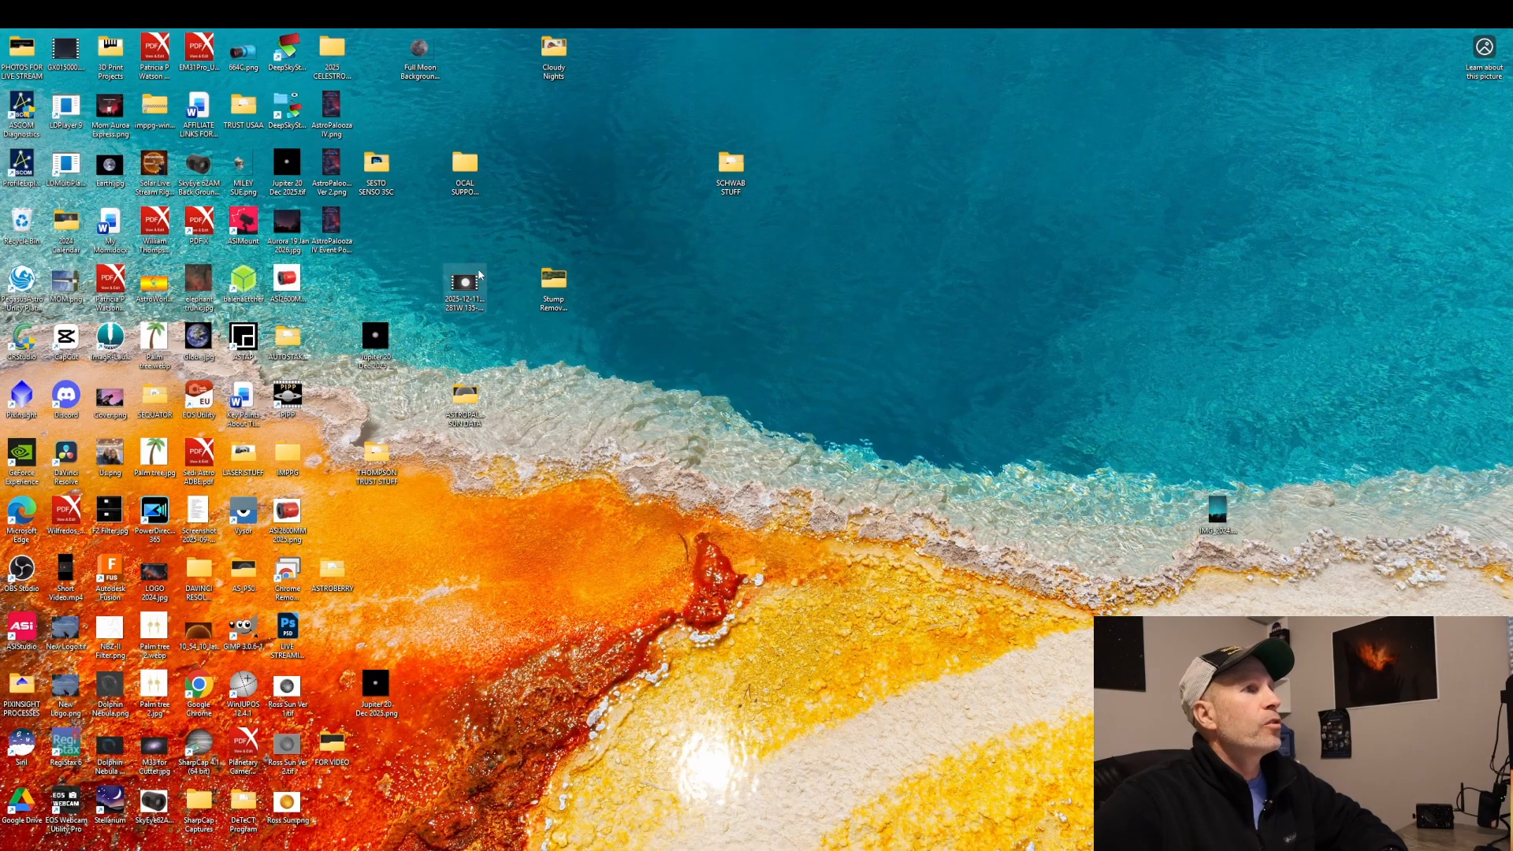
Open the sharpened stack ending in _conv.tif from the AS_P75 output folder in Photoshop, inspect it and close Photoshop.
double_click(462, 400)
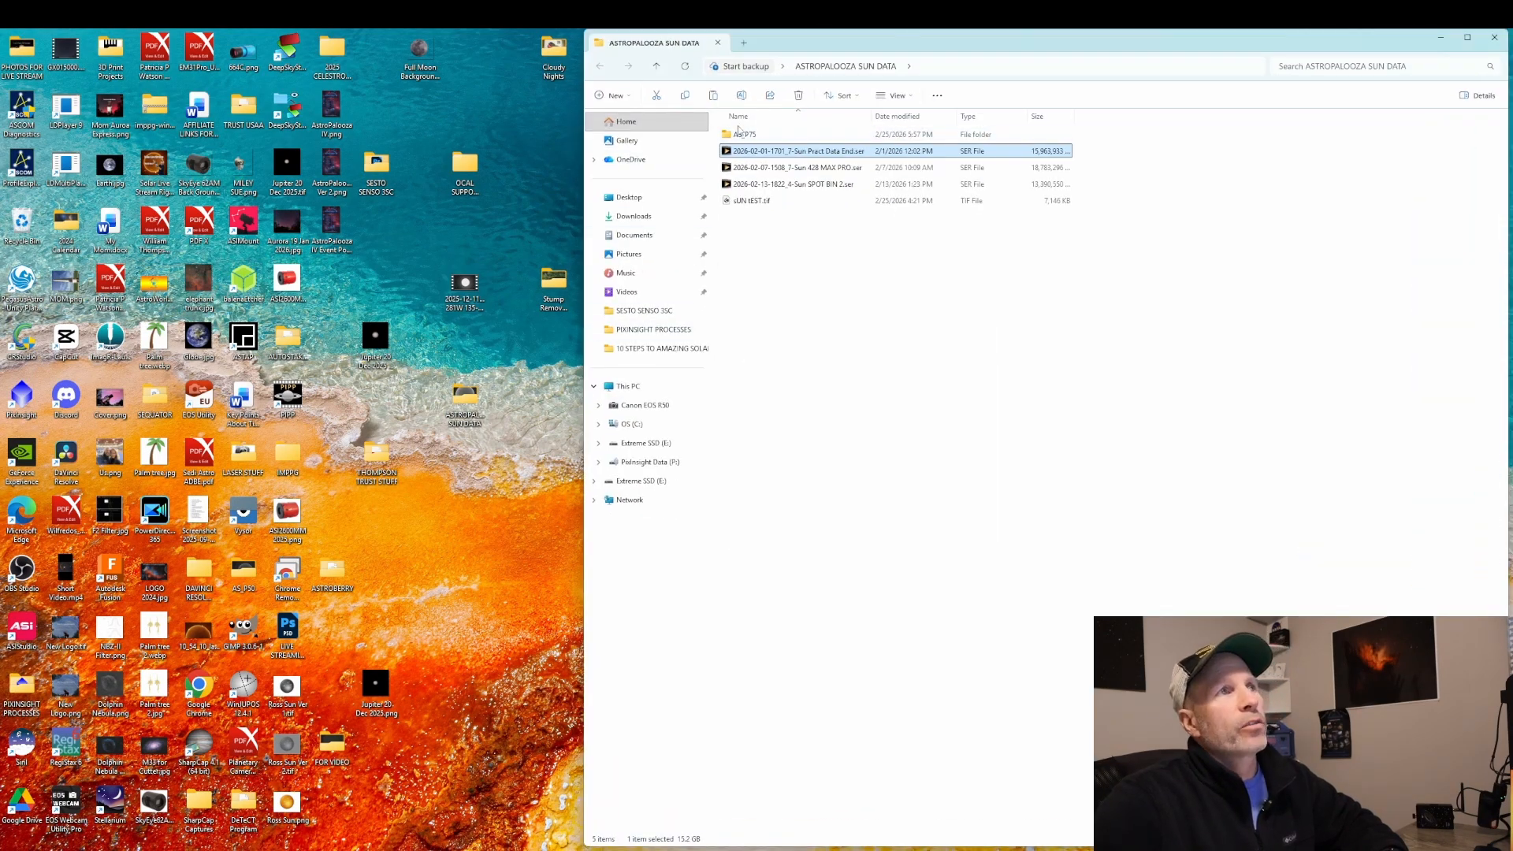
double_click(739, 138)
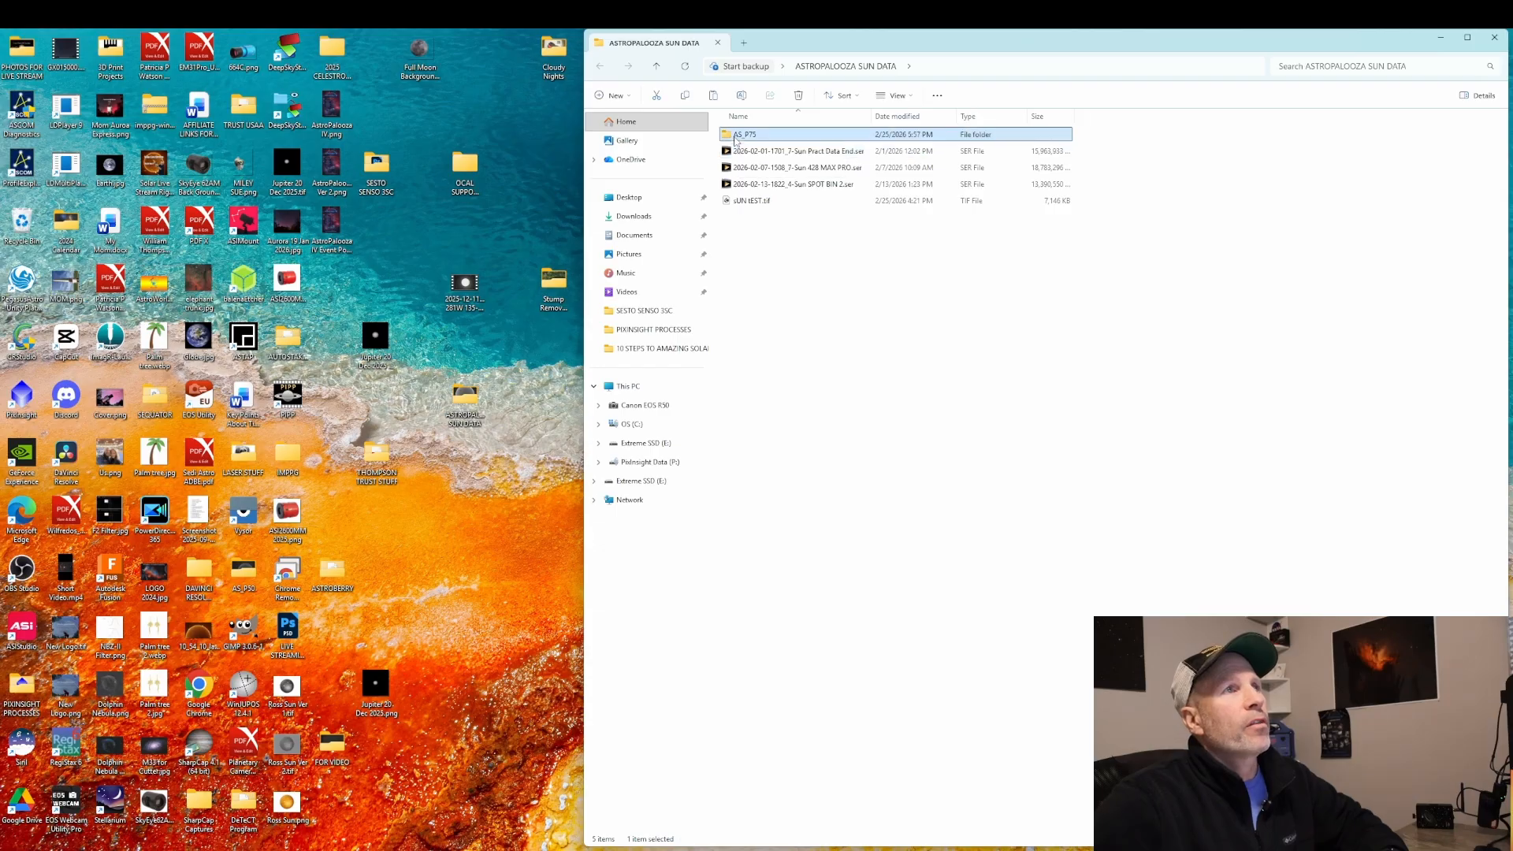
click(889, 149)
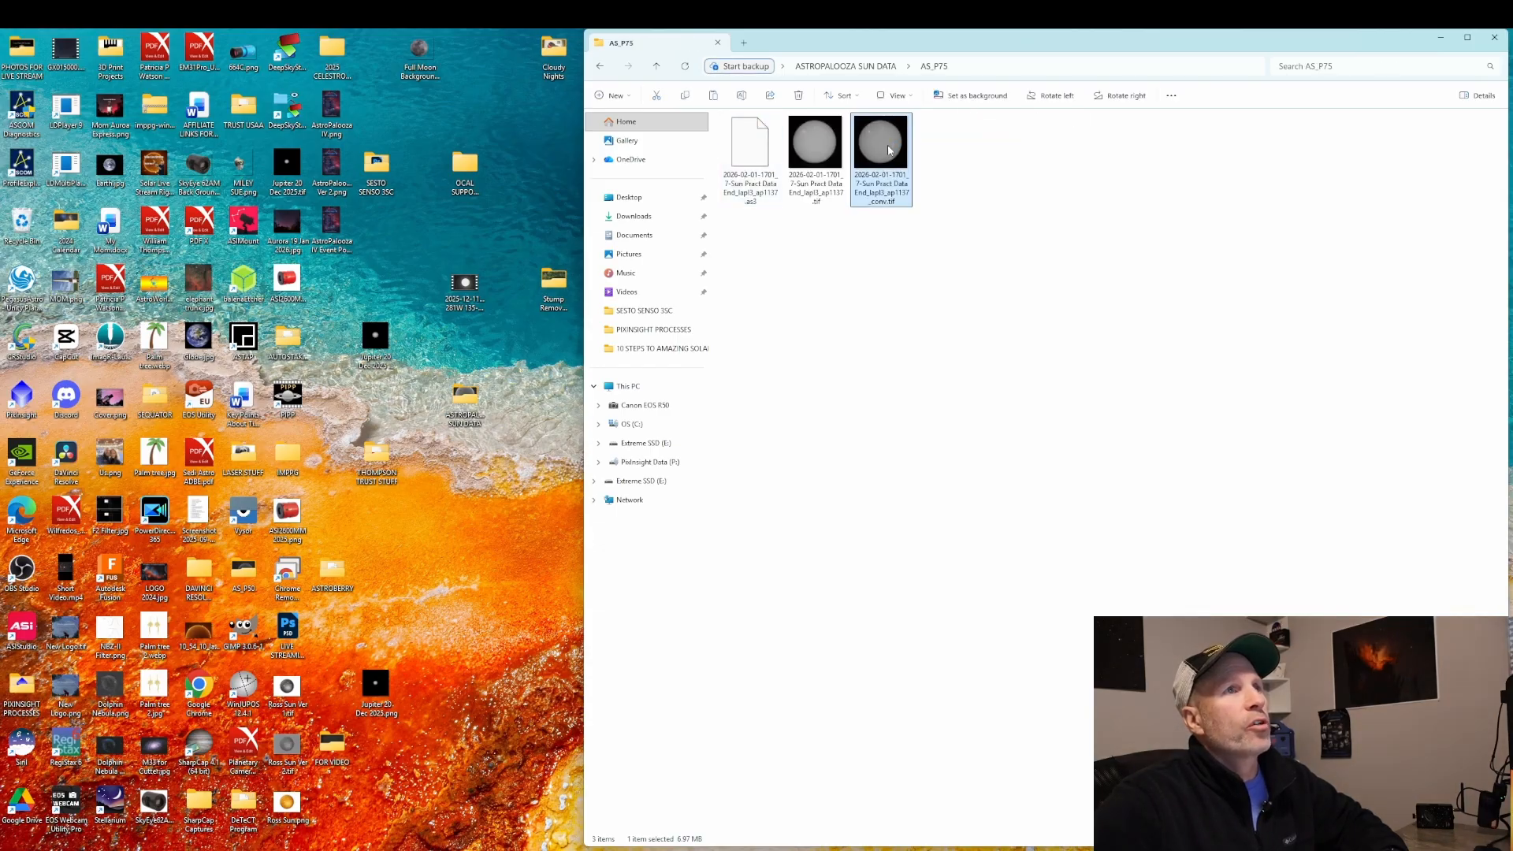
double_click(889, 150)
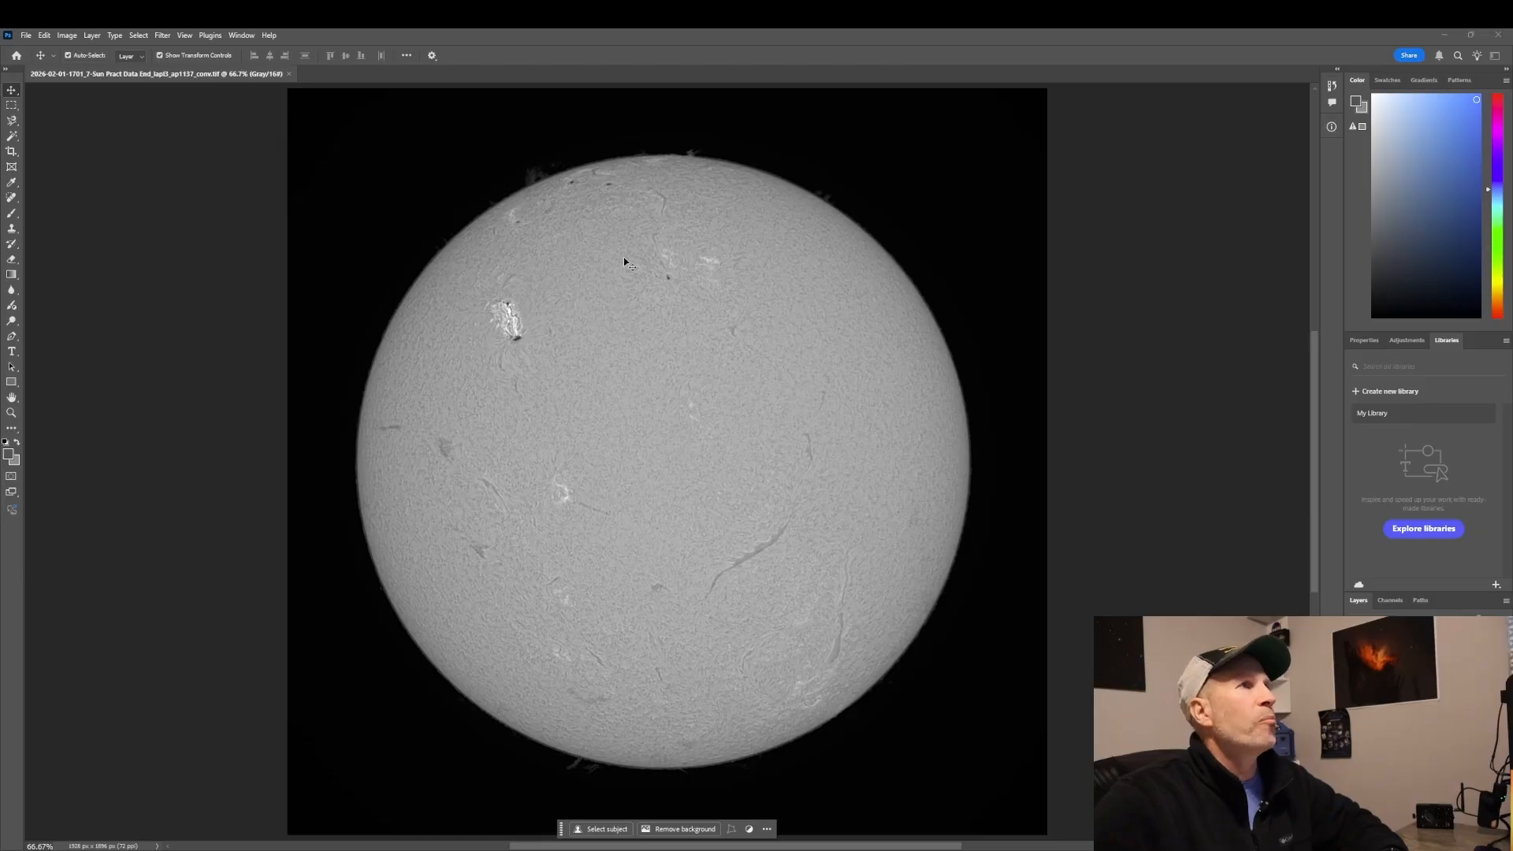
click(1497, 34)
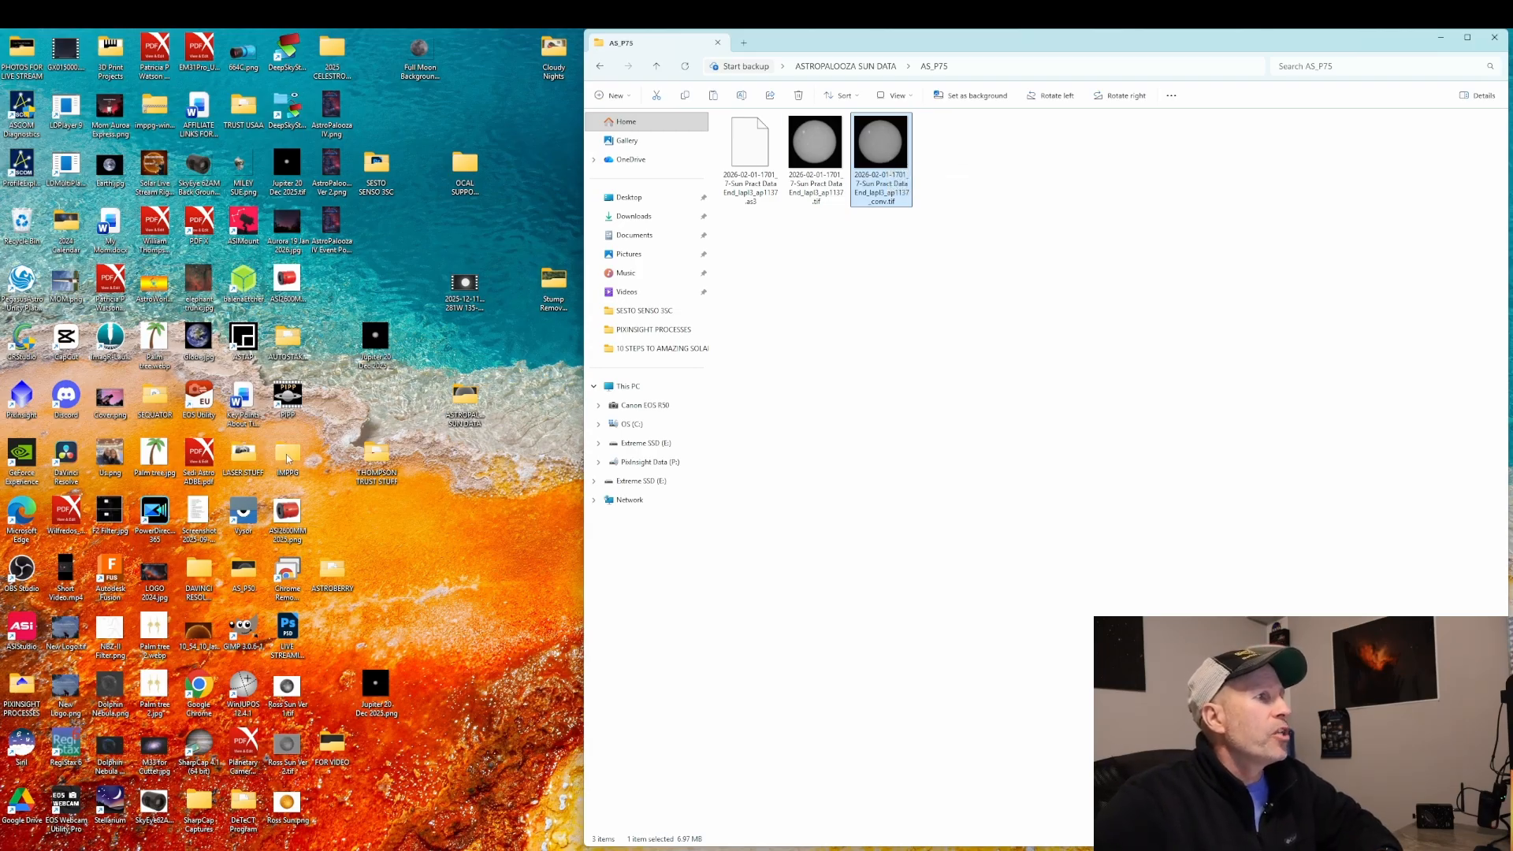
Launch ImPPG by running imppg.exe from the imppg-win64 folder inside the IMPPG folder.
double_click(288, 459)
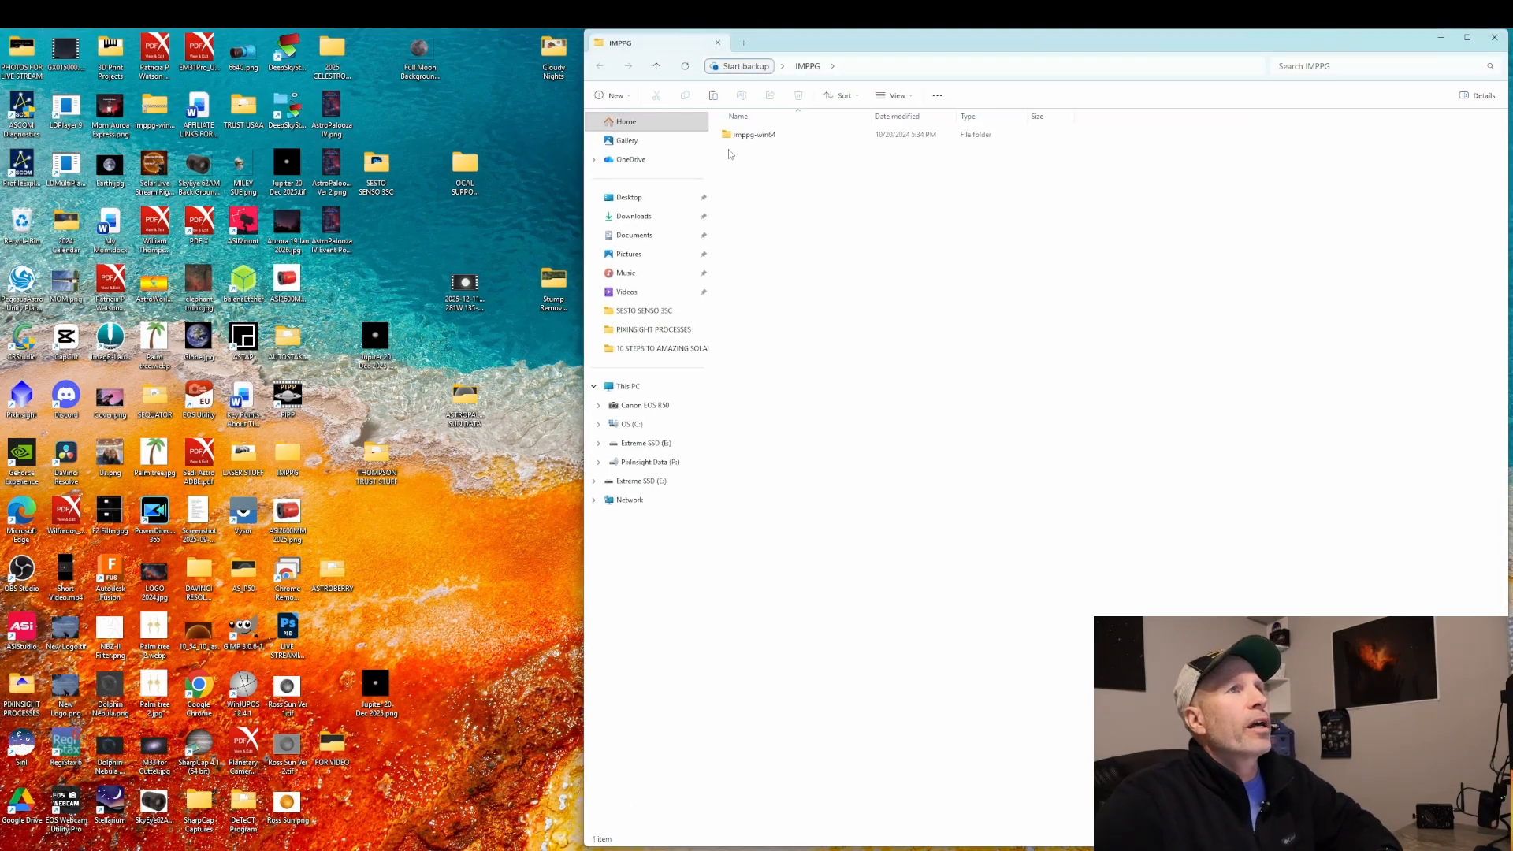
double_click(741, 138)
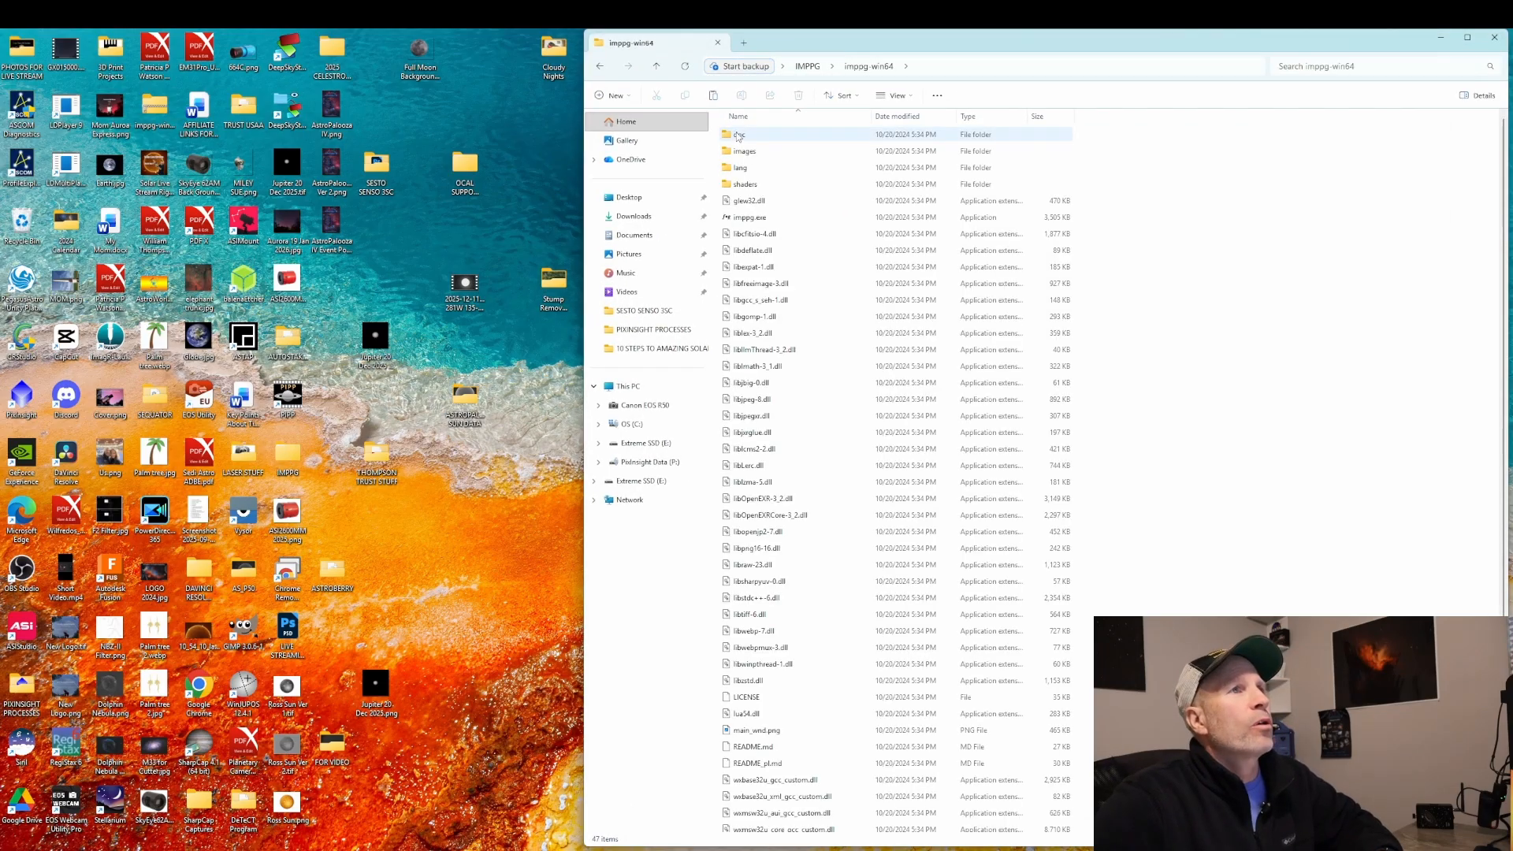
double_click(742, 218)
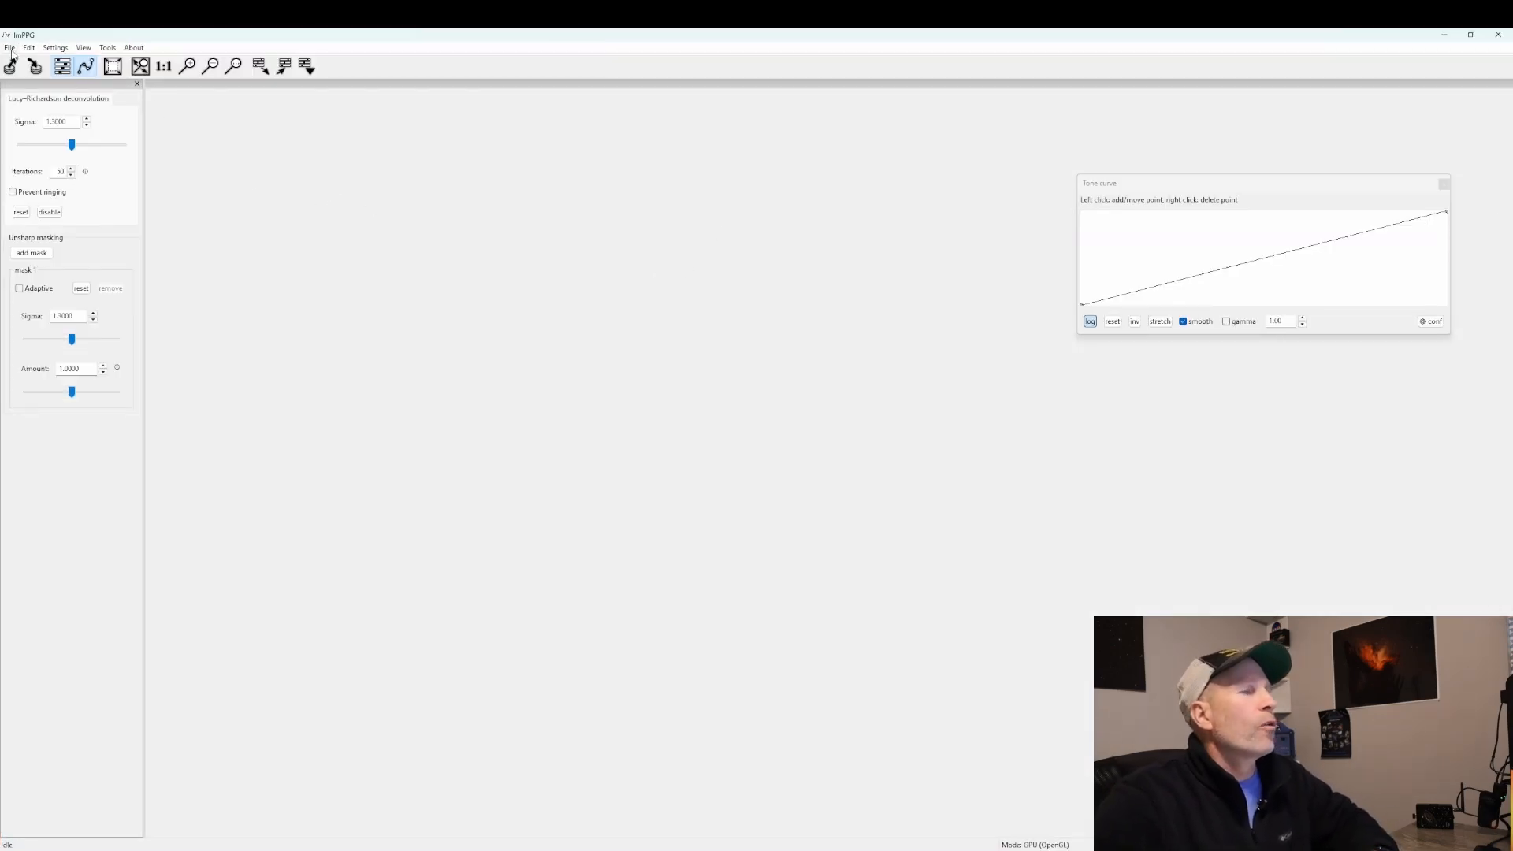
Load the unsharpened stacked TIFF ending in ap1137.tif from the AS_P75 folder into ImPPG.
mouse_move(759, 849)
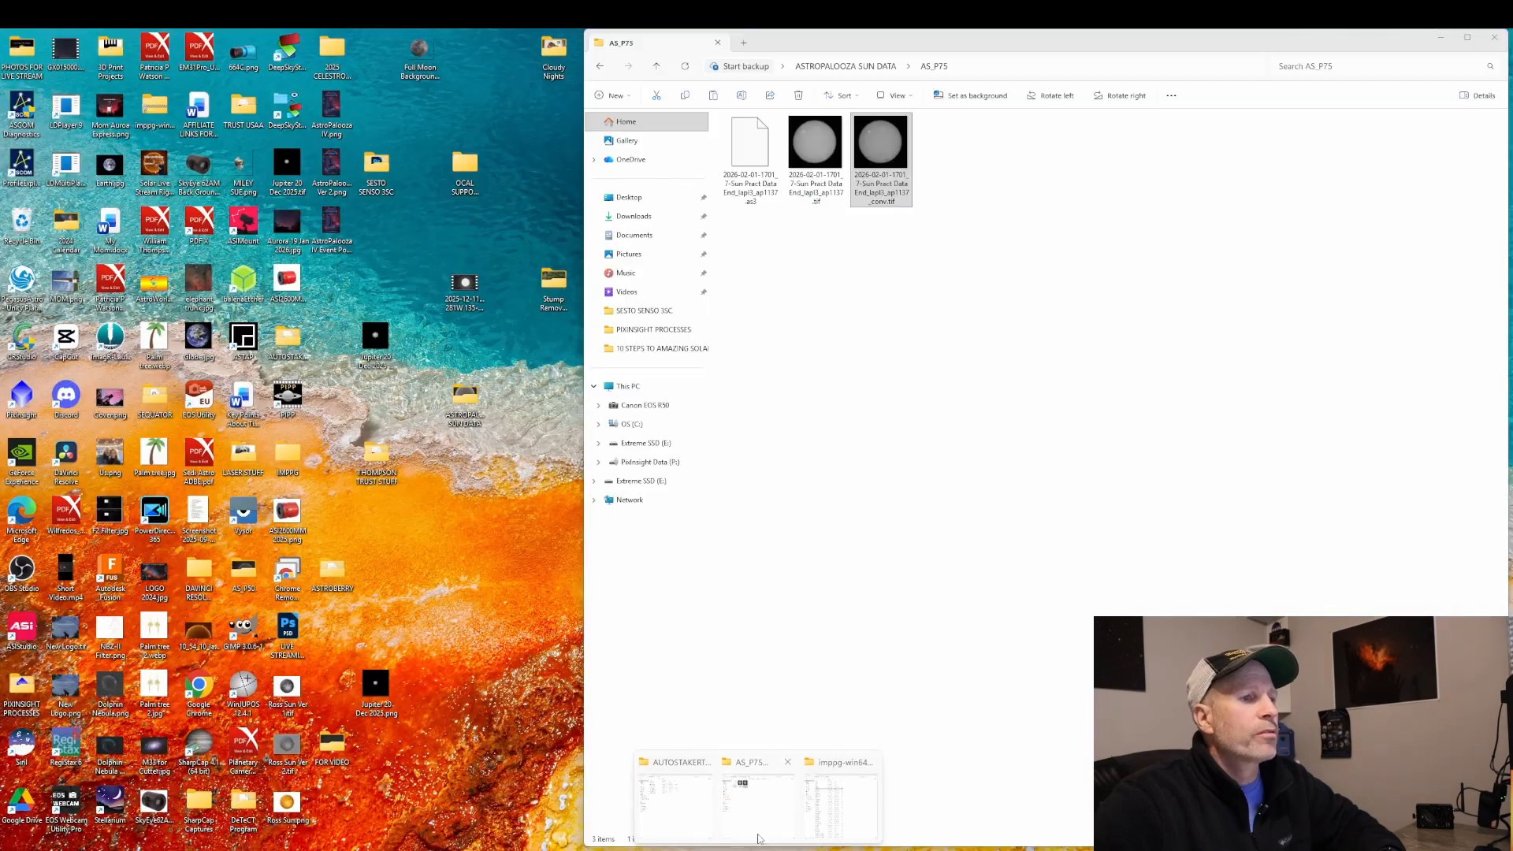
click(758, 800)
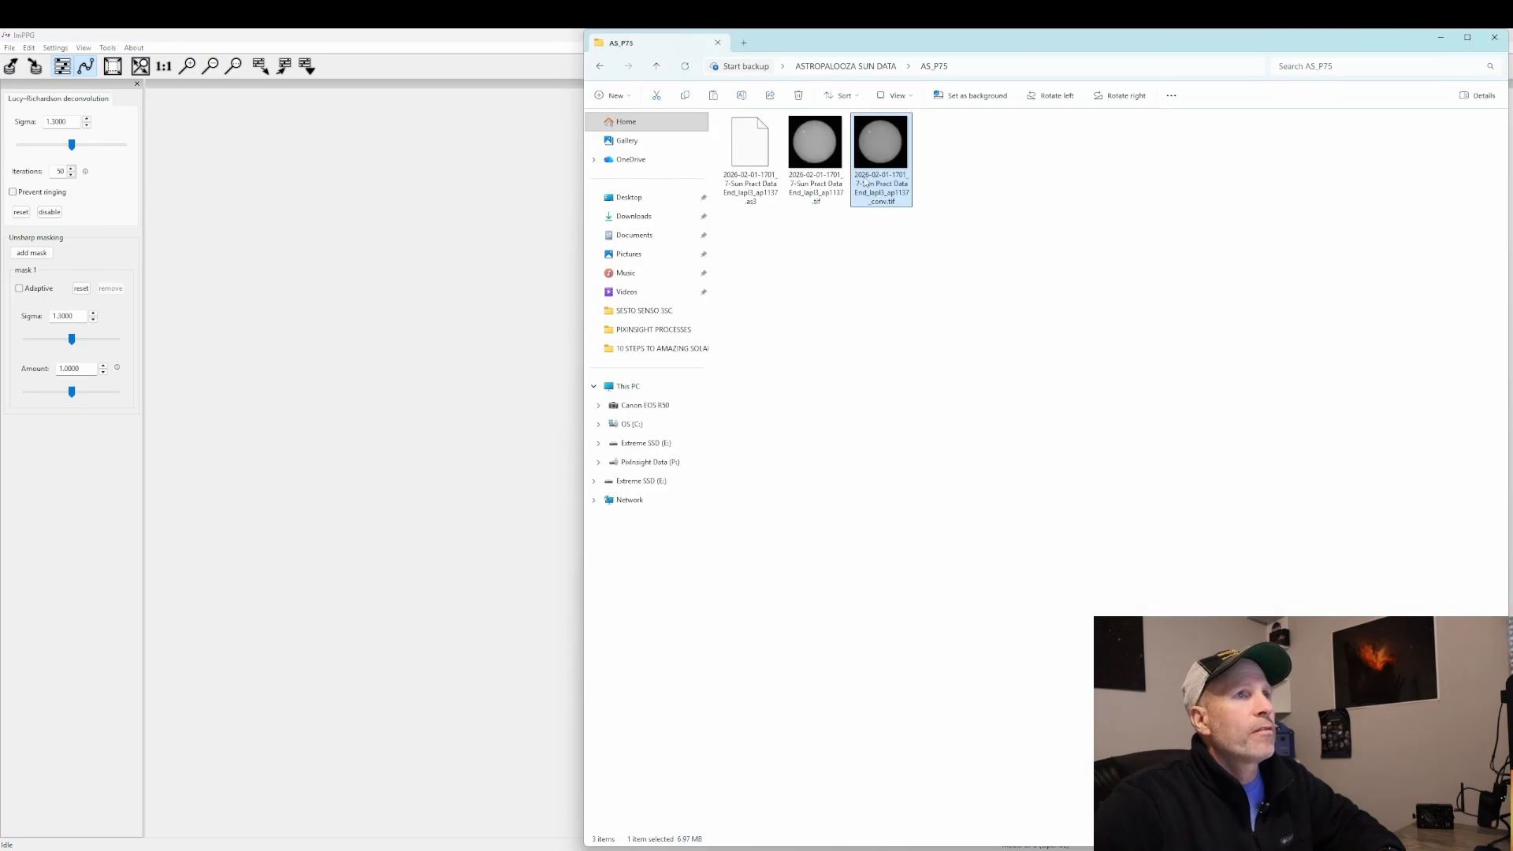
click(820, 142)
drag(819, 141, 407, 358)
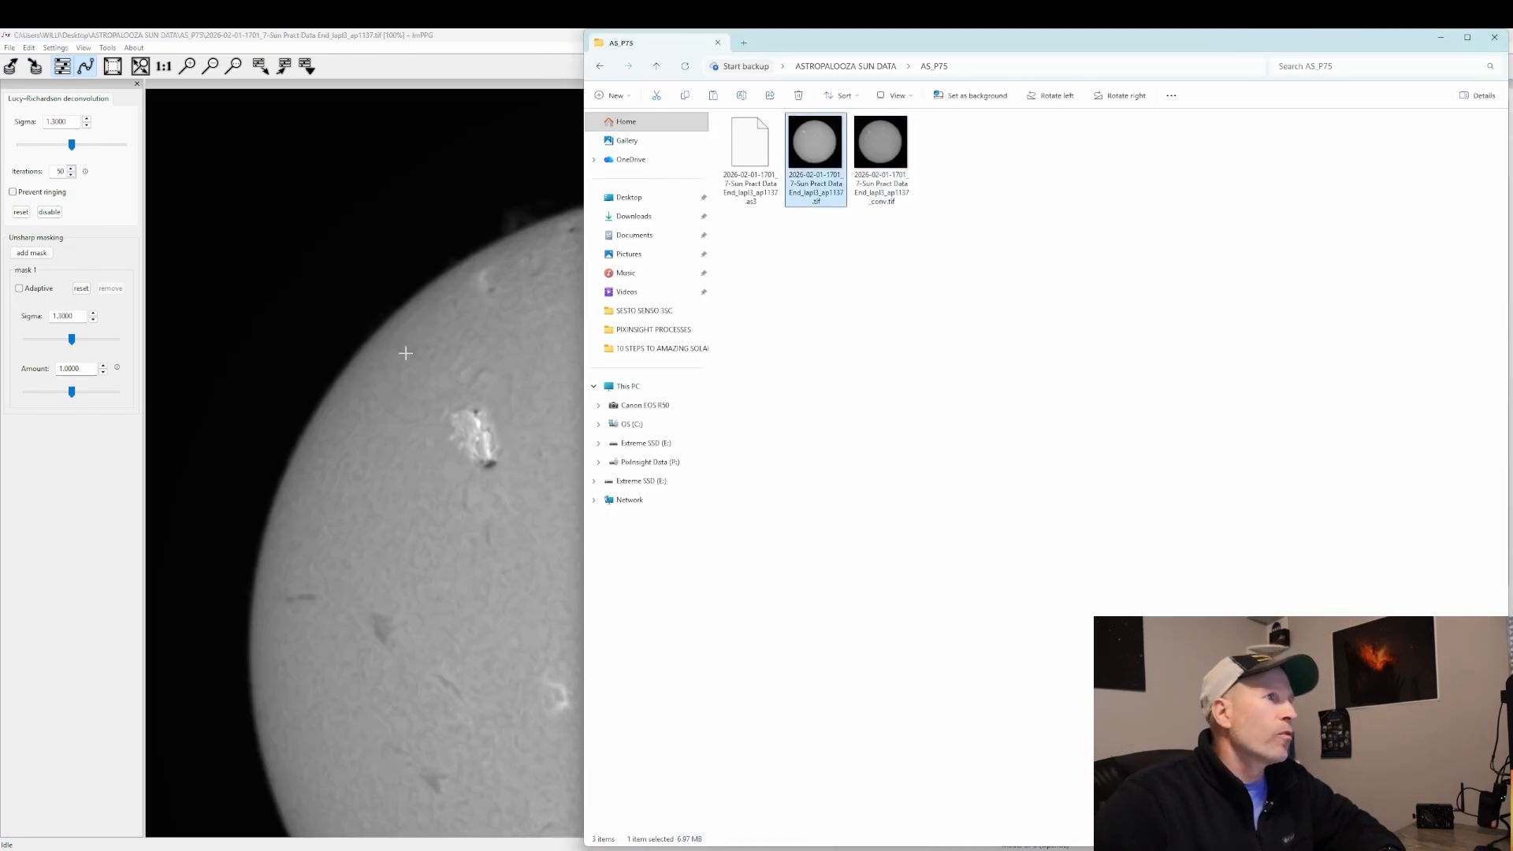
Close the file browser window and select the entire solar image as the processing area.
click(1494, 37)
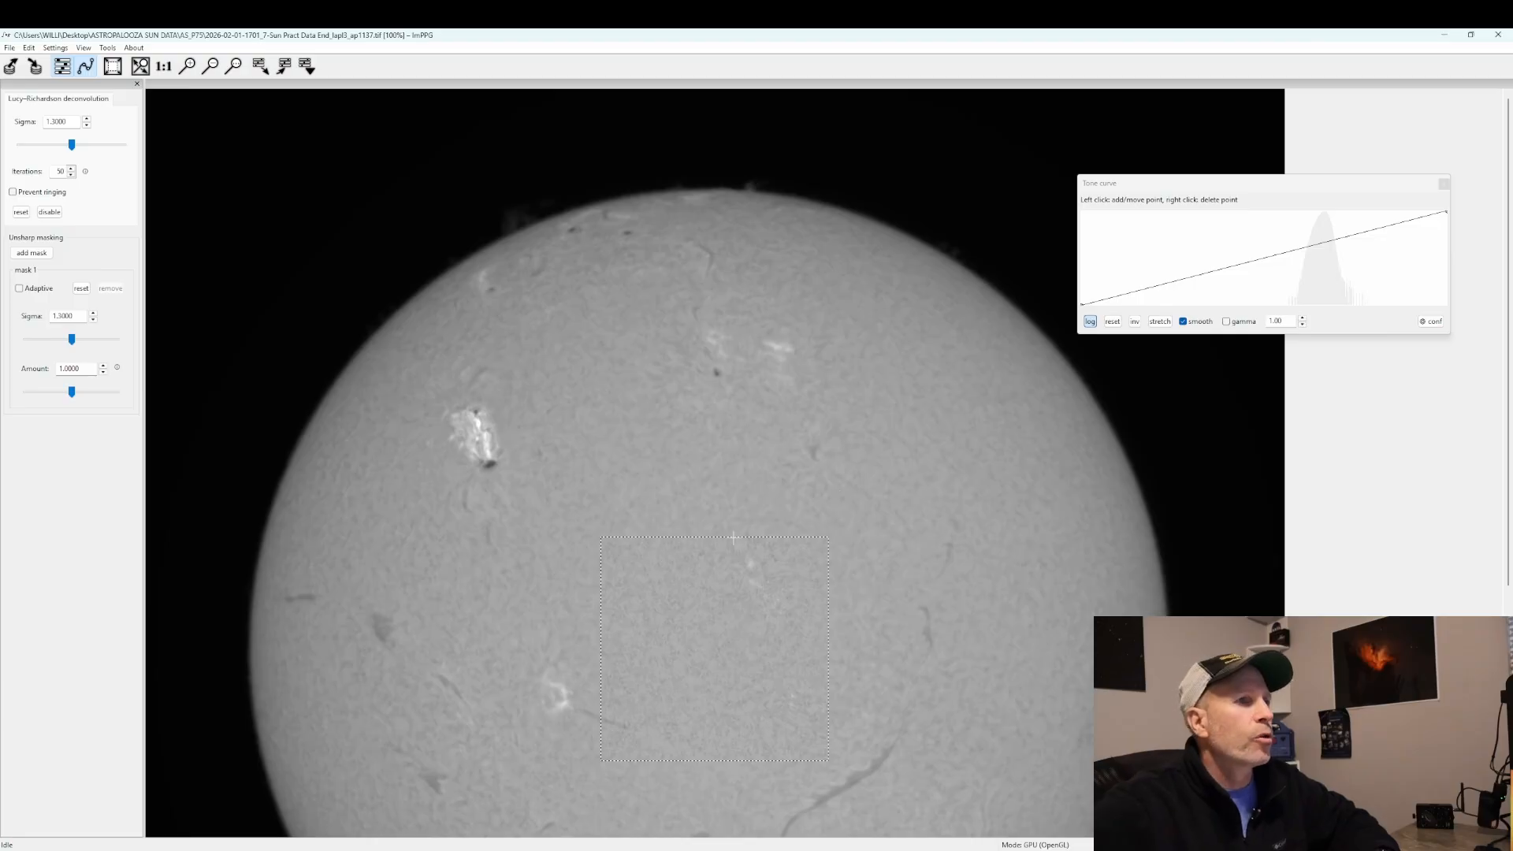
scroll(714, 545, down, 3)
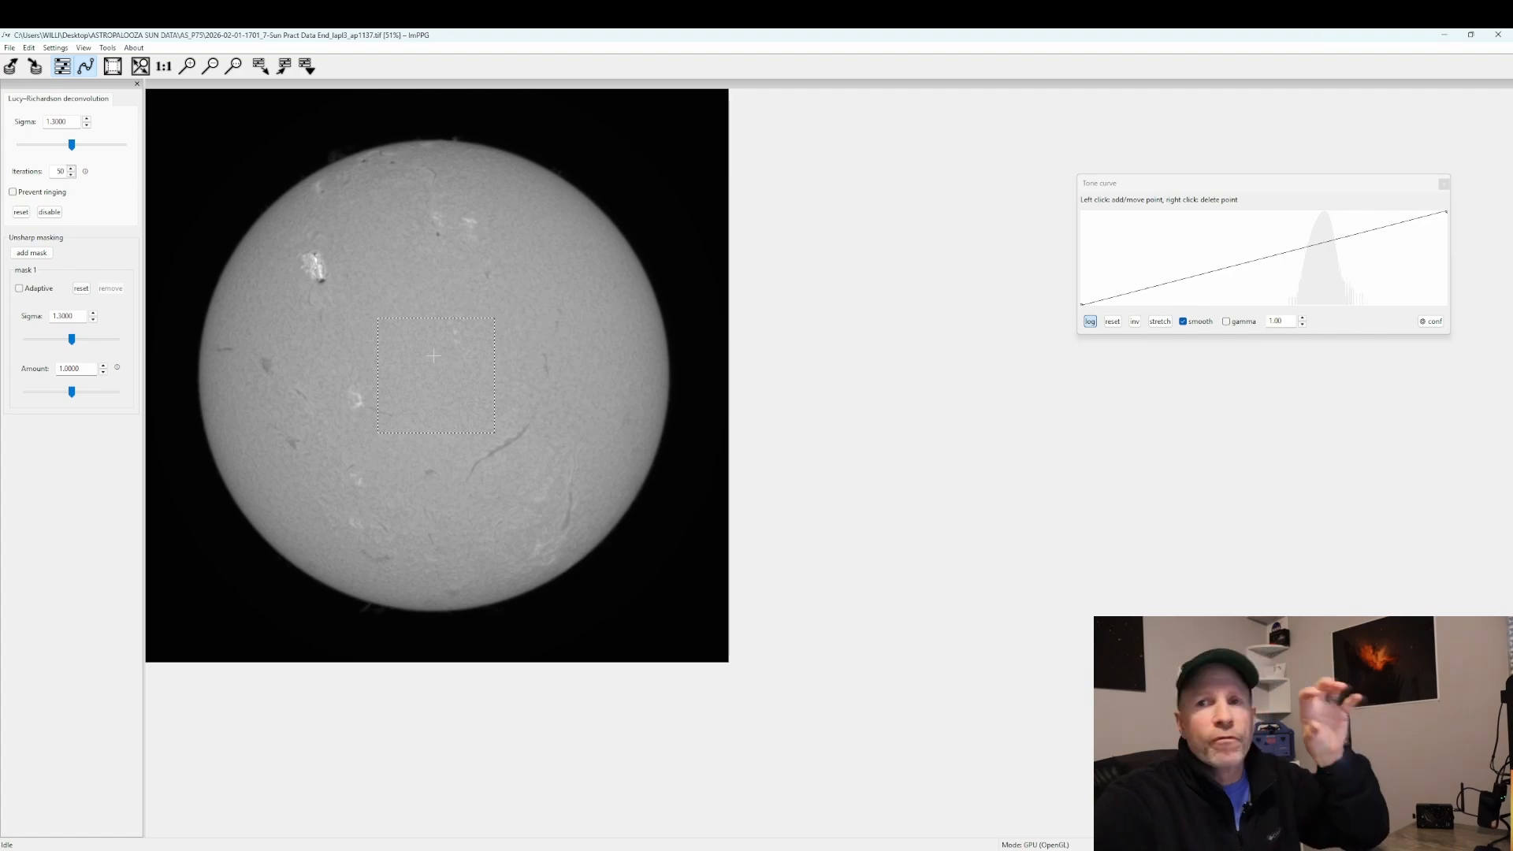
click(116, 71)
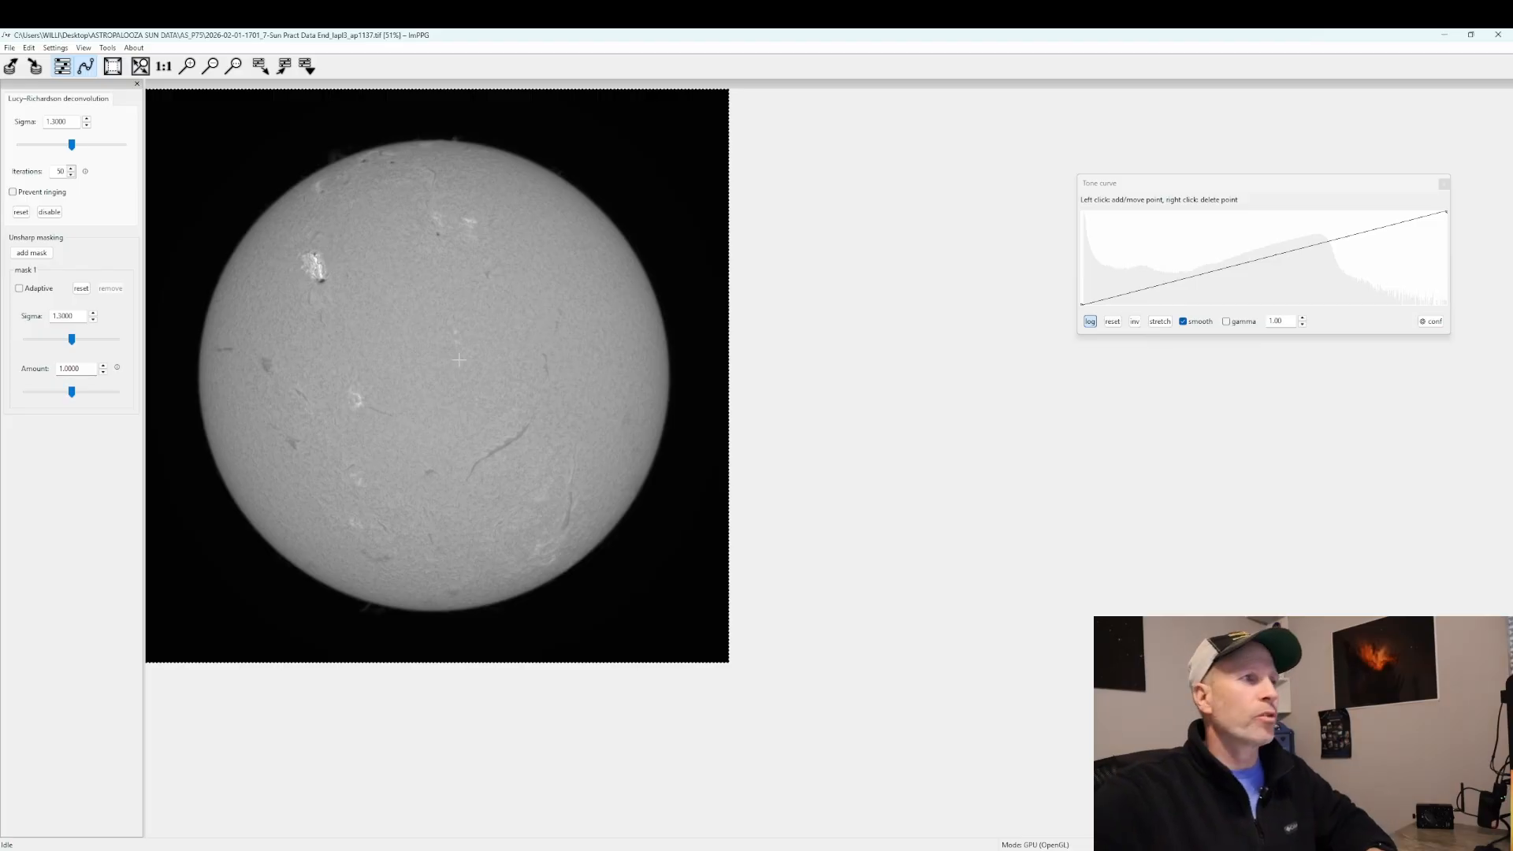
scroll(490, 450, down, 1)
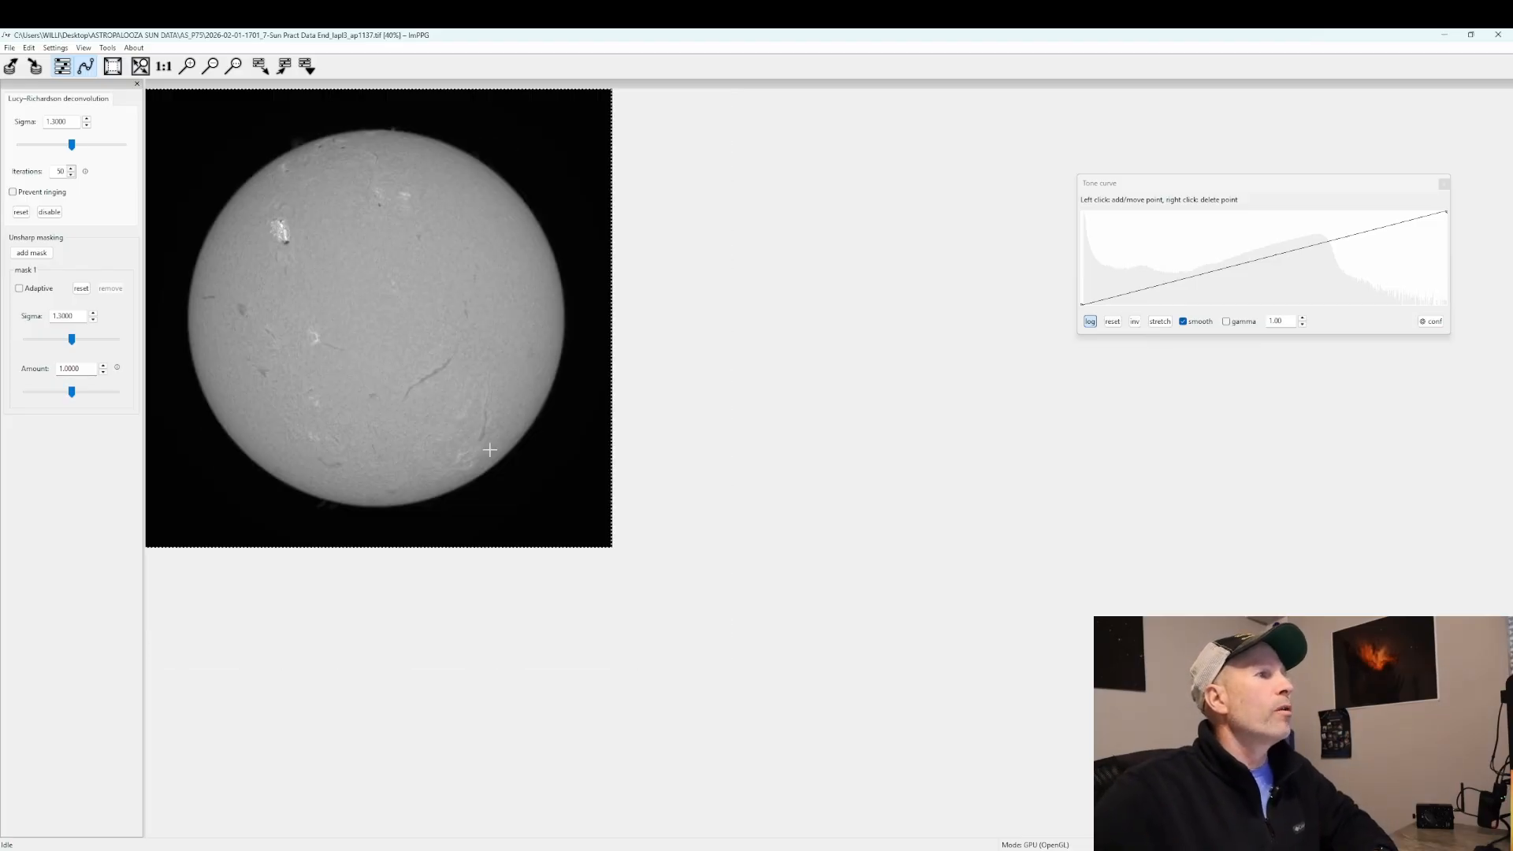
scroll(489, 449, up, 3)
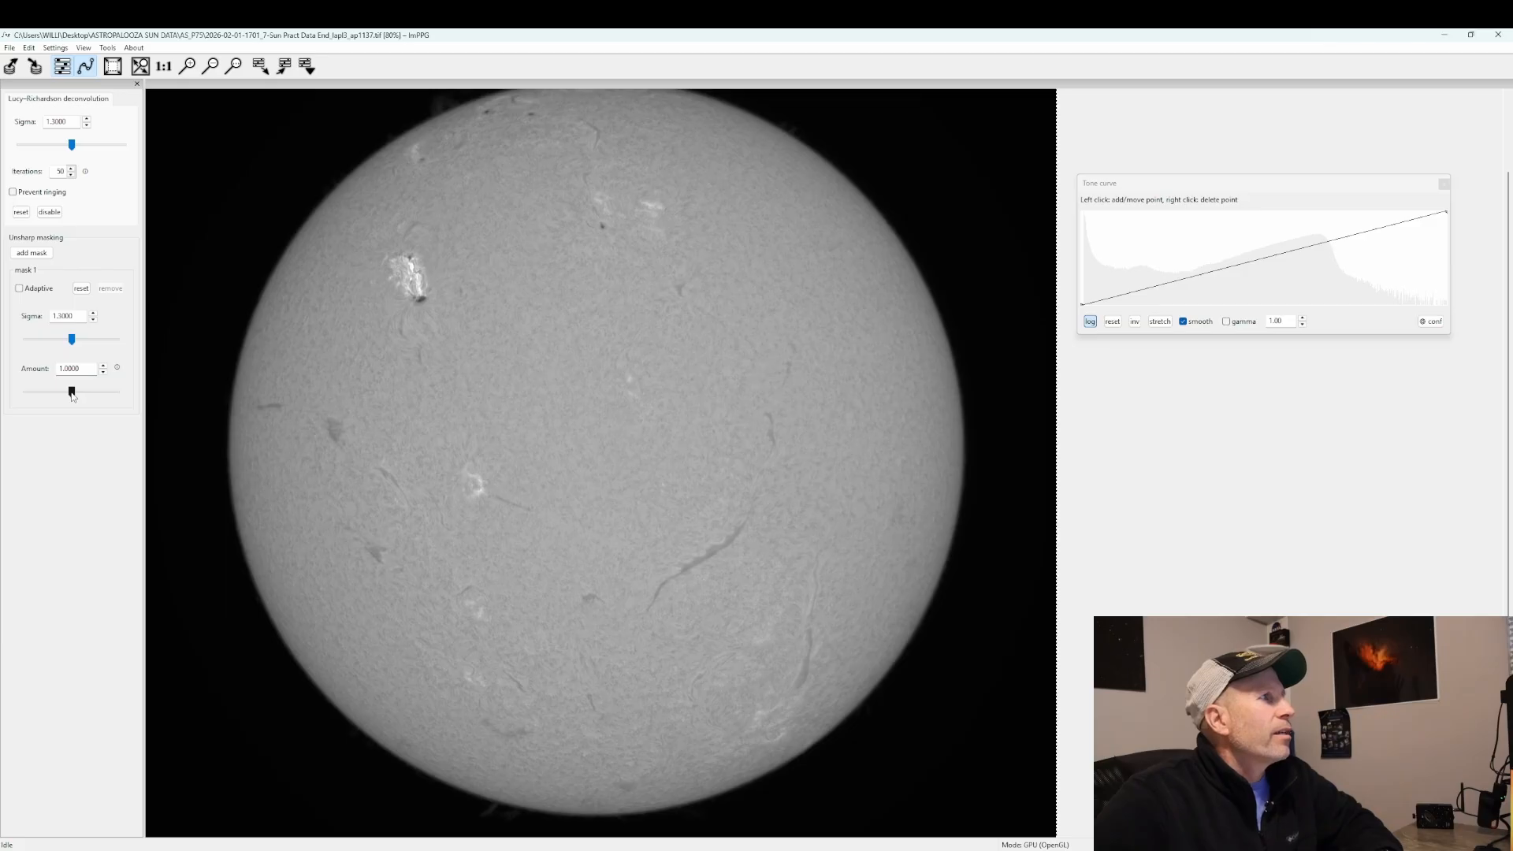
Try the maximum and low unsharp masking amounts on mask 1, and settle on an amount of about 3.3.
drag(79, 397, 121, 394)
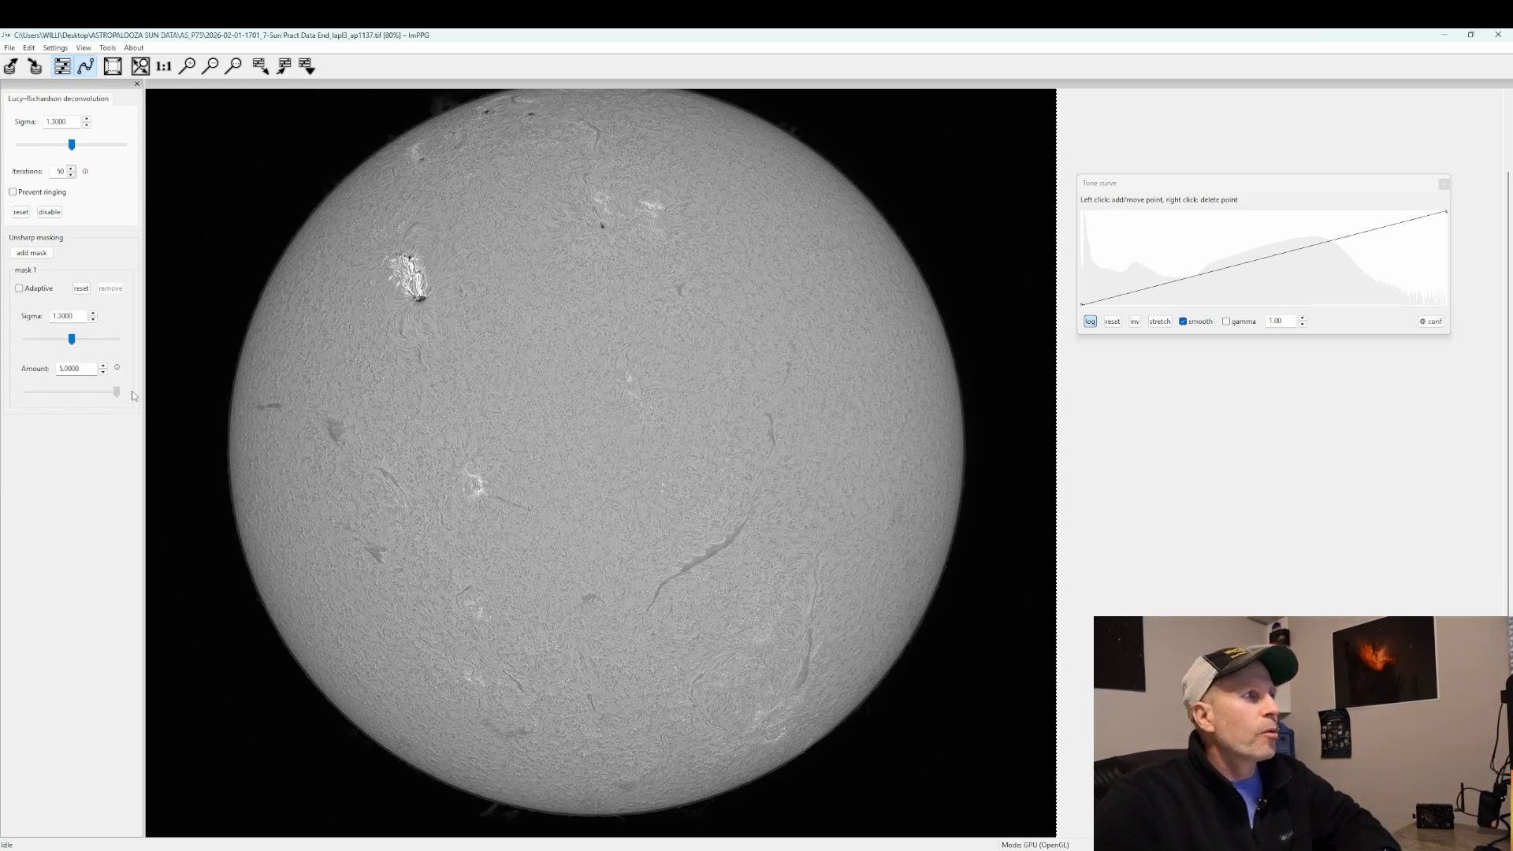
drag(117, 391, 84, 407)
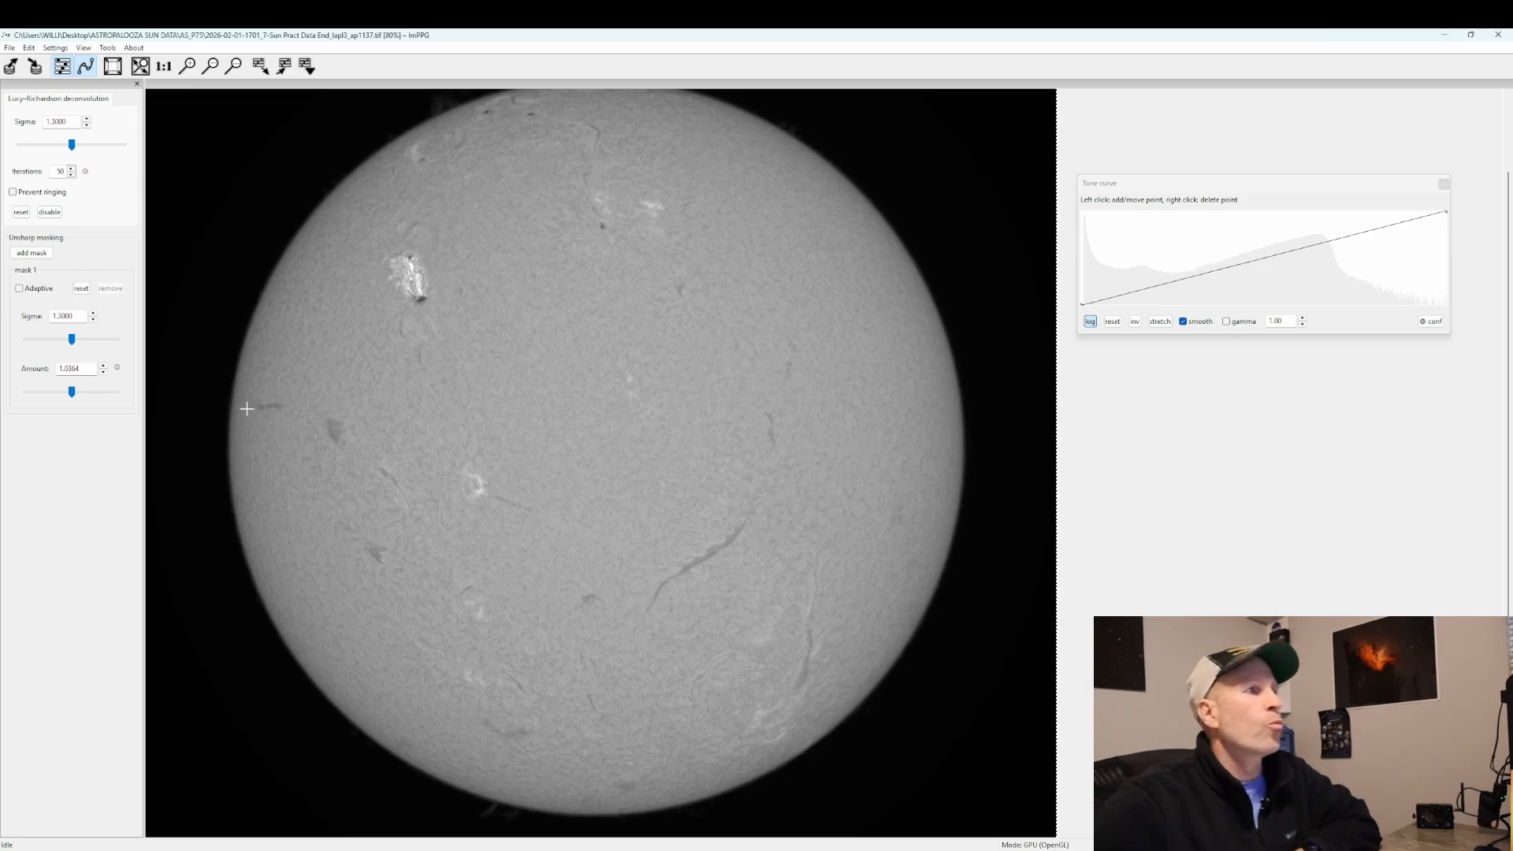
drag(71, 394, 103, 405)
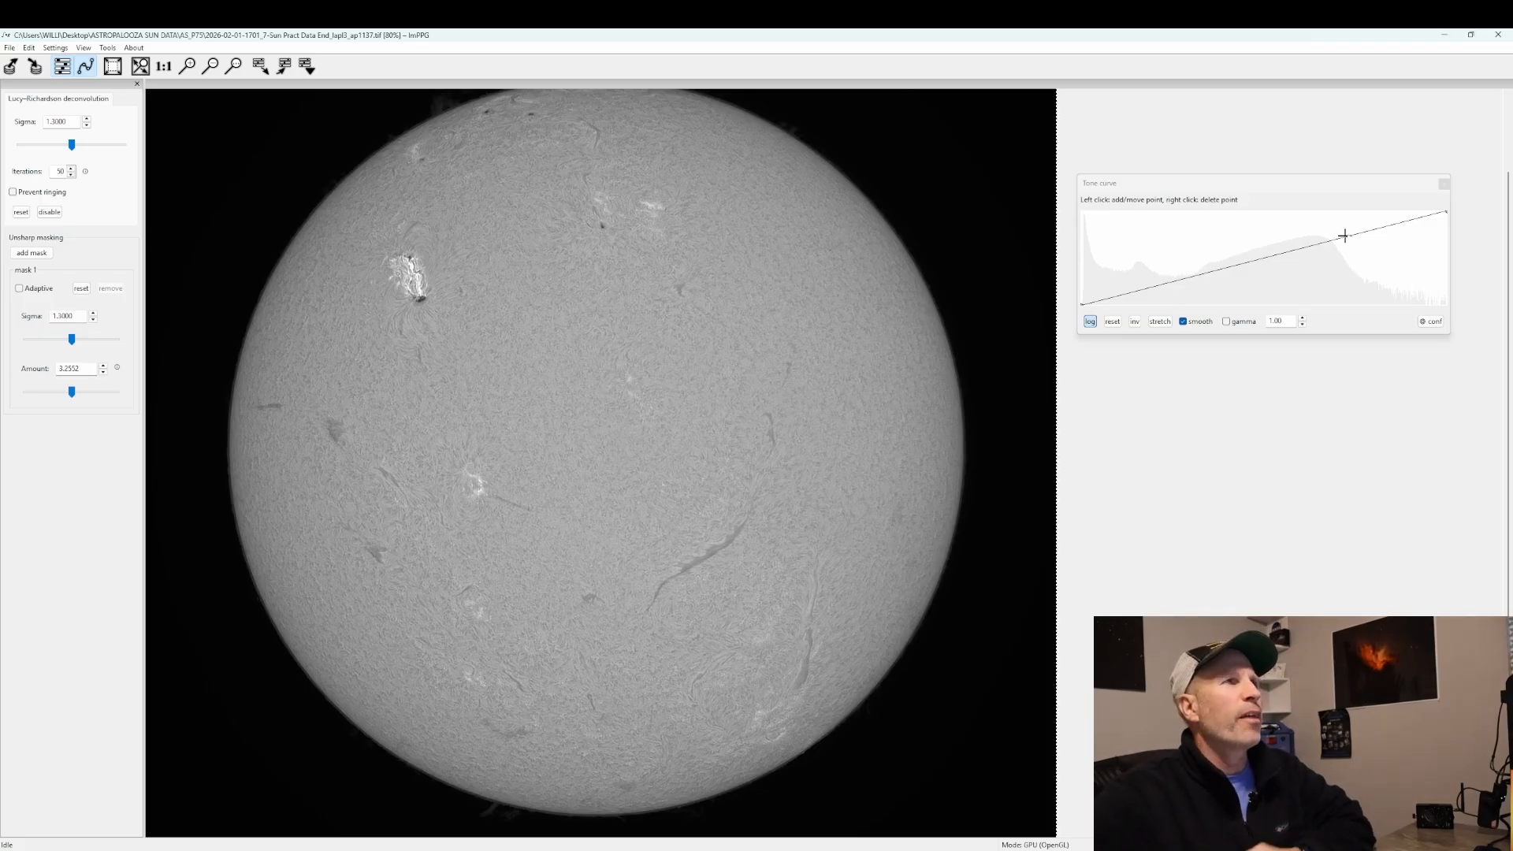
scroll(706, 363, up, 1)
scroll(656, 359, down, 2)
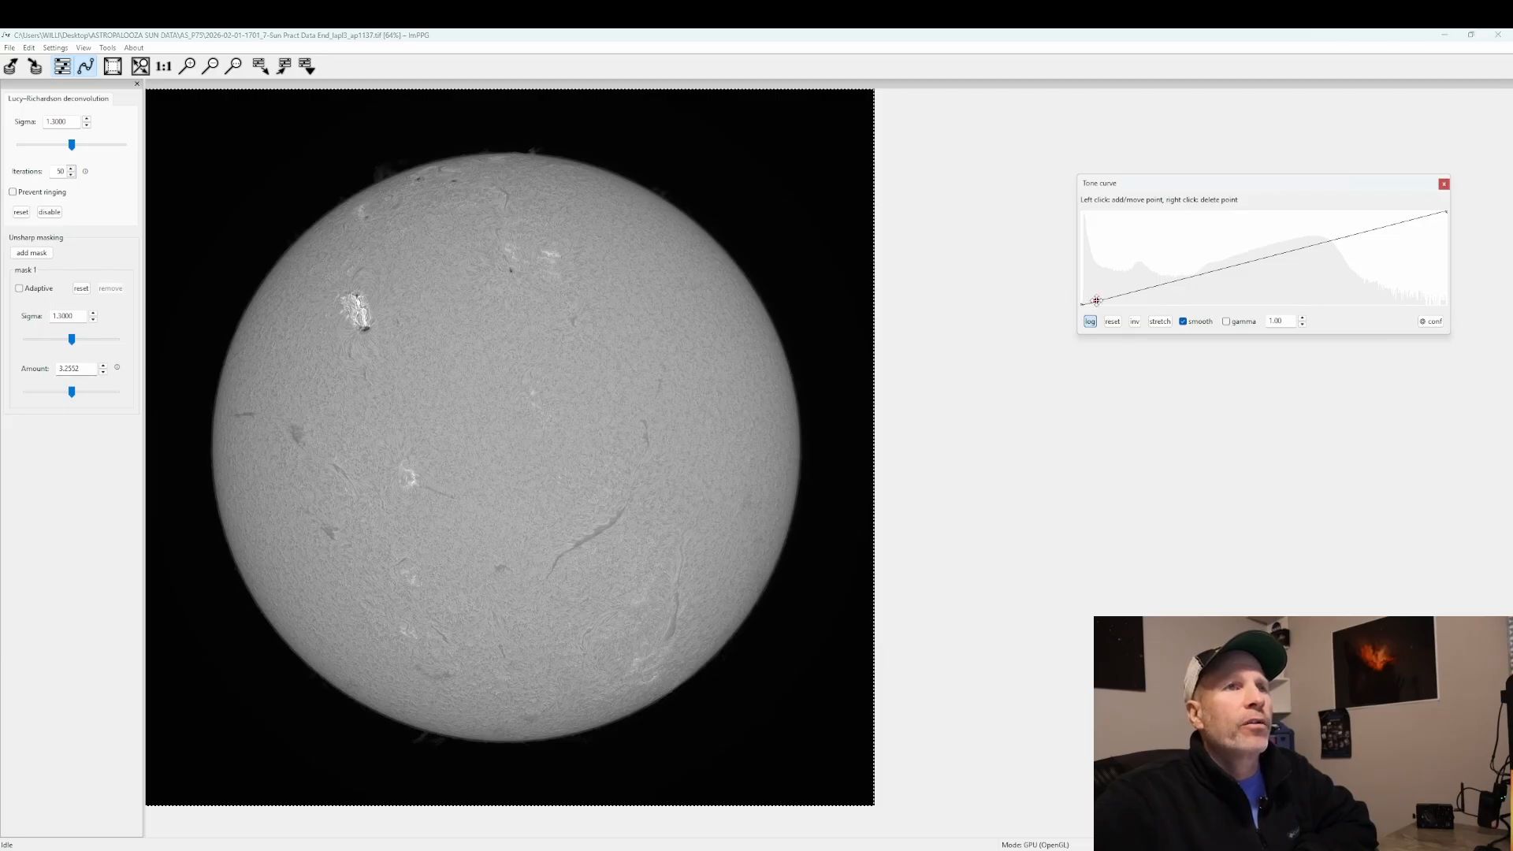
Invert the tone curve by raising its shadow end to maximum and lowering its highlight end to minimum.
drag(1096, 299, 1081, 209)
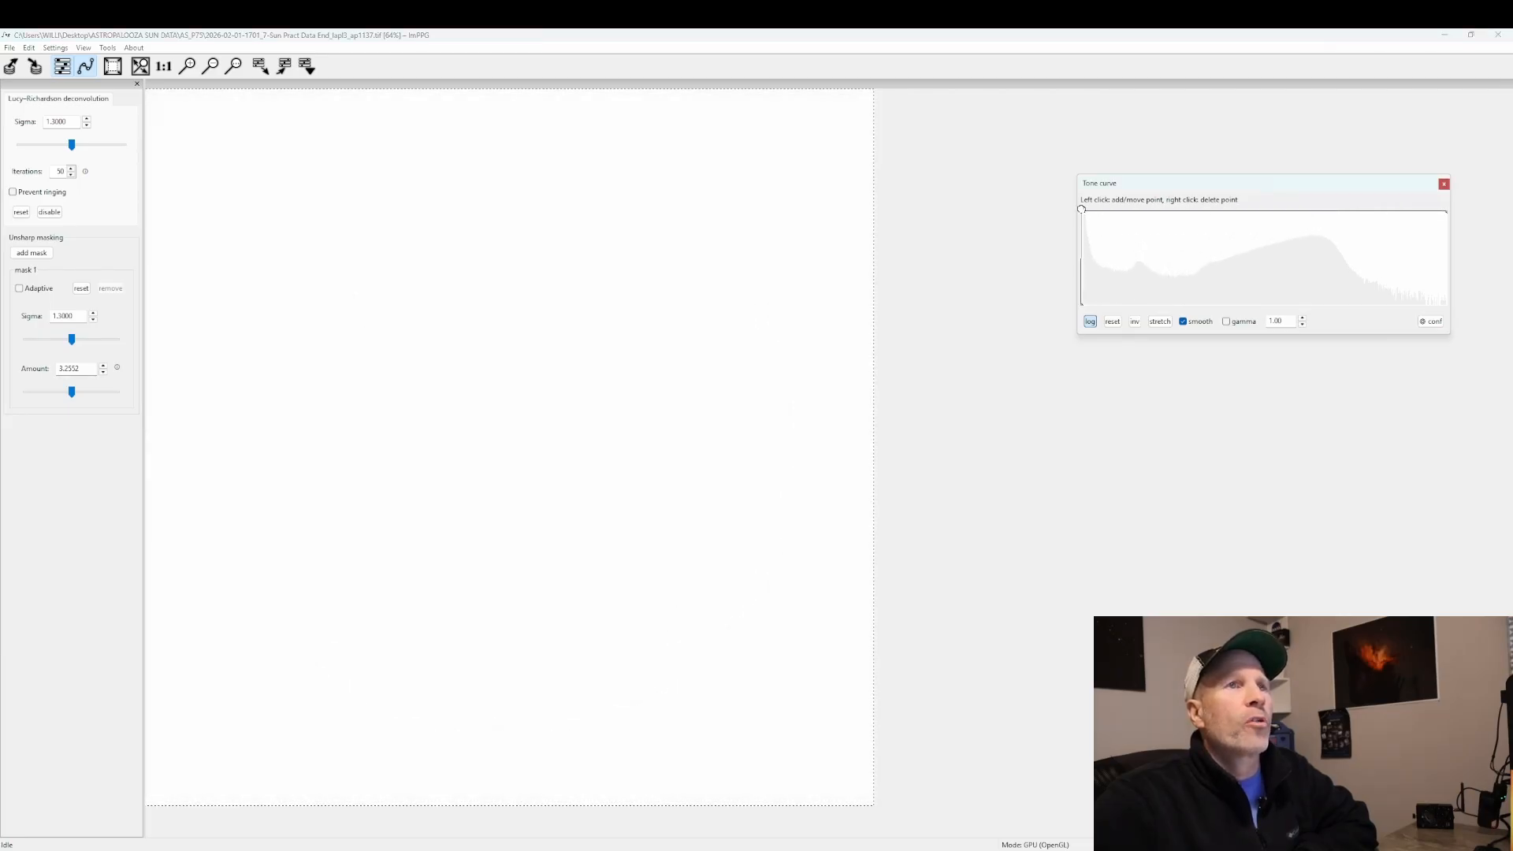
click(1094, 212)
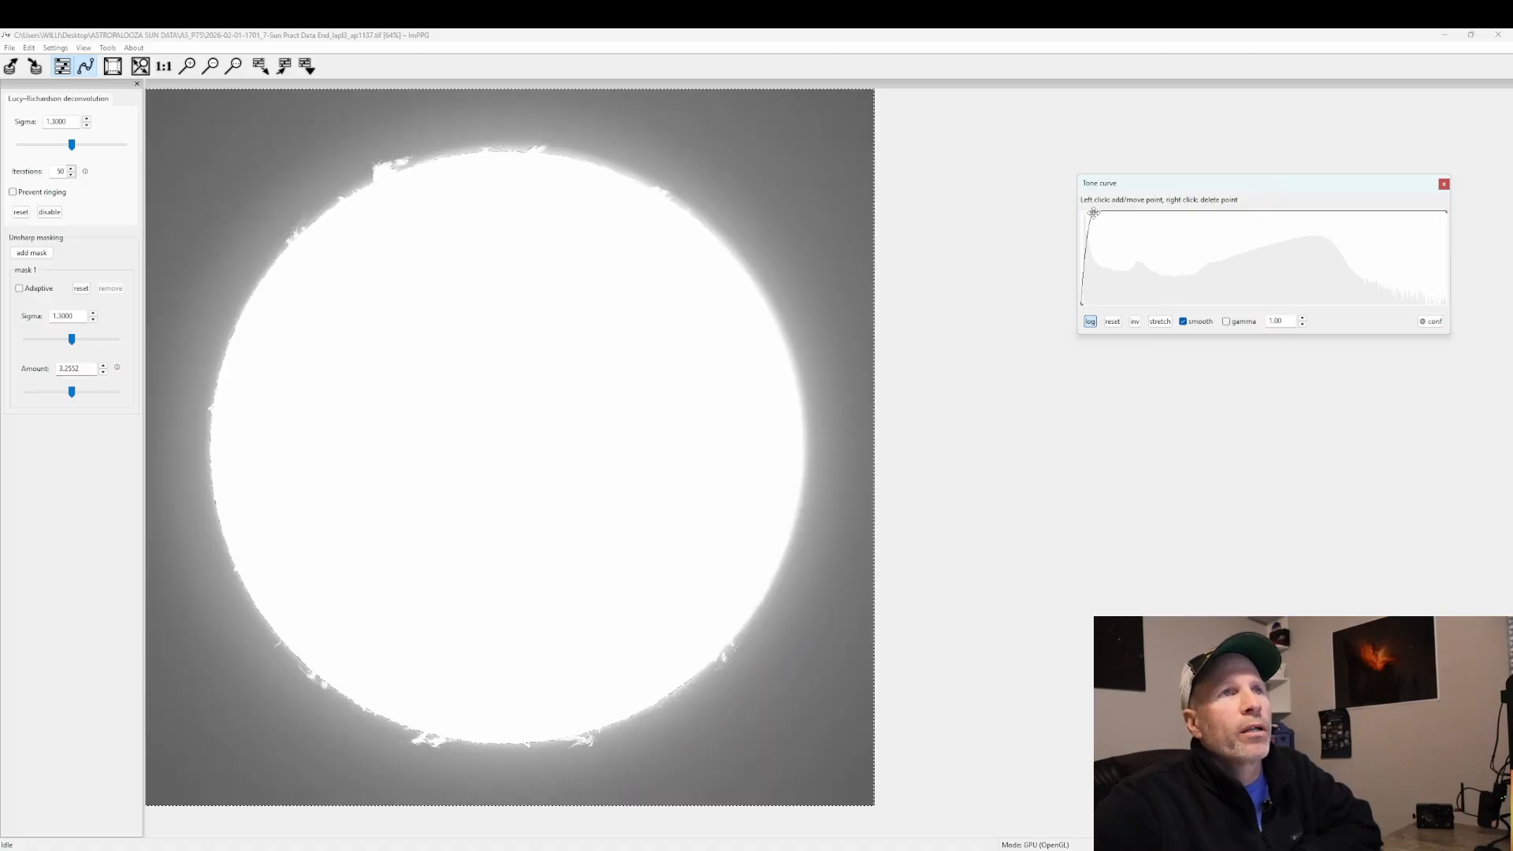
drag(1094, 213, 1082, 211)
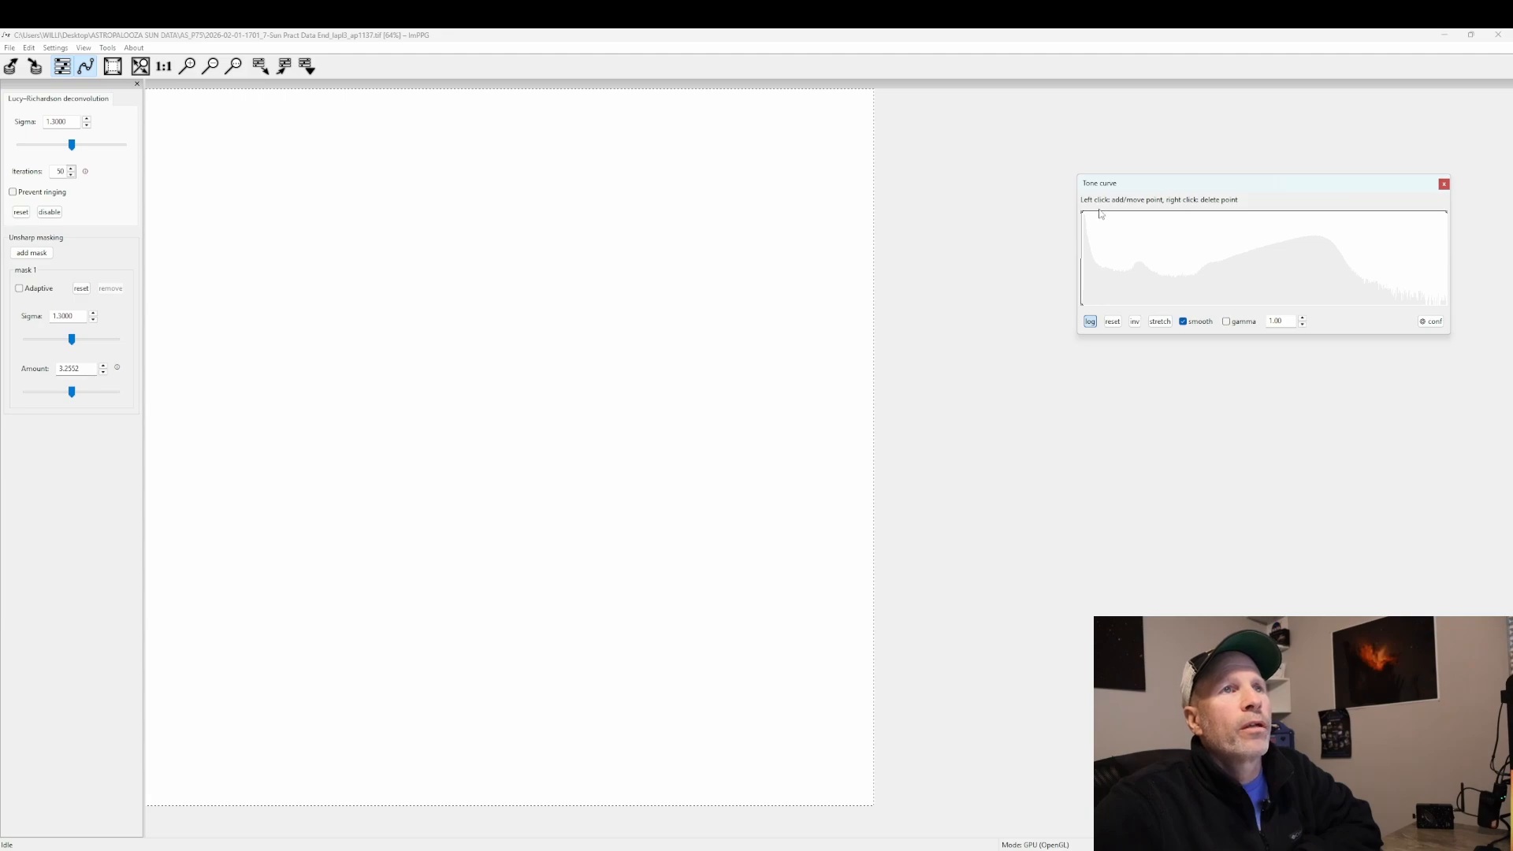
drag(1101, 211, 1448, 307)
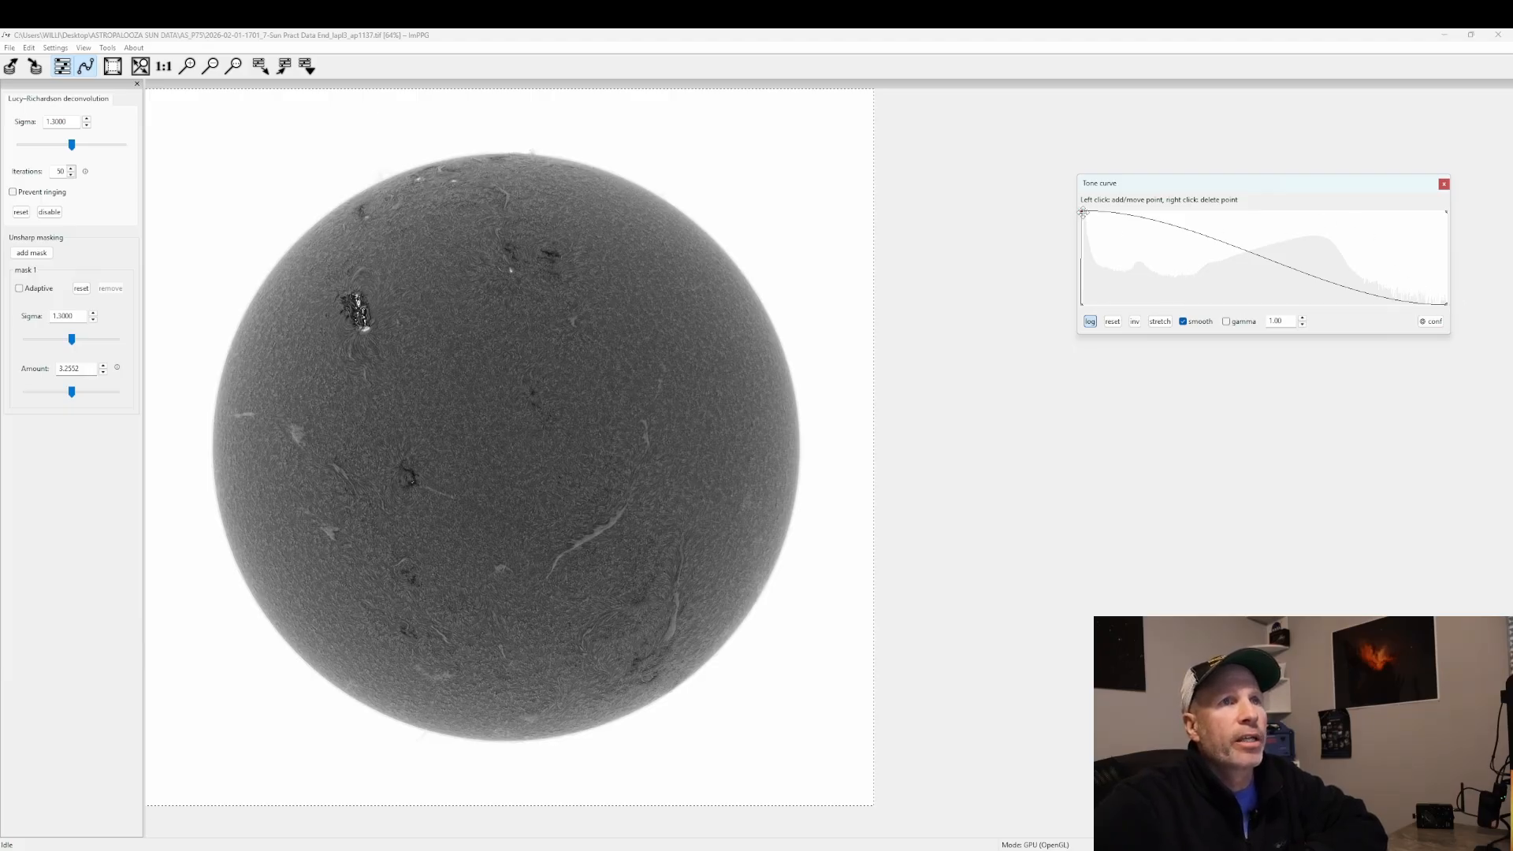
Shift the inverted curve's peak within the shadows to bring out the limb prominences, and try a lowered midtone point before deleting it.
drag(1083, 212, 1153, 209)
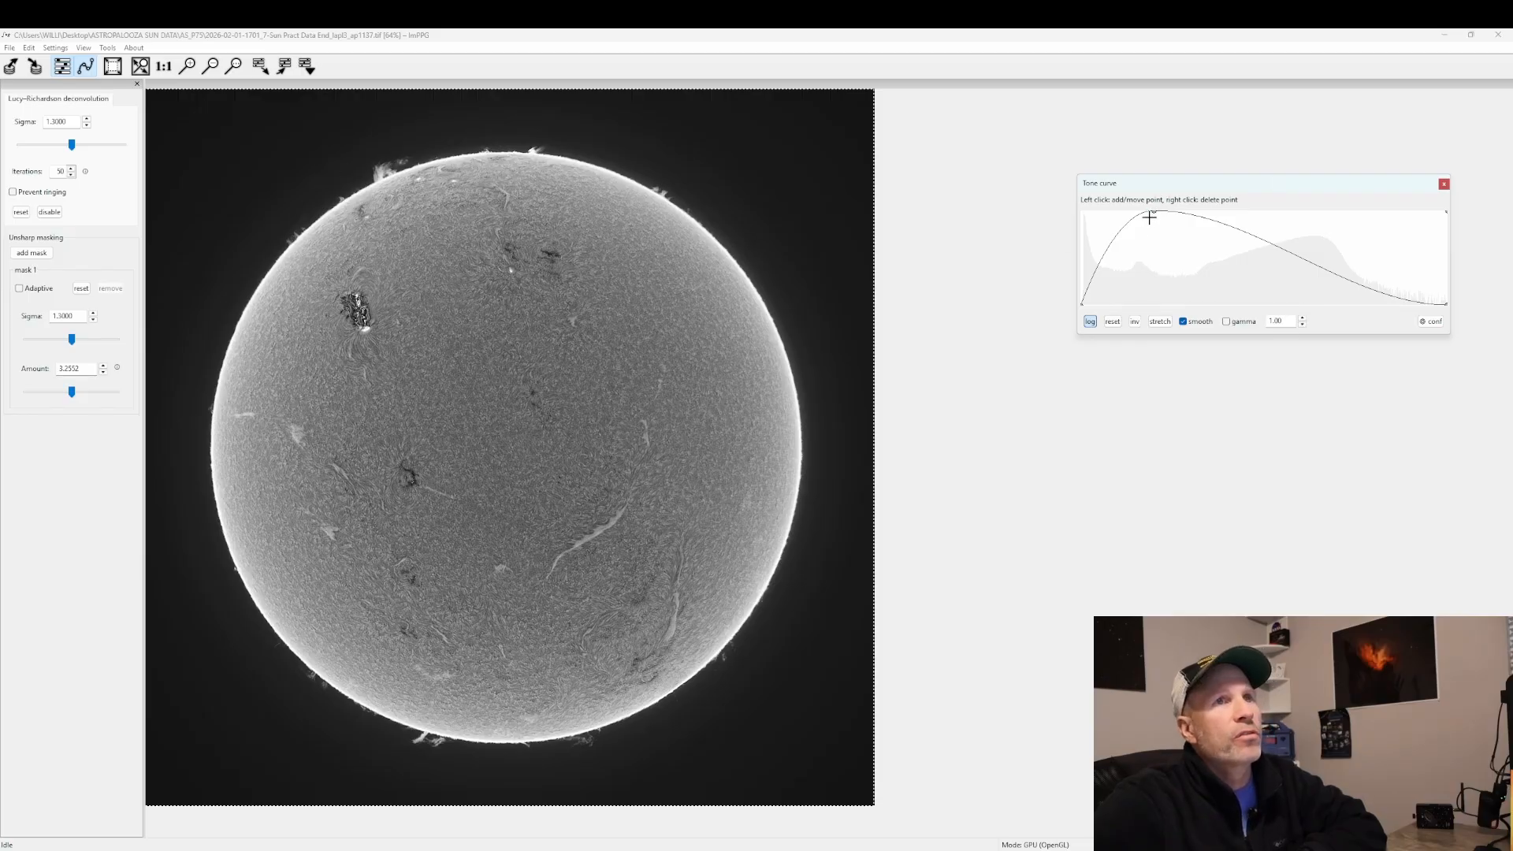
drag(1153, 212, 1185, 224)
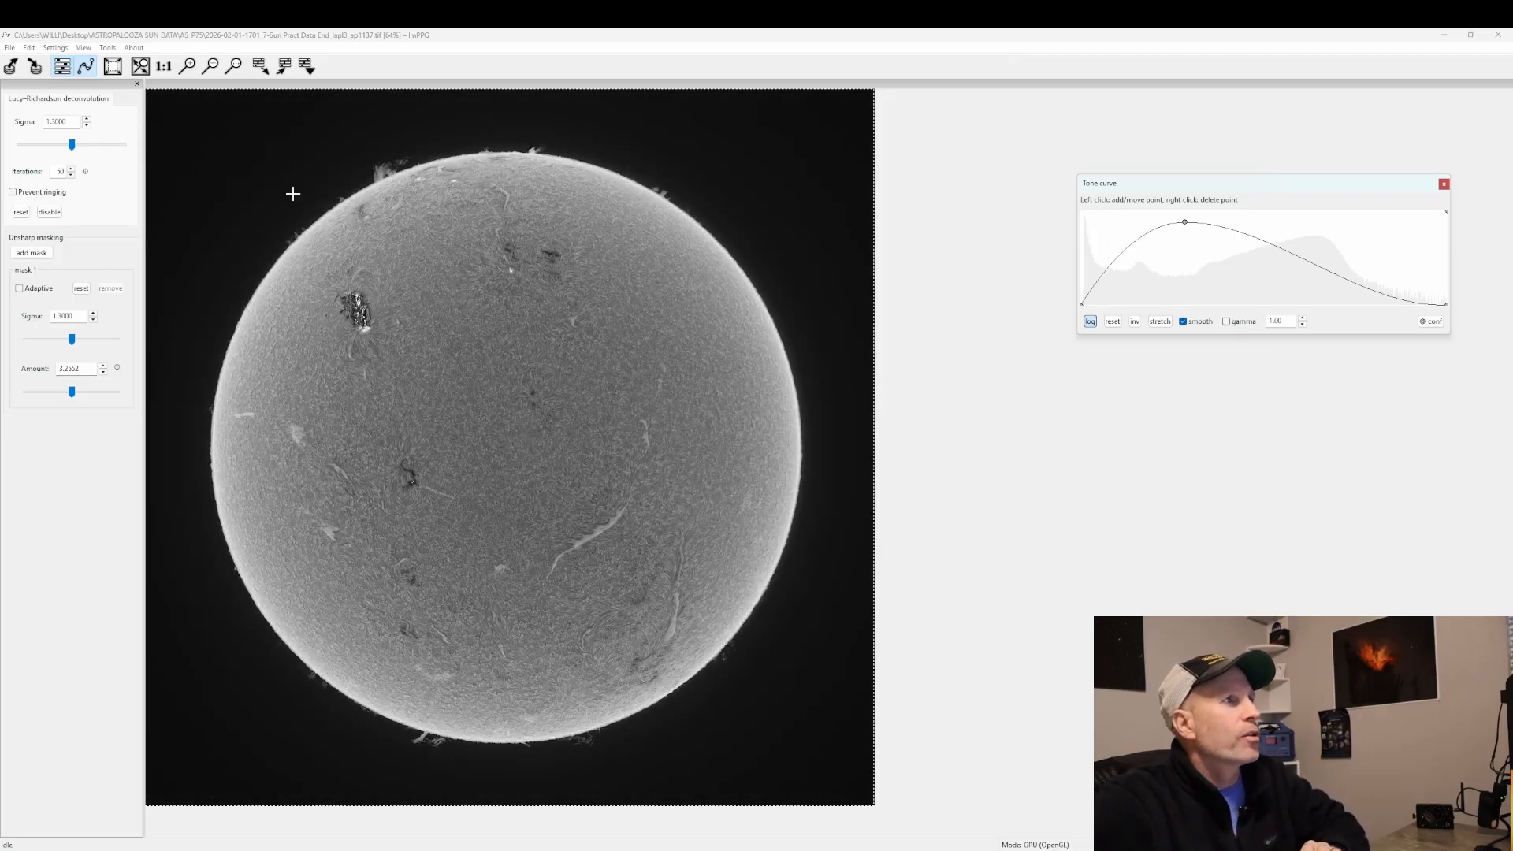
drag(1185, 222, 1093, 215)
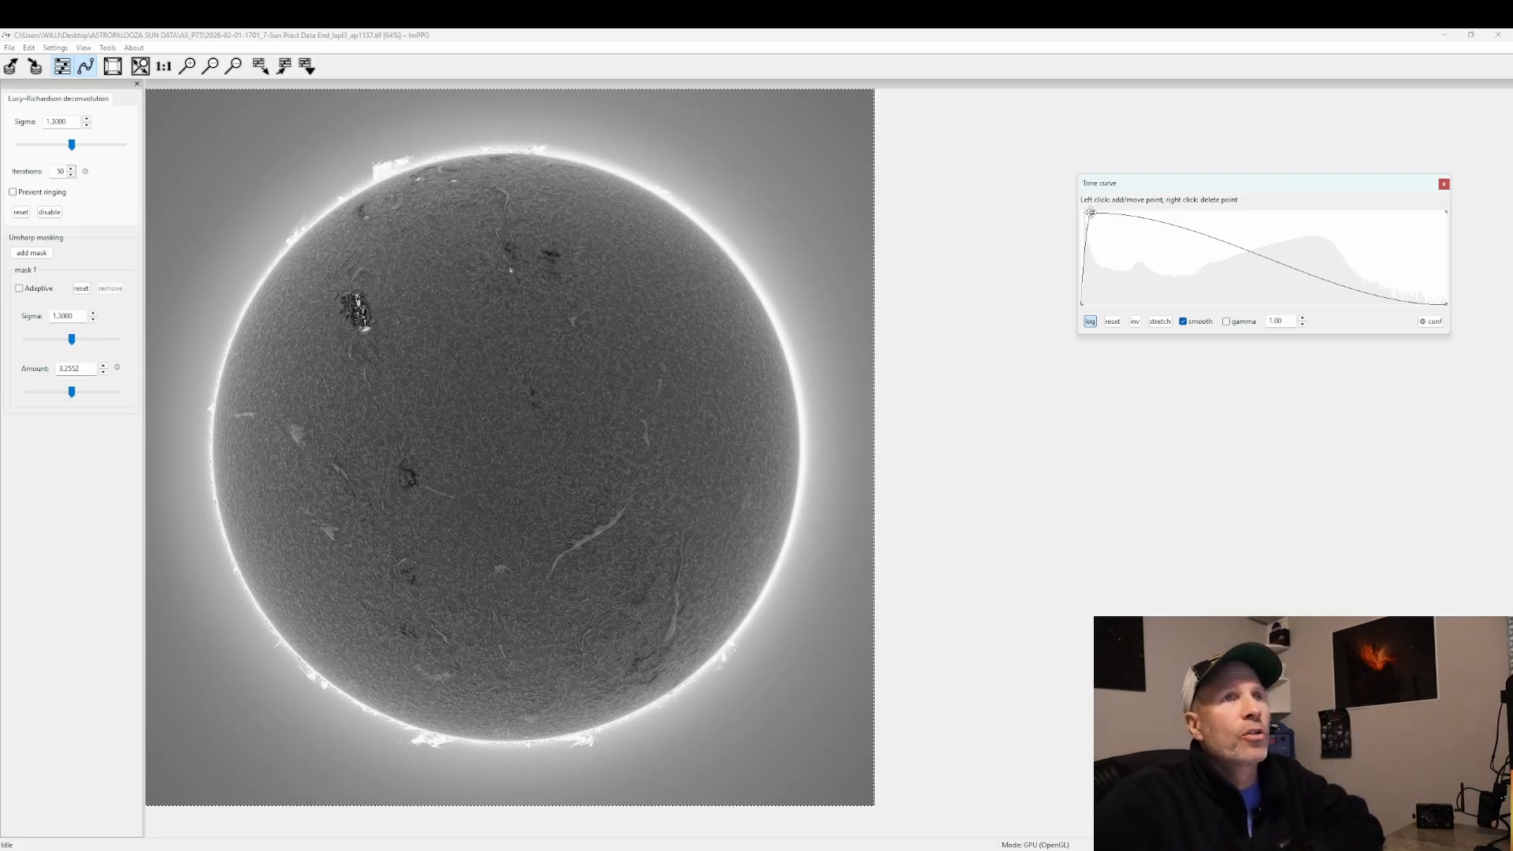
drag(1092, 213, 1109, 212)
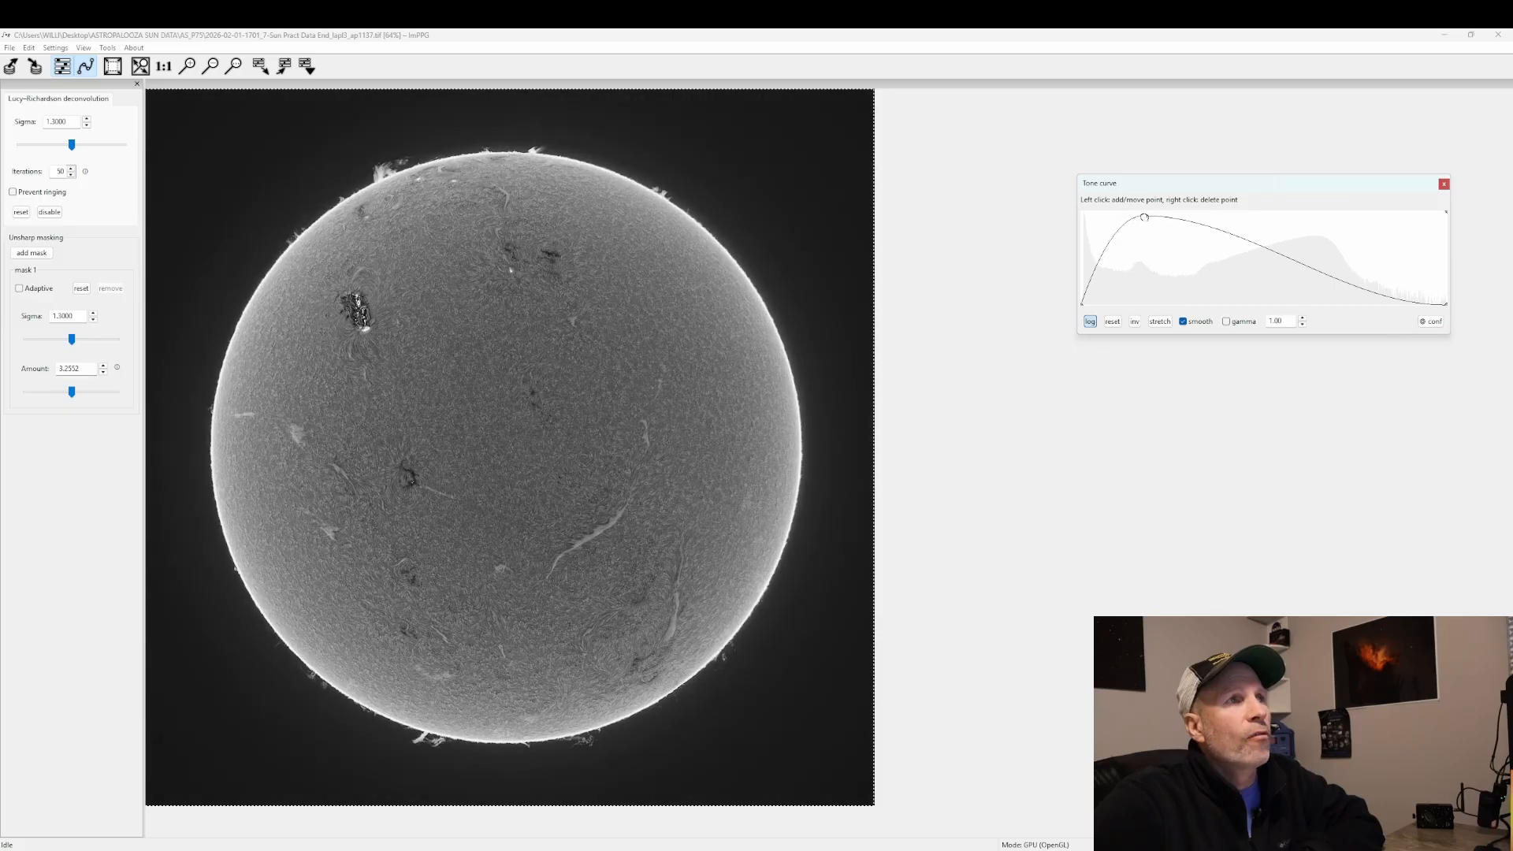
drag(1141, 217, 1123, 211)
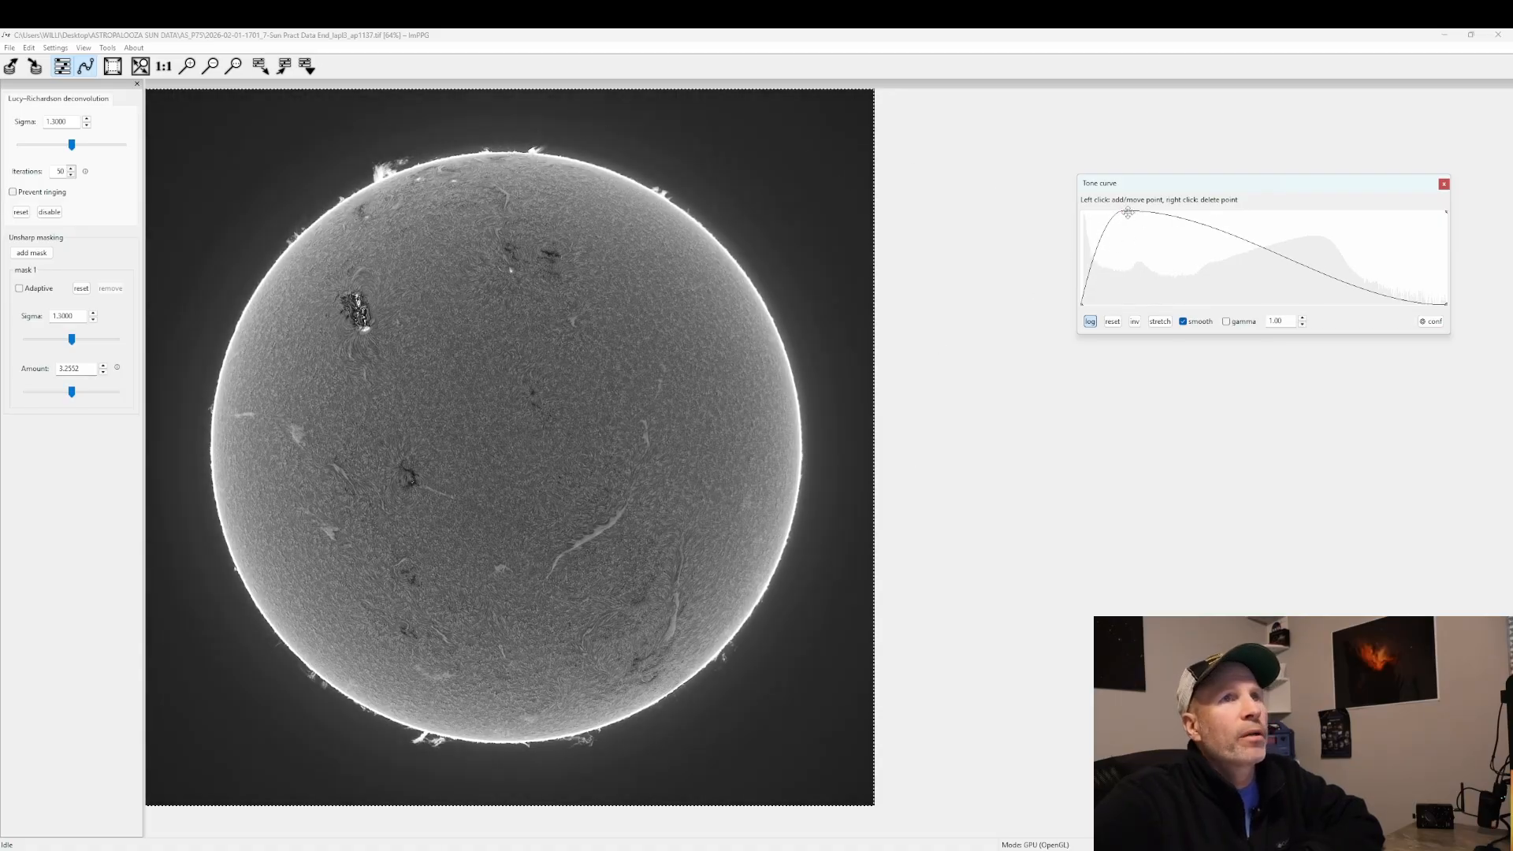
drag(1131, 214, 1117, 212)
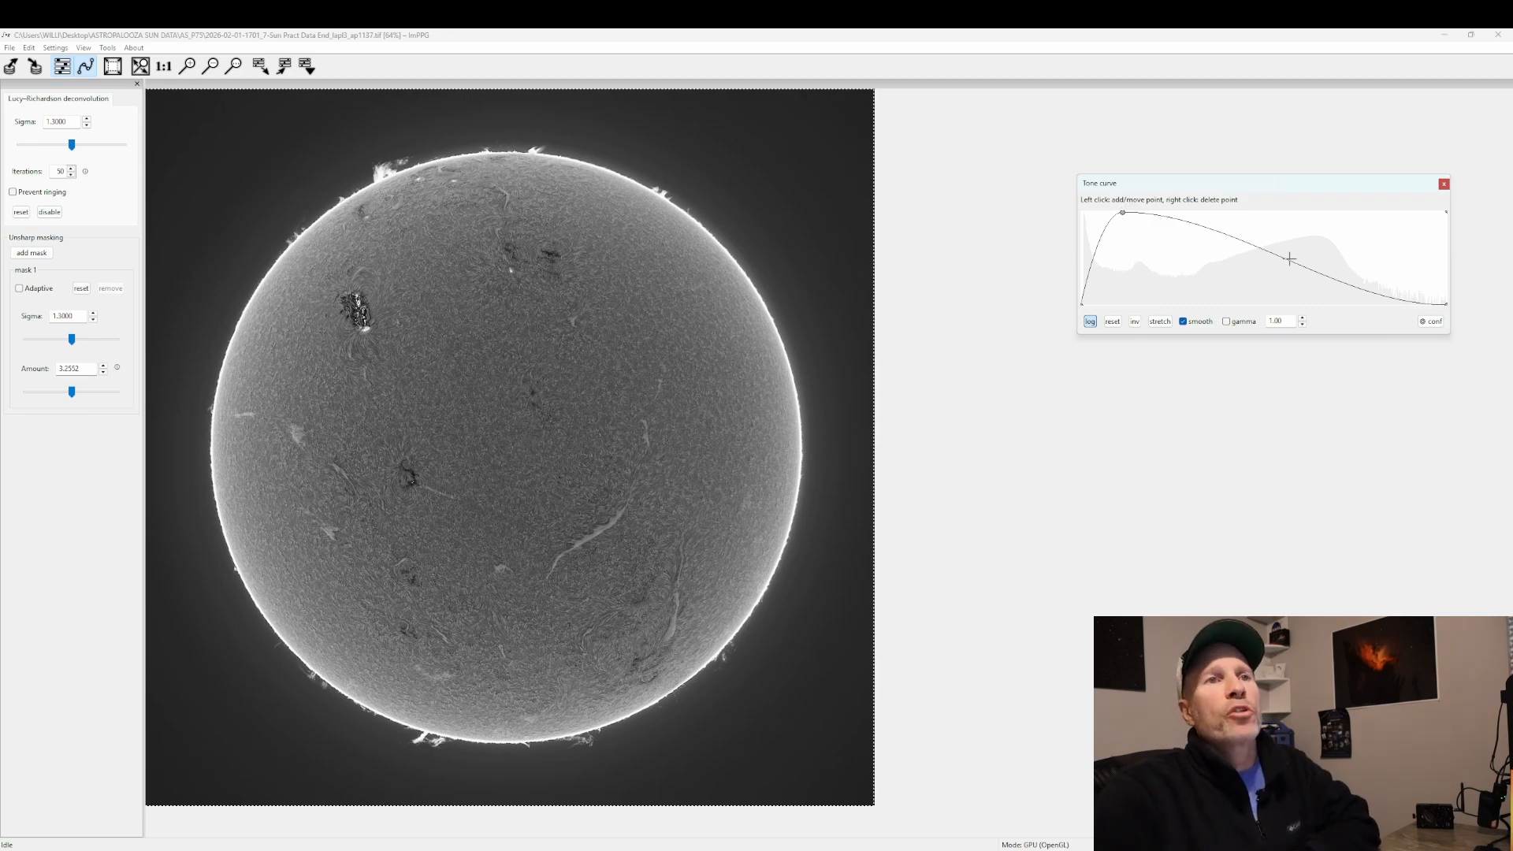
drag(1283, 258, 1198, 264)
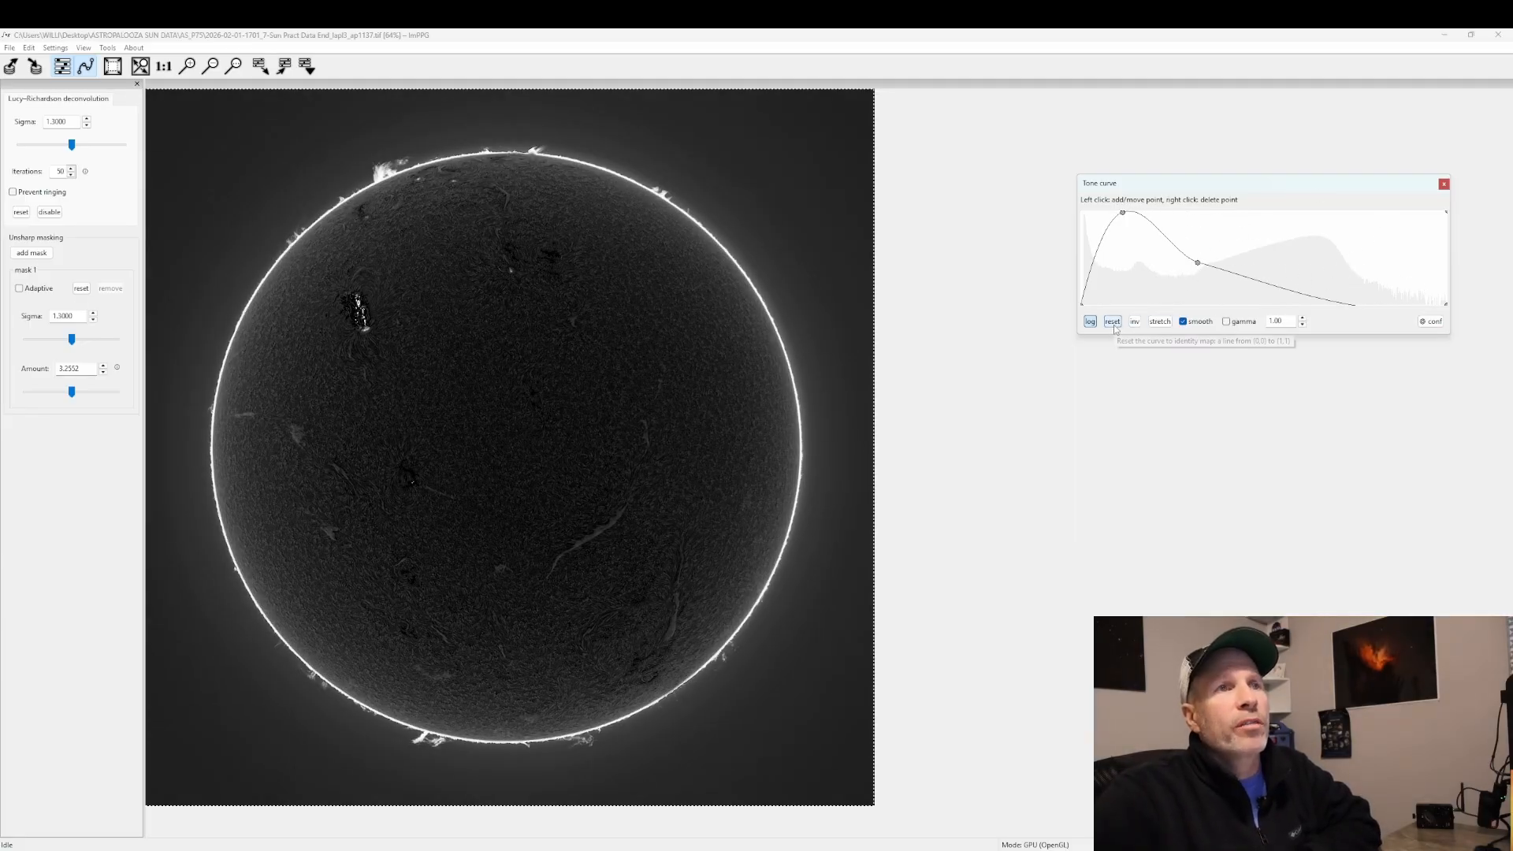
right_click(1199, 263)
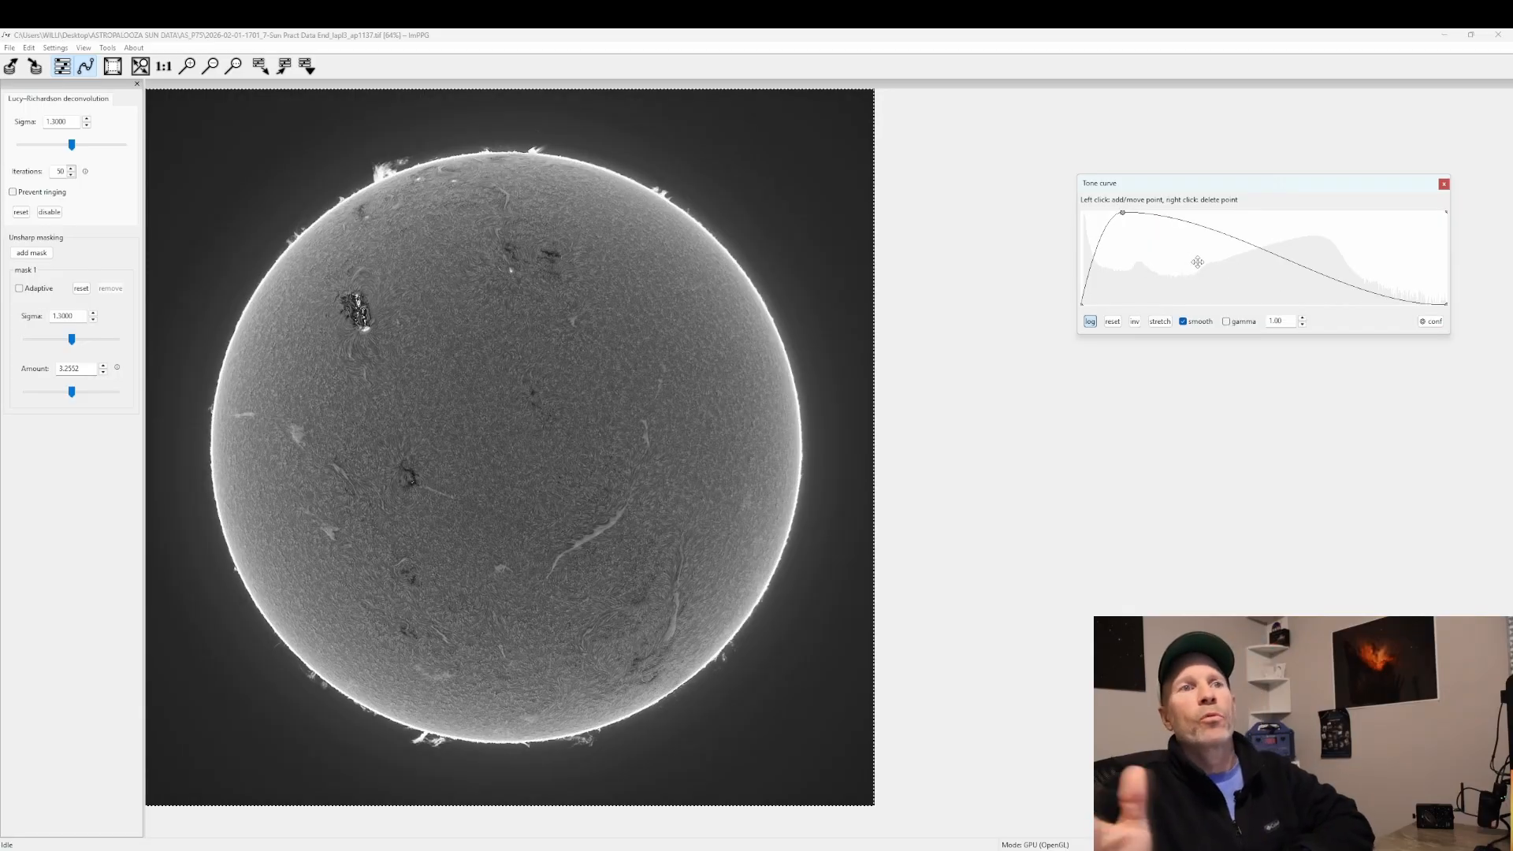
Try the automatic curve inversion with a lowered shadow point, and reset the tone curve to a straight line.
click(1135, 323)
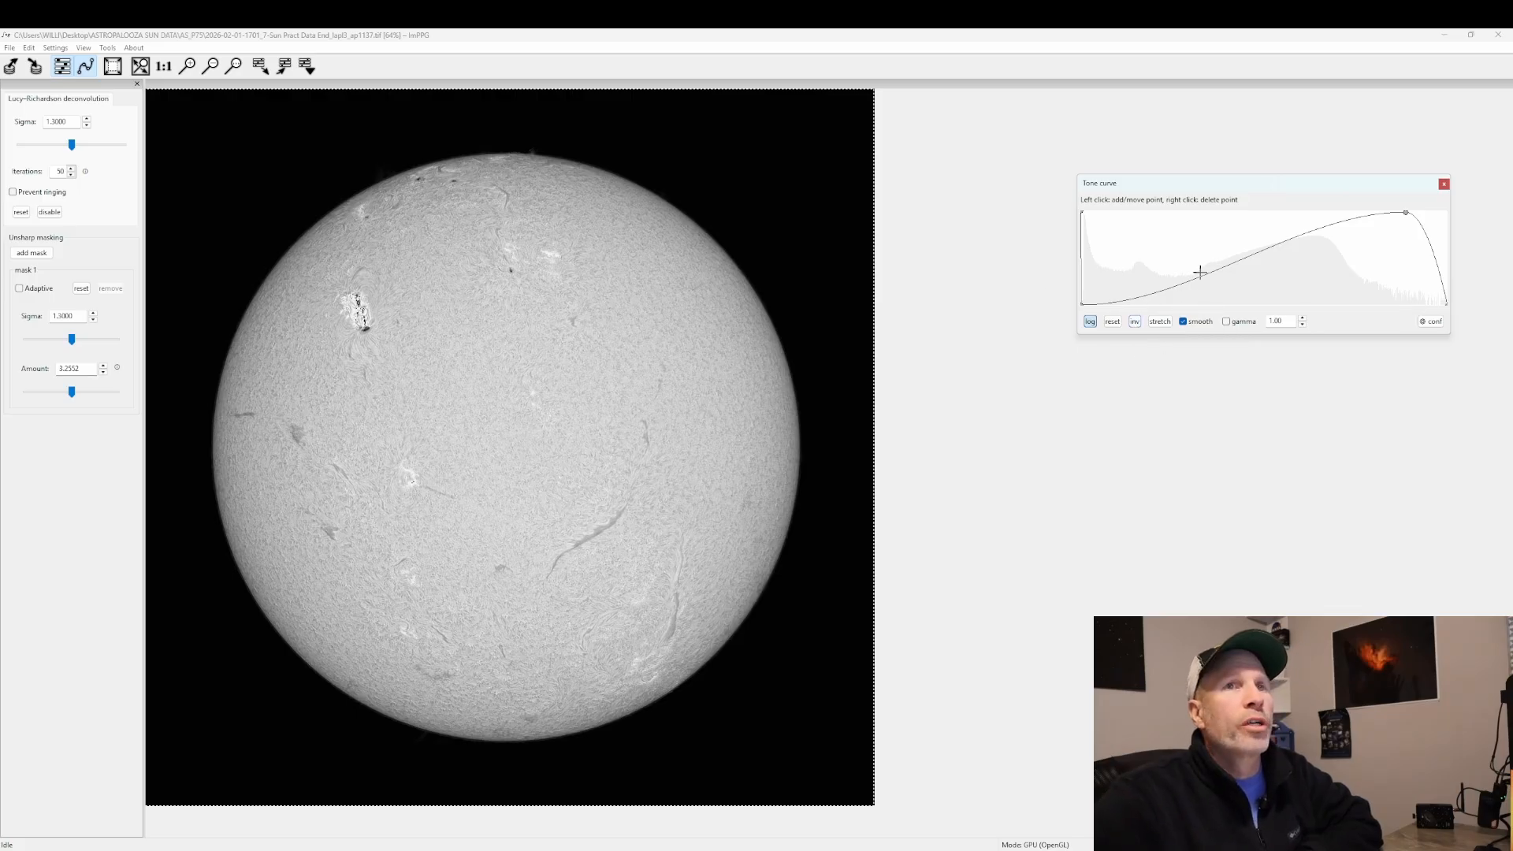
drag(1156, 295, 1212, 302)
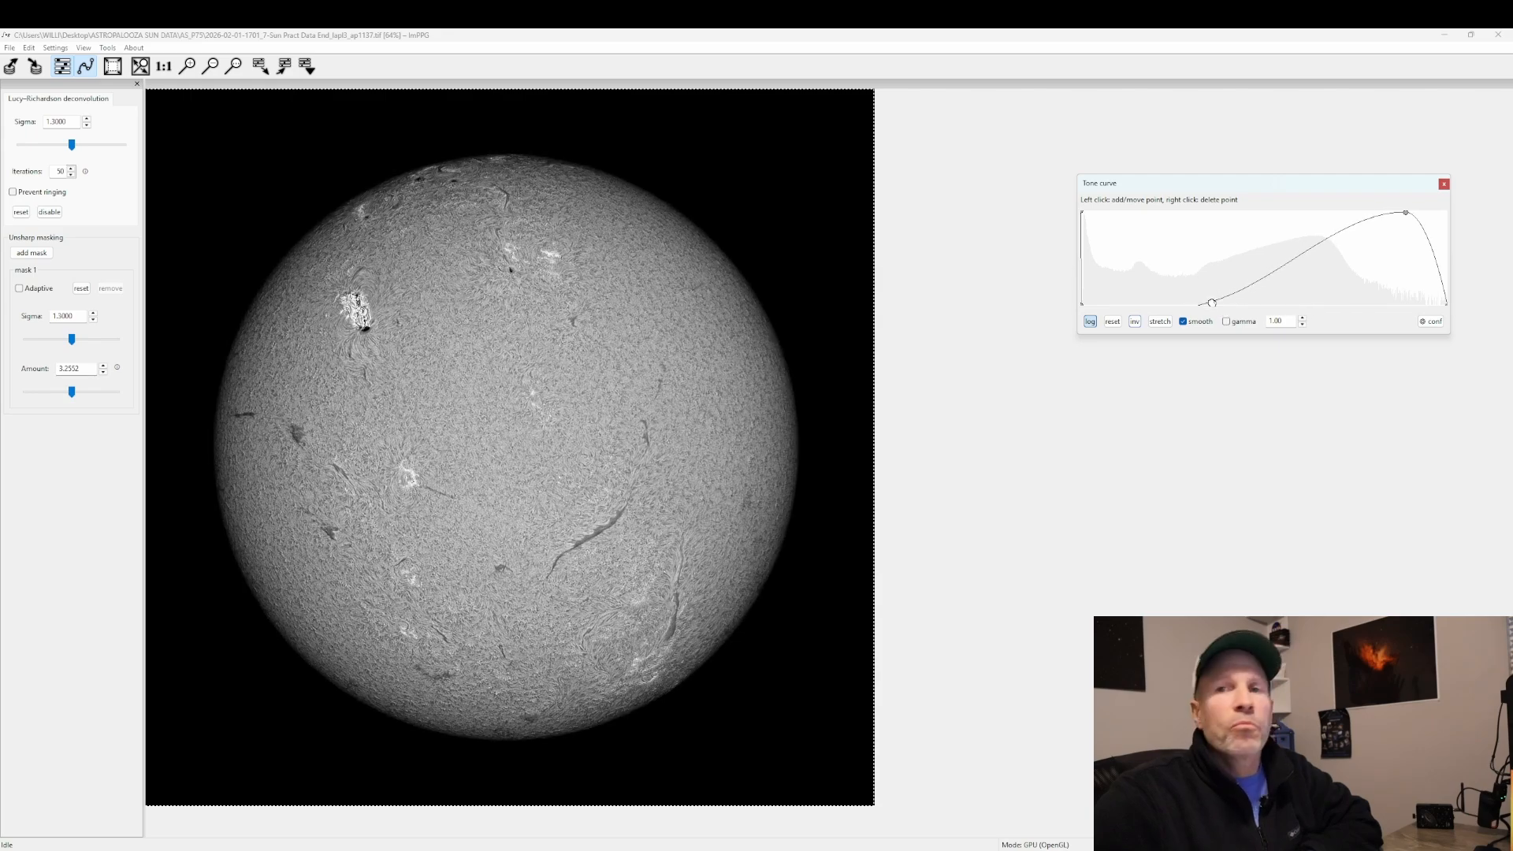
click(1136, 323)
click(1113, 323)
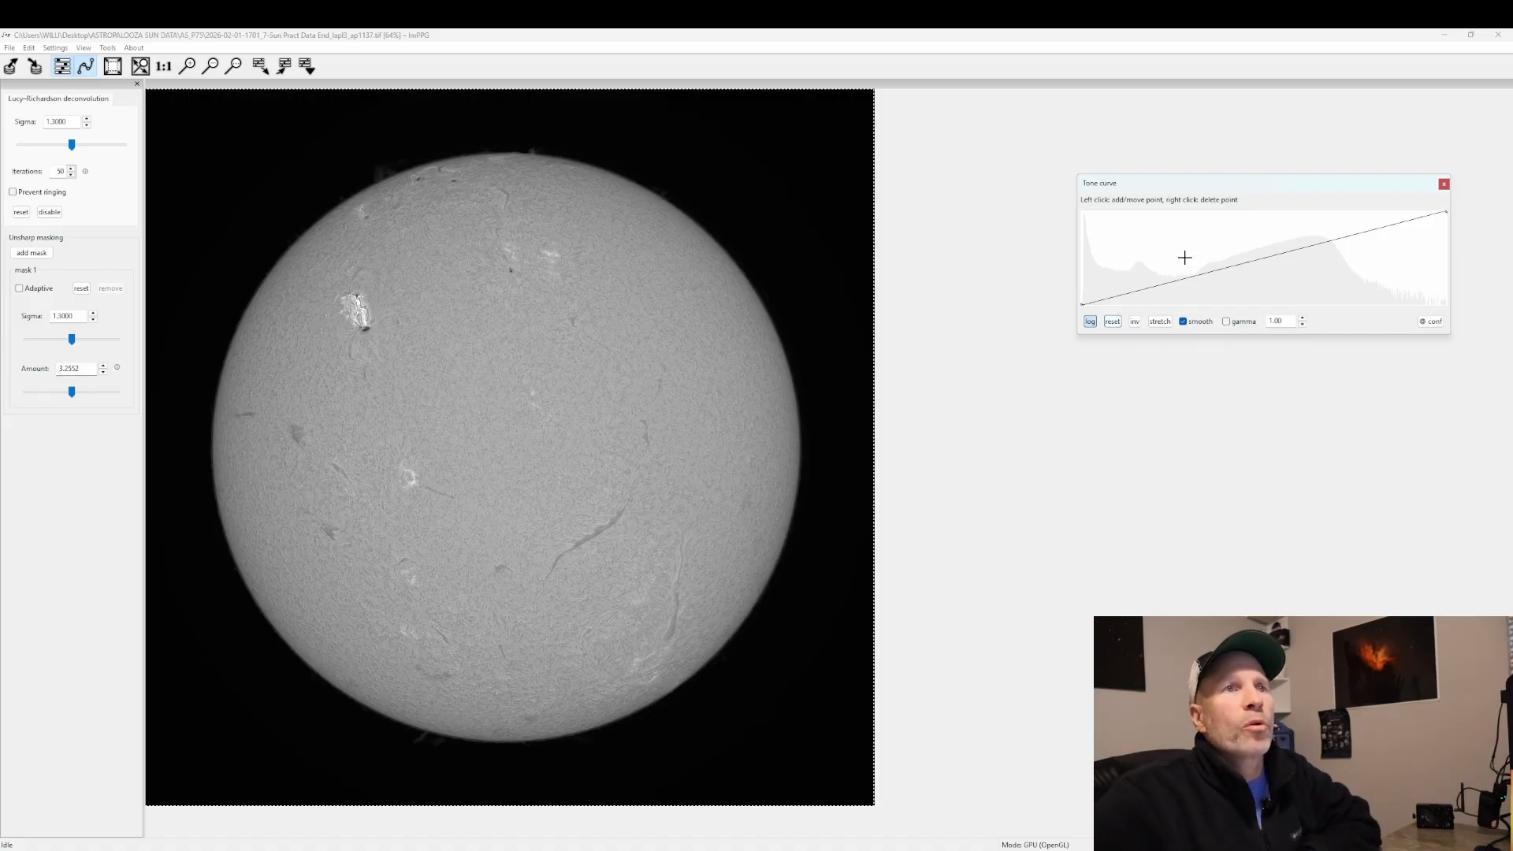
Try a U-shaped tone curve with a lowered middle and its inversion, and reset the curve to a straight line.
drag(1081, 303, 1432, 211)
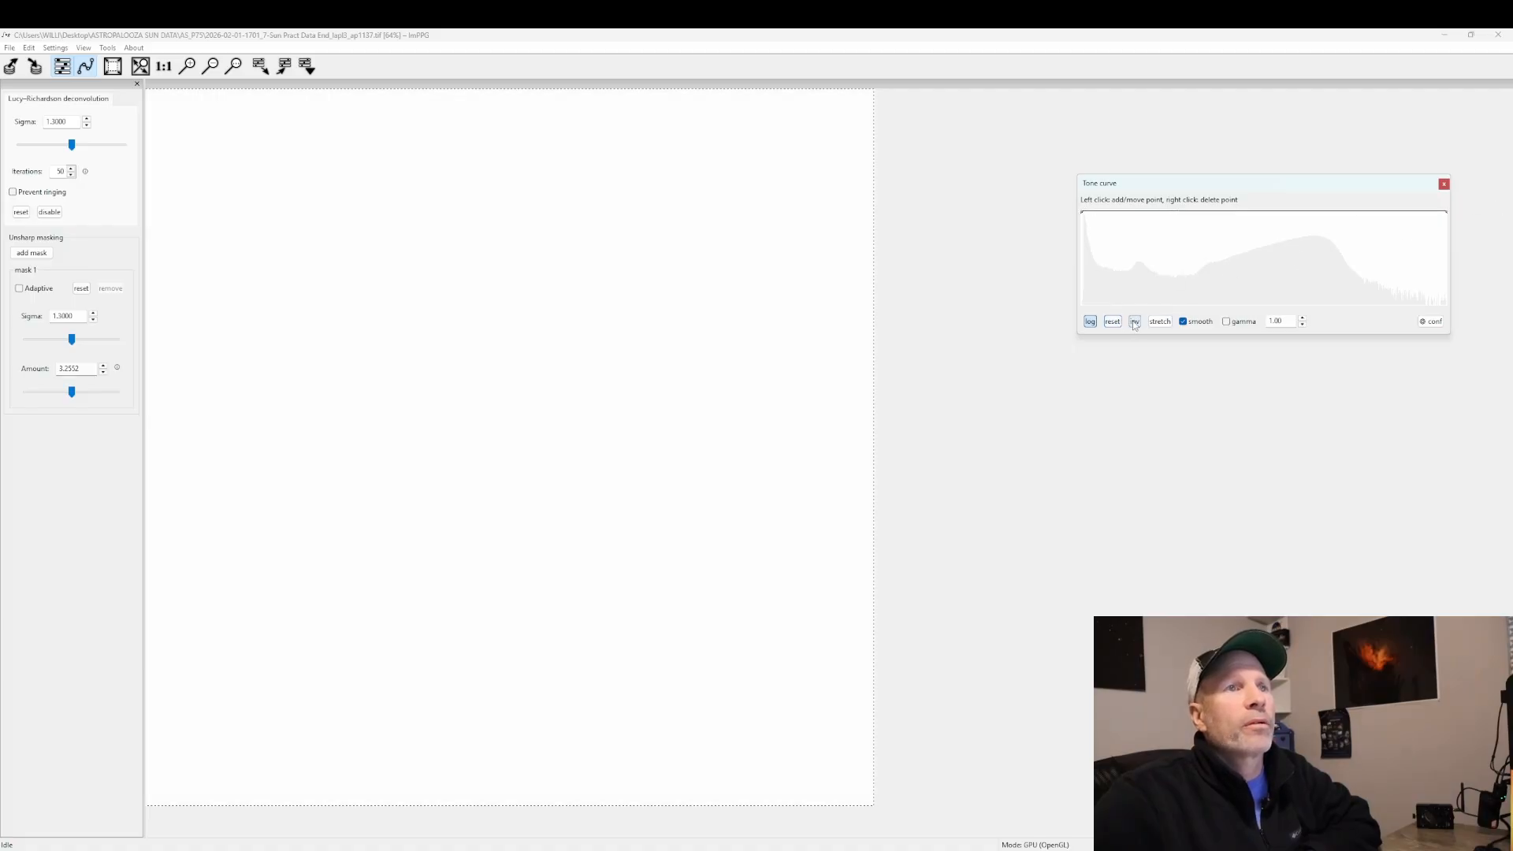
drag(1257, 213, 1259, 308)
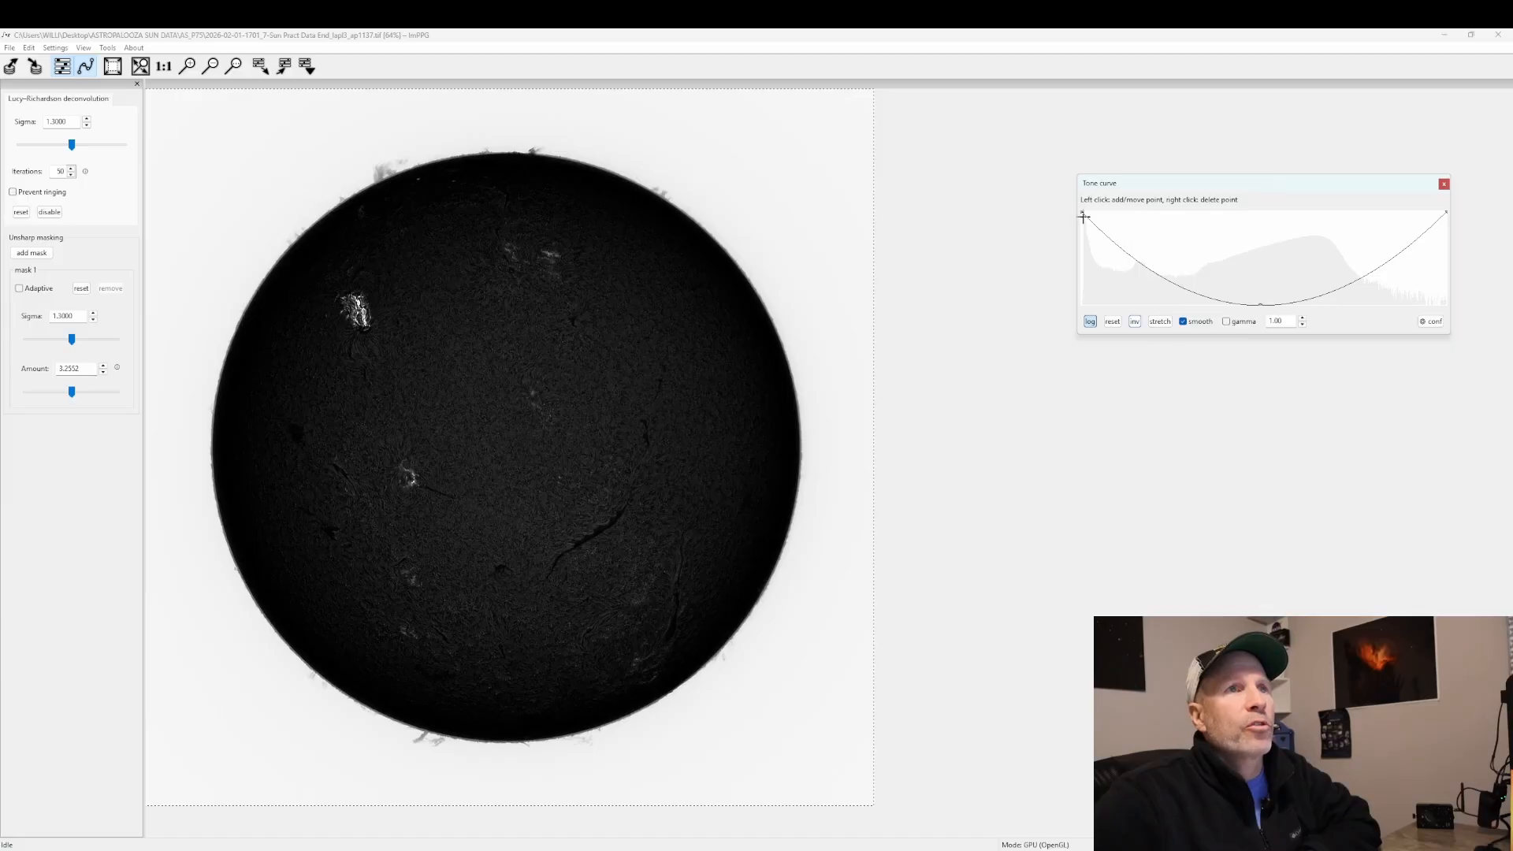
drag(1100, 231, 1073, 274)
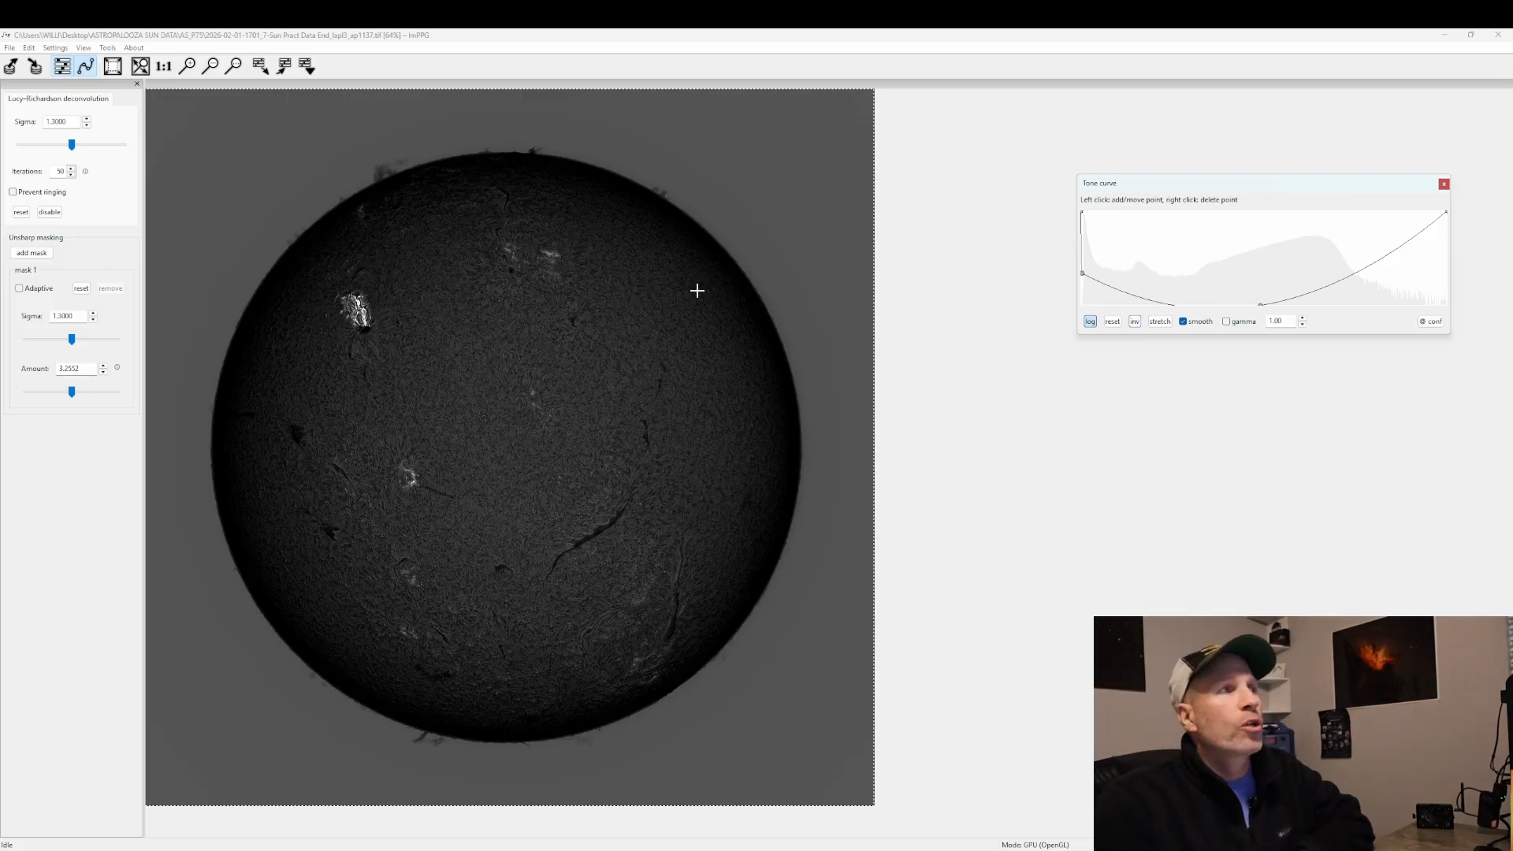
click(1135, 321)
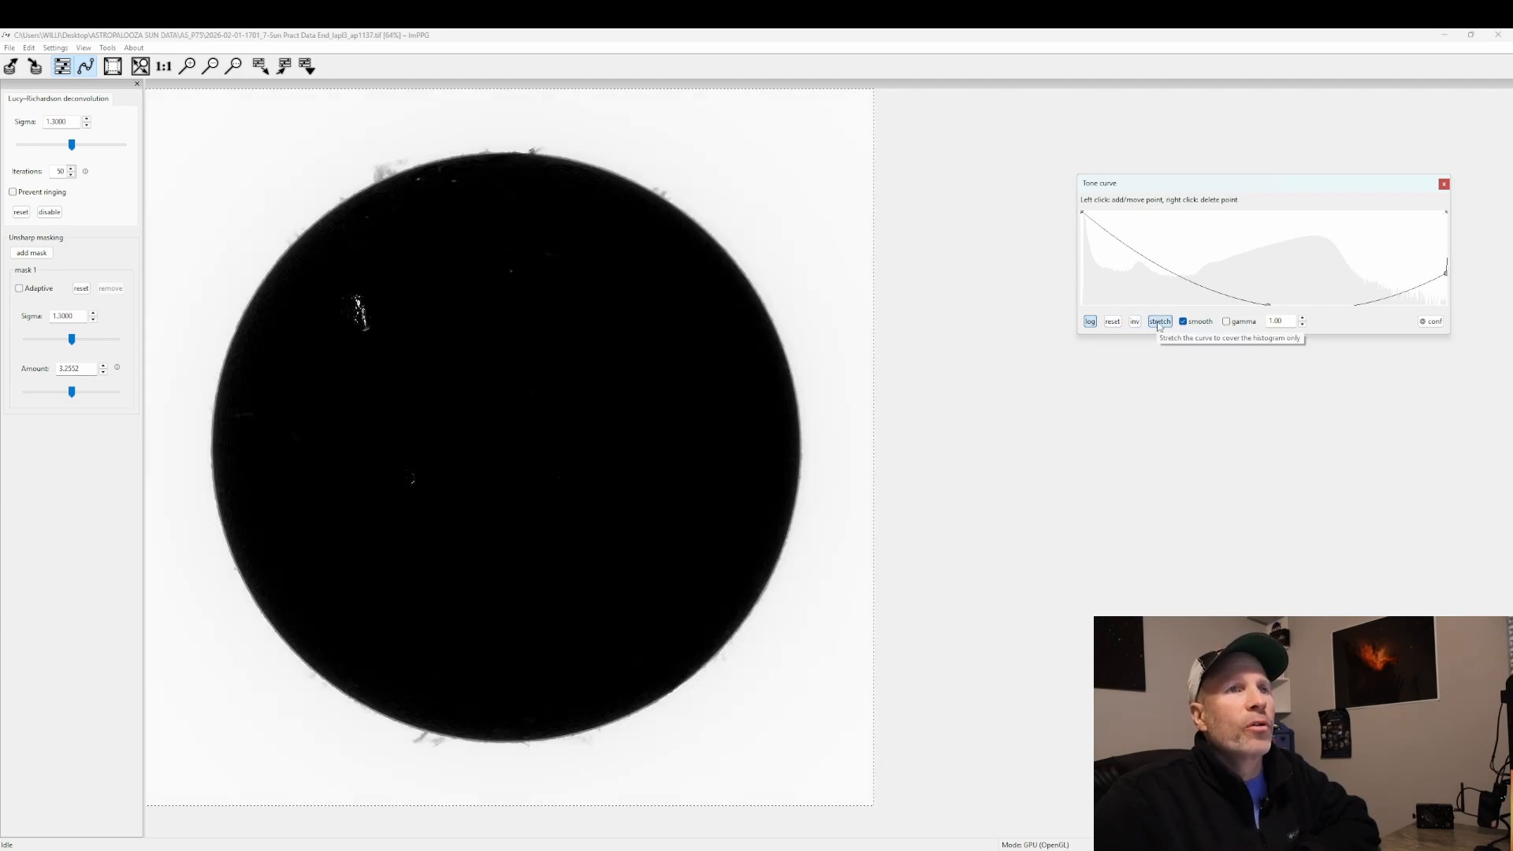
click(1114, 323)
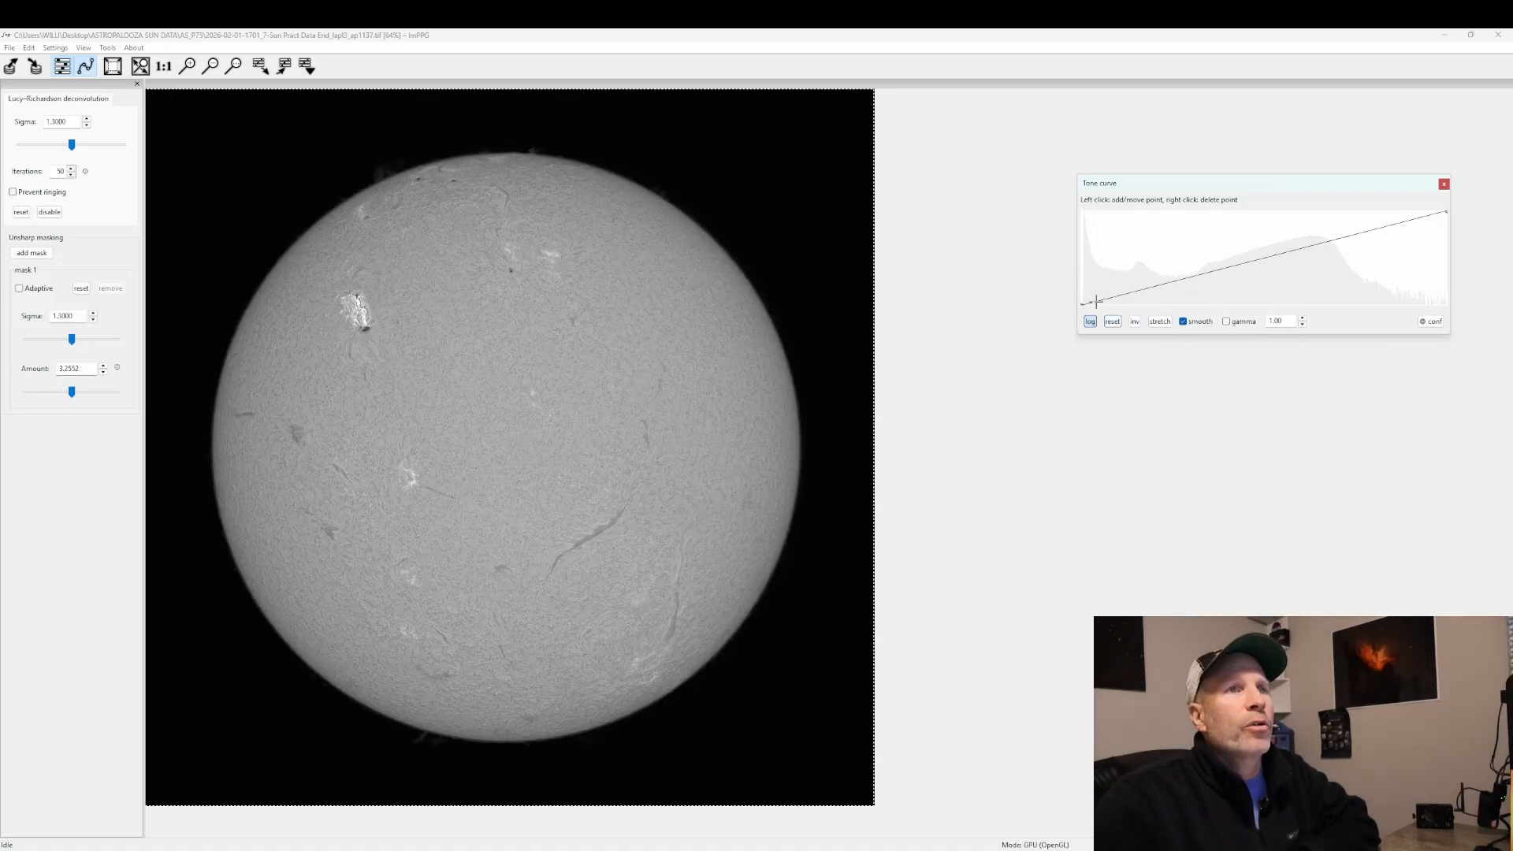
Rebuild the inverted tone curve with its peak slightly inside the shadows and its lowest point just before the highlight end.
drag(1097, 301, 1087, 204)
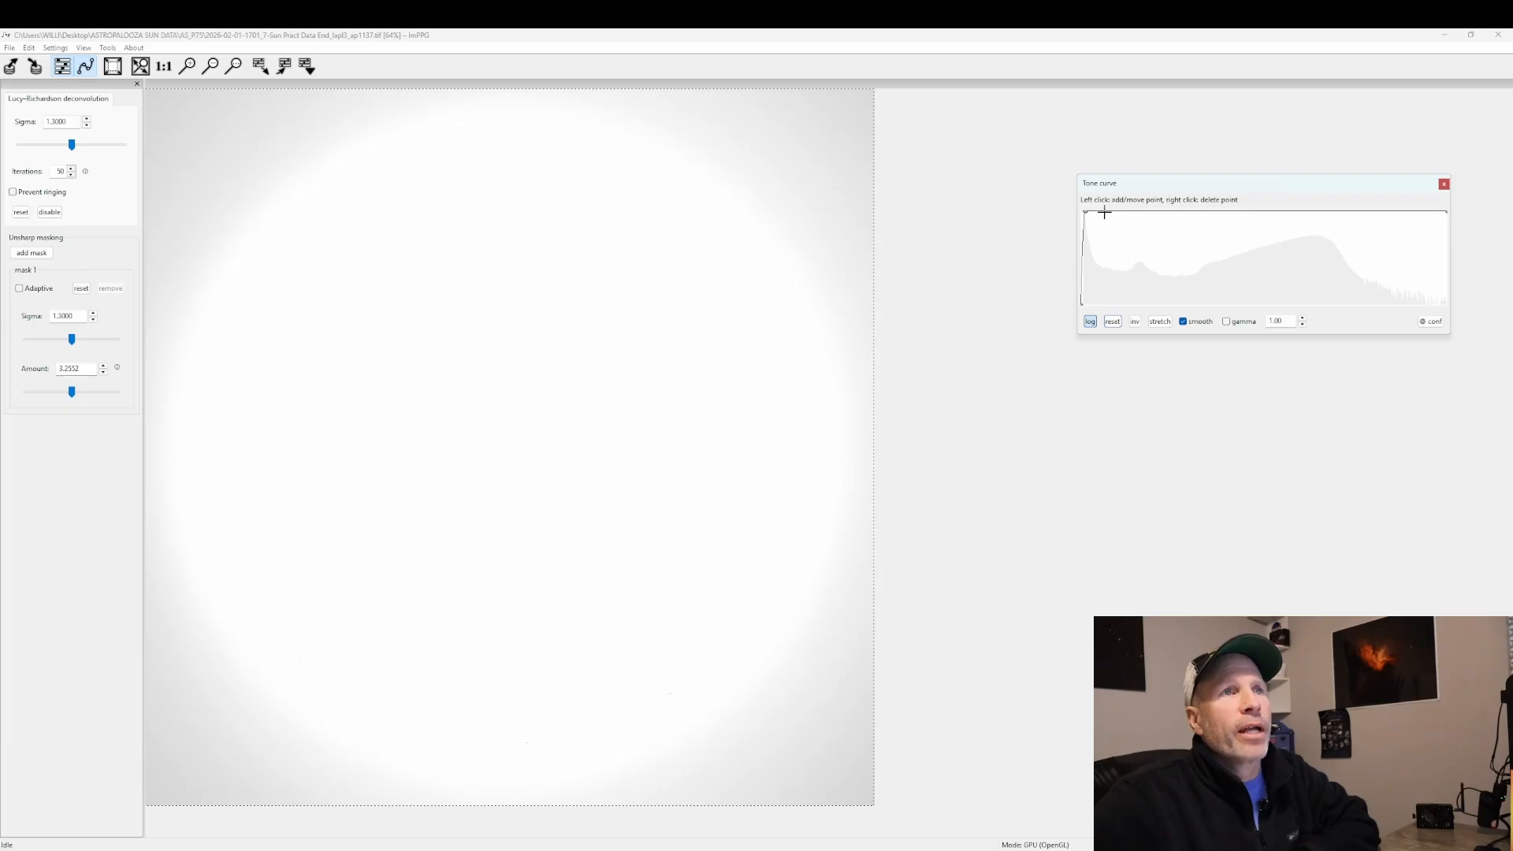
drag(1104, 212, 1444, 304)
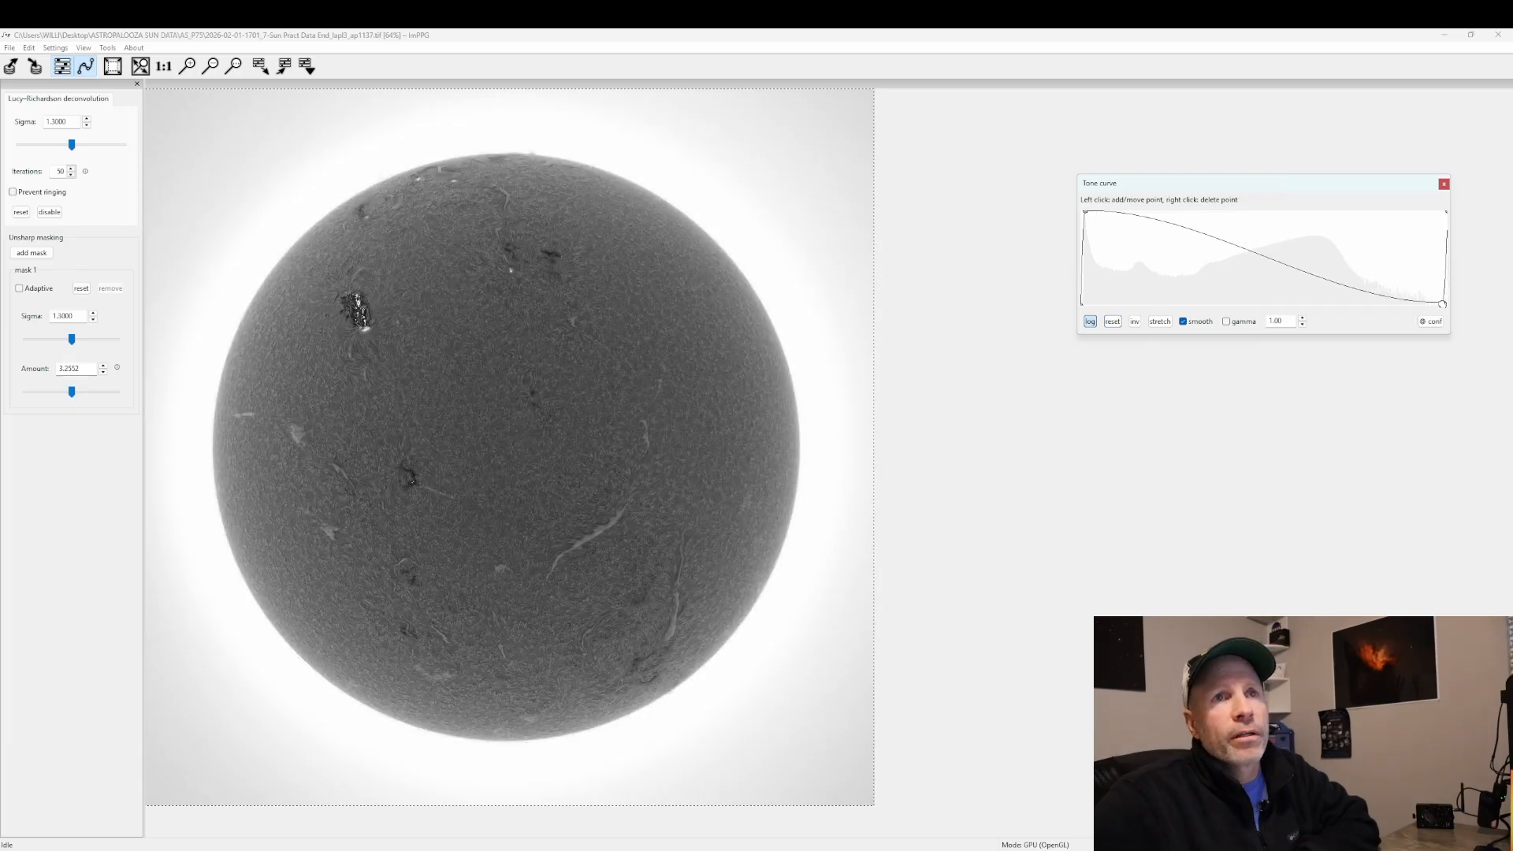
drag(1083, 212, 1122, 212)
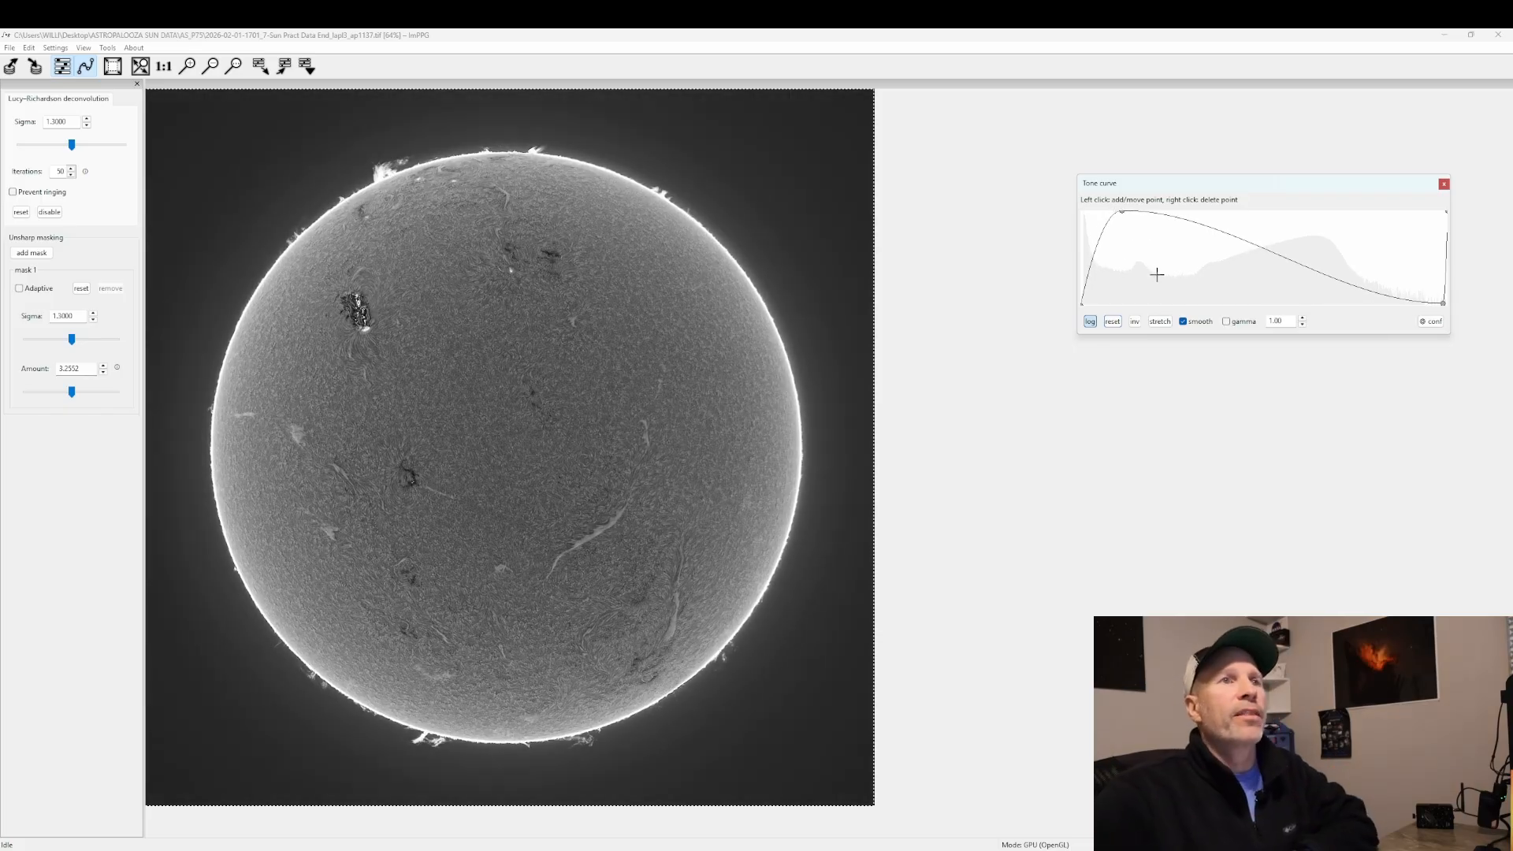
drag(1443, 303, 1447, 304)
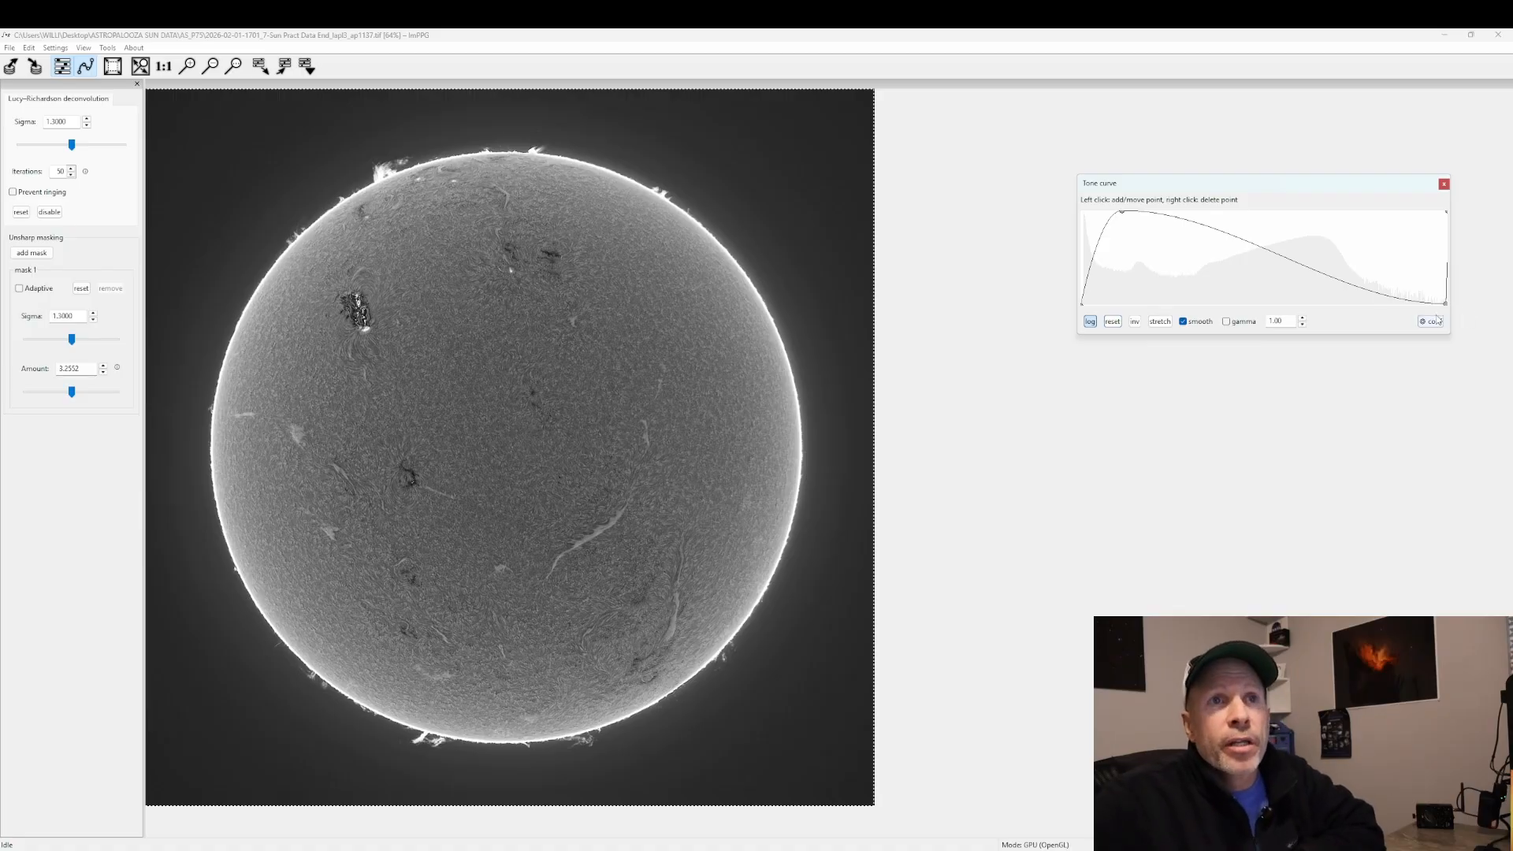
drag(1446, 302, 1435, 301)
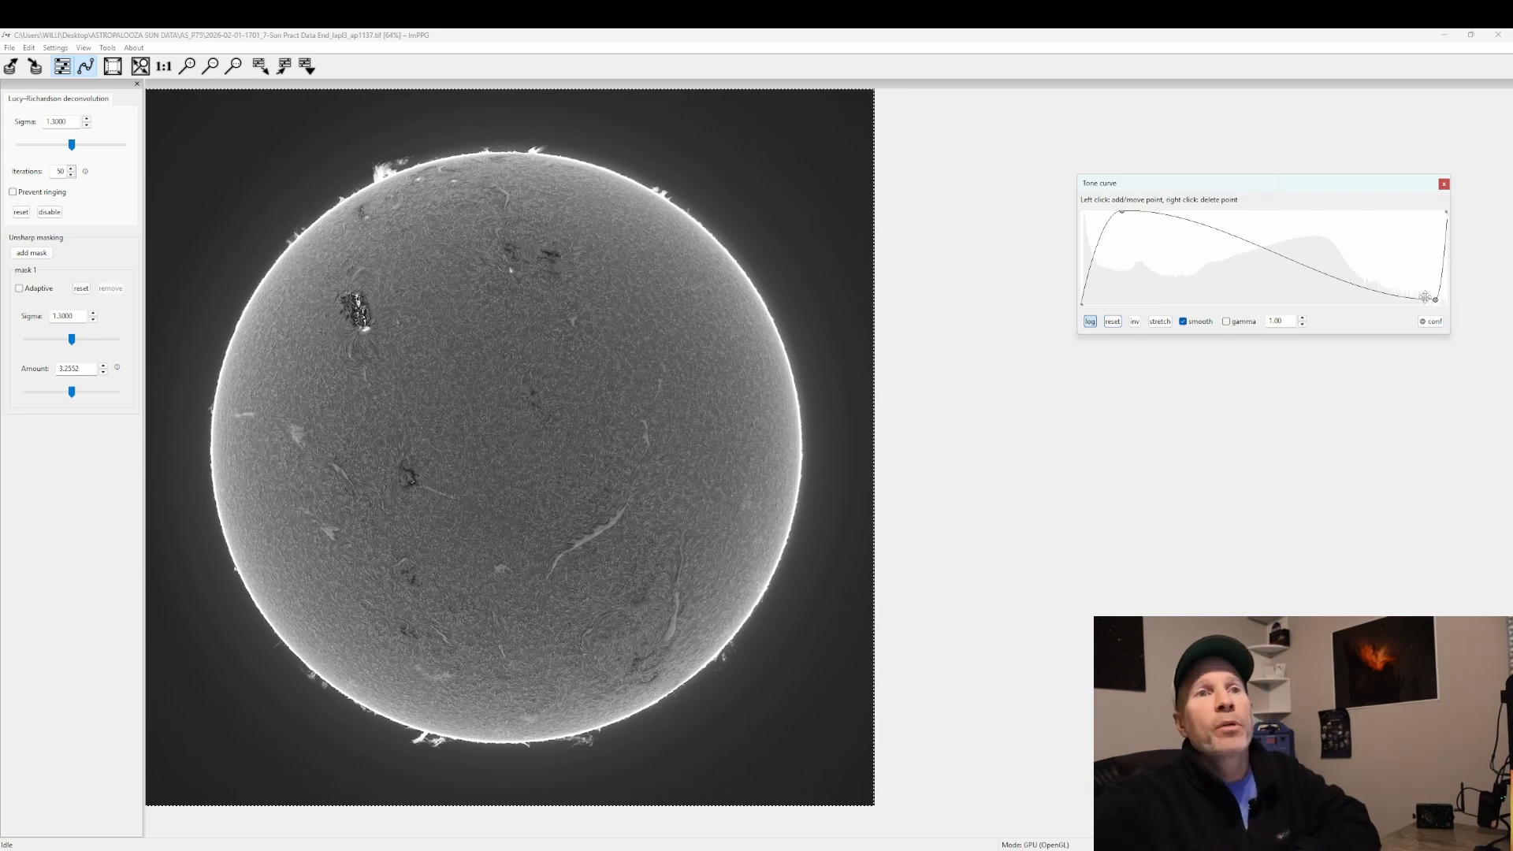
drag(1438, 299, 1443, 302)
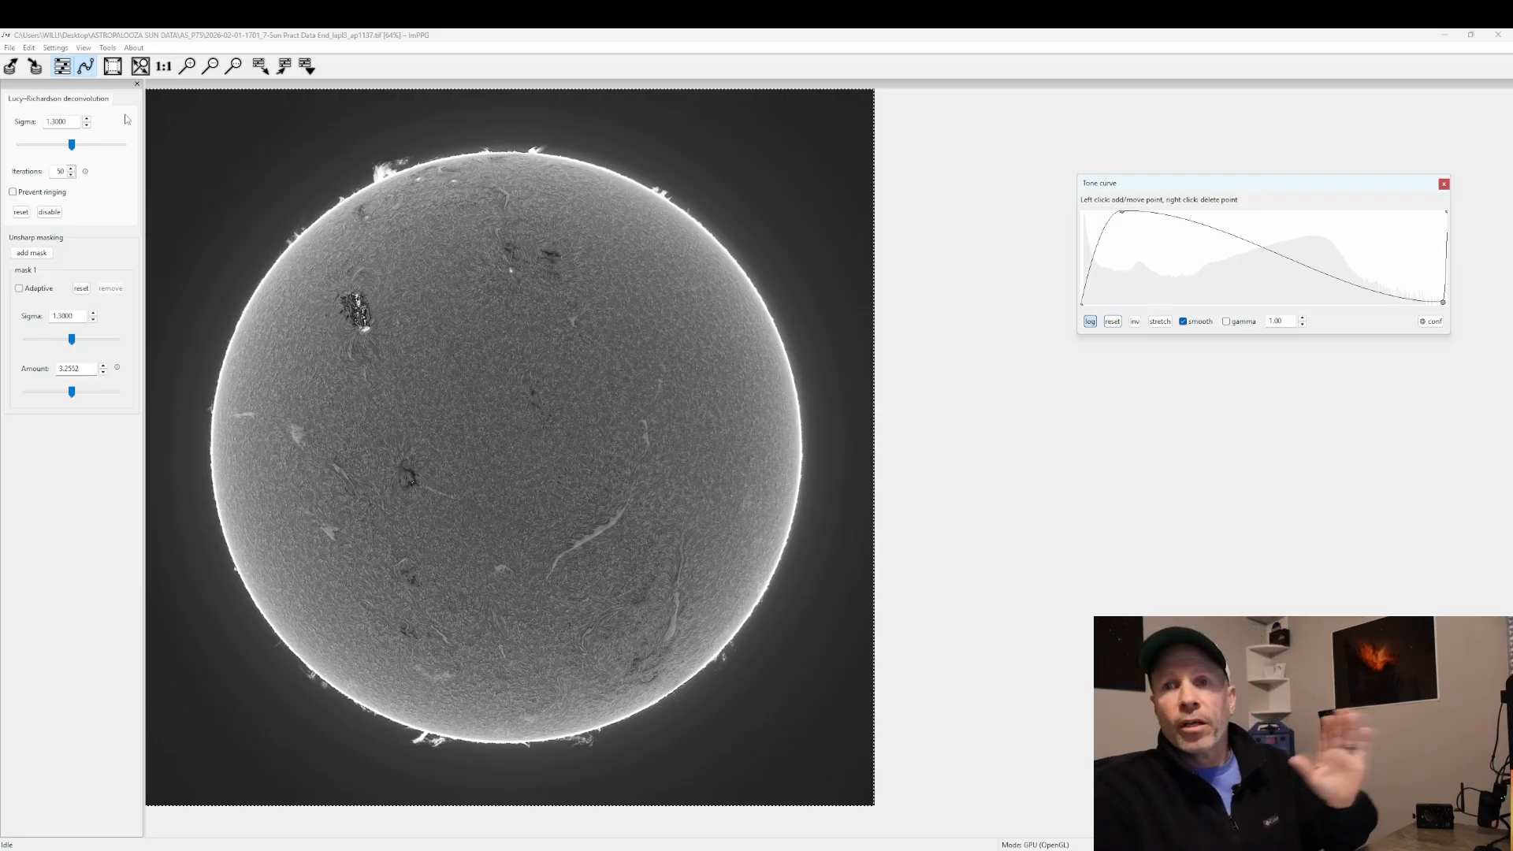
Save the processed image as a 16-bit TIFF named Sun TEST, replacing the existing file, and close ImPPG and its program folder.
click(10, 48)
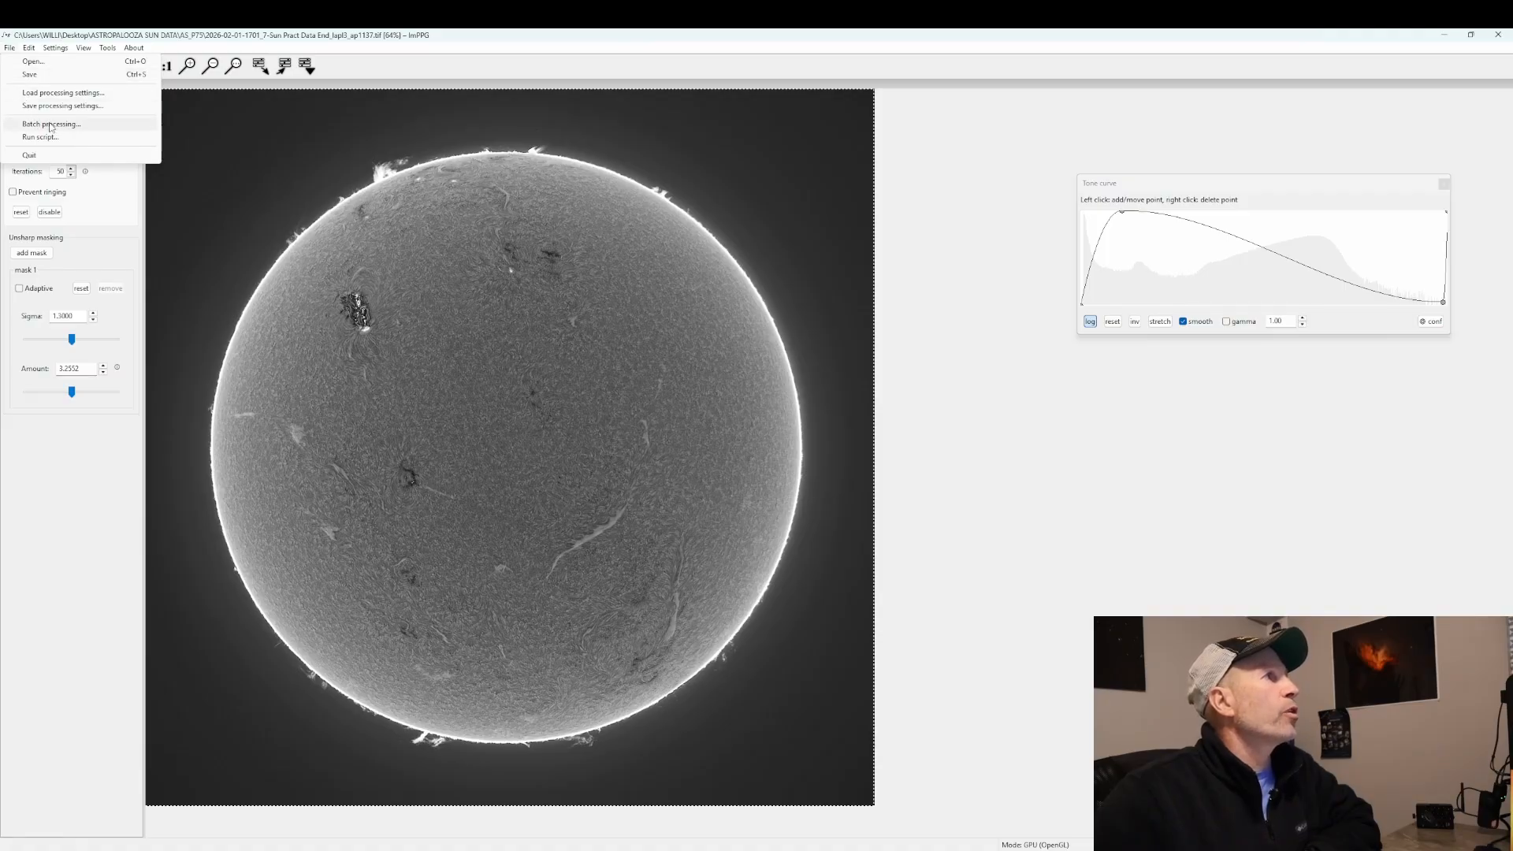
click(30, 75)
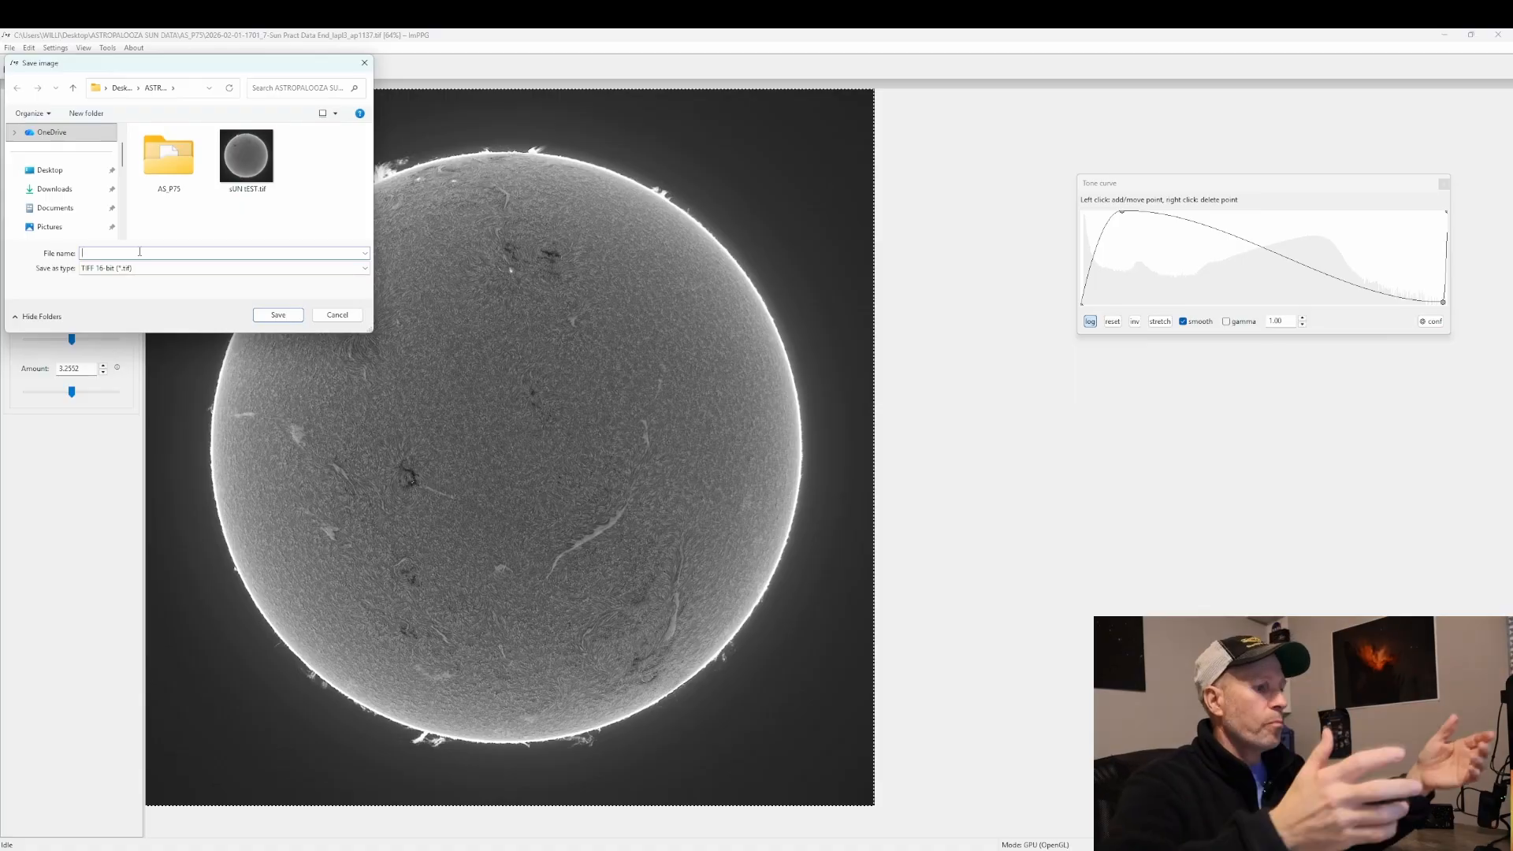
text(S)
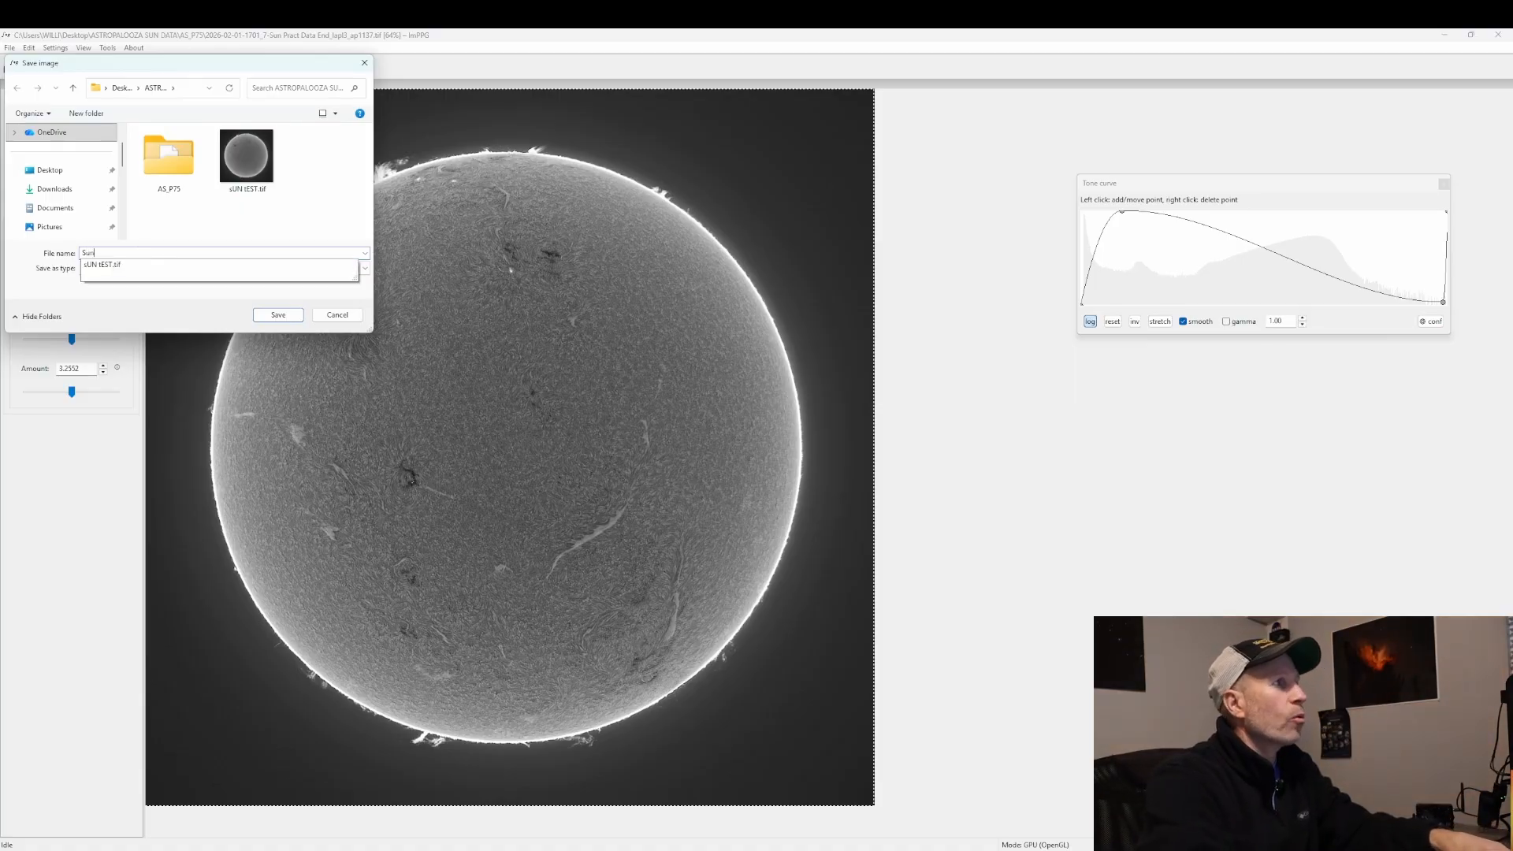
text(un)
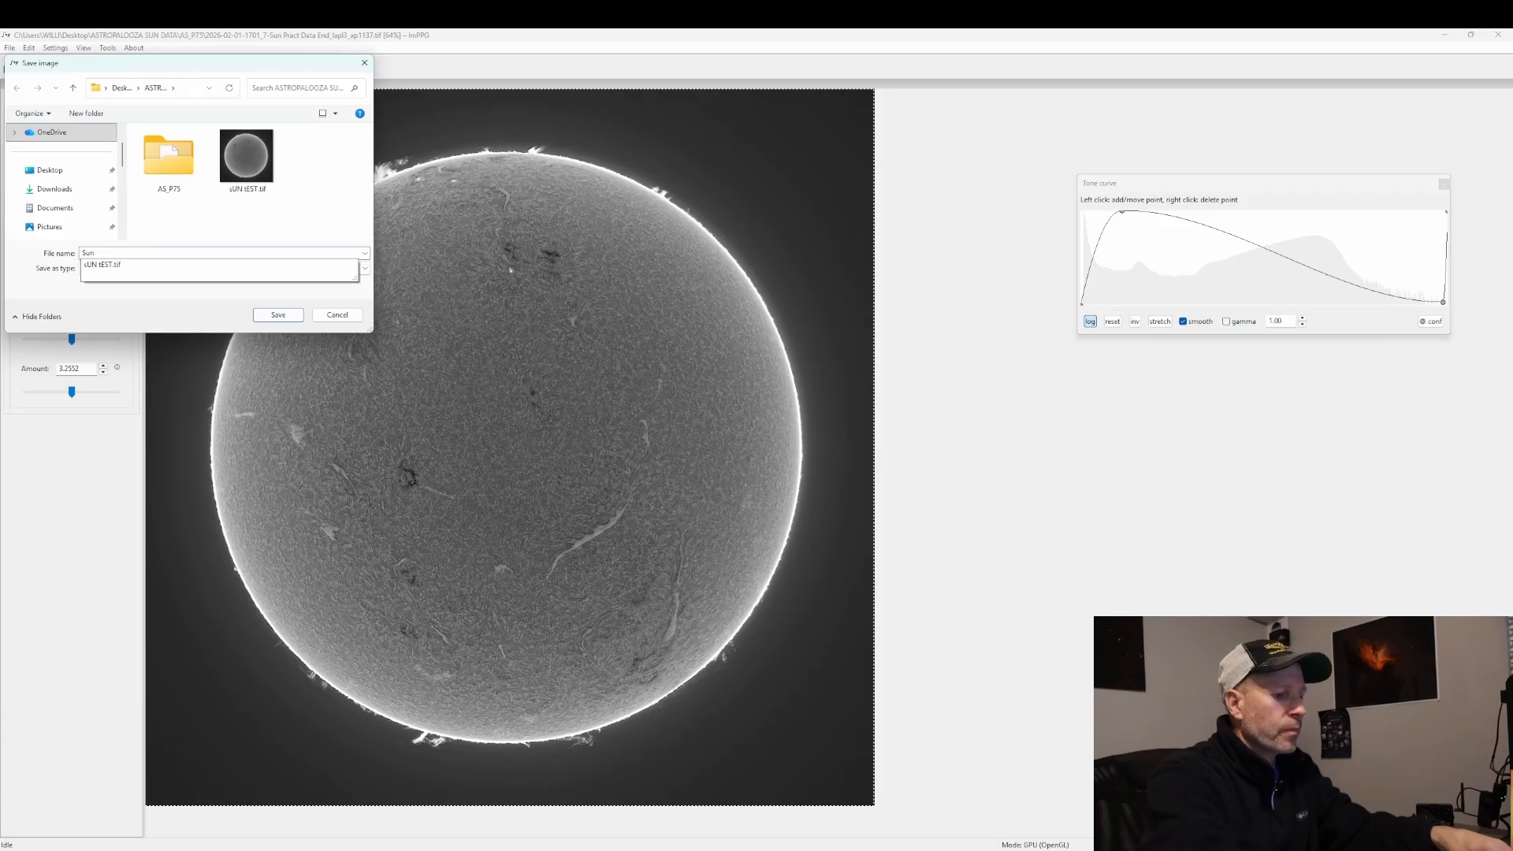
text( TEST)
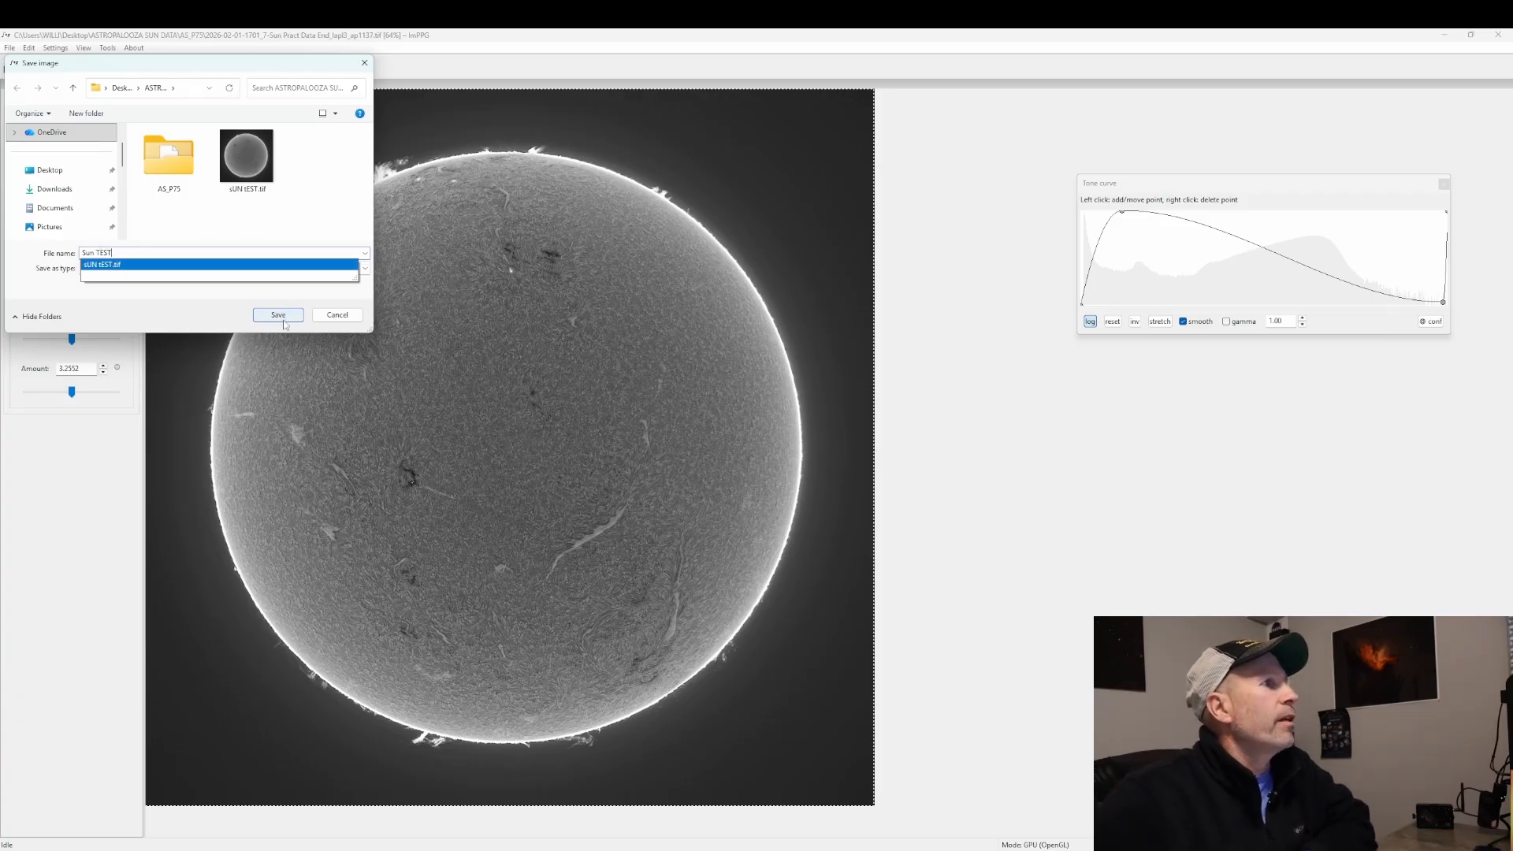
click(277, 316)
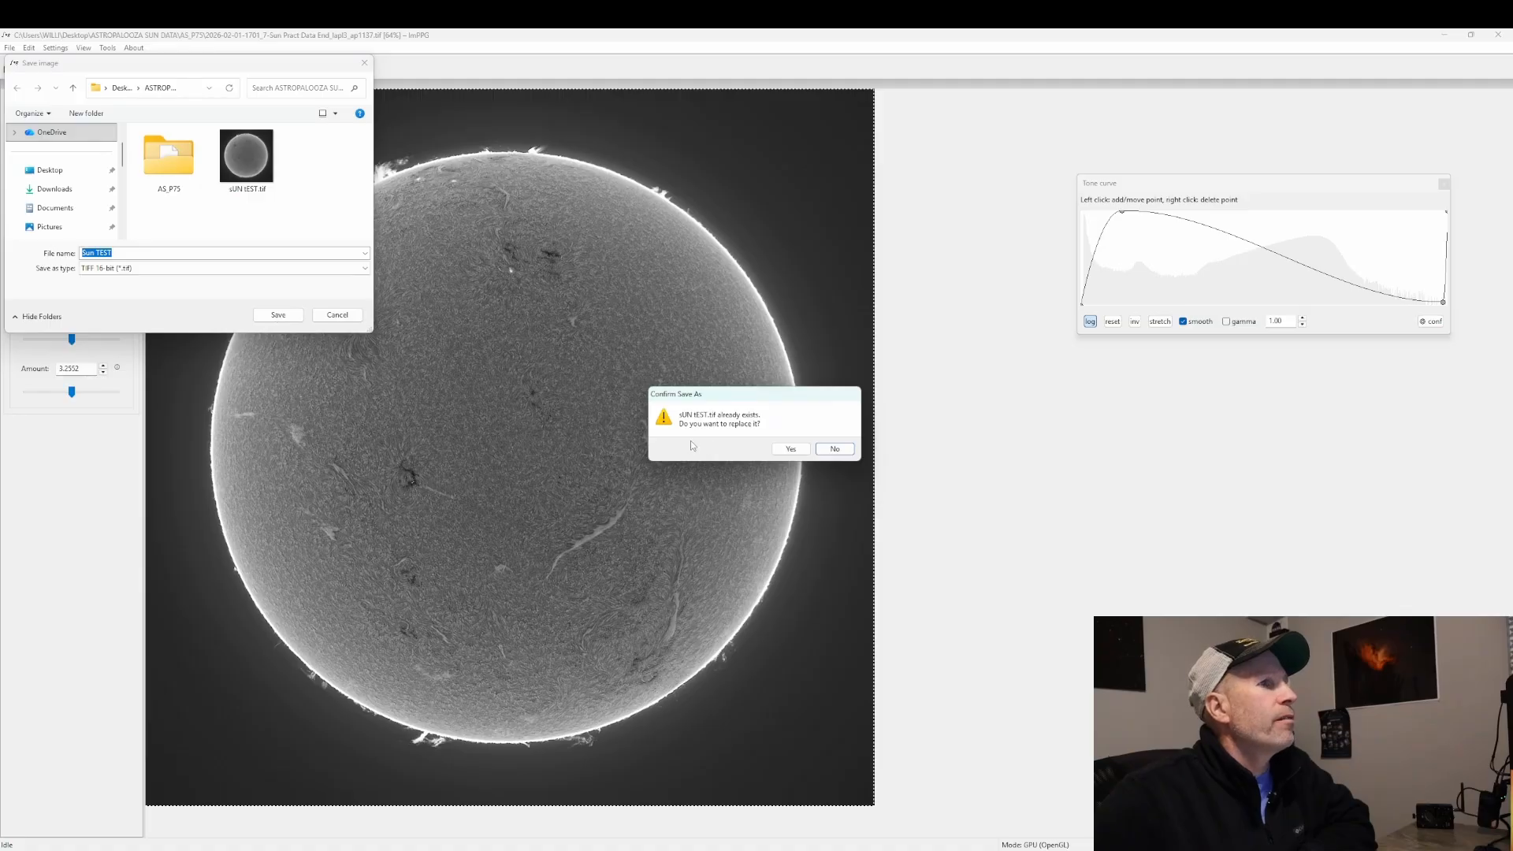
click(789, 450)
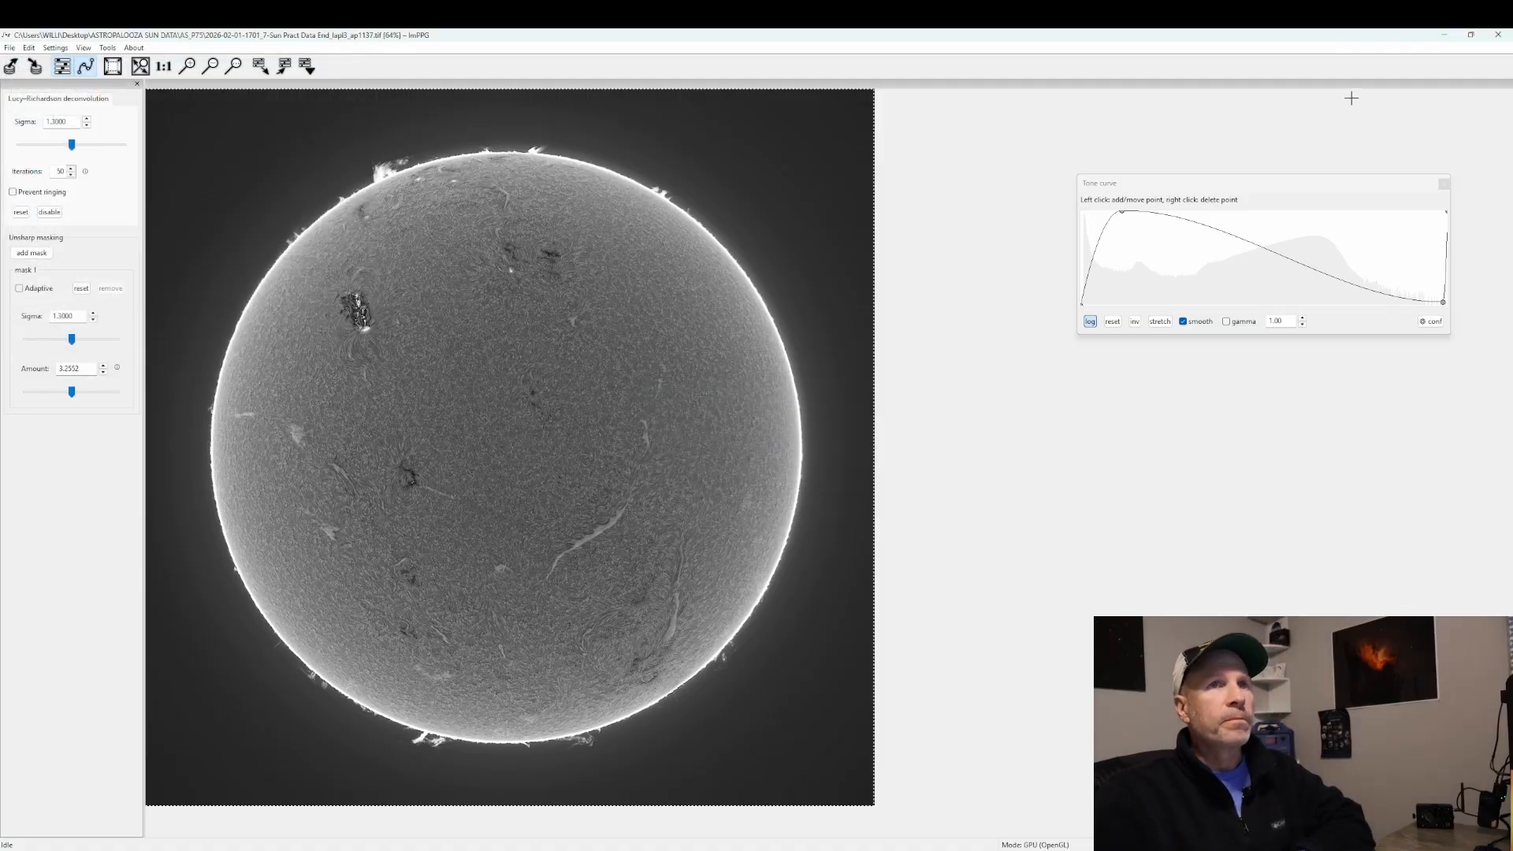
click(1499, 35)
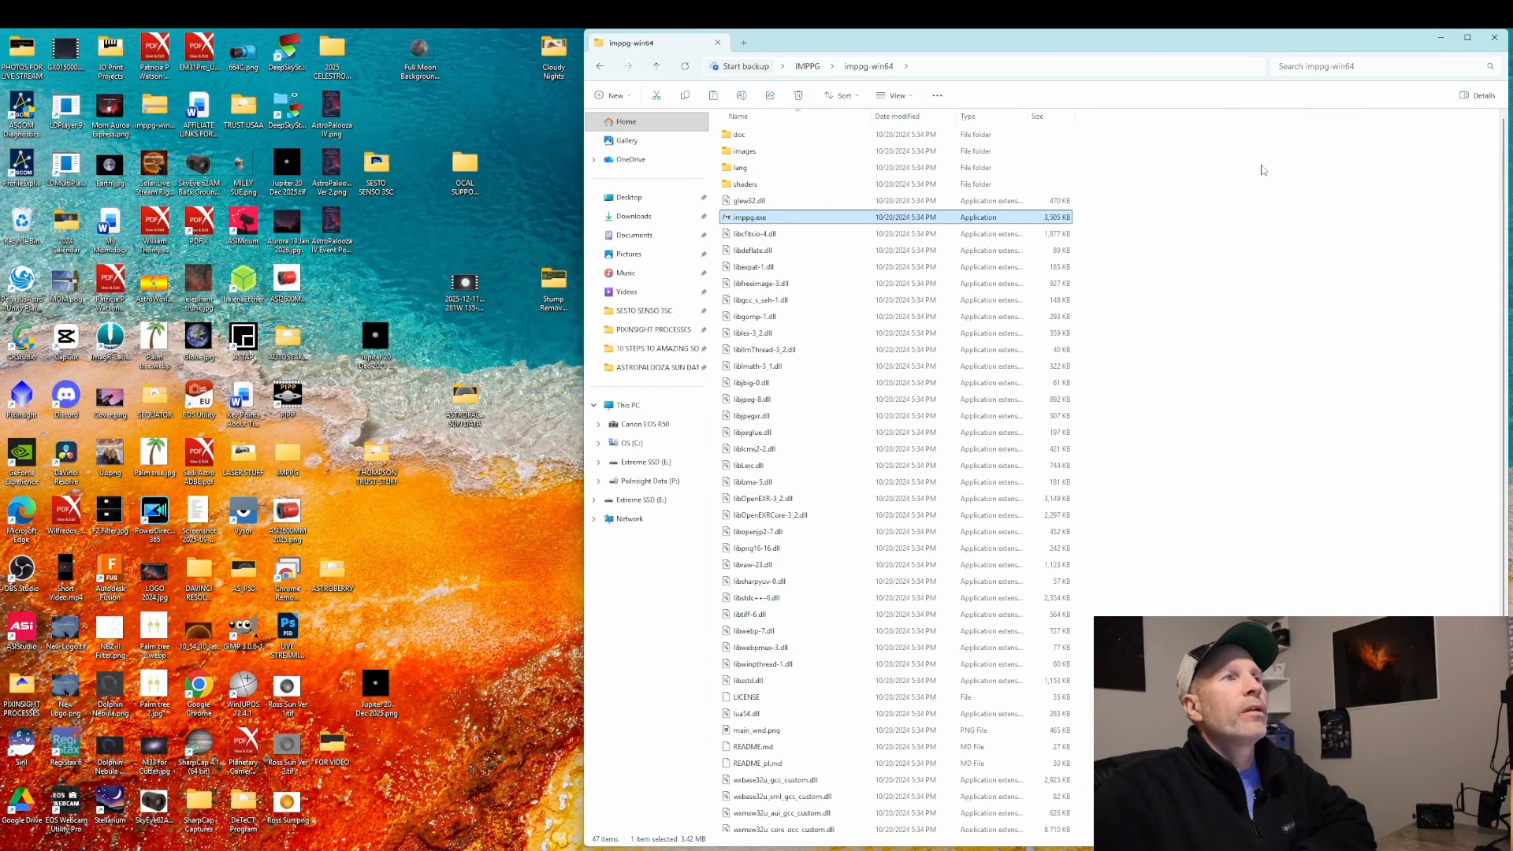
click(1495, 37)
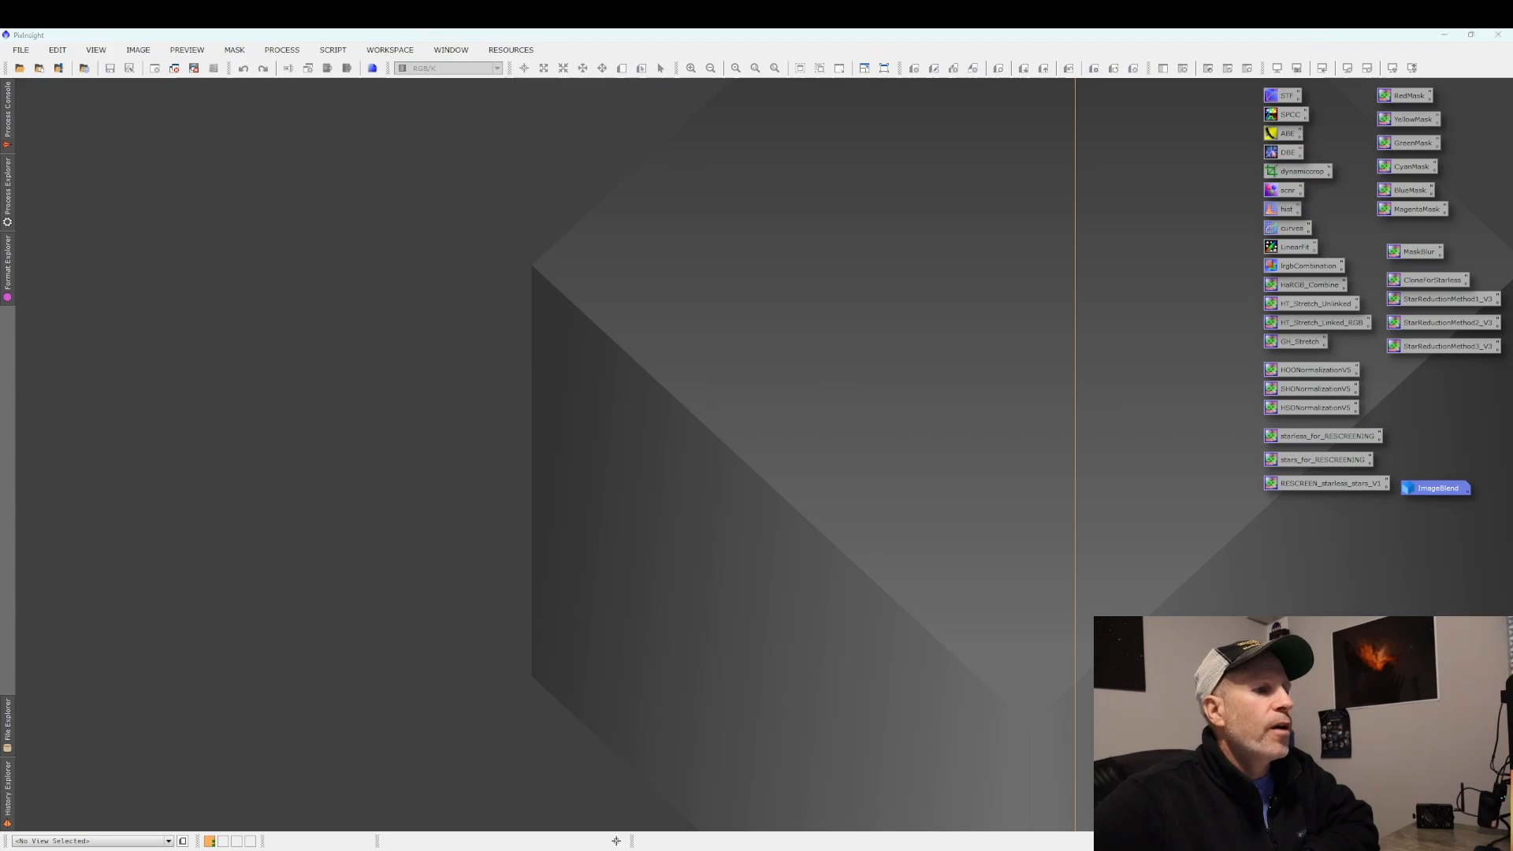
Load sUN tEST.tif from the ASTROPALOOZA SUN DATA folder into PixInsight and close the folder window.
click(776, 850)
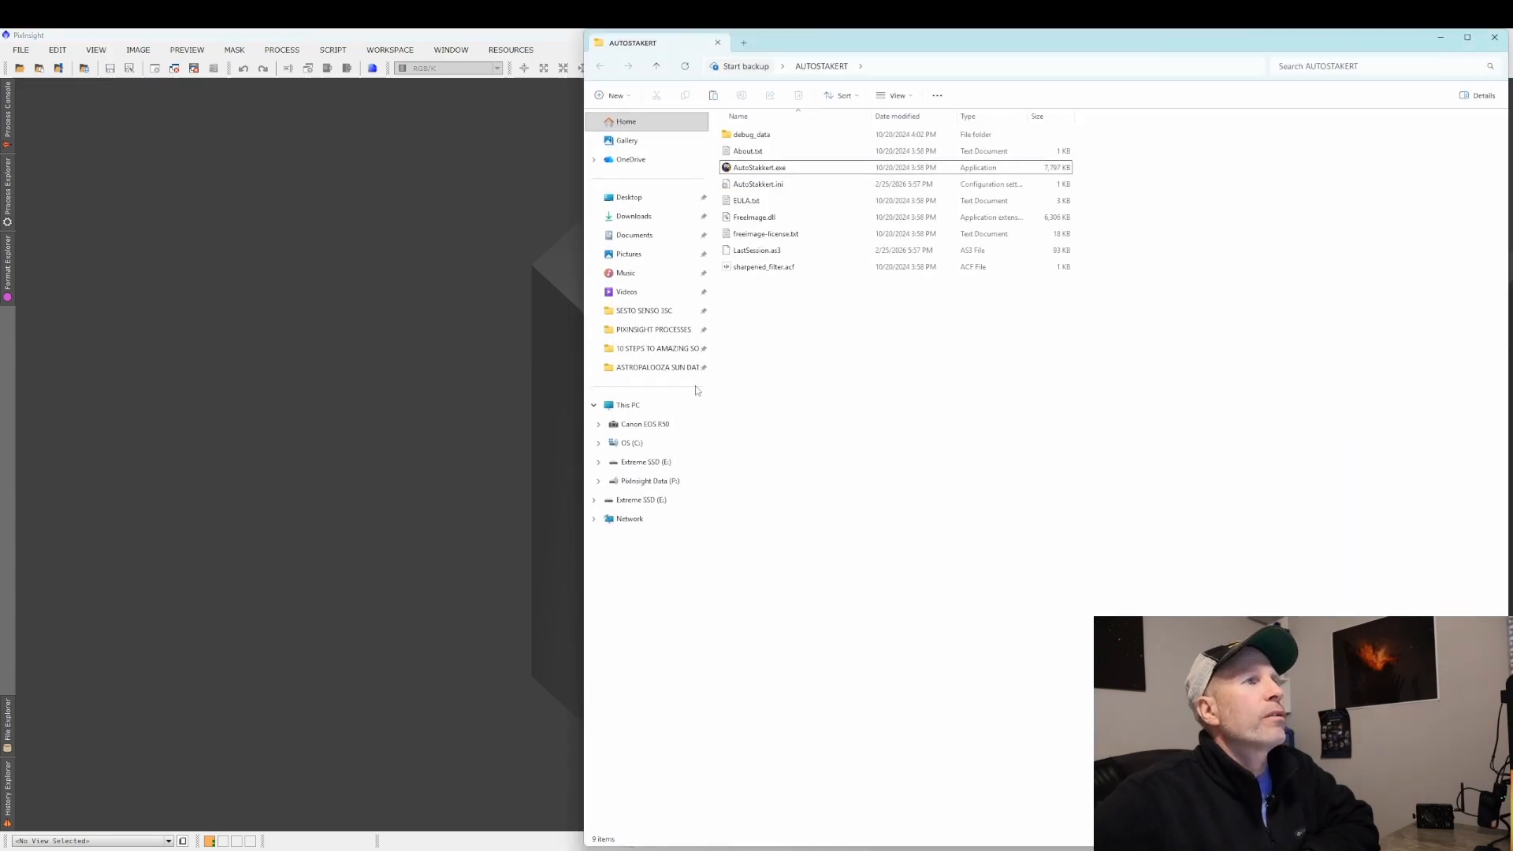
click(659, 368)
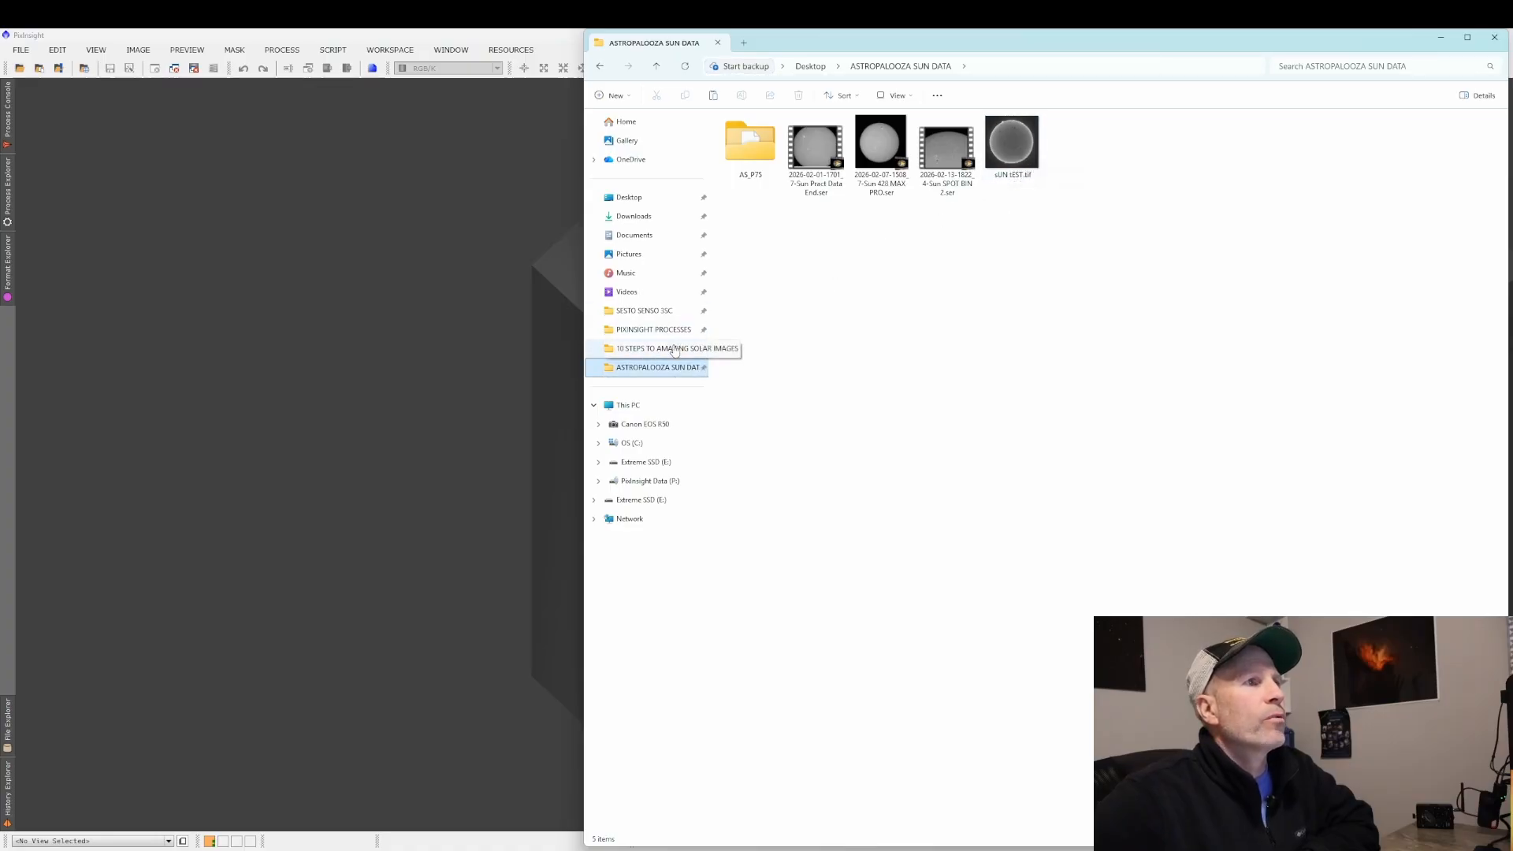
click(675, 350)
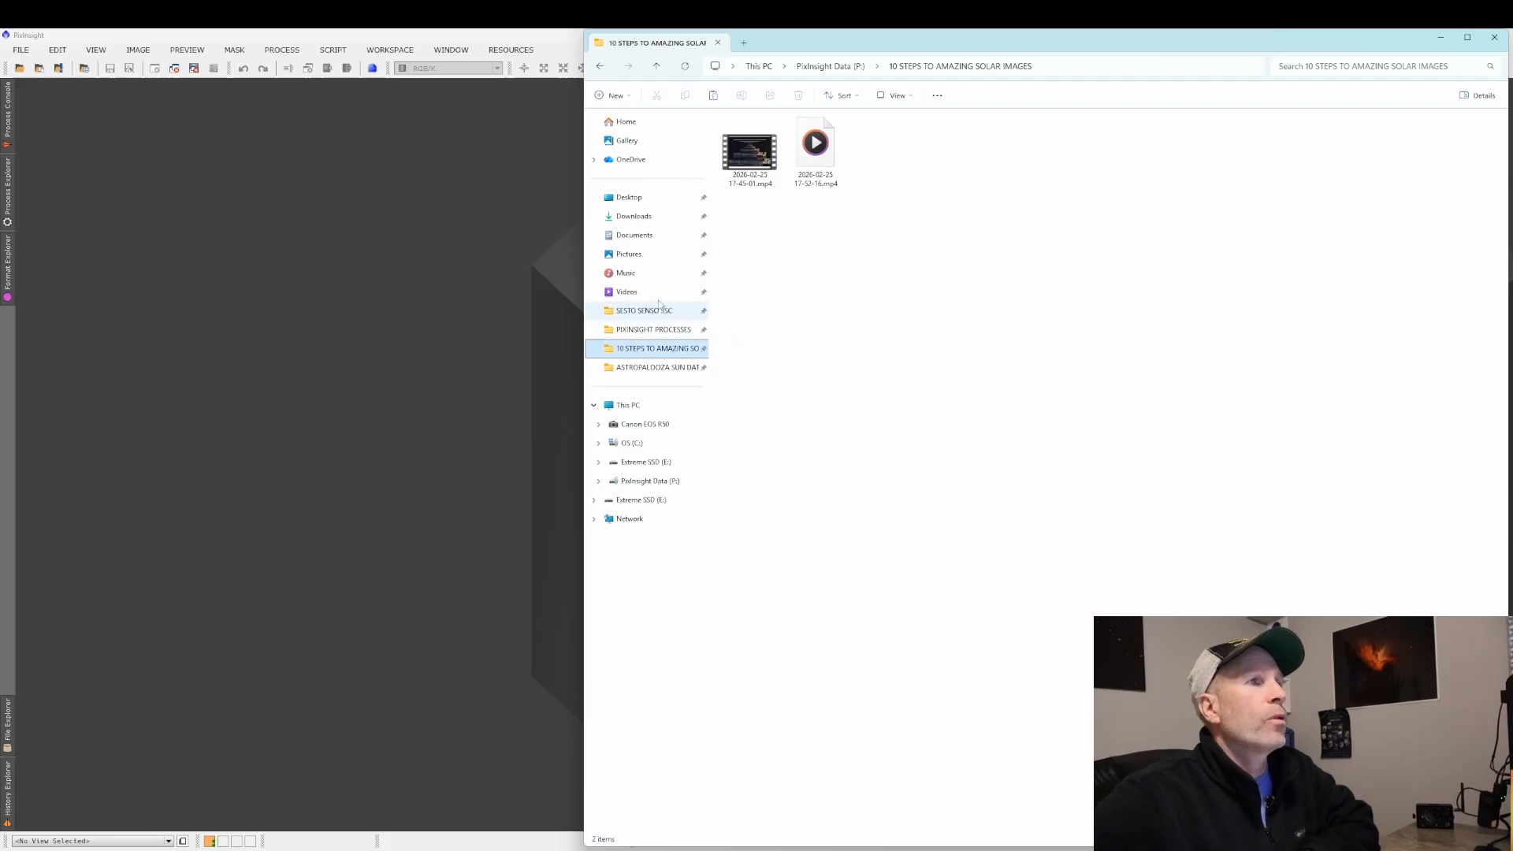
click(654, 367)
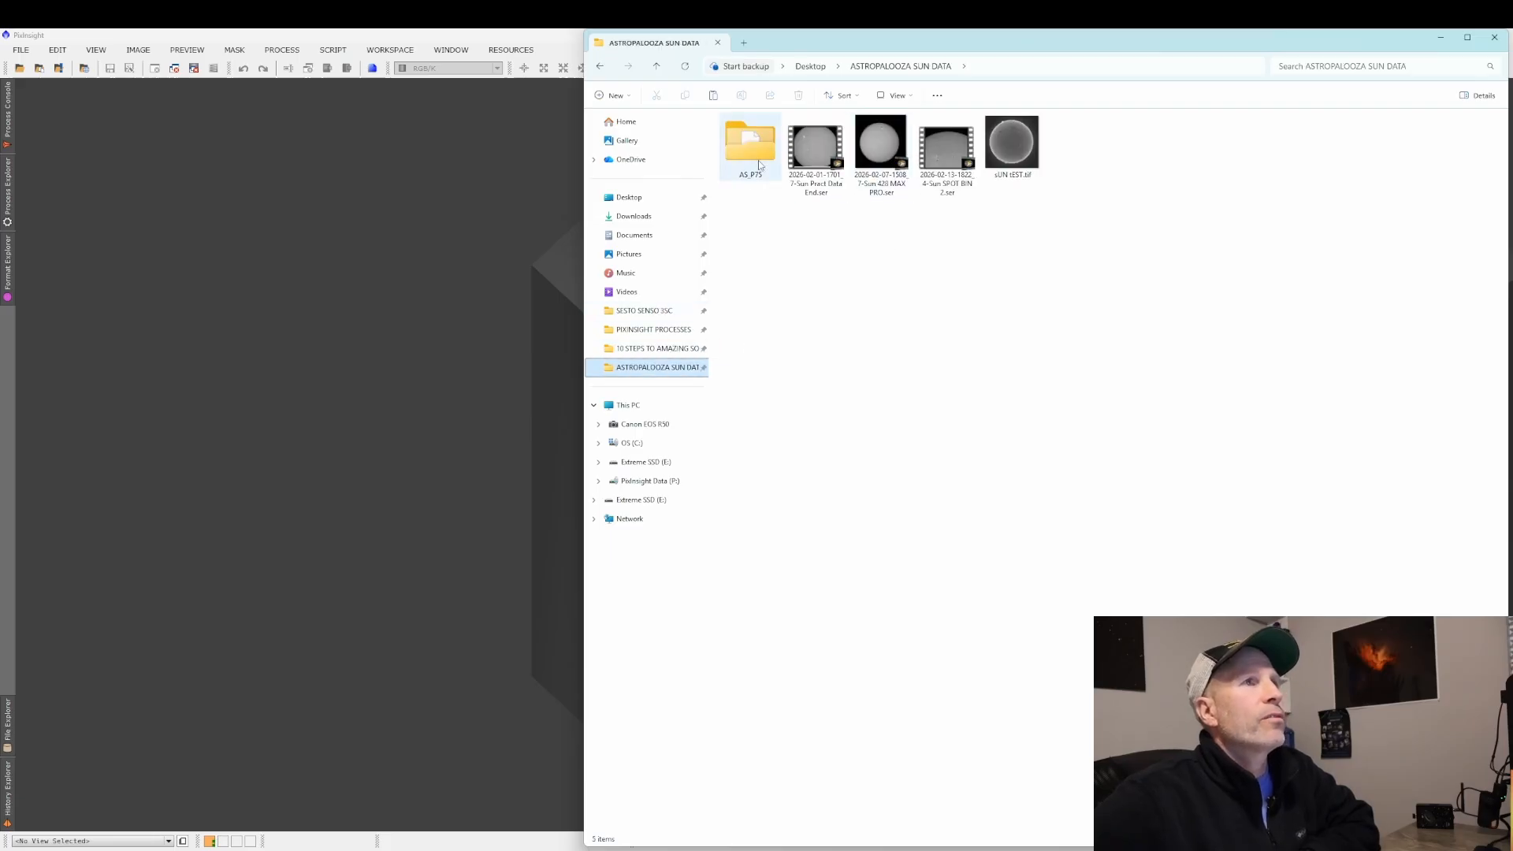
click(655, 66)
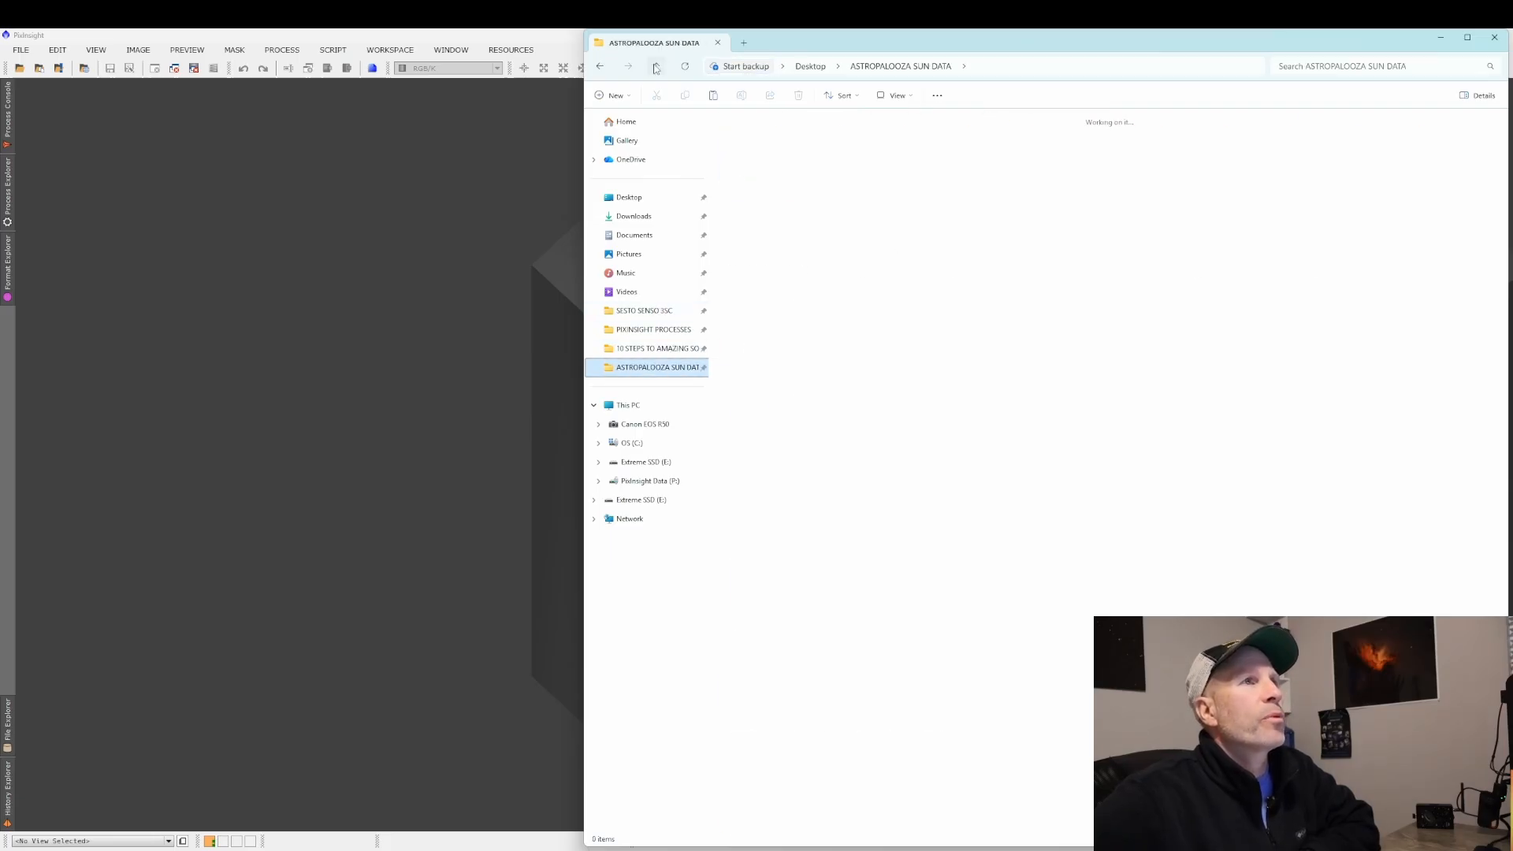
click(670, 368)
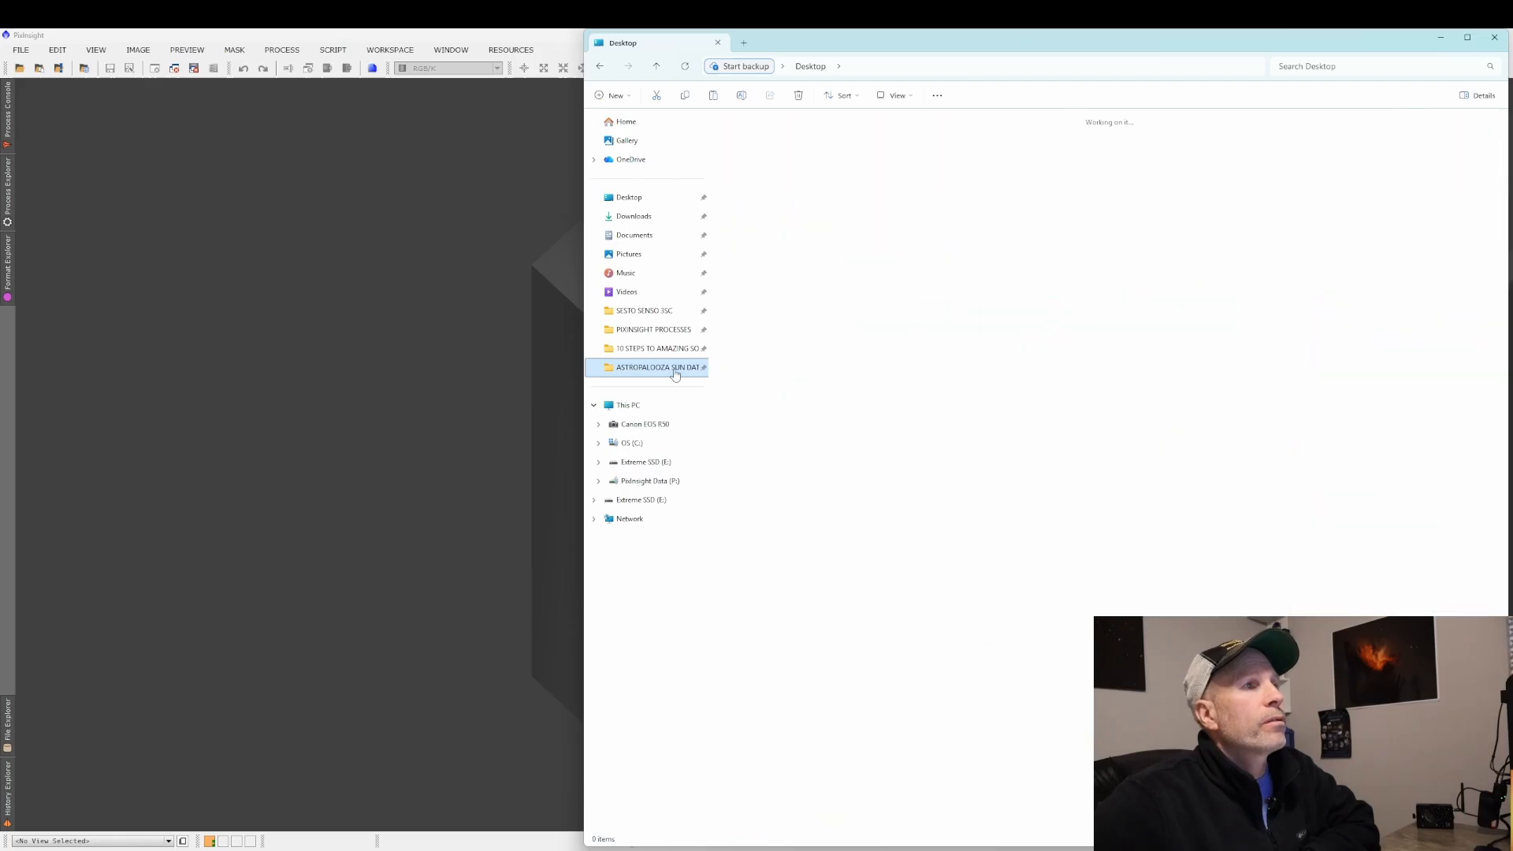
drag(1013, 146, 338, 395)
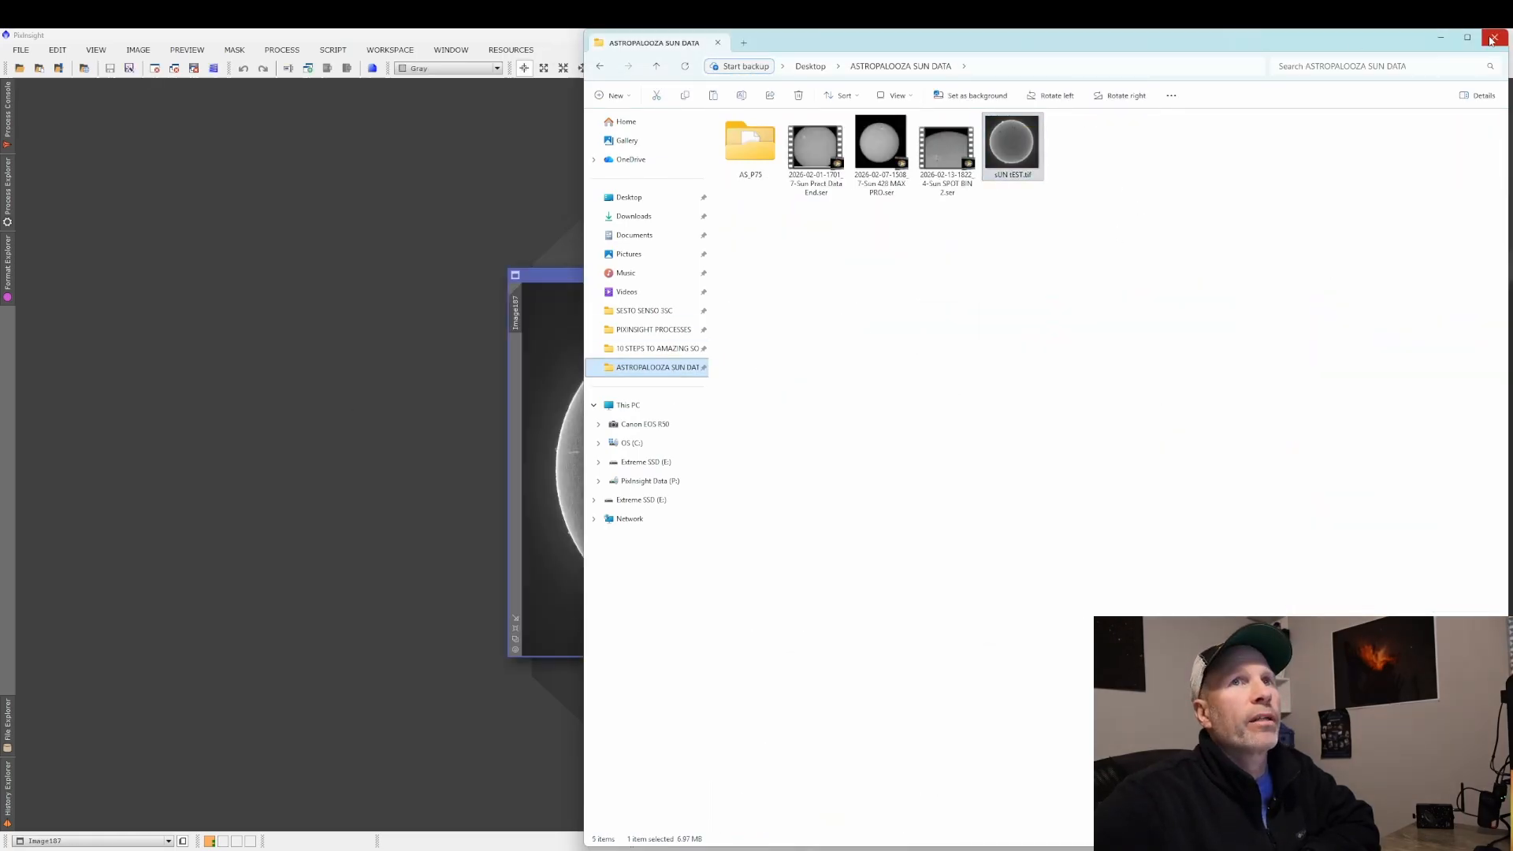
click(1493, 38)
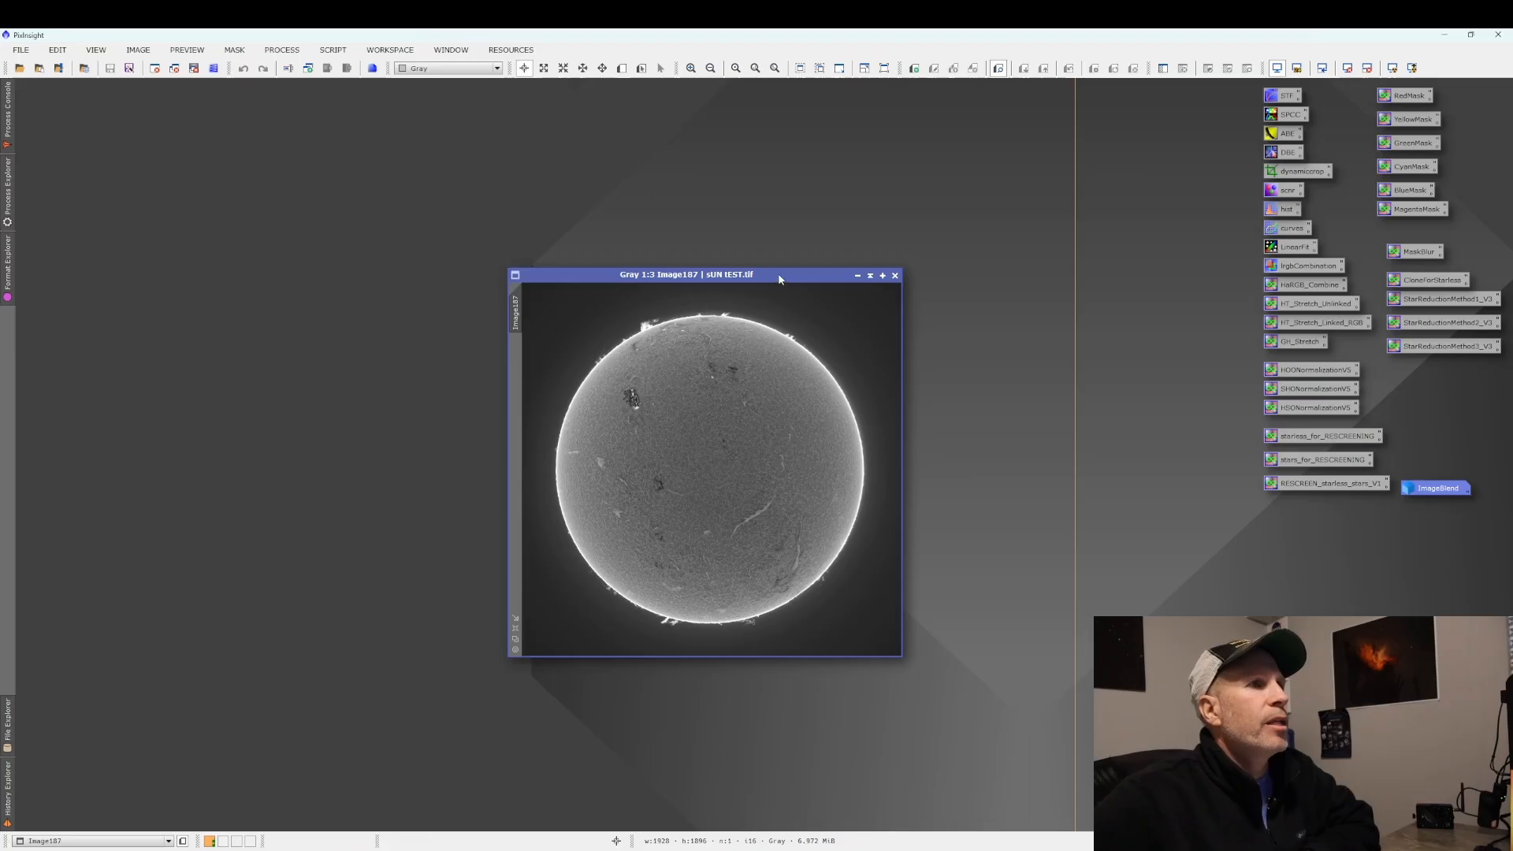
Reposition and enlarge the solar image window in the workspace, and show the full disc at 1:2 zoom.
drag(779, 279, 493, 197)
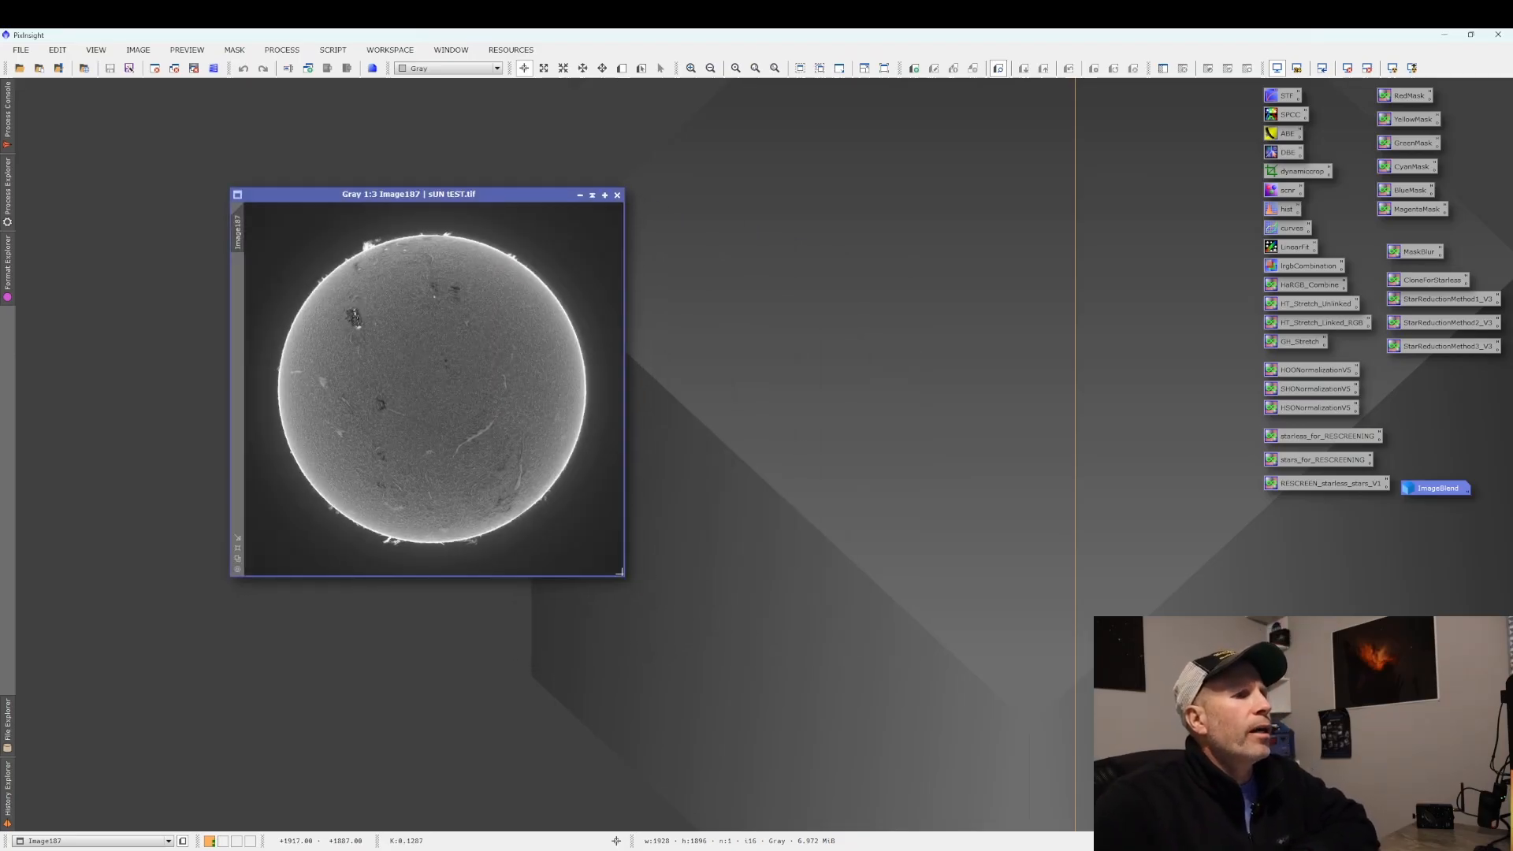
drag(622, 578, 923, 818)
drag(525, 196, 415, 120)
scroll(449, 389, up, 1)
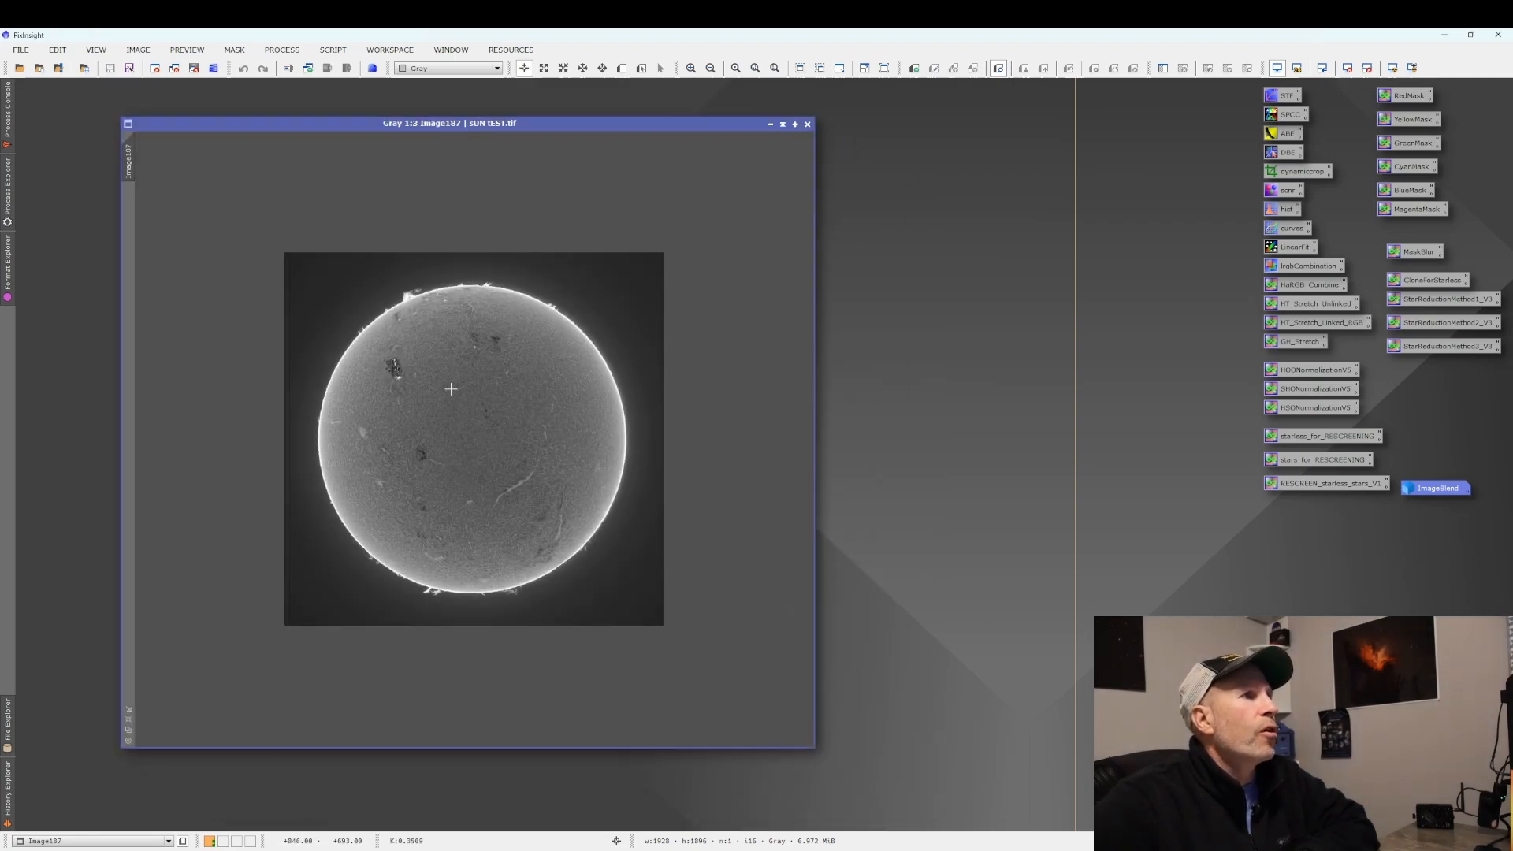
scroll(522, 488, up, 2)
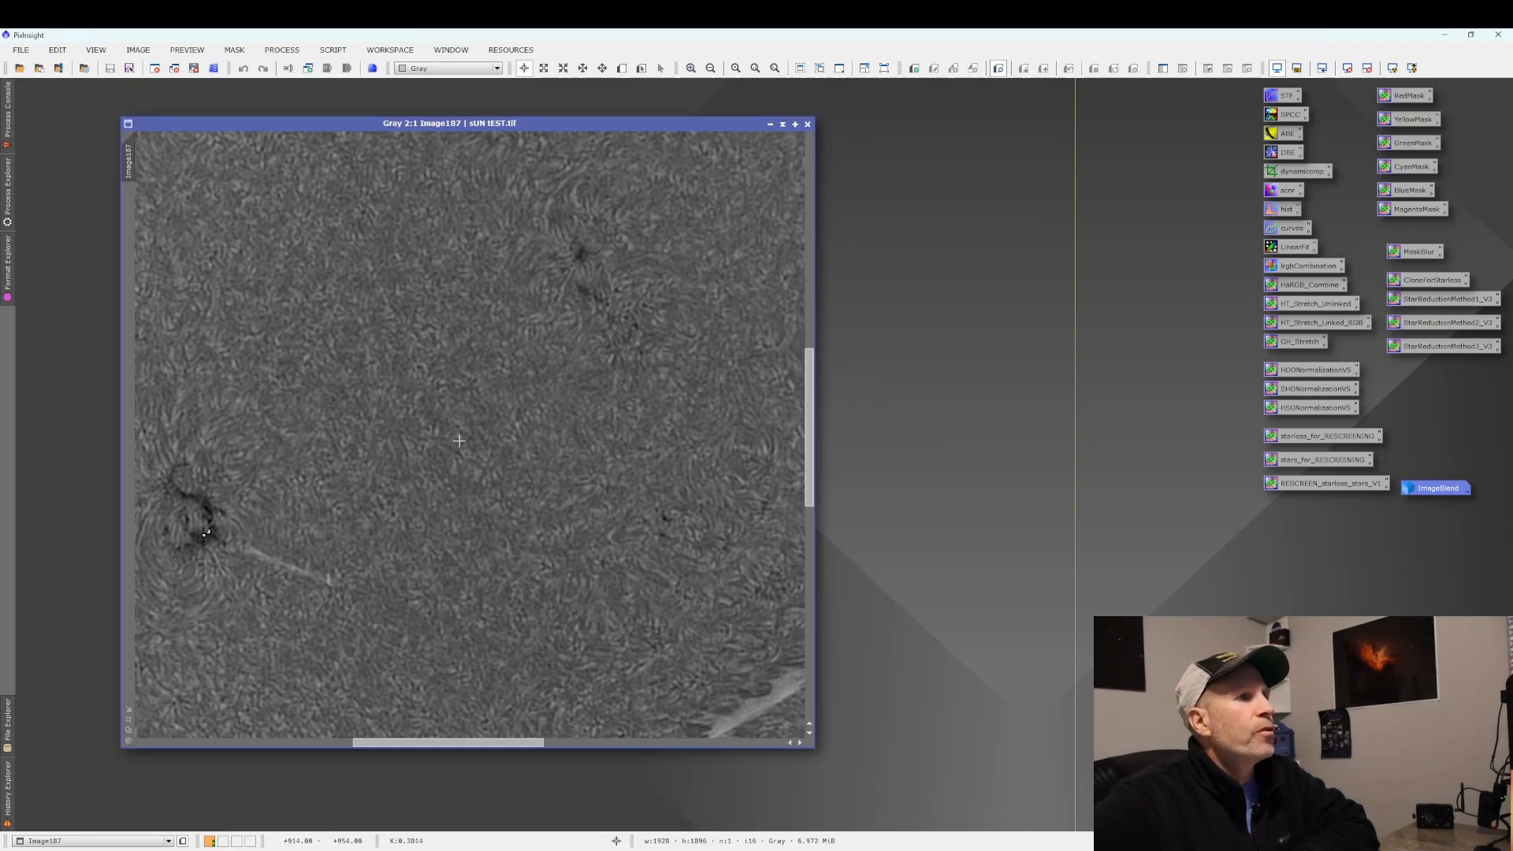
scroll(459, 441, down, 3)
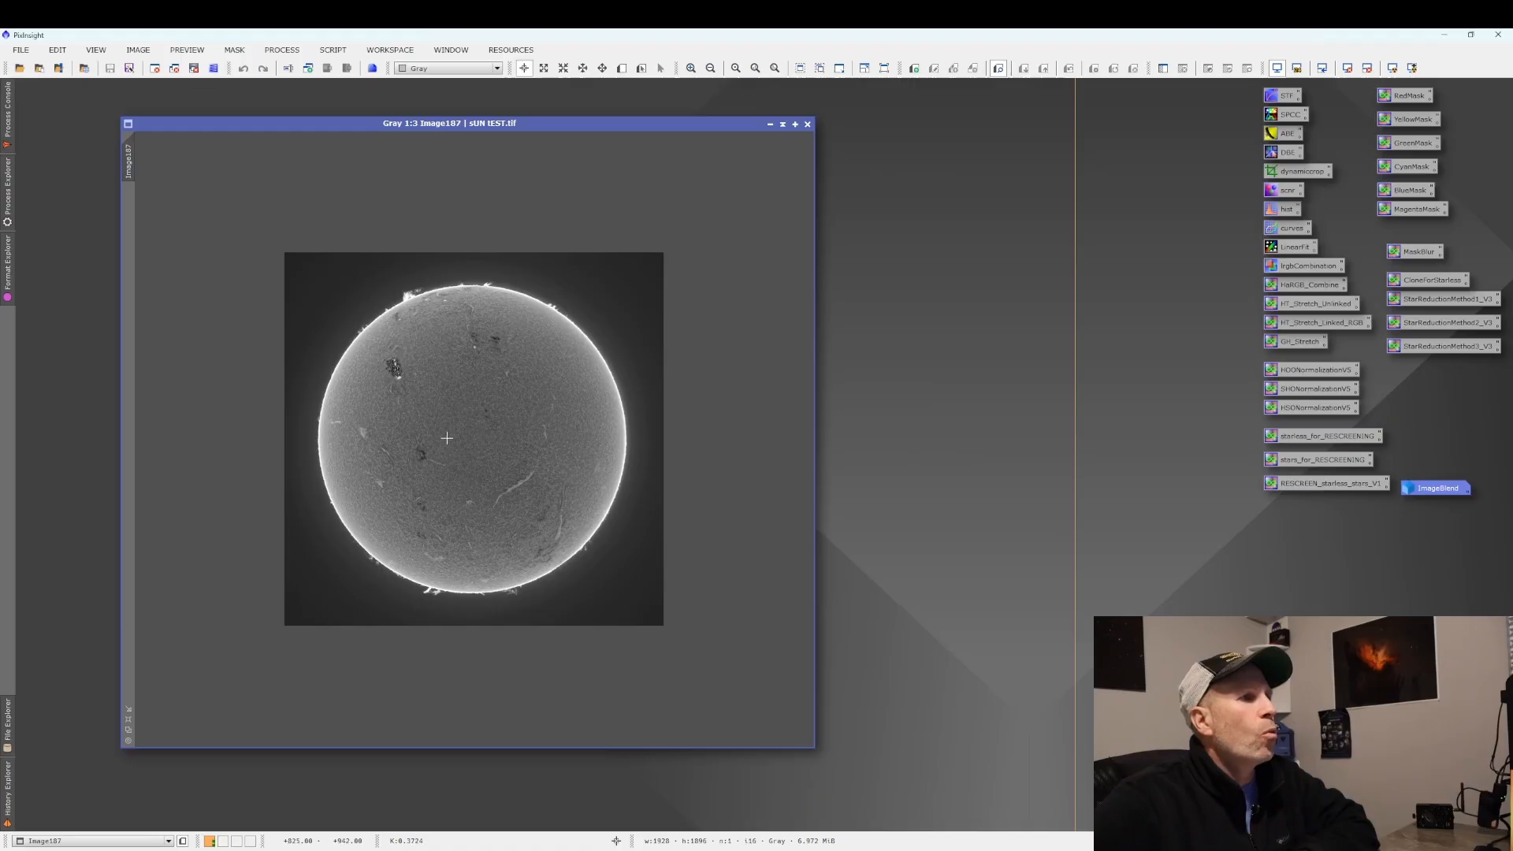
scroll(454, 435, up, 1)
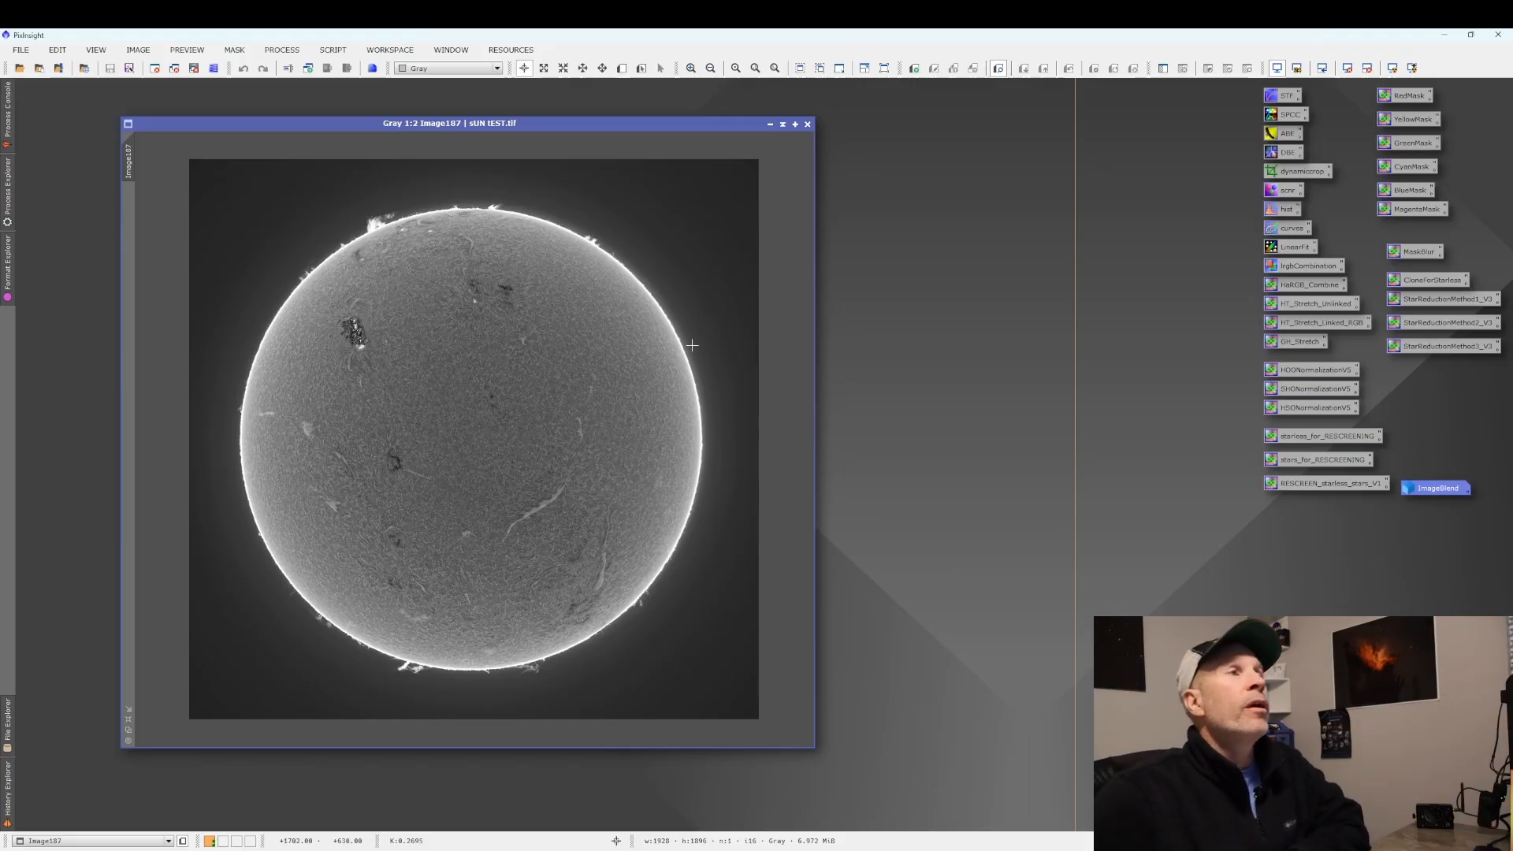
Open the SolarToolbox process and reset all its parameters to their defaults.
click(291, 53)
mouse_move(291, 71)
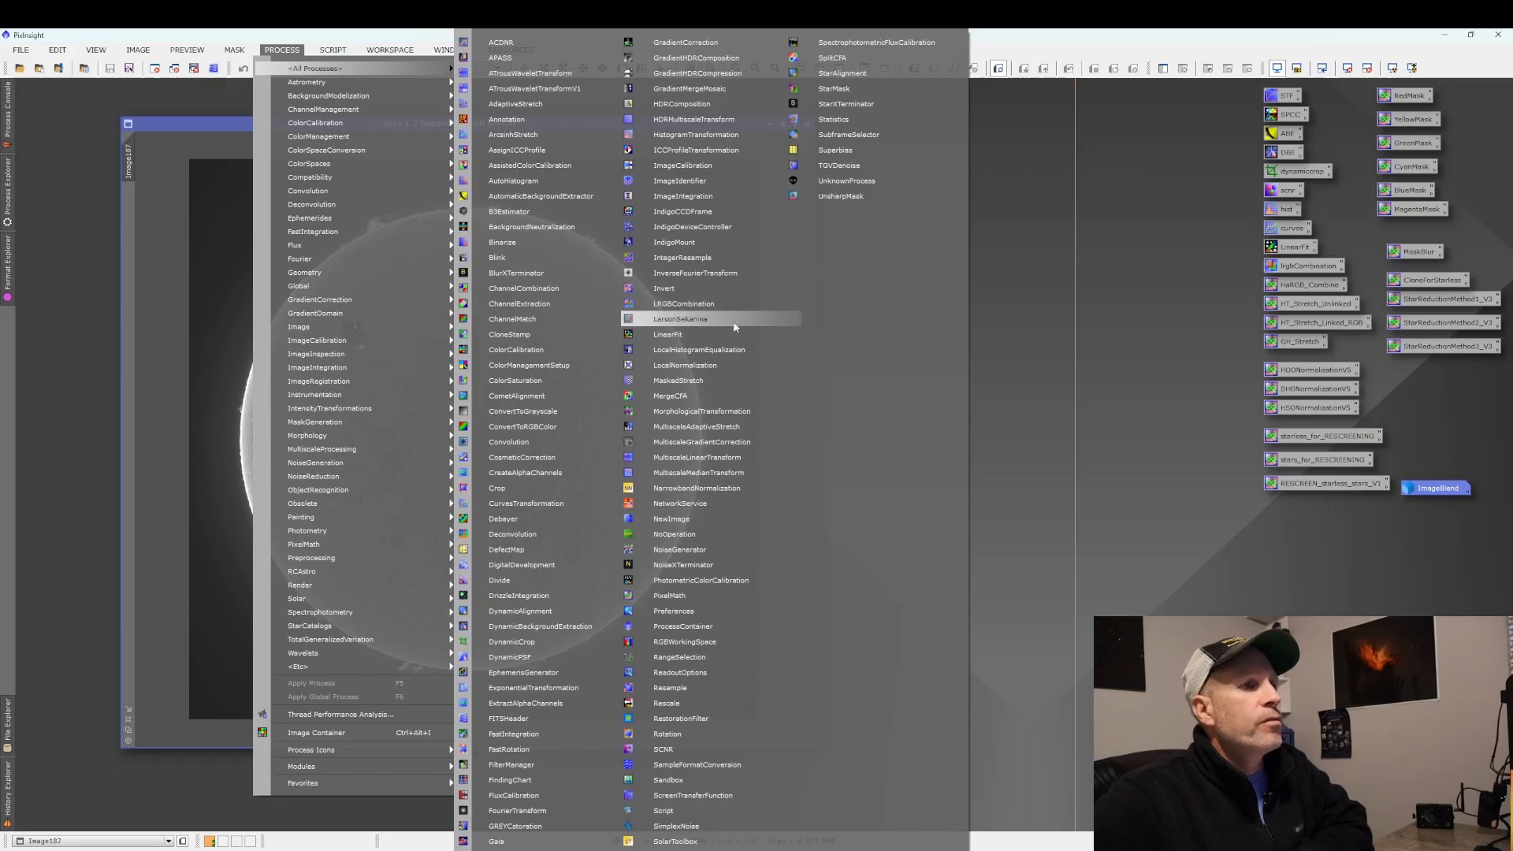
click(698, 841)
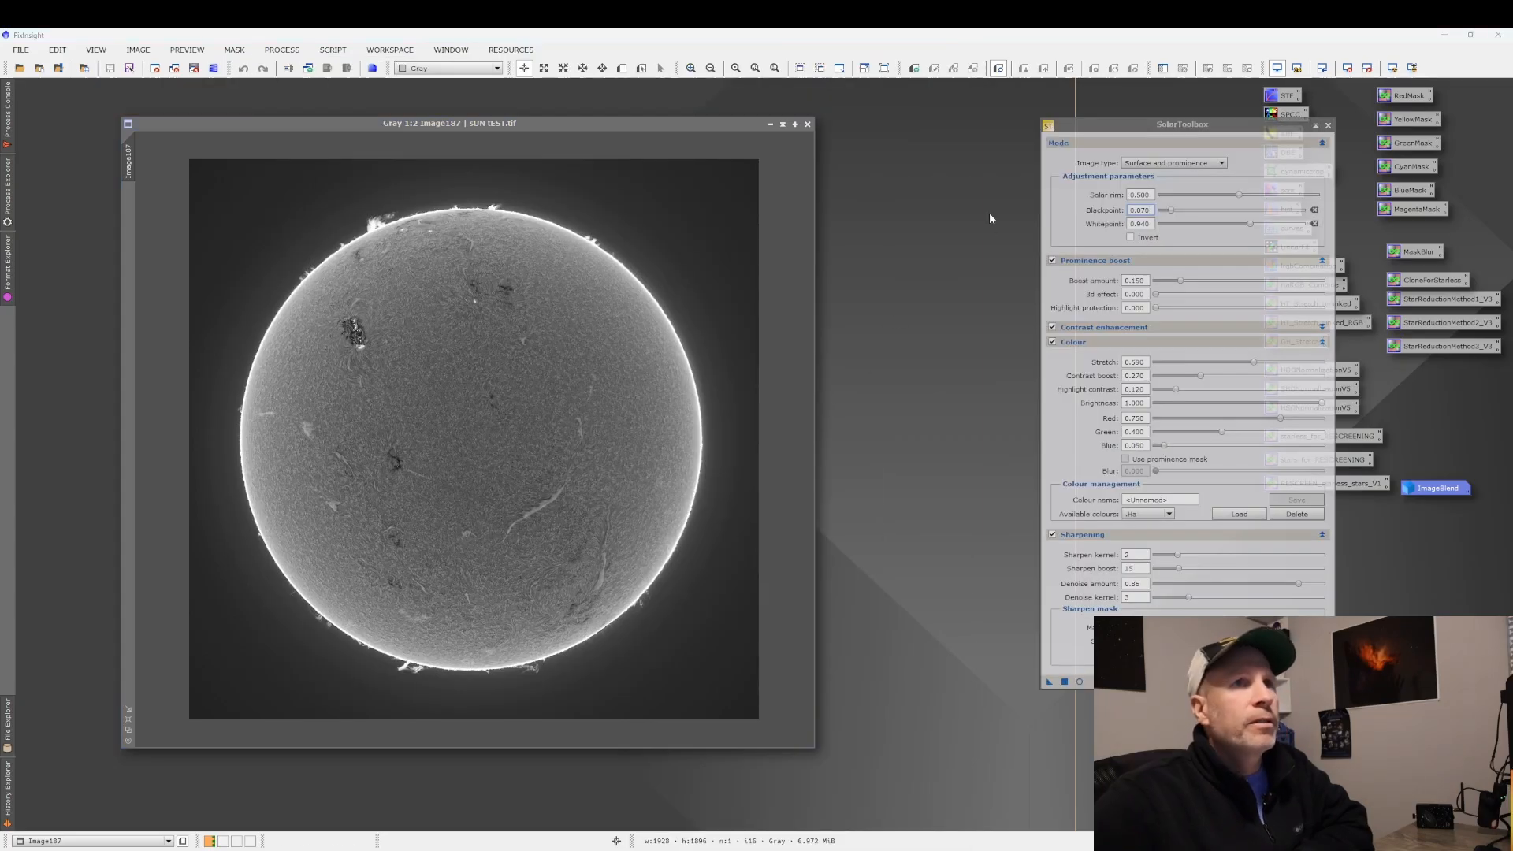
click(1223, 164)
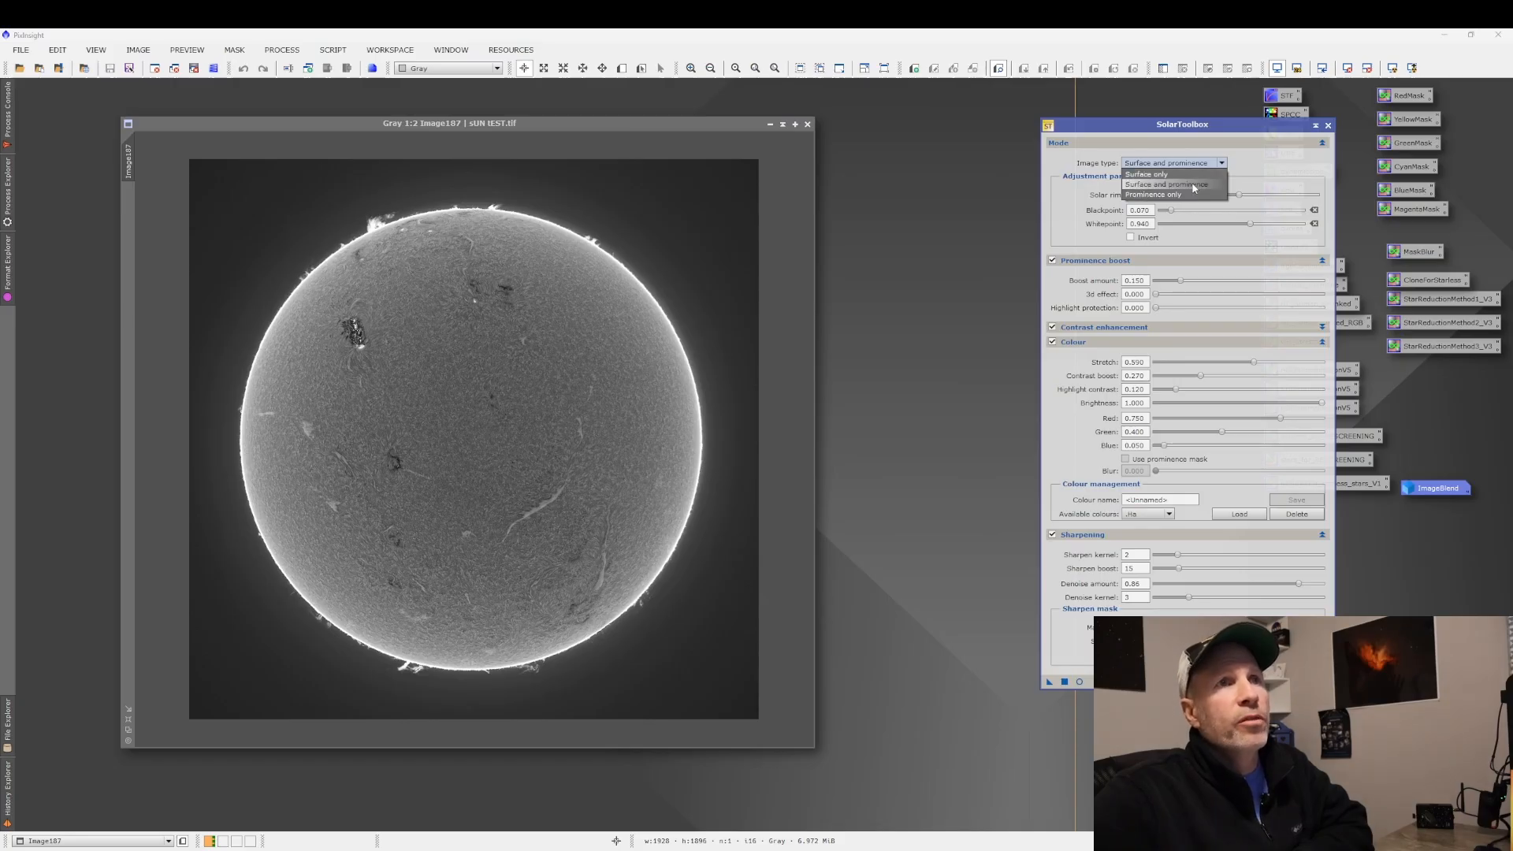
click(1194, 185)
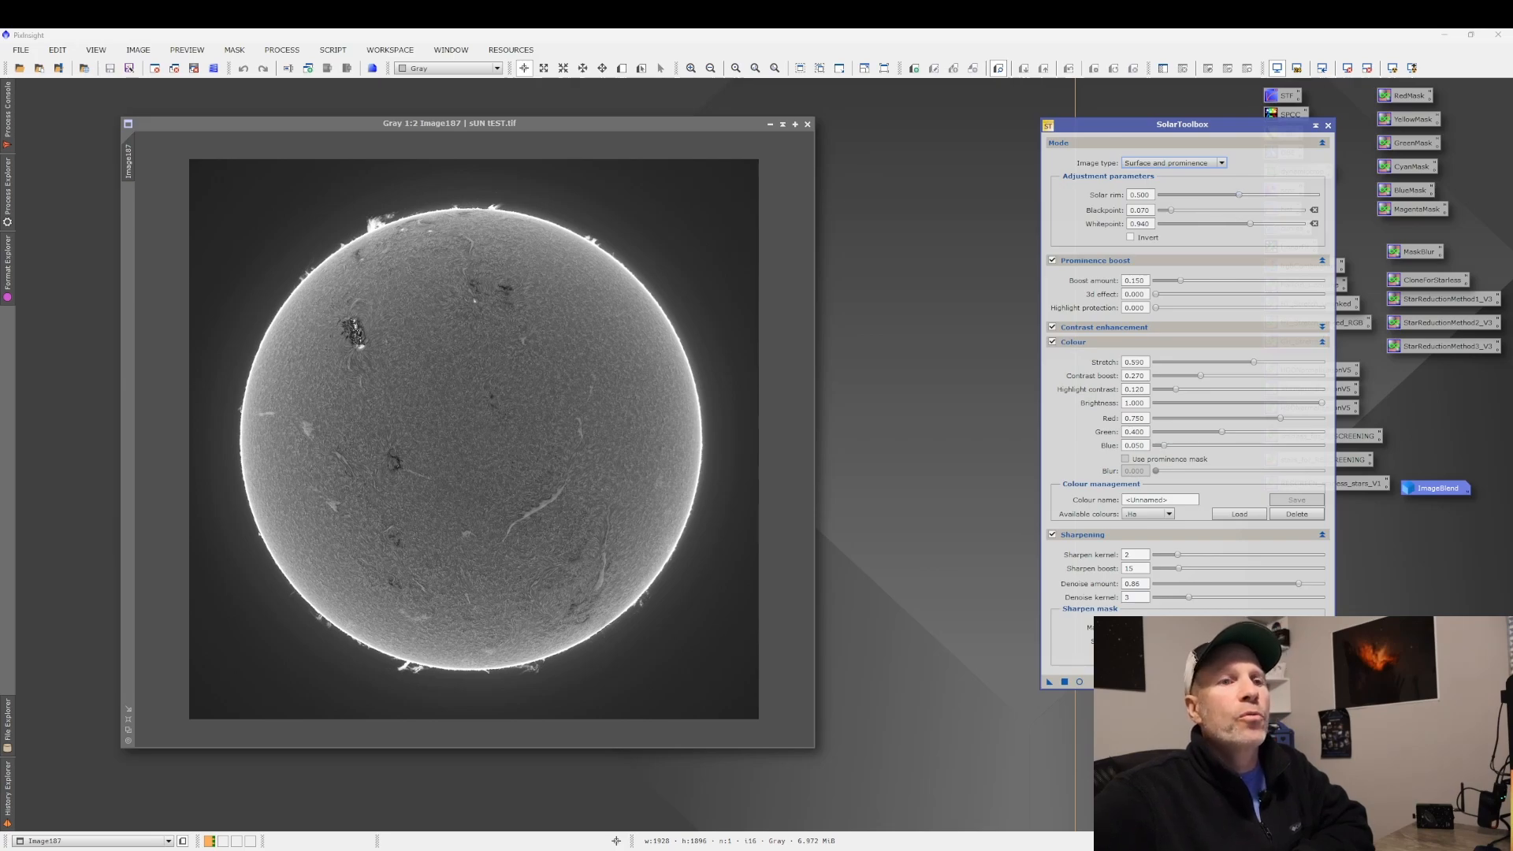
click(1326, 682)
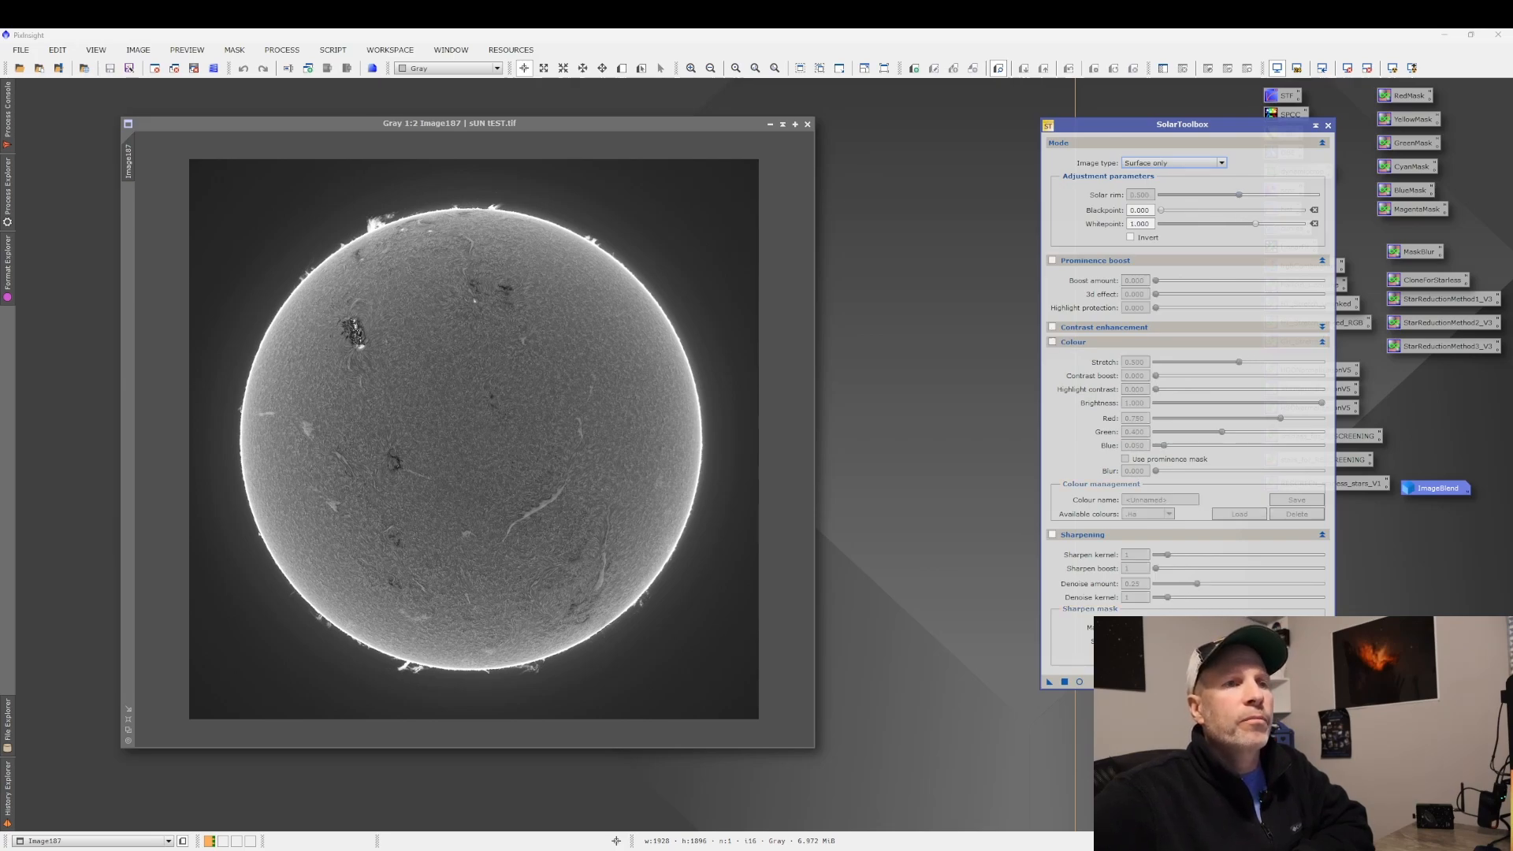
Set the SolarToolbox image type to Surface and prominence and start its real-time preview.
click(1223, 163)
click(1191, 184)
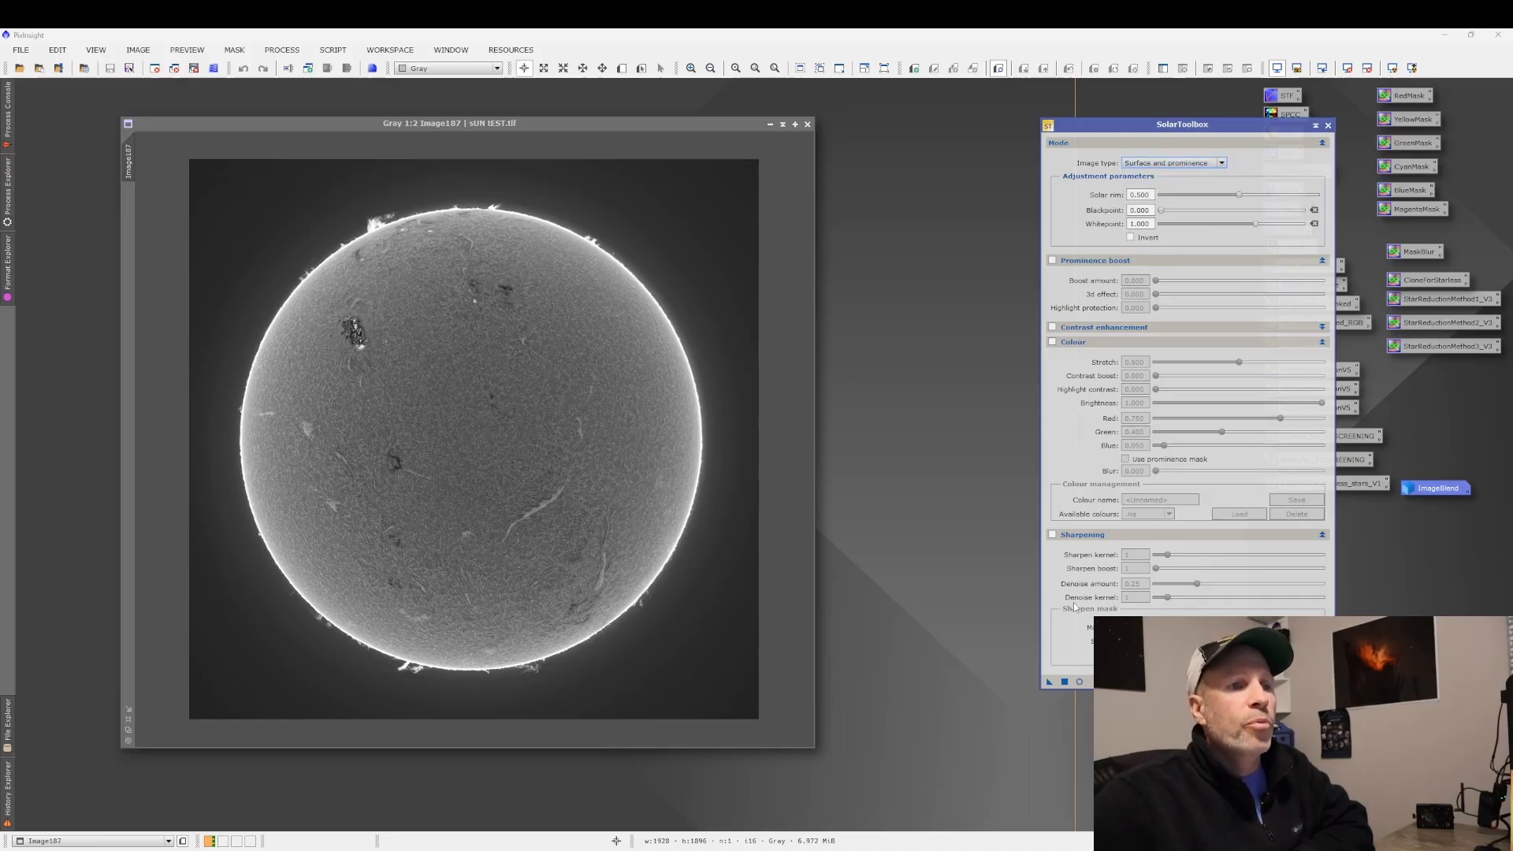
click(1080, 683)
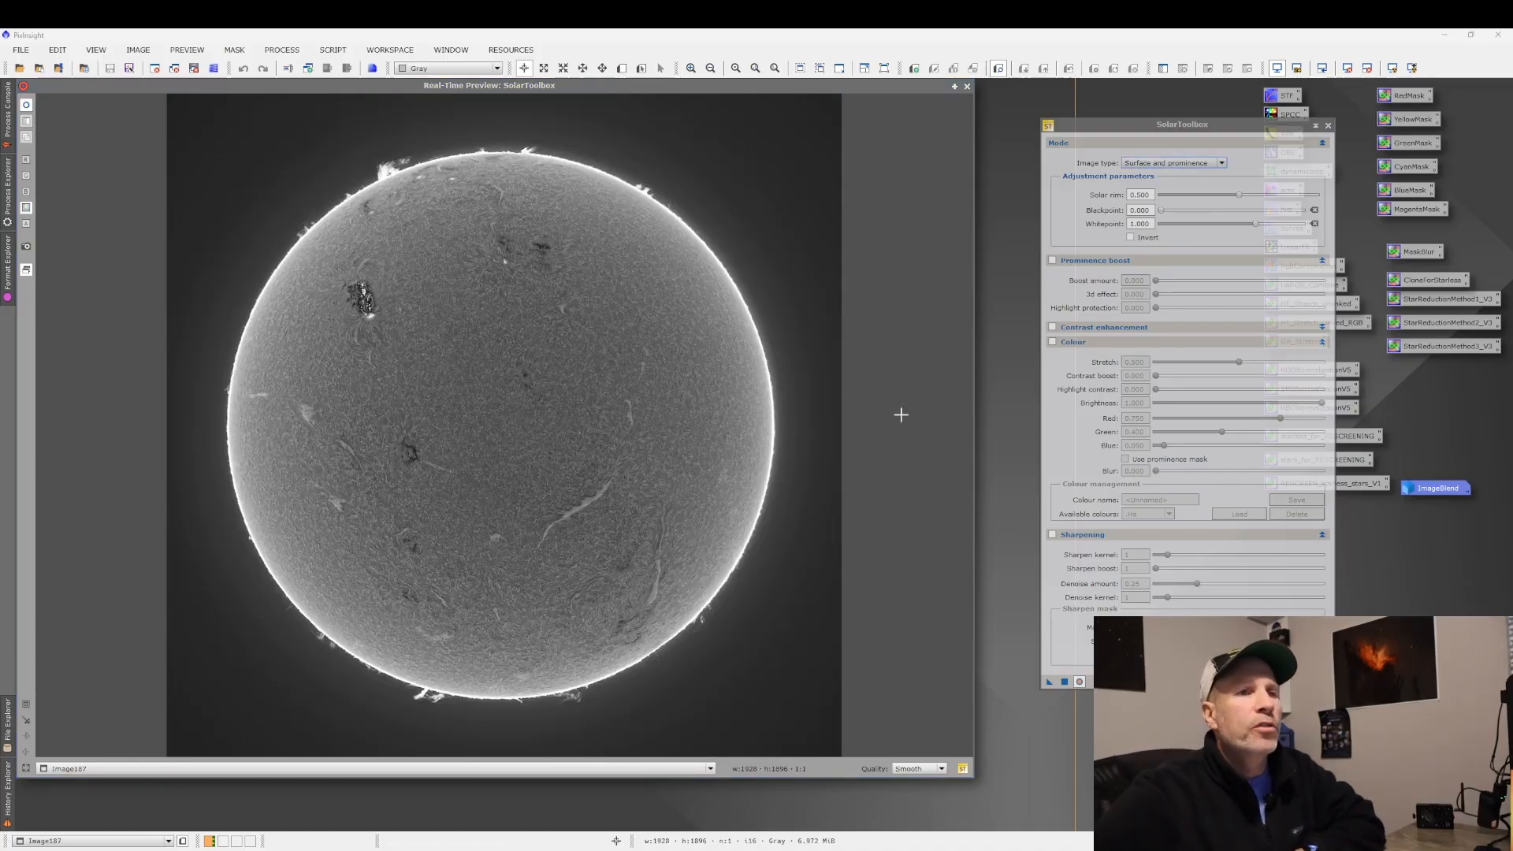
Enable SolarToolbox sharpening with a sharpen kernel of 2 and a sharpen boost of 16.
click(1053, 536)
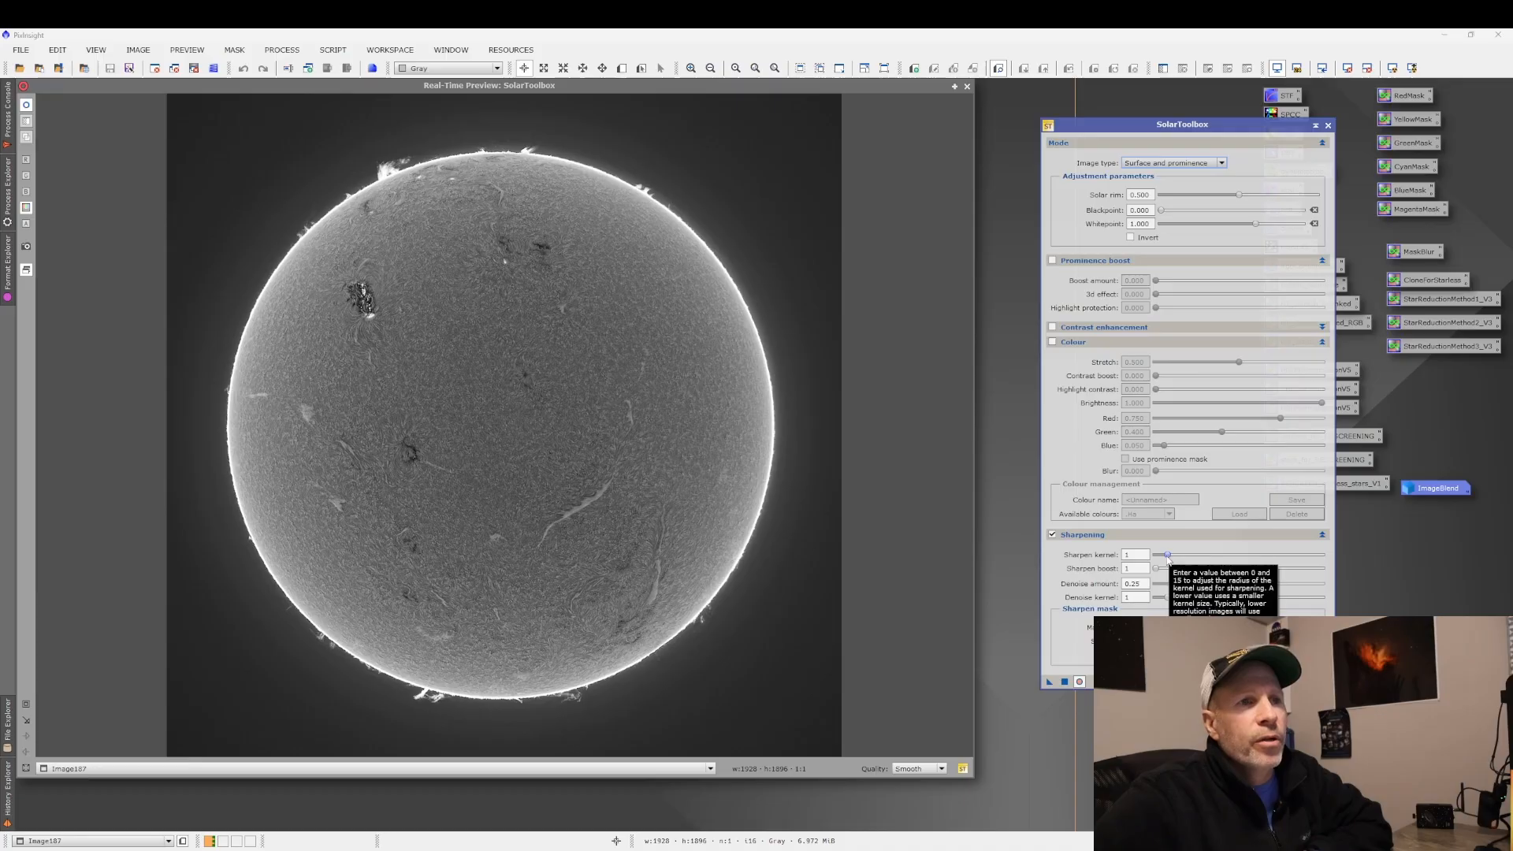
drag(1168, 556, 1173, 573)
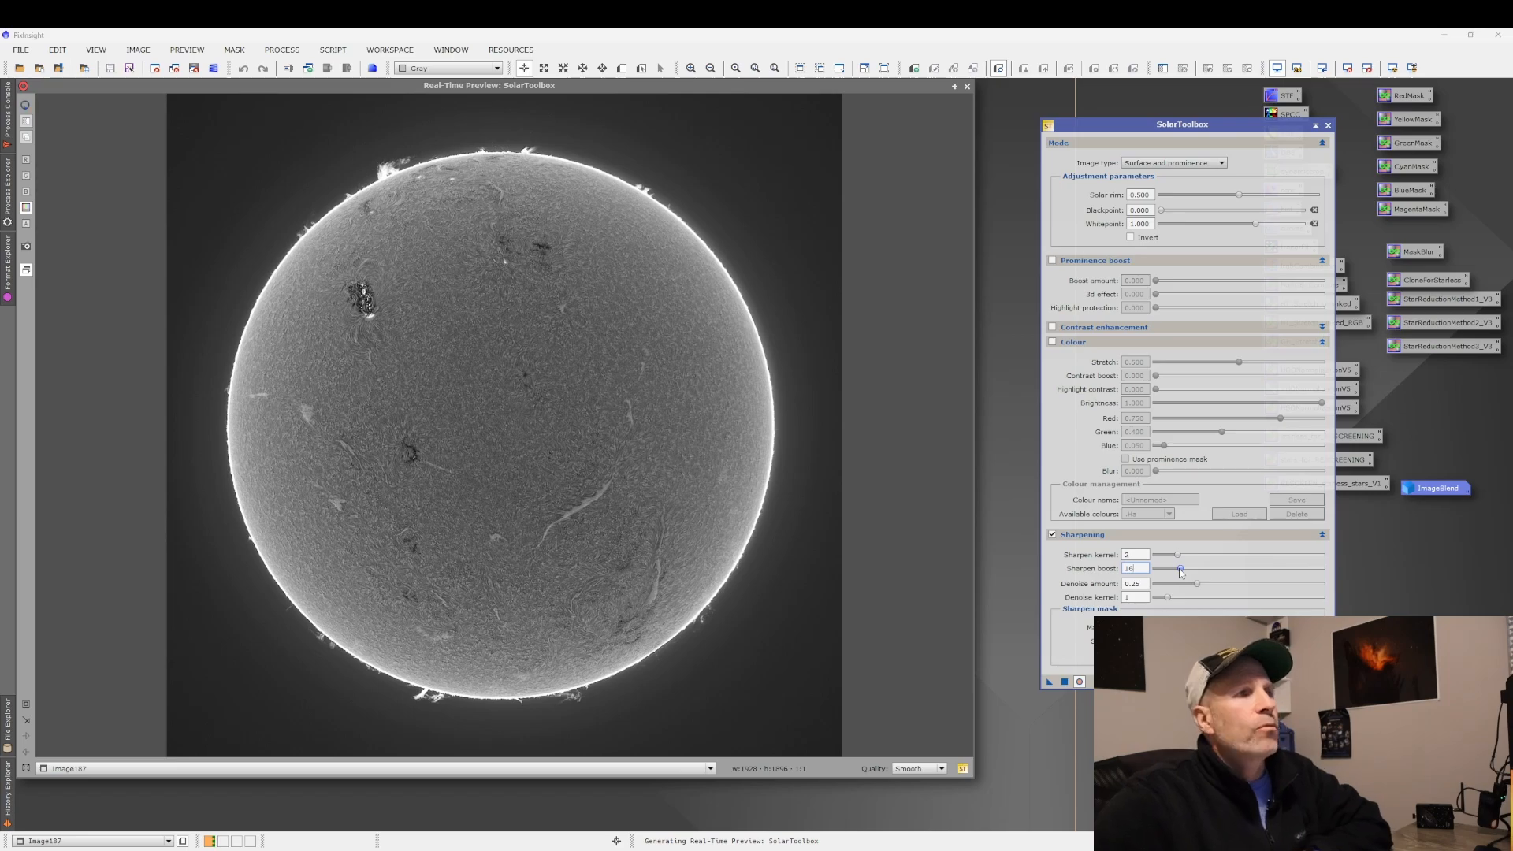
click(7, 110)
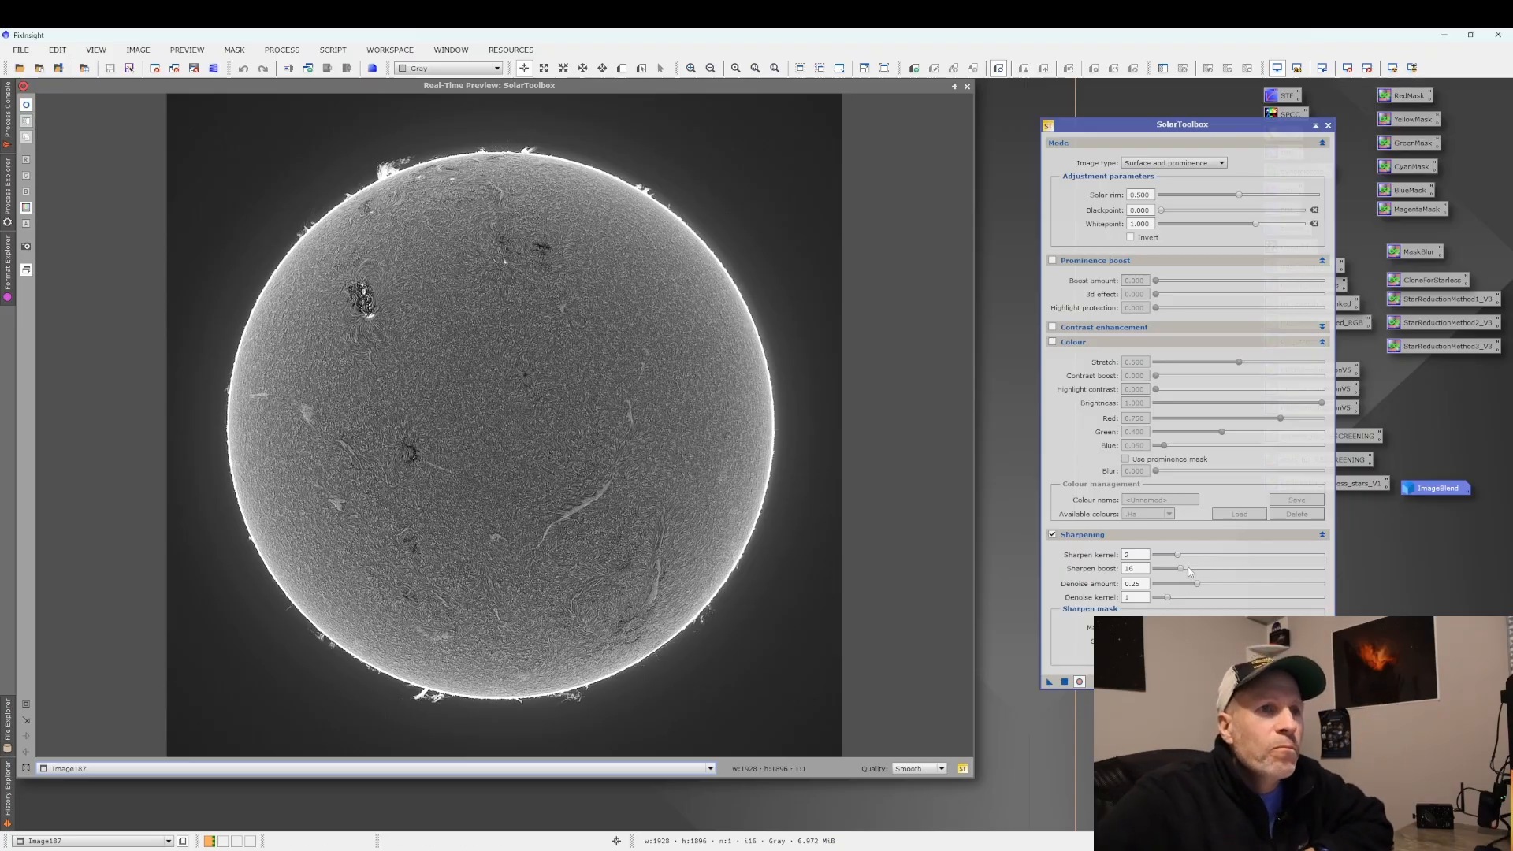
Compare sharpen boosts of 13 and 1 in the real-time preview, and set the sharpen boost to 15.
drag(1181, 569, 1176, 568)
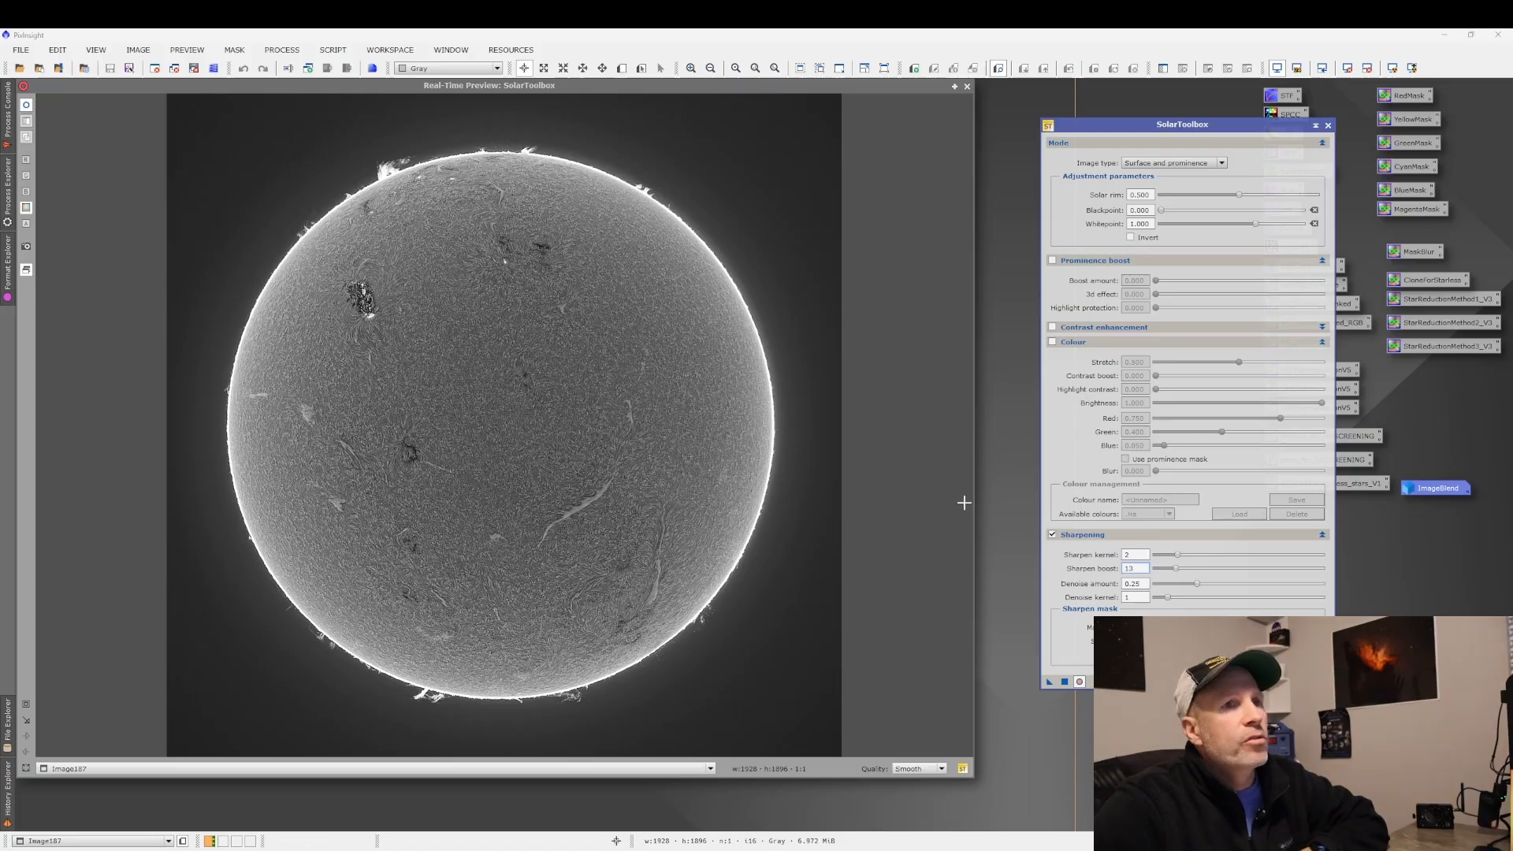
text(1)
key(Return)
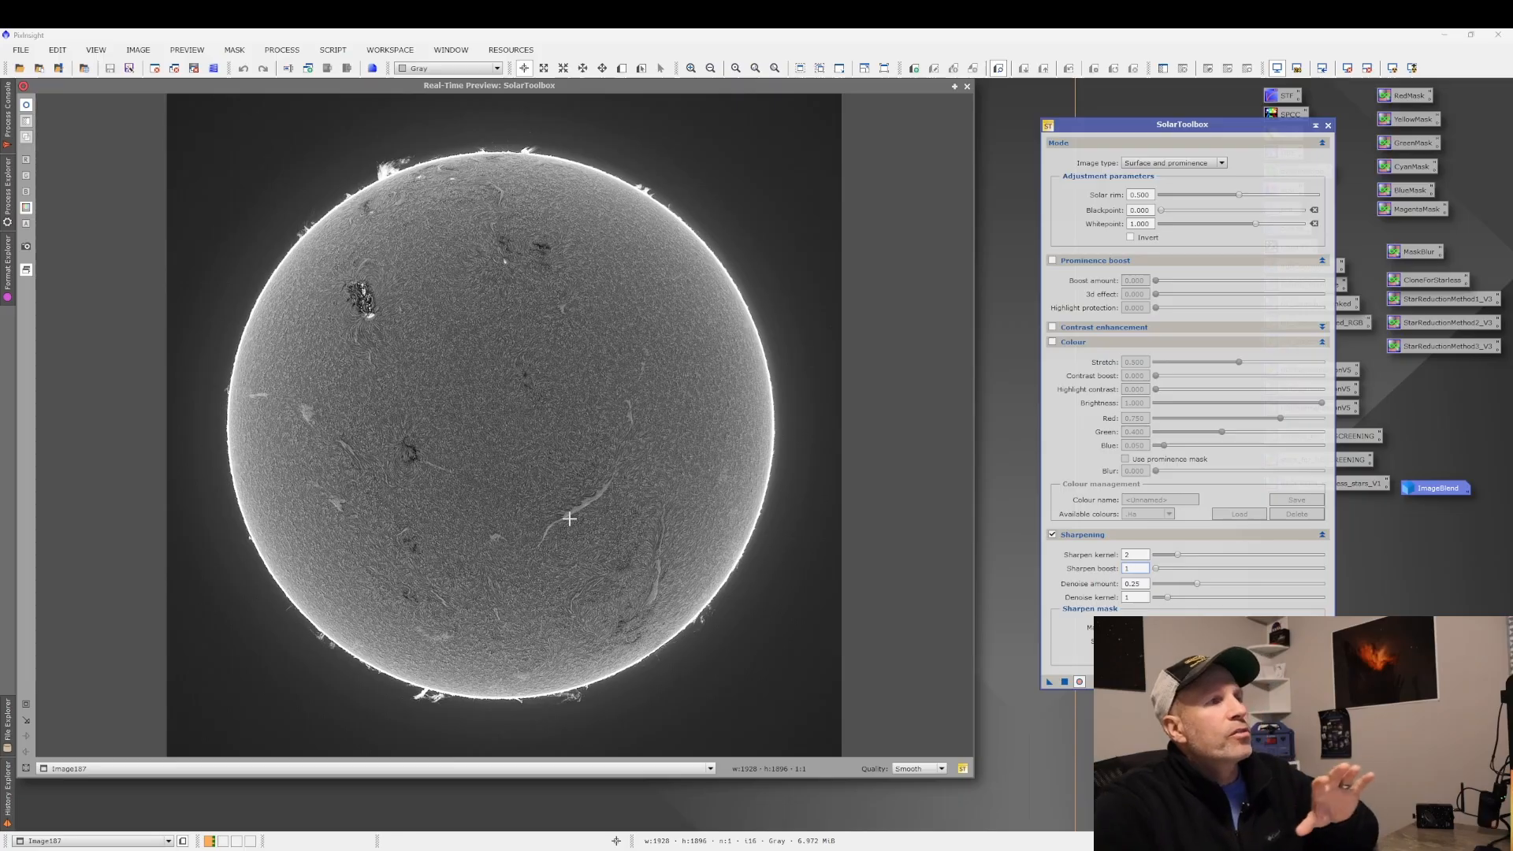
drag(1155, 568, 1181, 574)
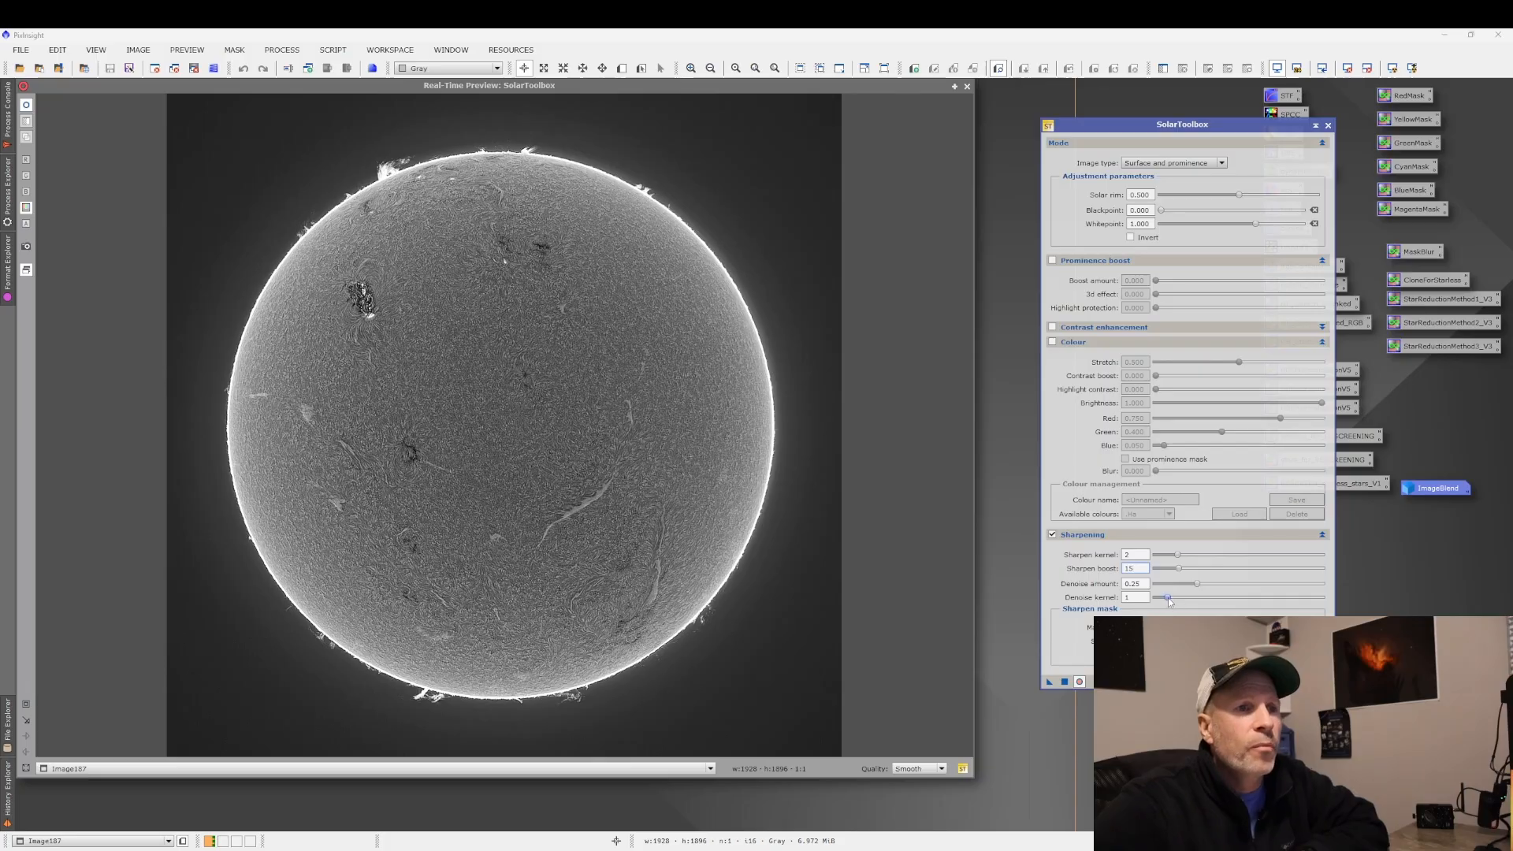
Set the sharpening denoise amount to 0.74 and the denoise kernel to 2.
drag(1170, 602, 1281, 588)
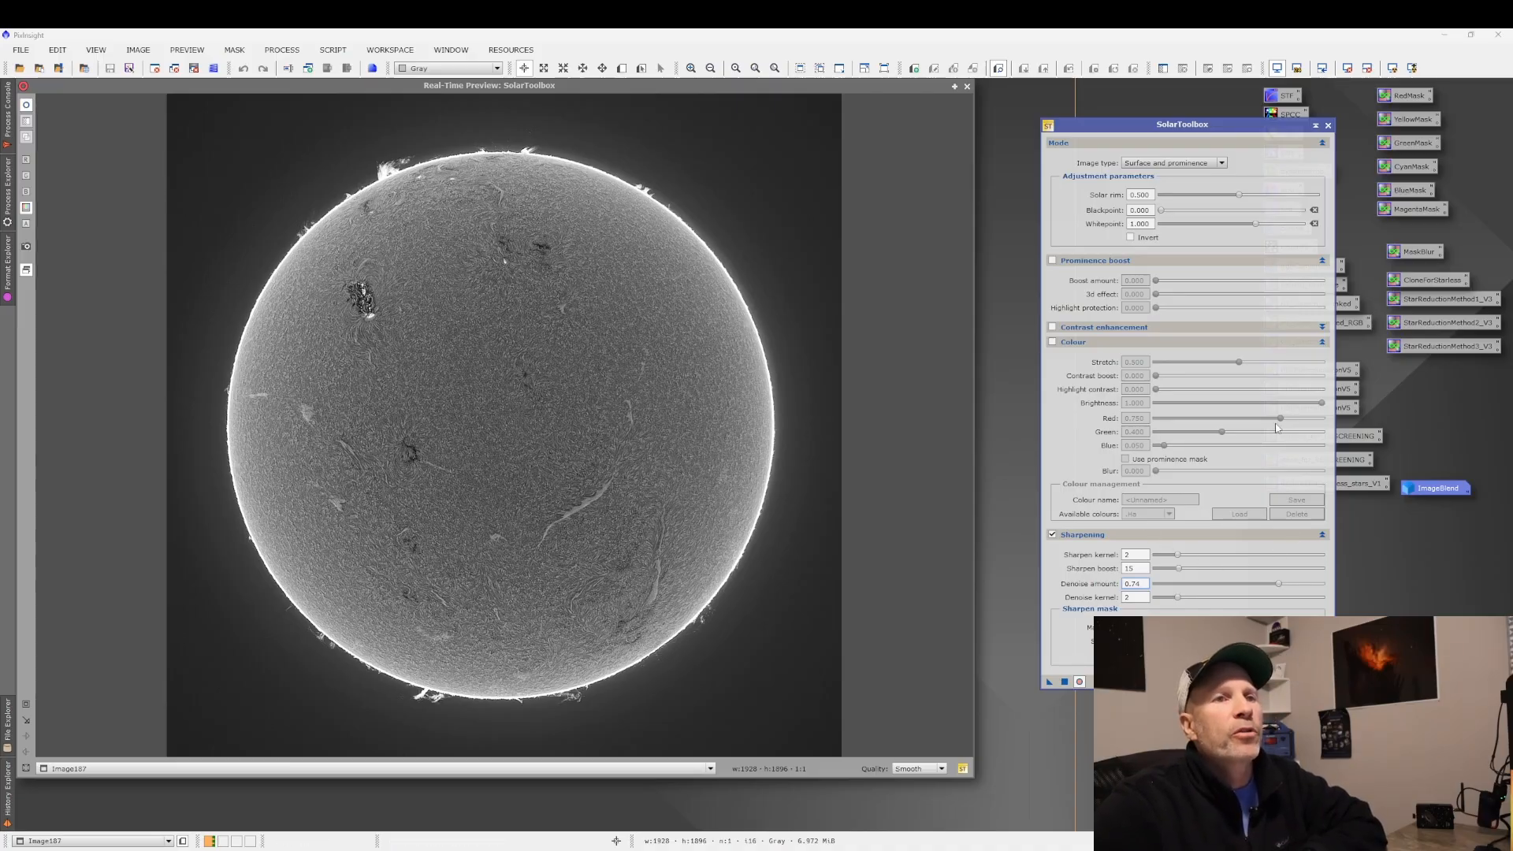
click(1323, 535)
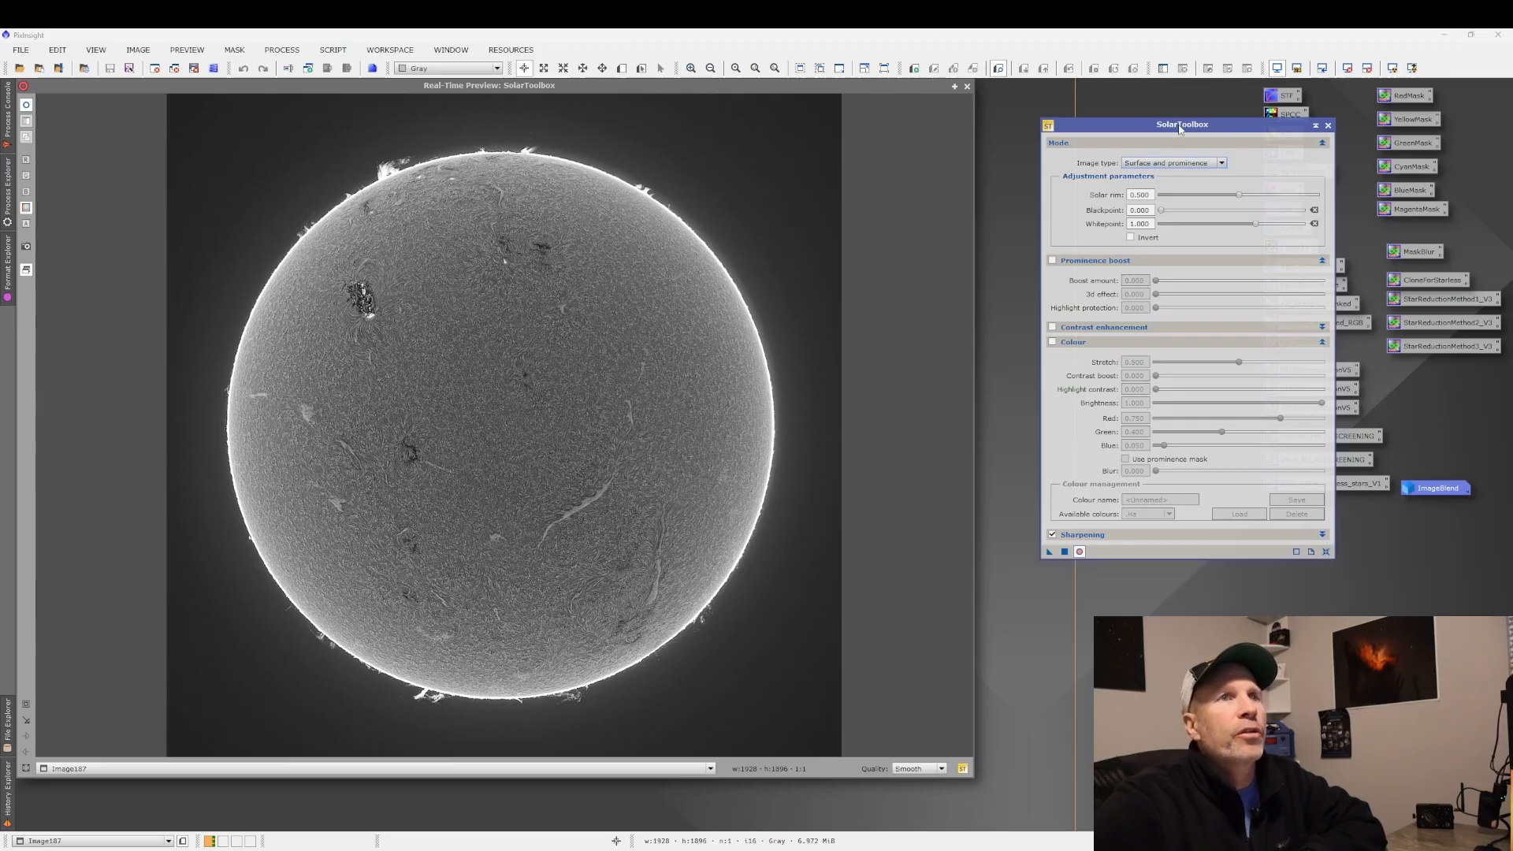
drag(1180, 129, 1138, 58)
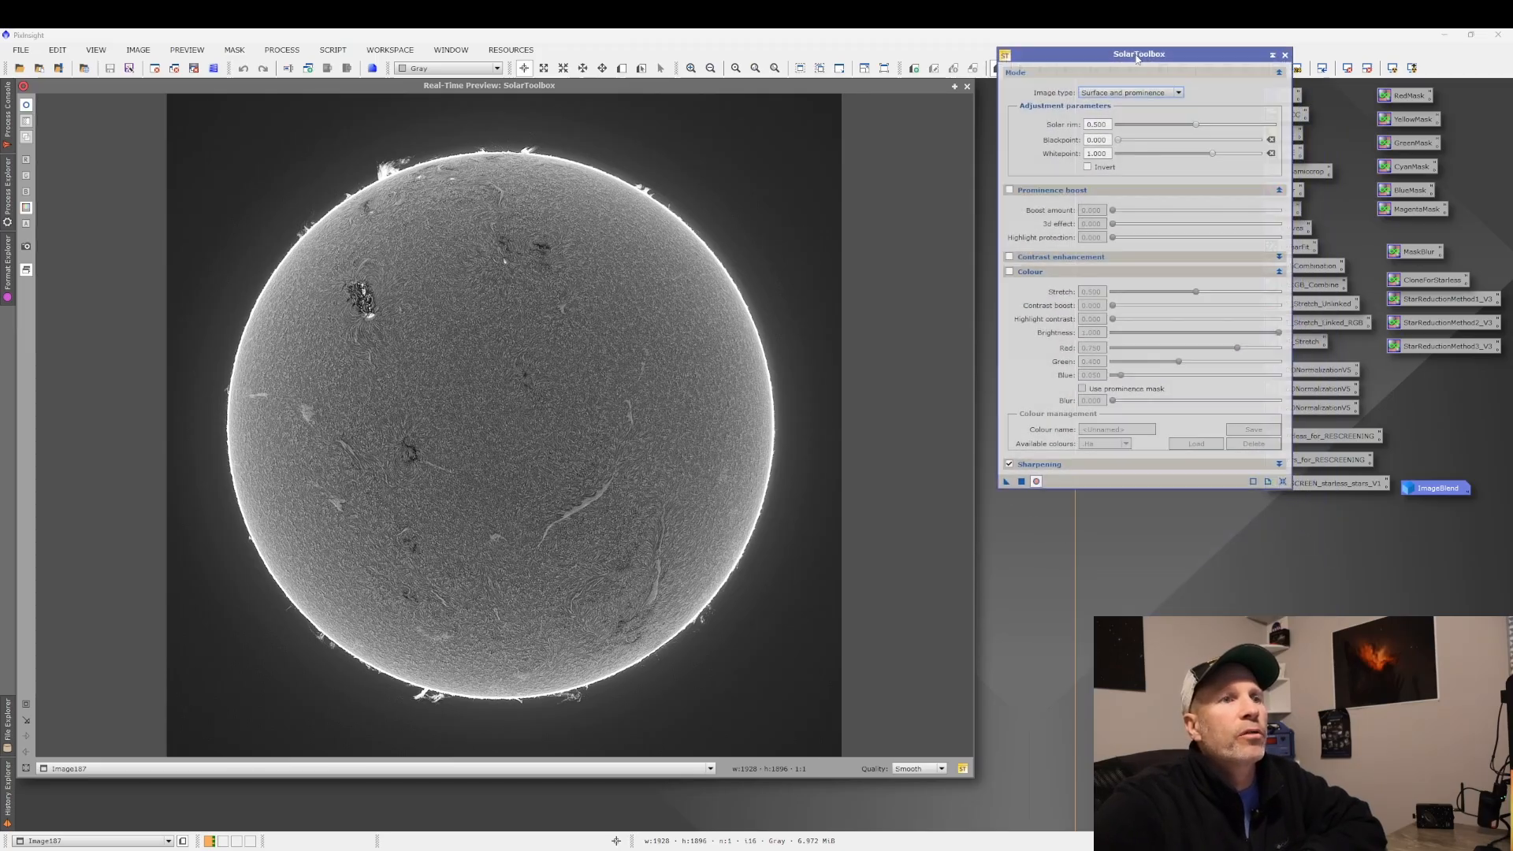
click(1280, 464)
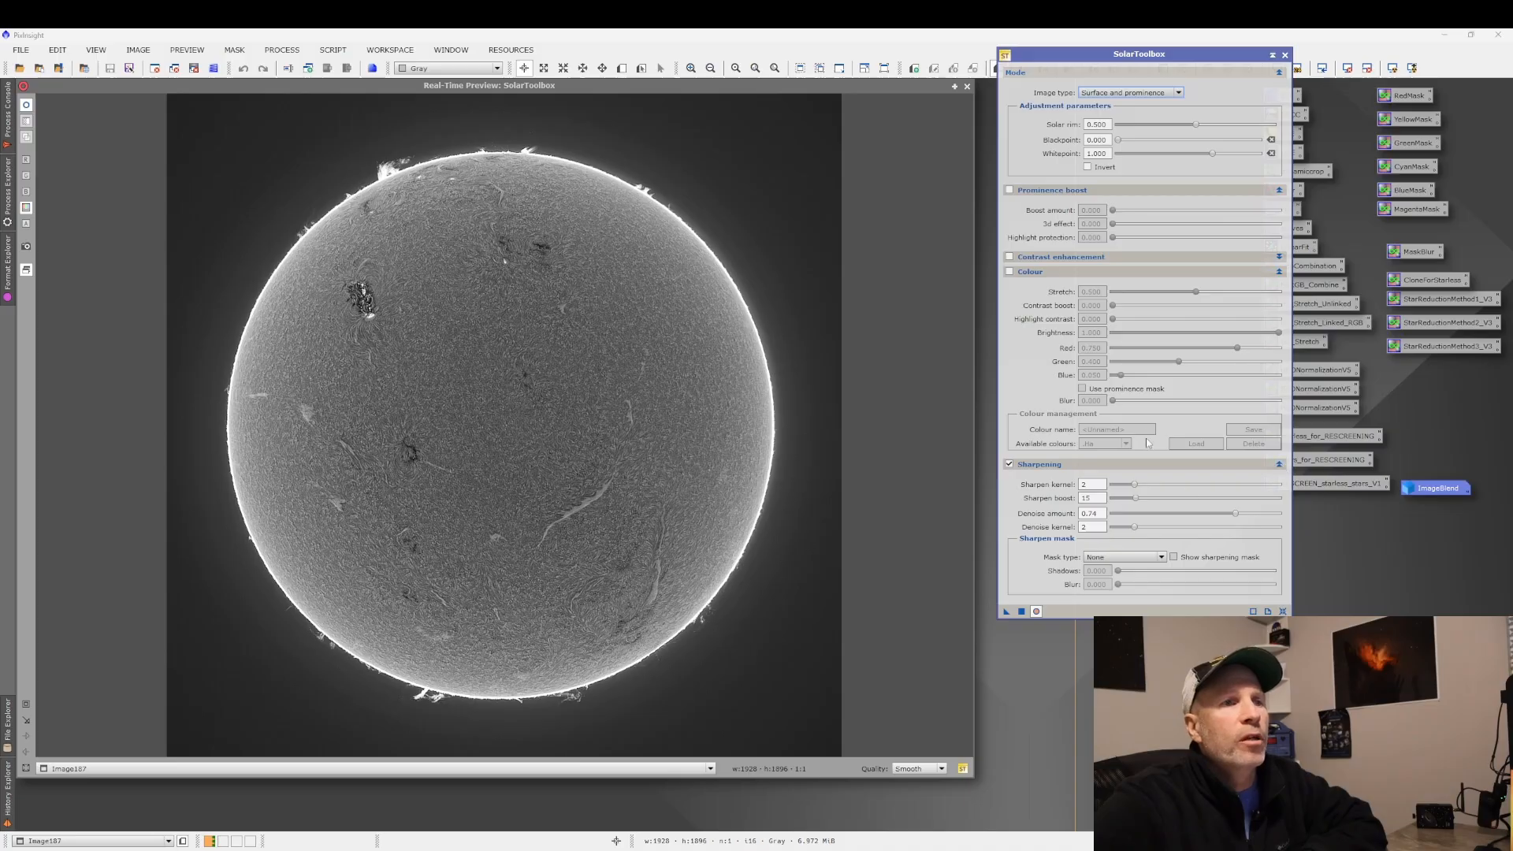
drag(1151, 55, 933, 66)
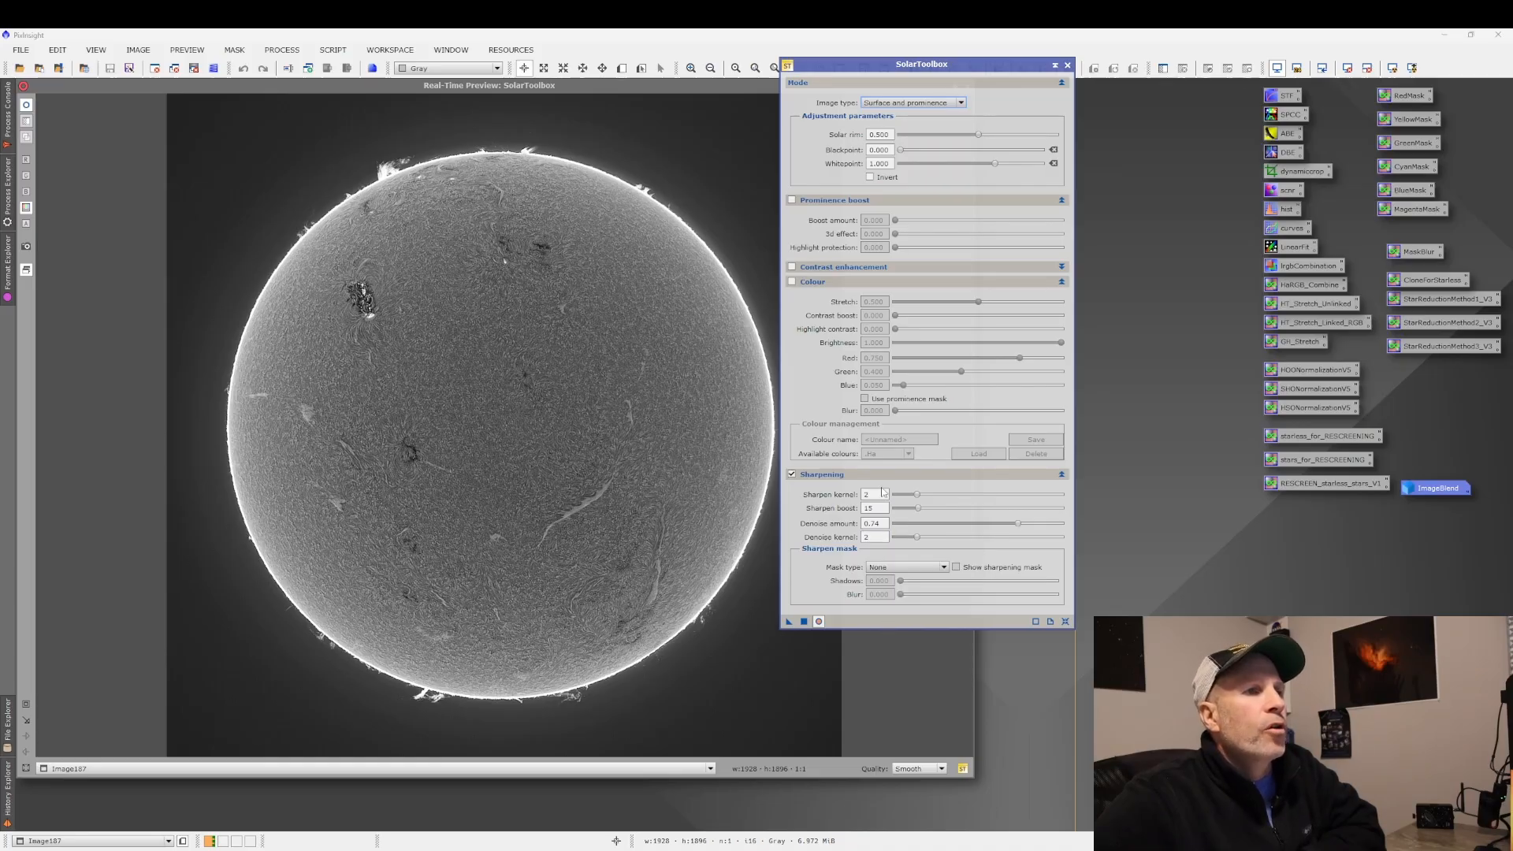
click(1061, 476)
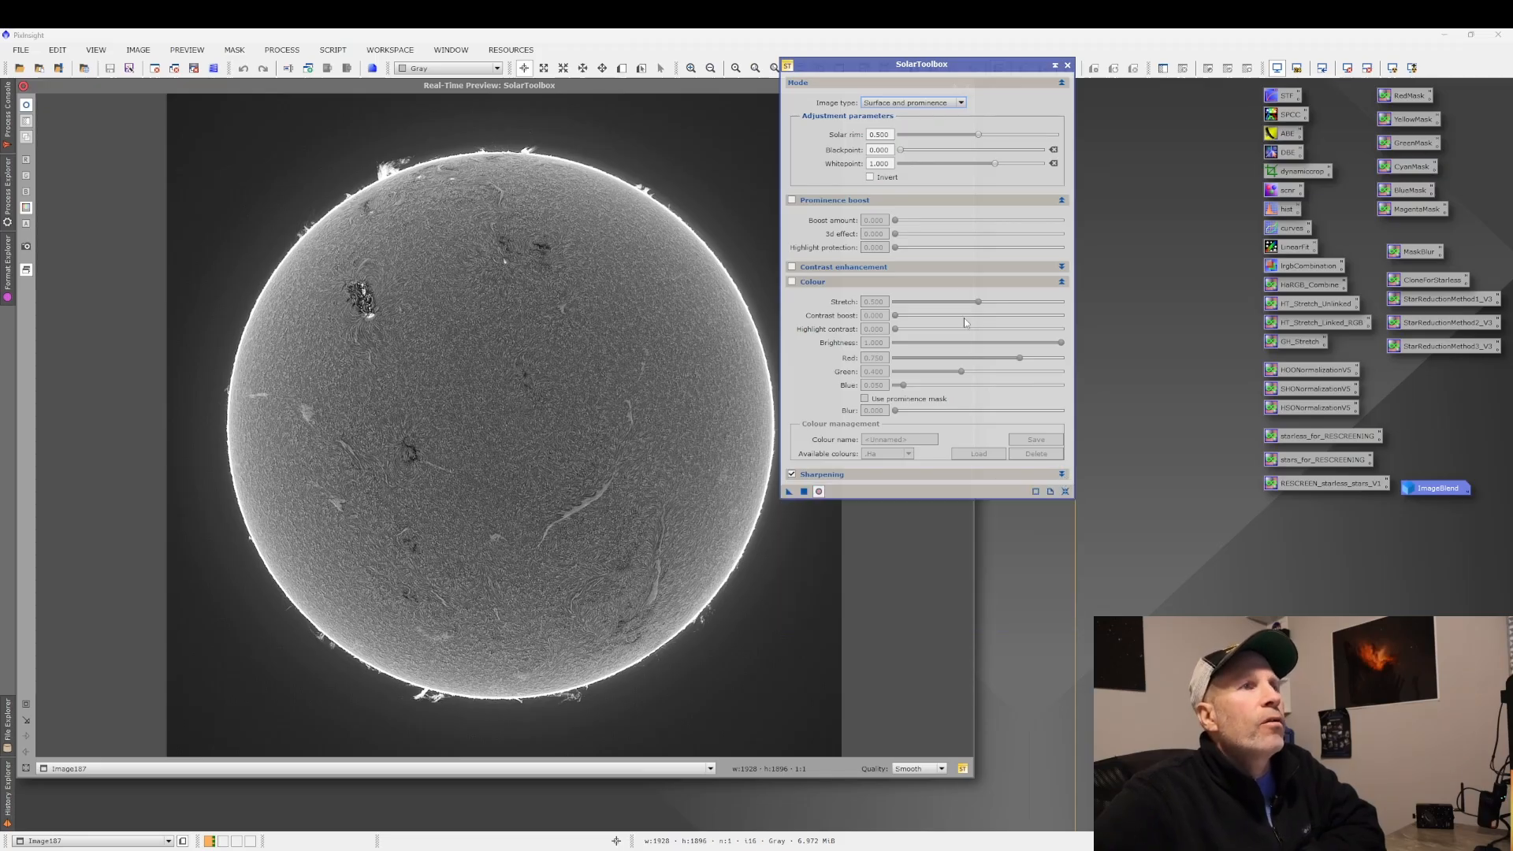
Enable contrast enhancement, compare local contrast values of 2.0, 6.0 and 0.5 in the preview, and set it to 2.5.
click(792, 268)
click(1063, 267)
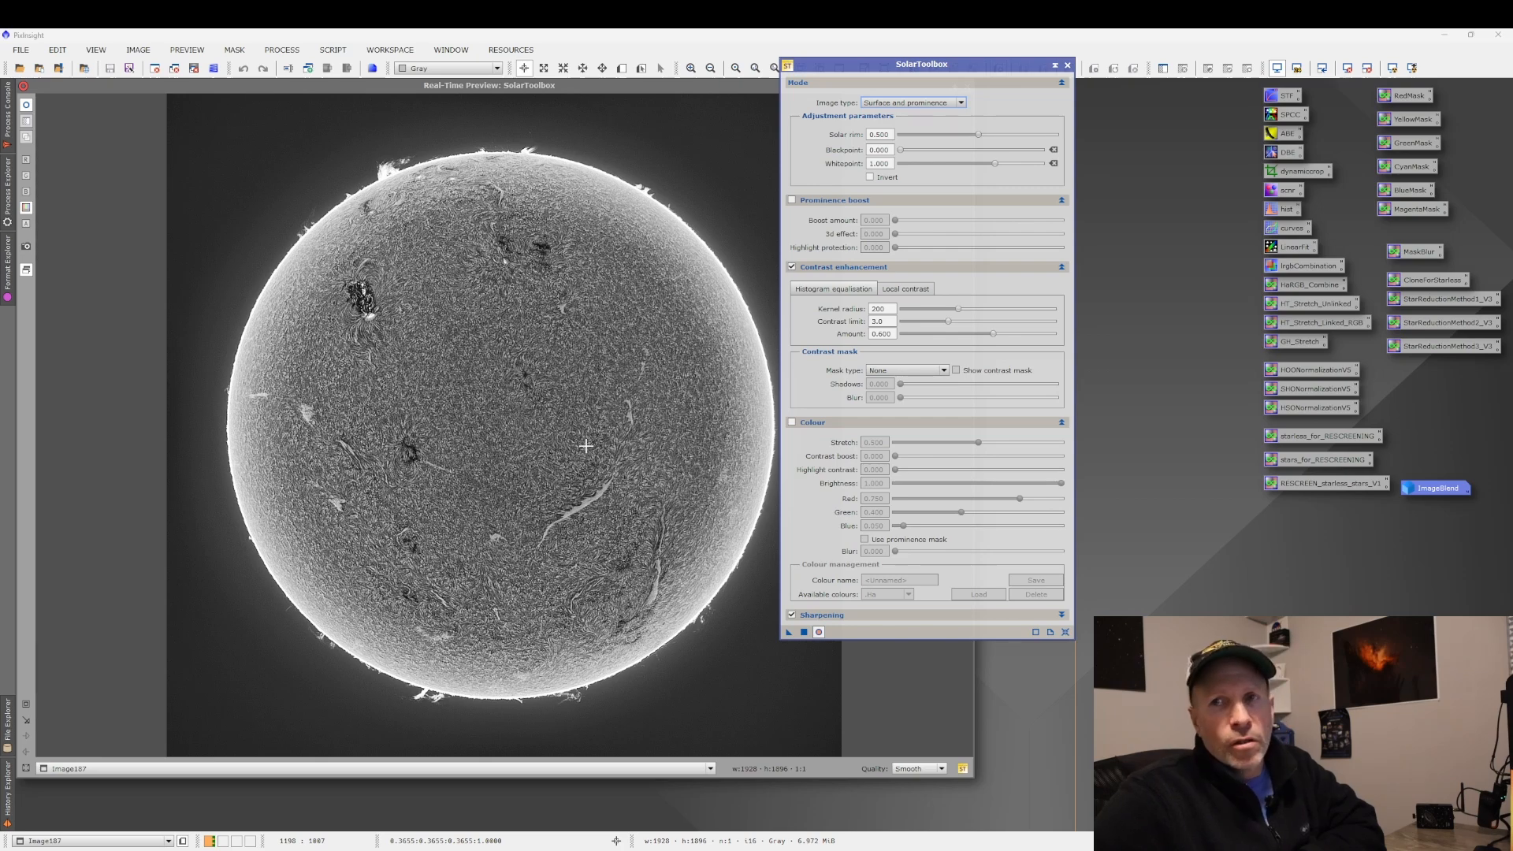
click(906, 289)
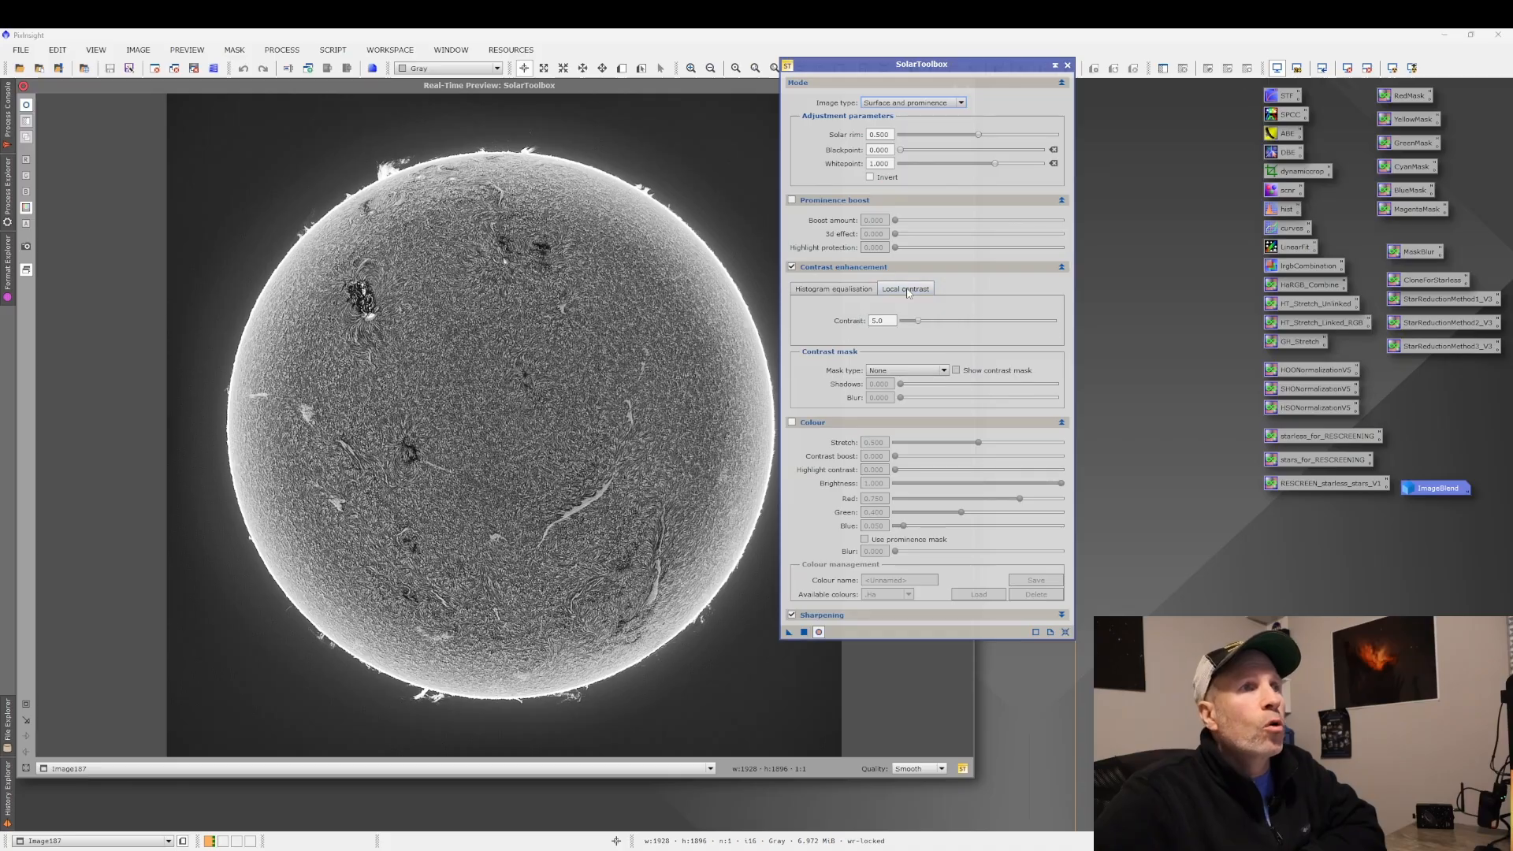
drag(922, 325, 911, 324)
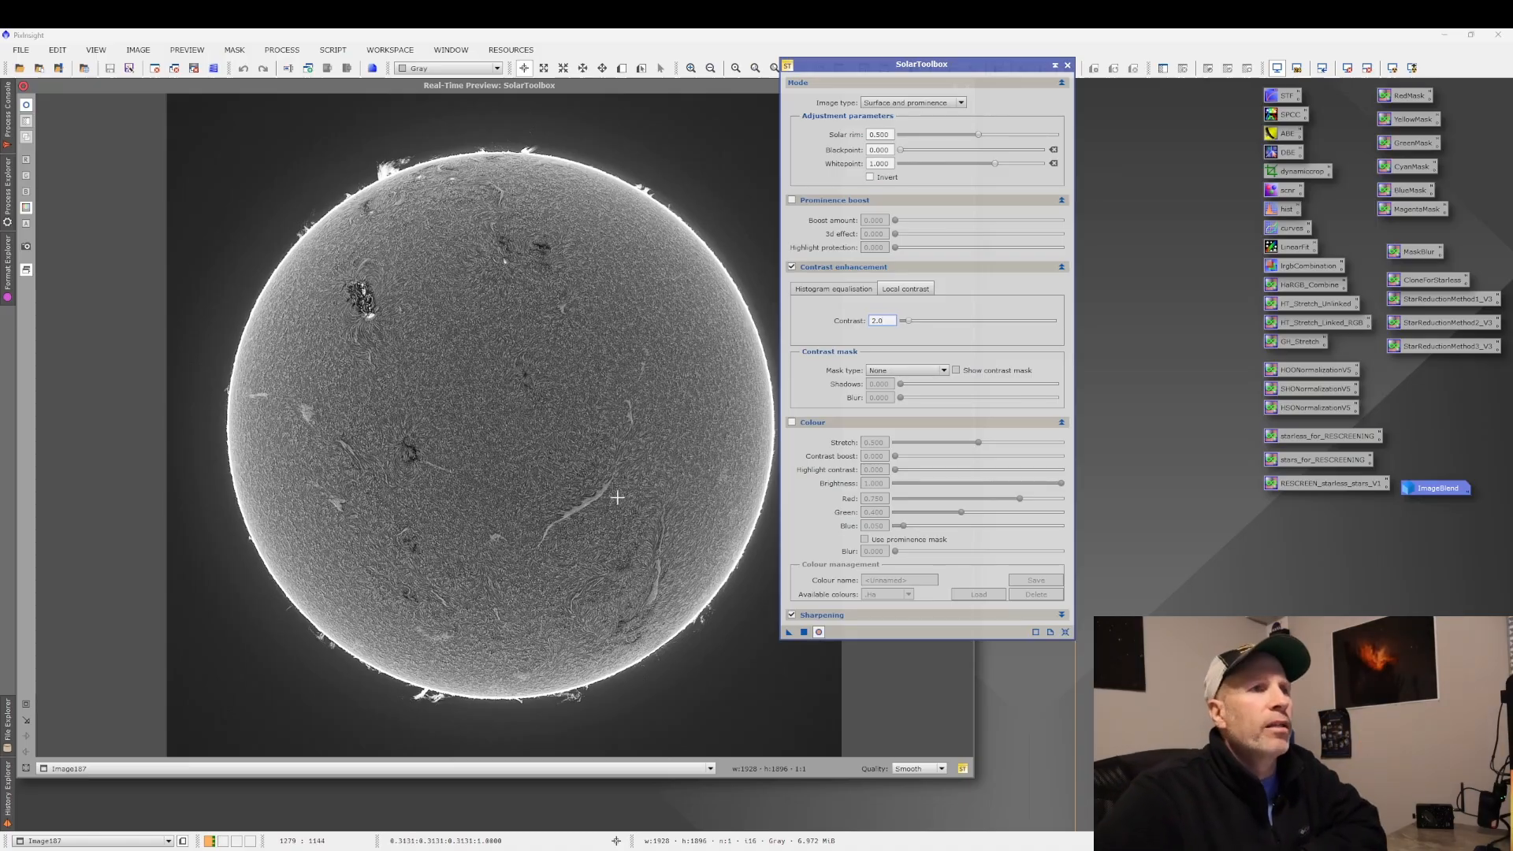
mouse_move(910, 323)
mouse_down()
mouse_move(946, 323)
mouse_move(928, 324)
mouse_up()
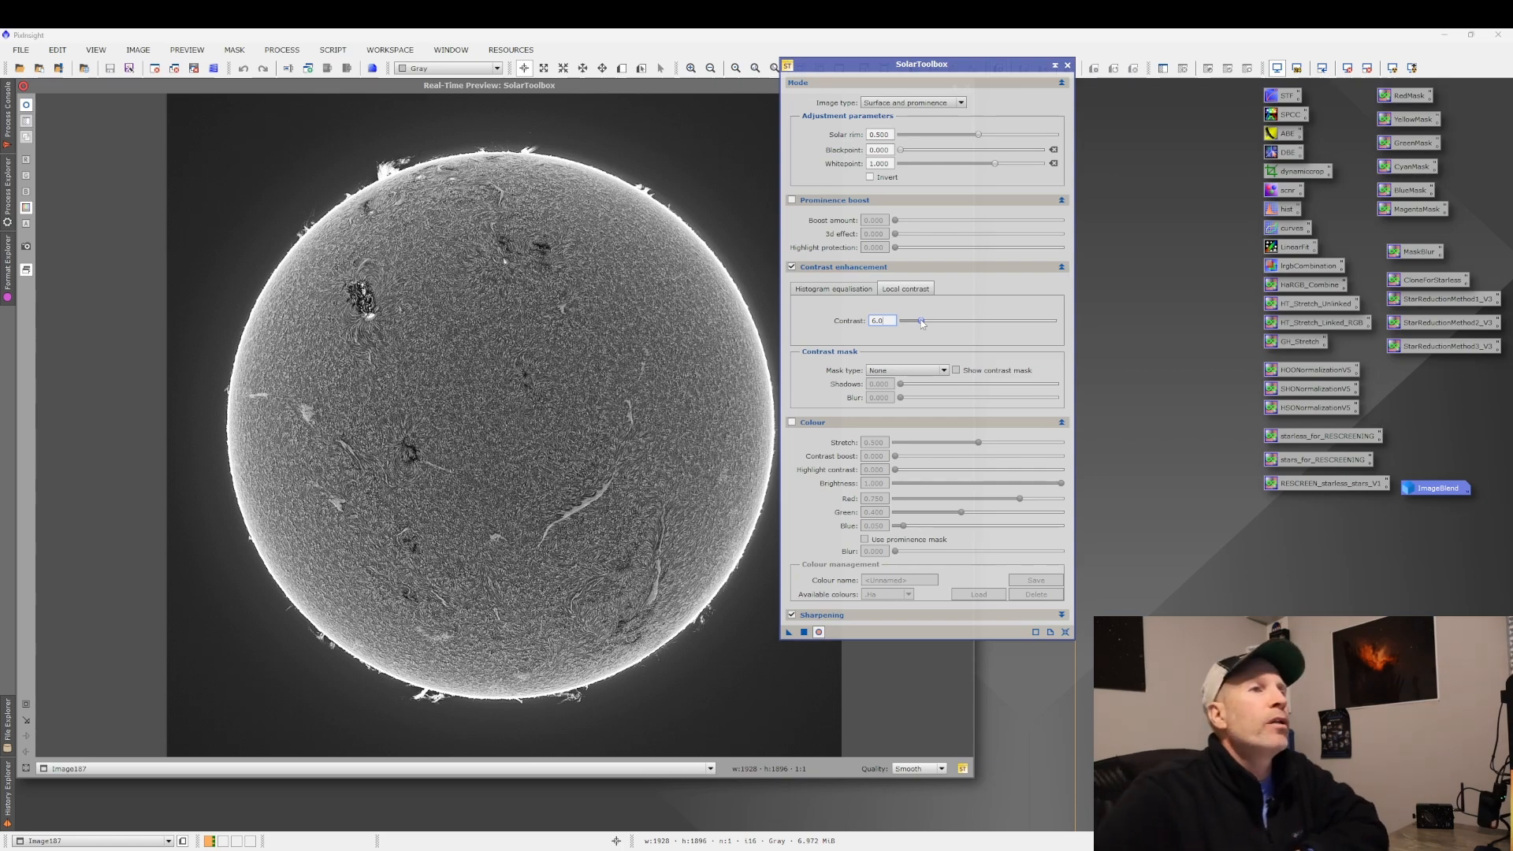
drag(923, 323, 911, 321)
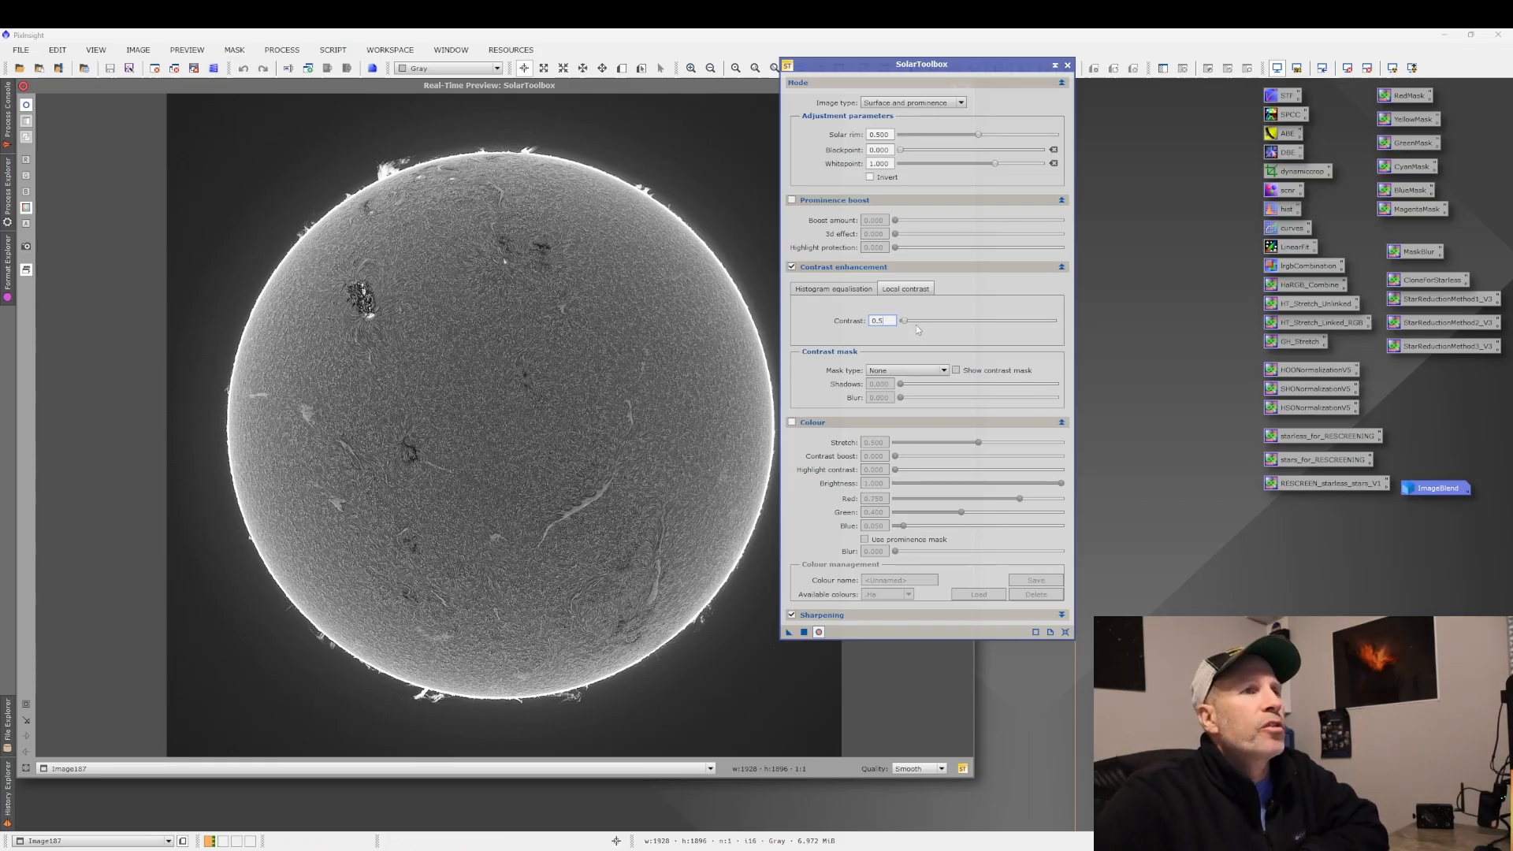
drag(904, 323, 913, 323)
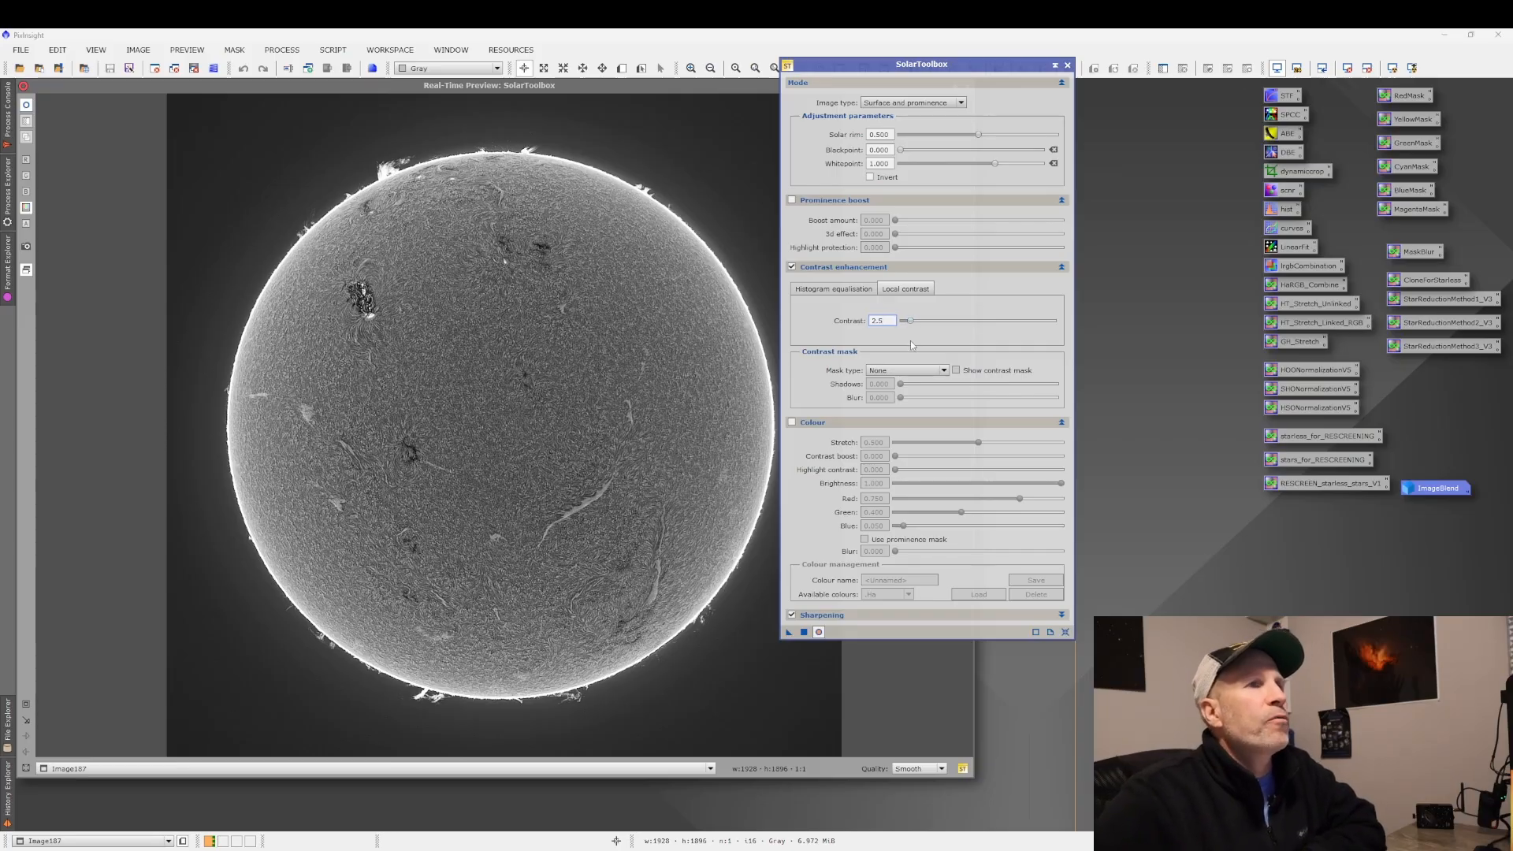
click(1063, 267)
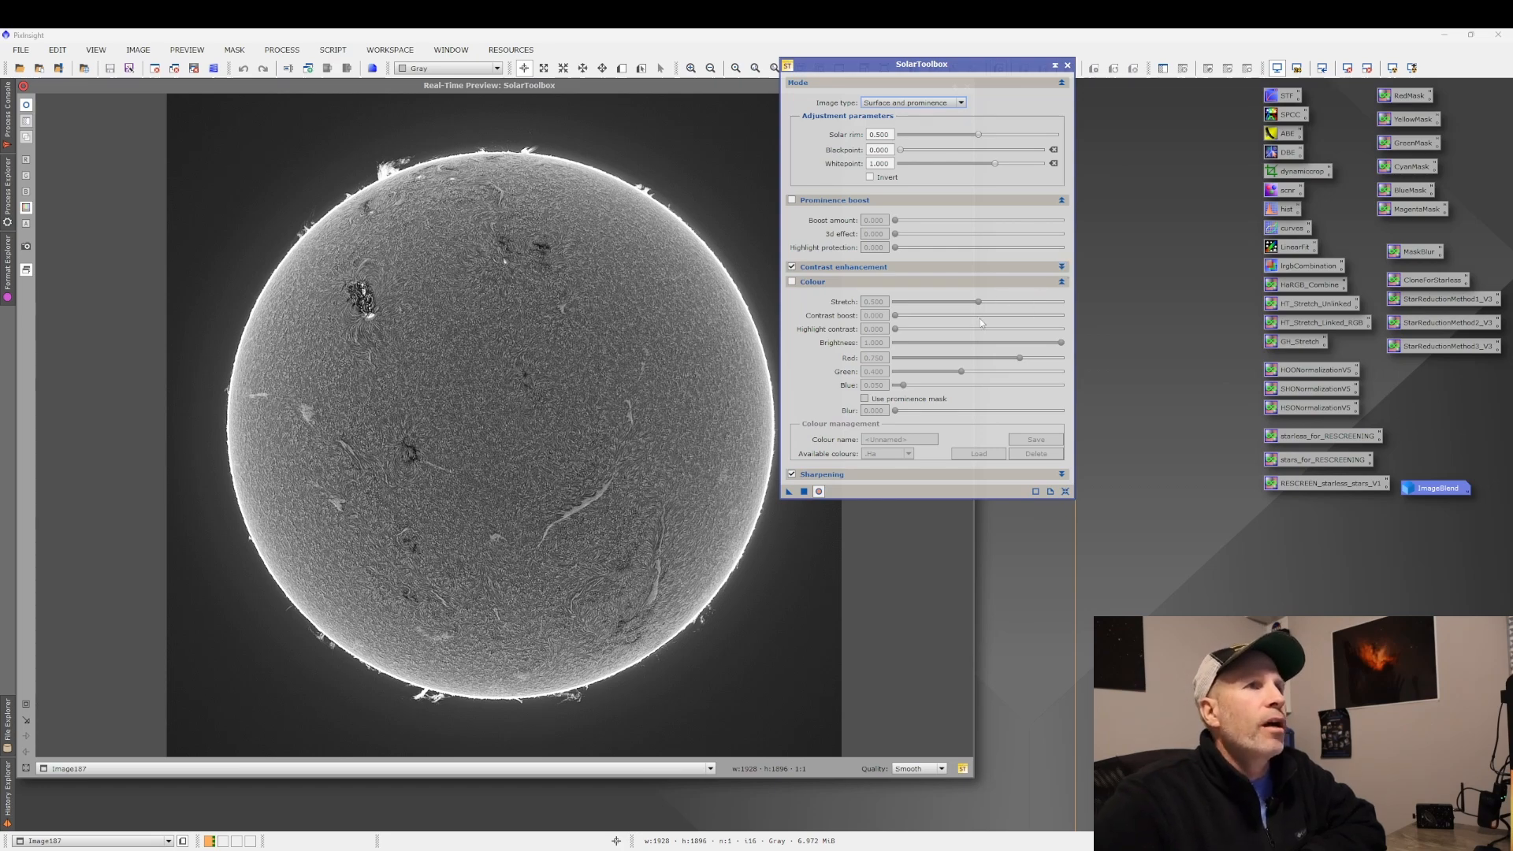
Enable colouring of the solar image, try a red value of 0.430, and set red to 0.700.
click(792, 282)
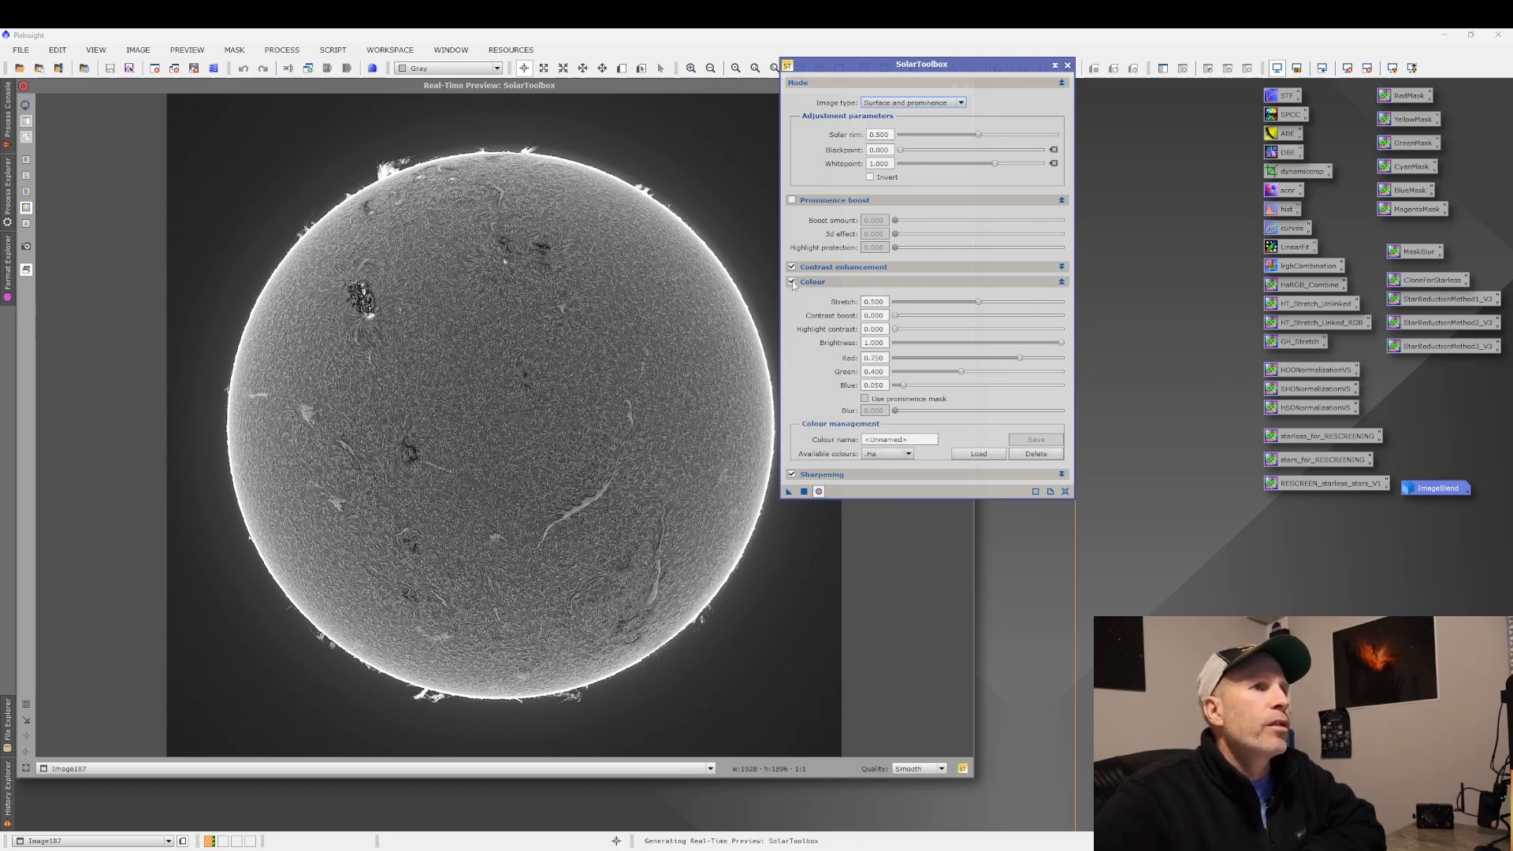
drag(968, 66, 1167, 64)
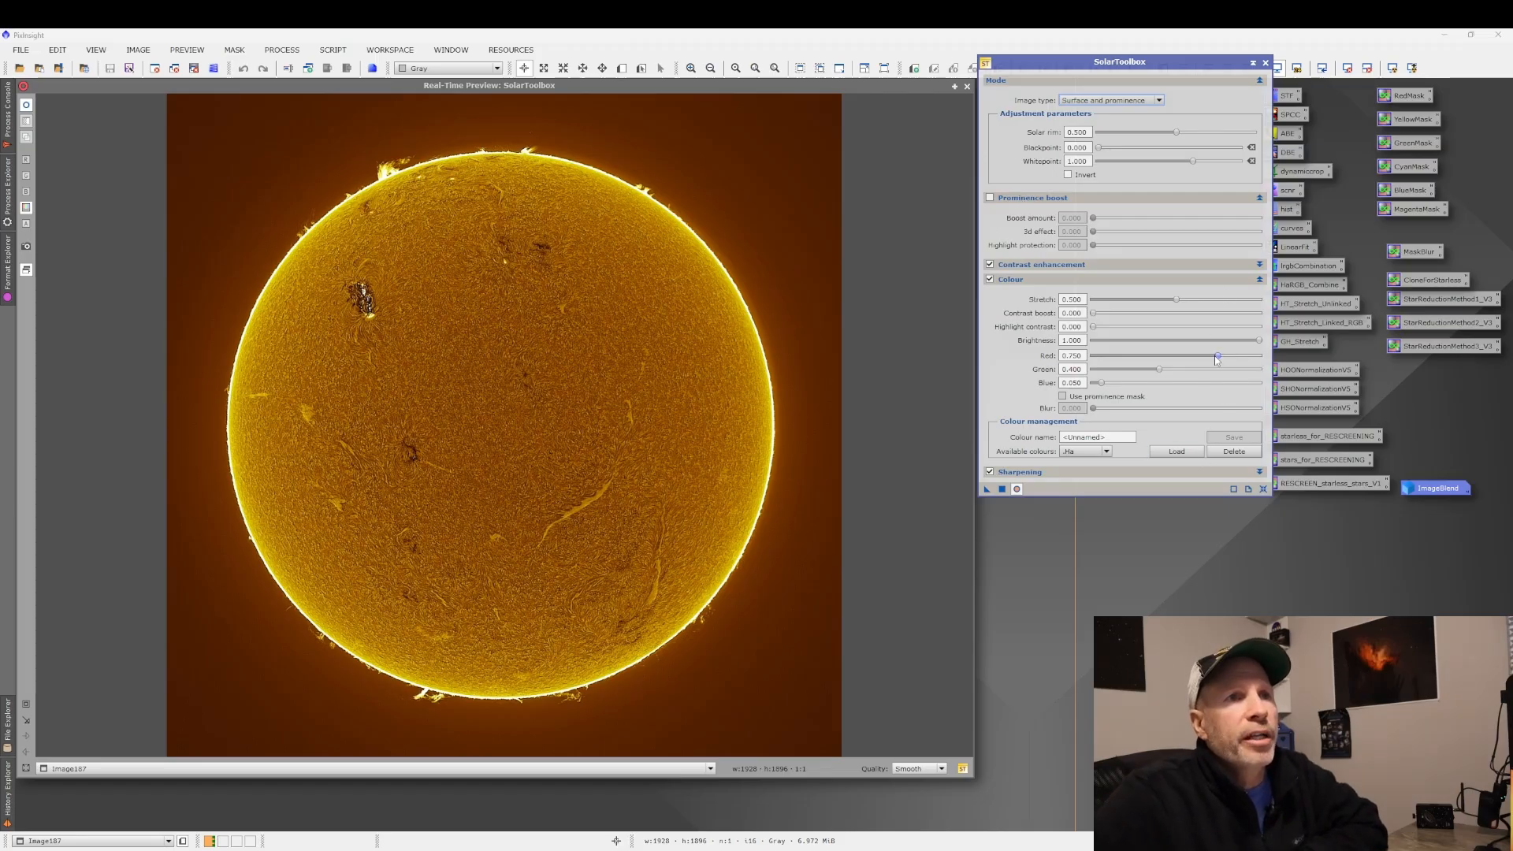
drag(1218, 359, 1165, 363)
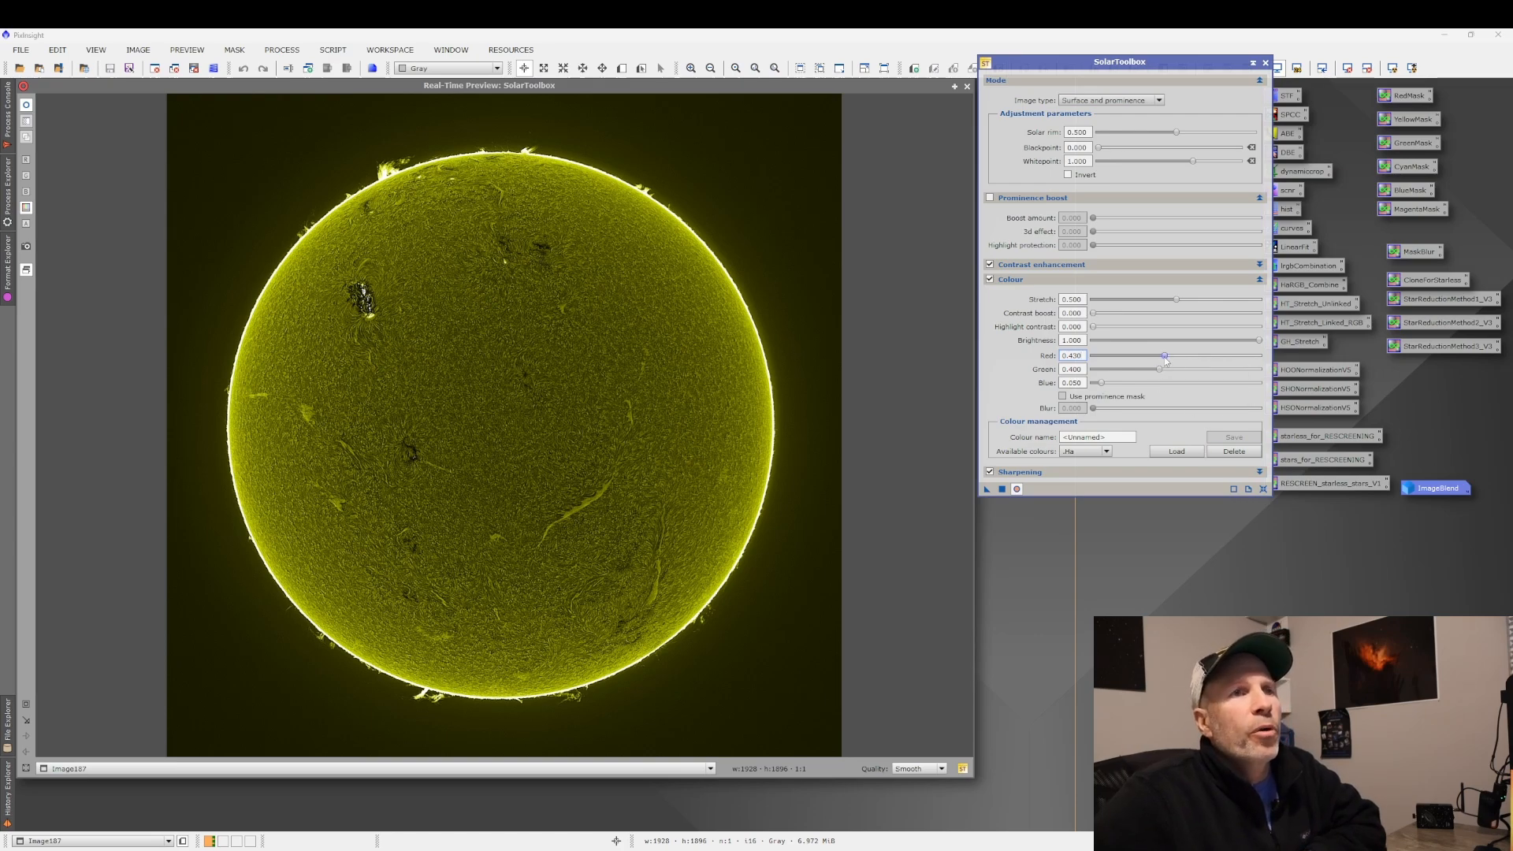
drag(1166, 360, 1213, 362)
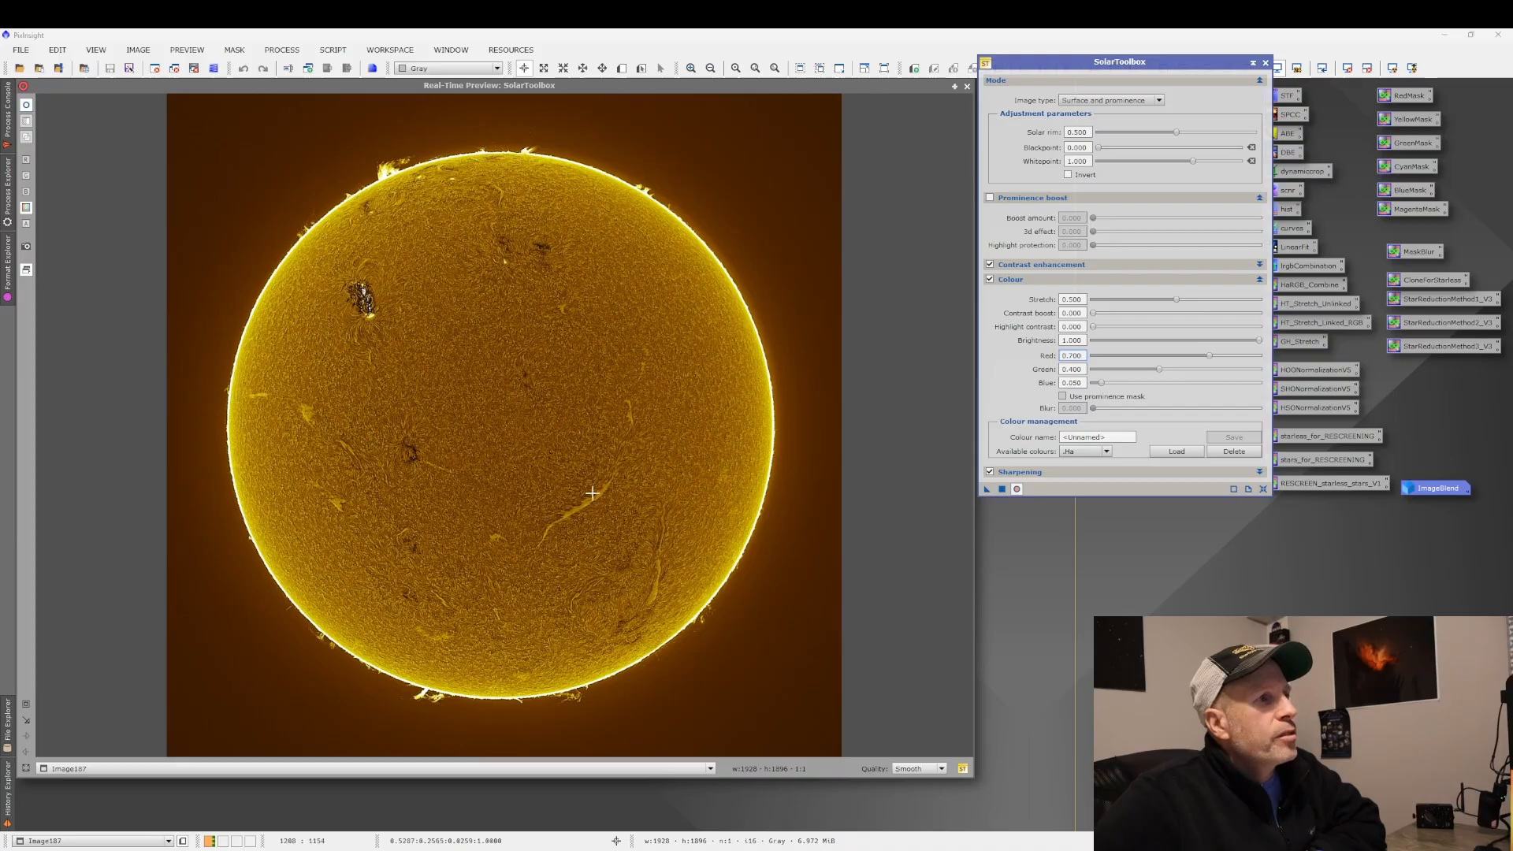
Set the colour contrast boost to 0.260 and the highlight contrast to 0.040.
drag(1094, 313, 1127, 316)
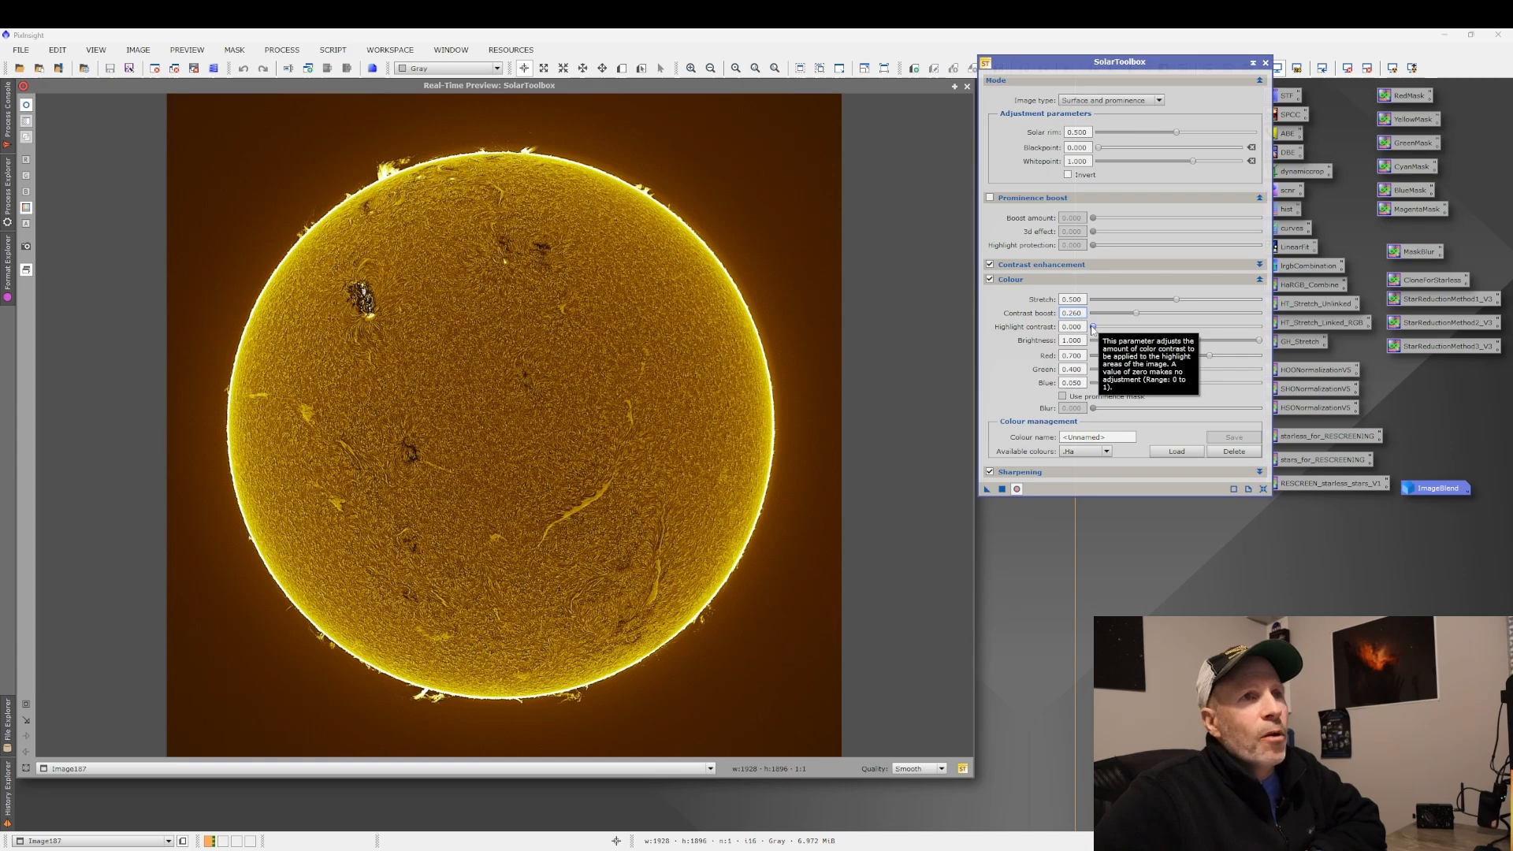
drag(1093, 328, 1180, 329)
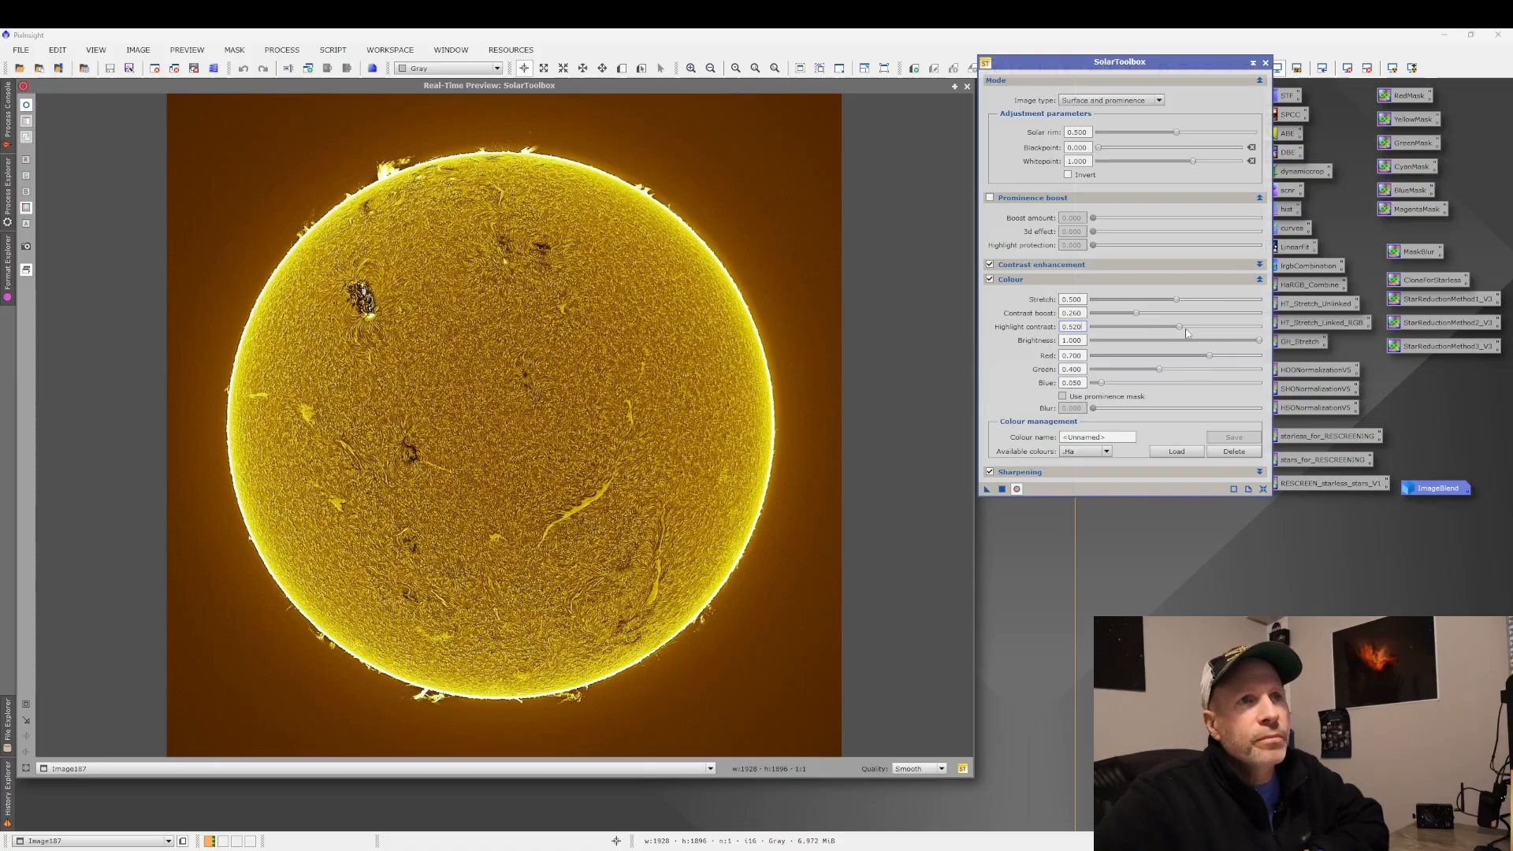
drag(1177, 326, 1103, 331)
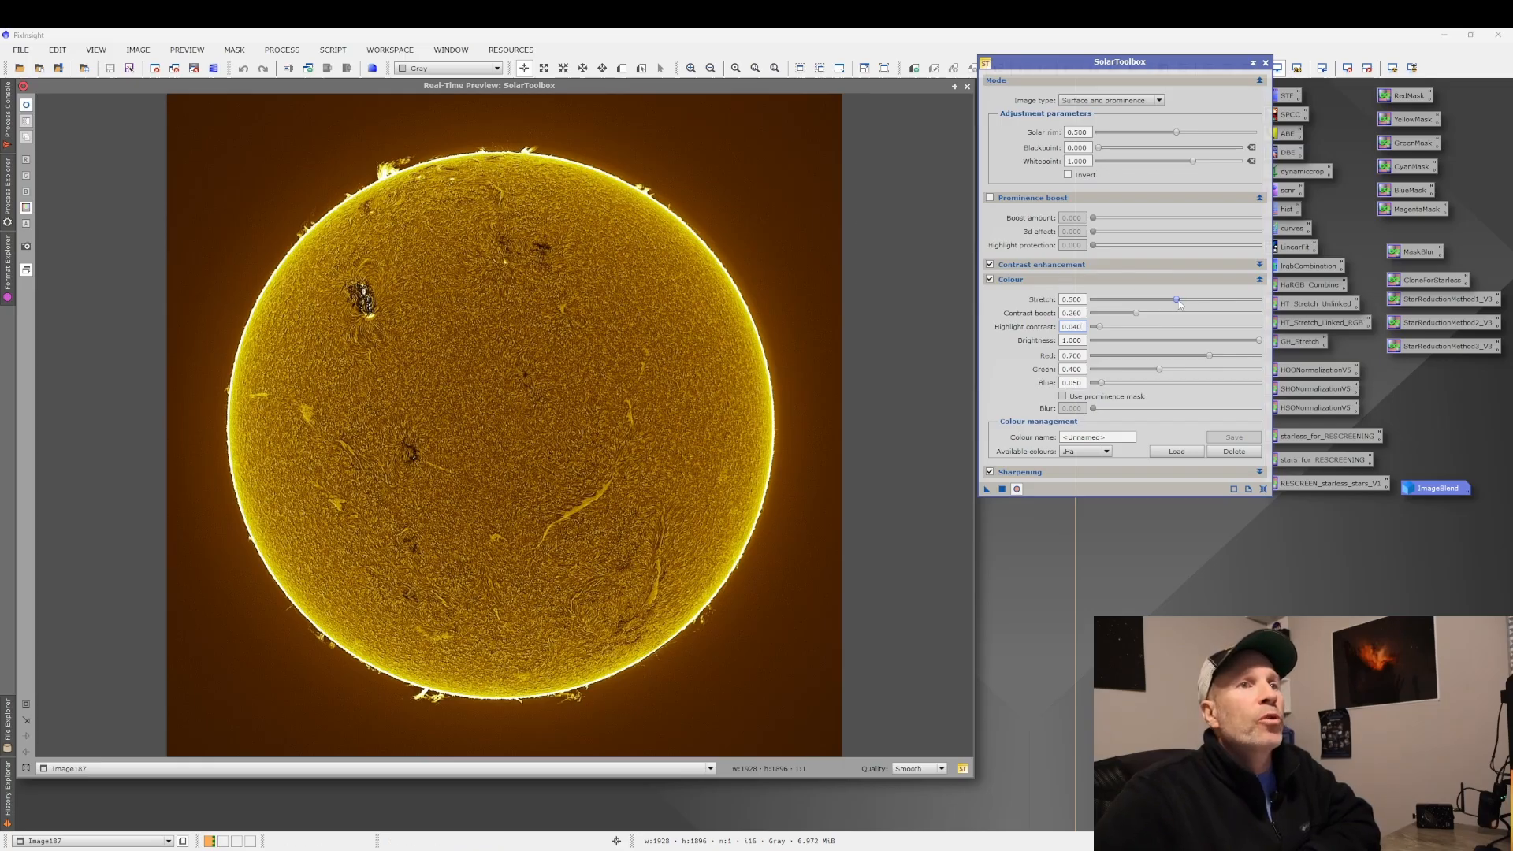
Balance the image tones with a colour stretch of 0.480, a blackpoint of 0.050 and a whitepoint slightly below 1.000.
drag(1178, 303, 1196, 304)
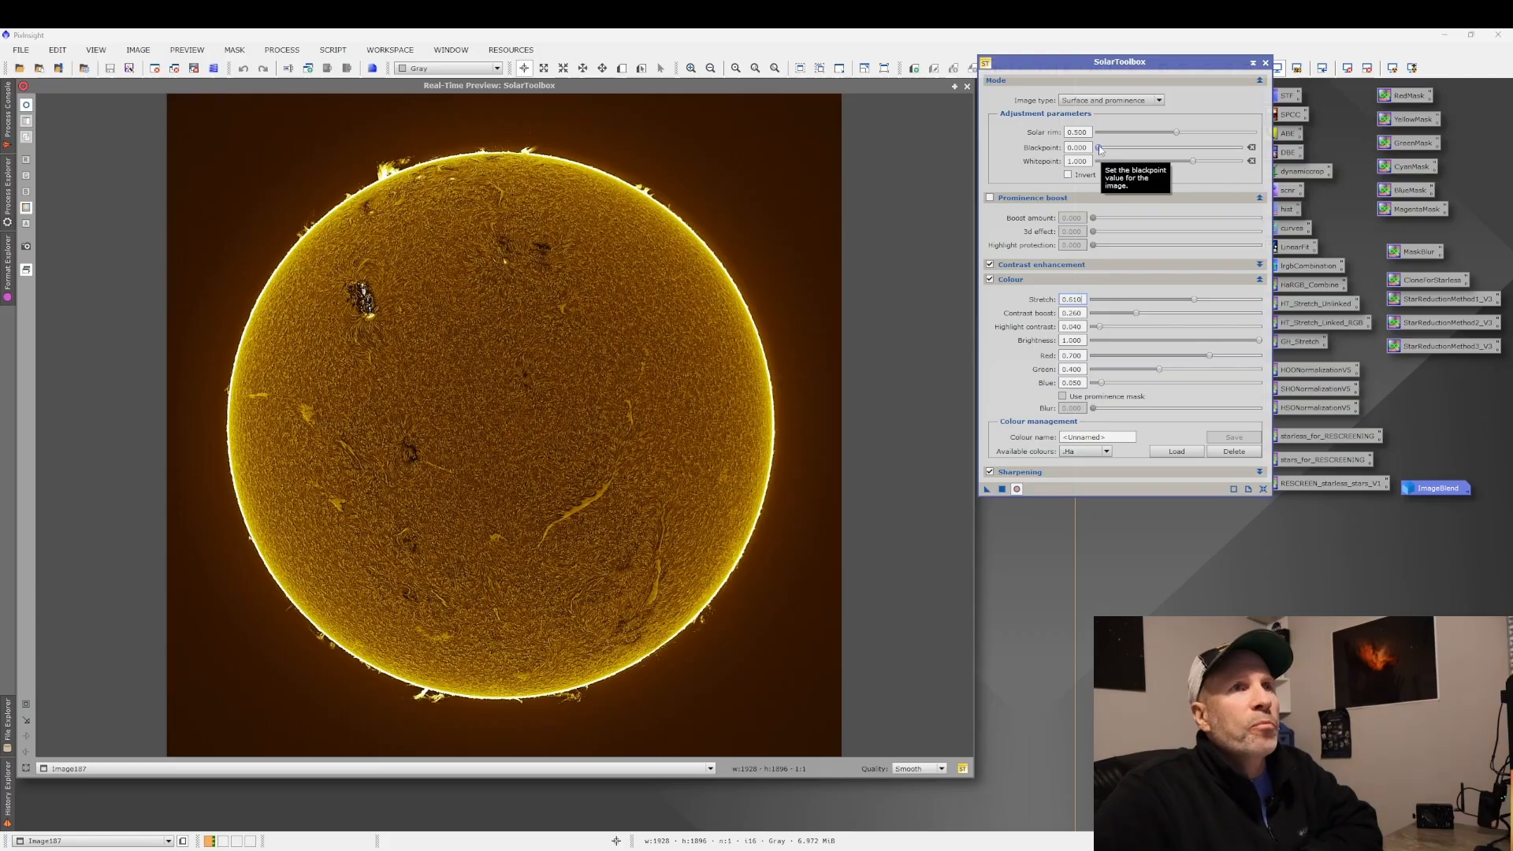
drag(1099, 149, 1106, 150)
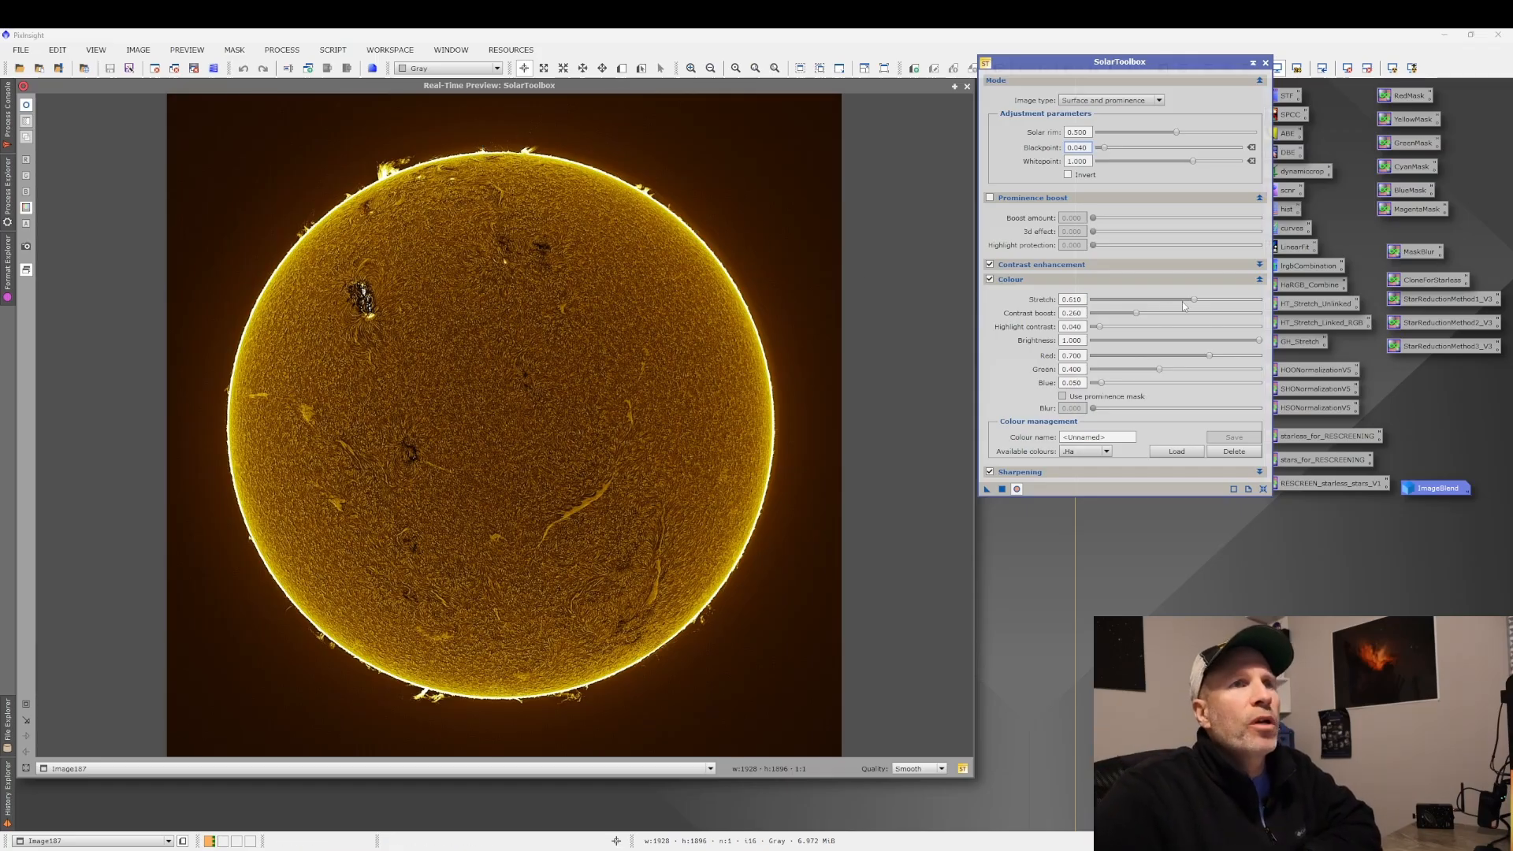
drag(1195, 297, 1181, 300)
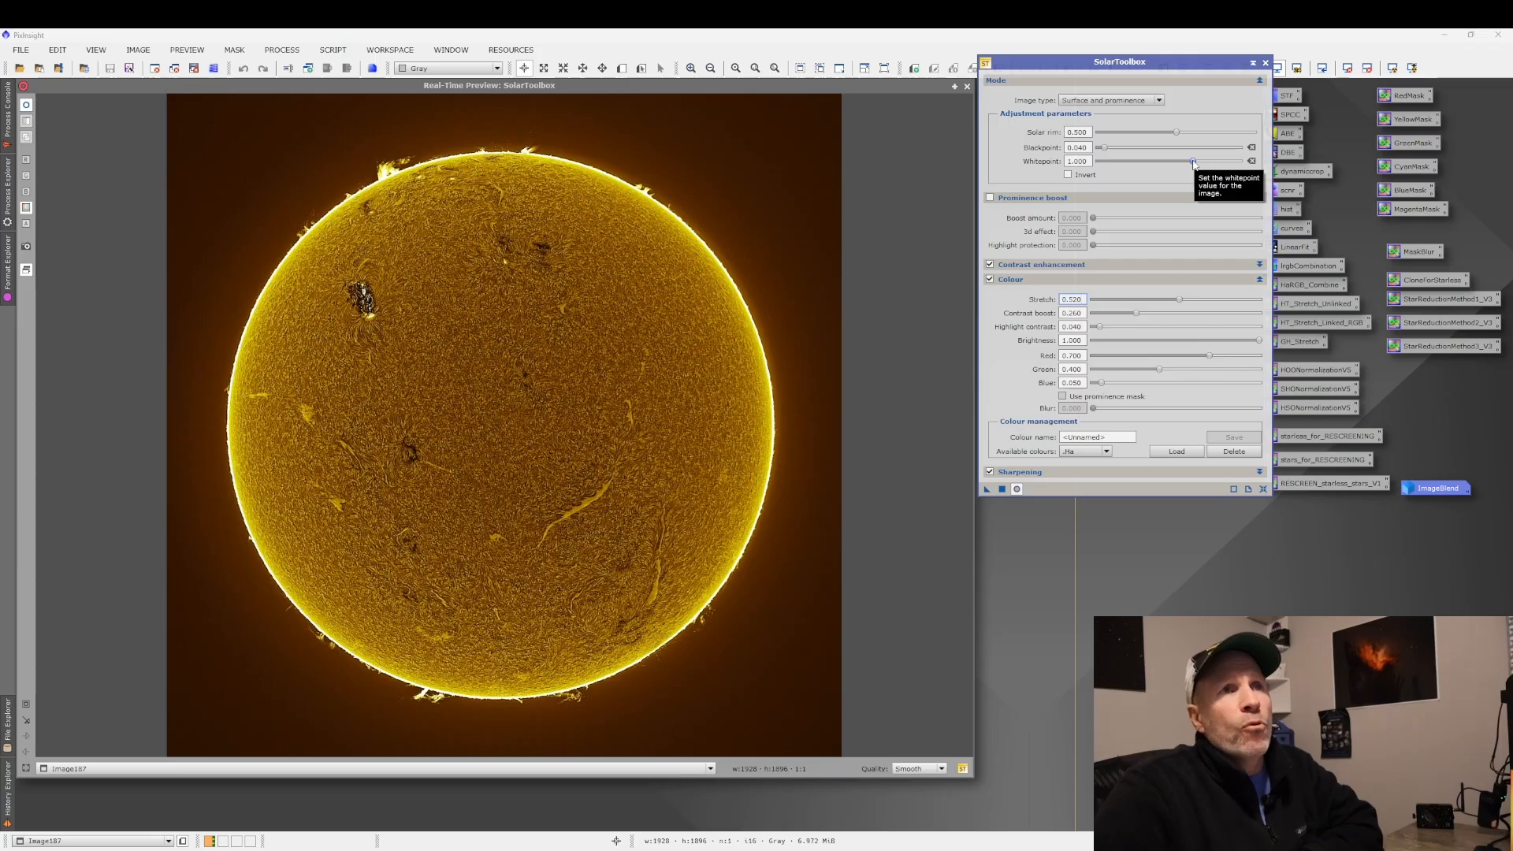
drag(1193, 163, 1191, 165)
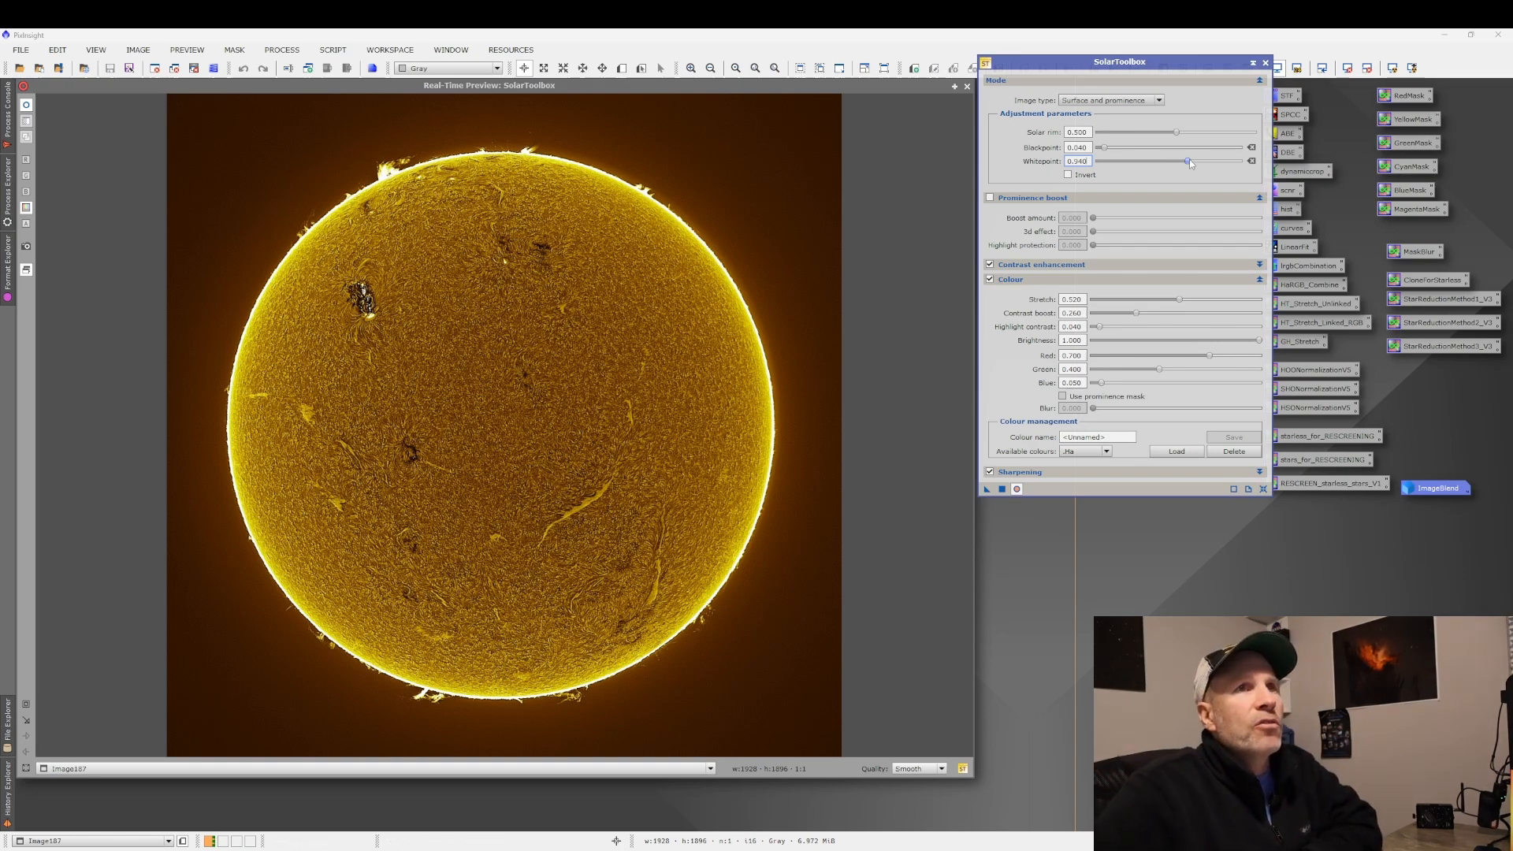
drag(1189, 160, 1193, 162)
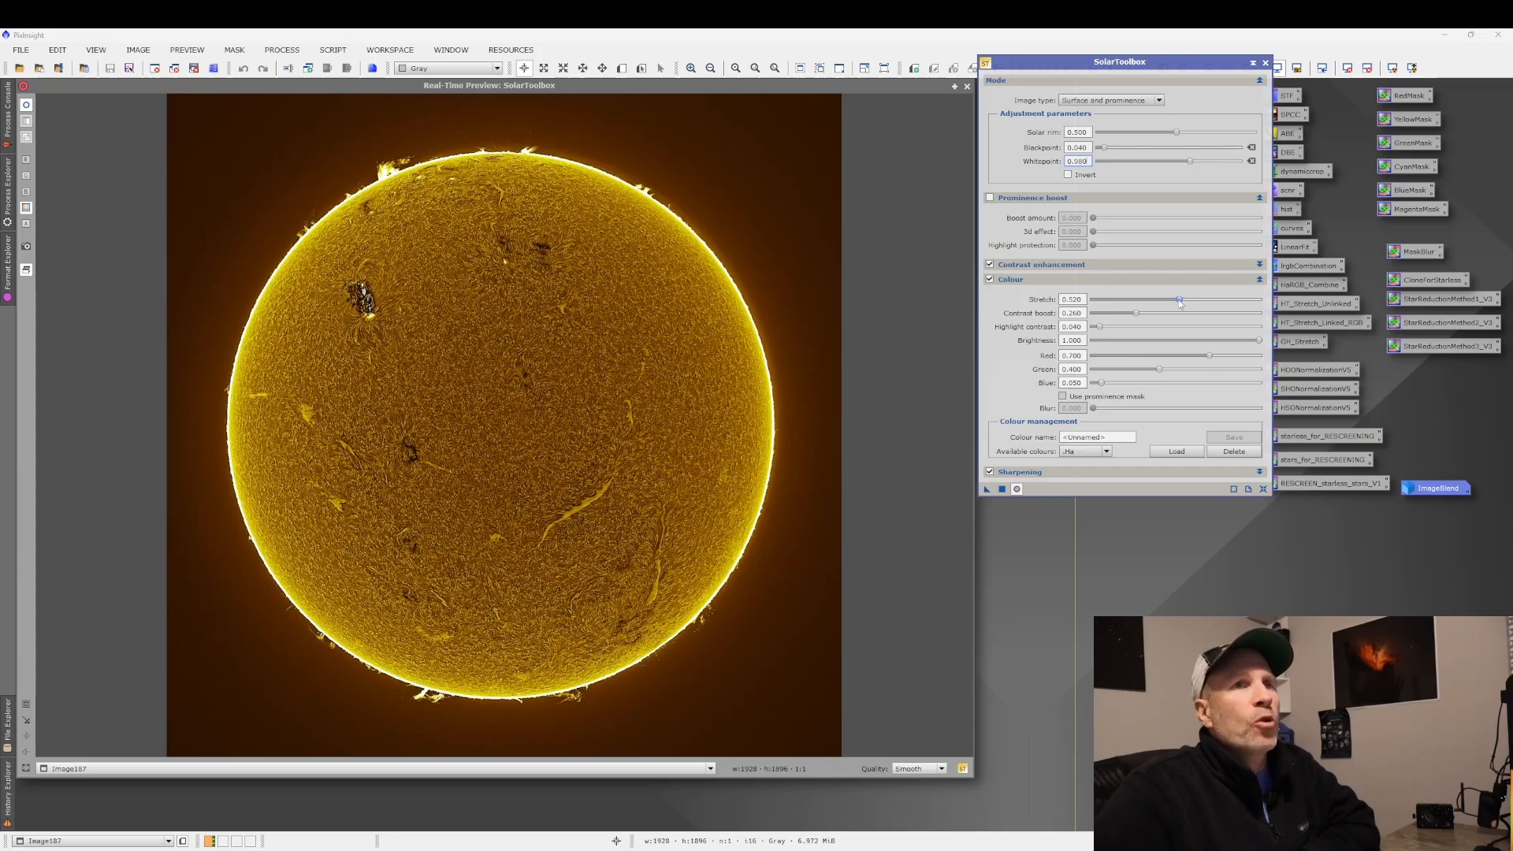
drag(1180, 302, 1174, 303)
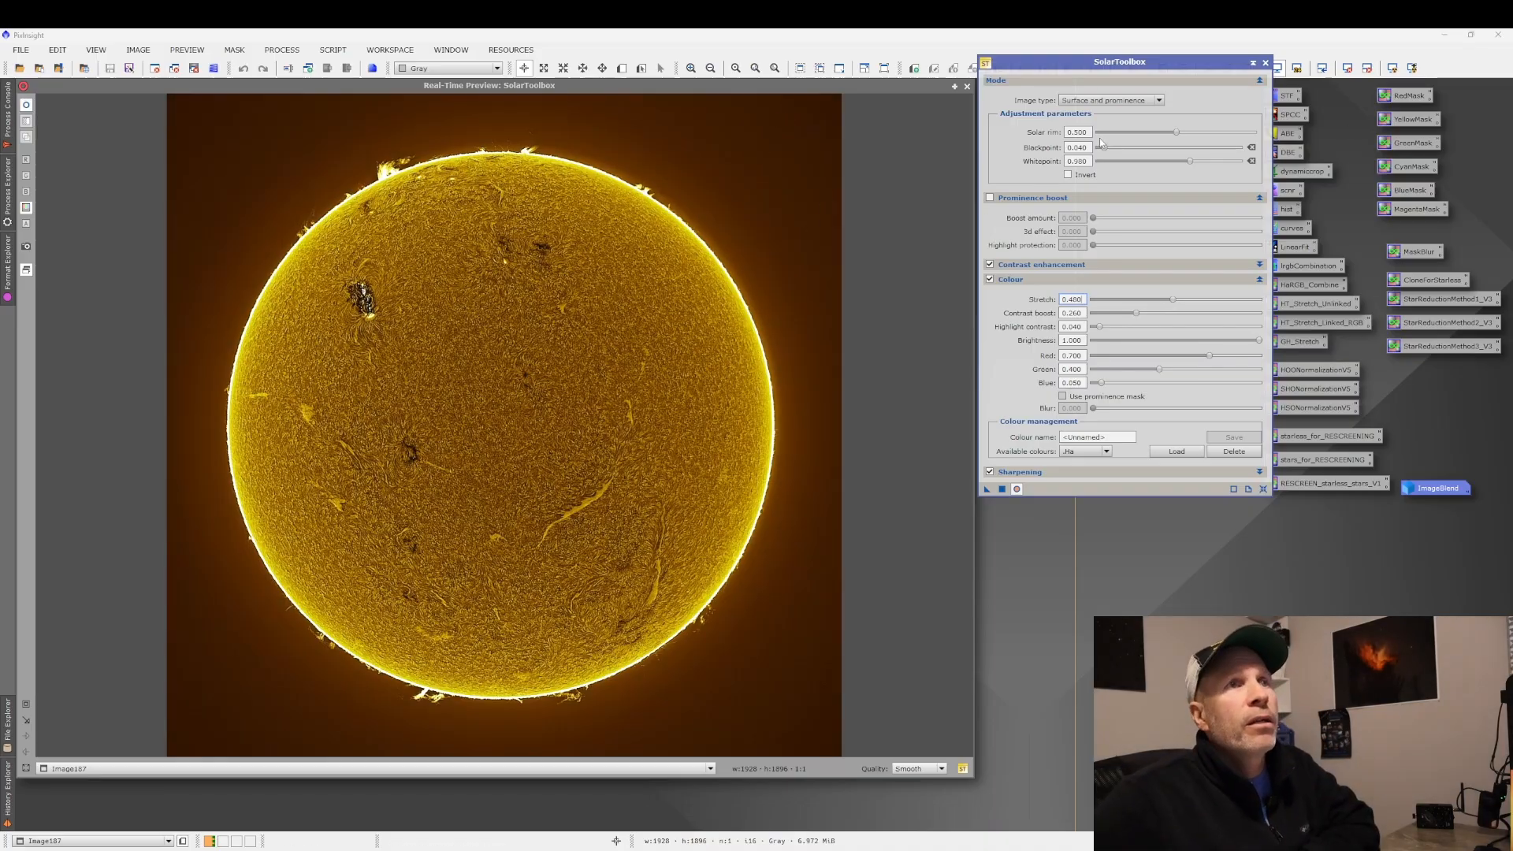
drag(1108, 151, 1110, 152)
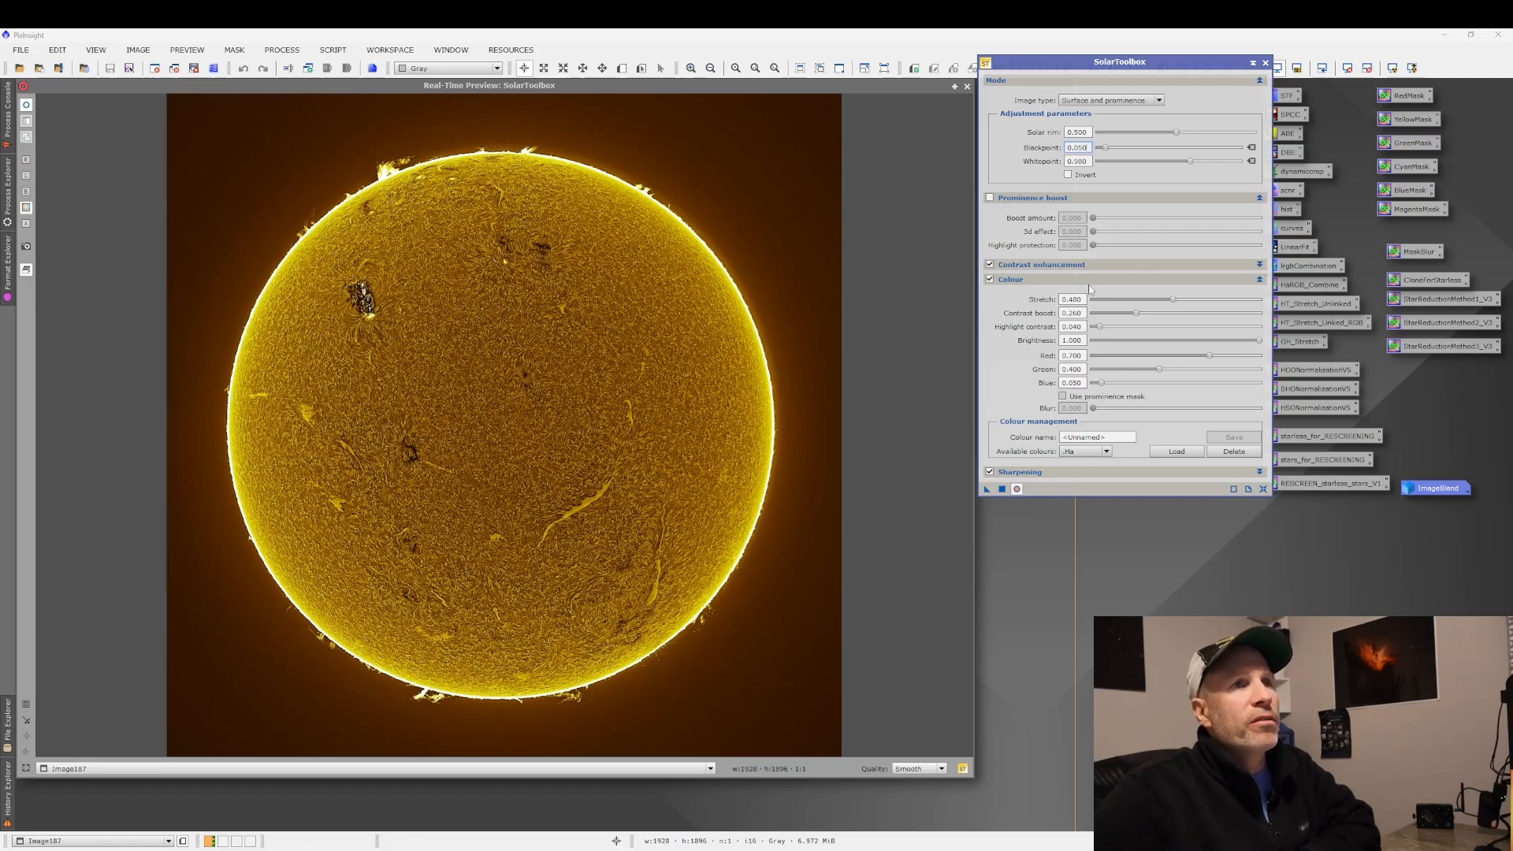
Try local contrast values of 3.5 and 12 on the coloured preview, and return the contrast to 2.5.
click(1260, 266)
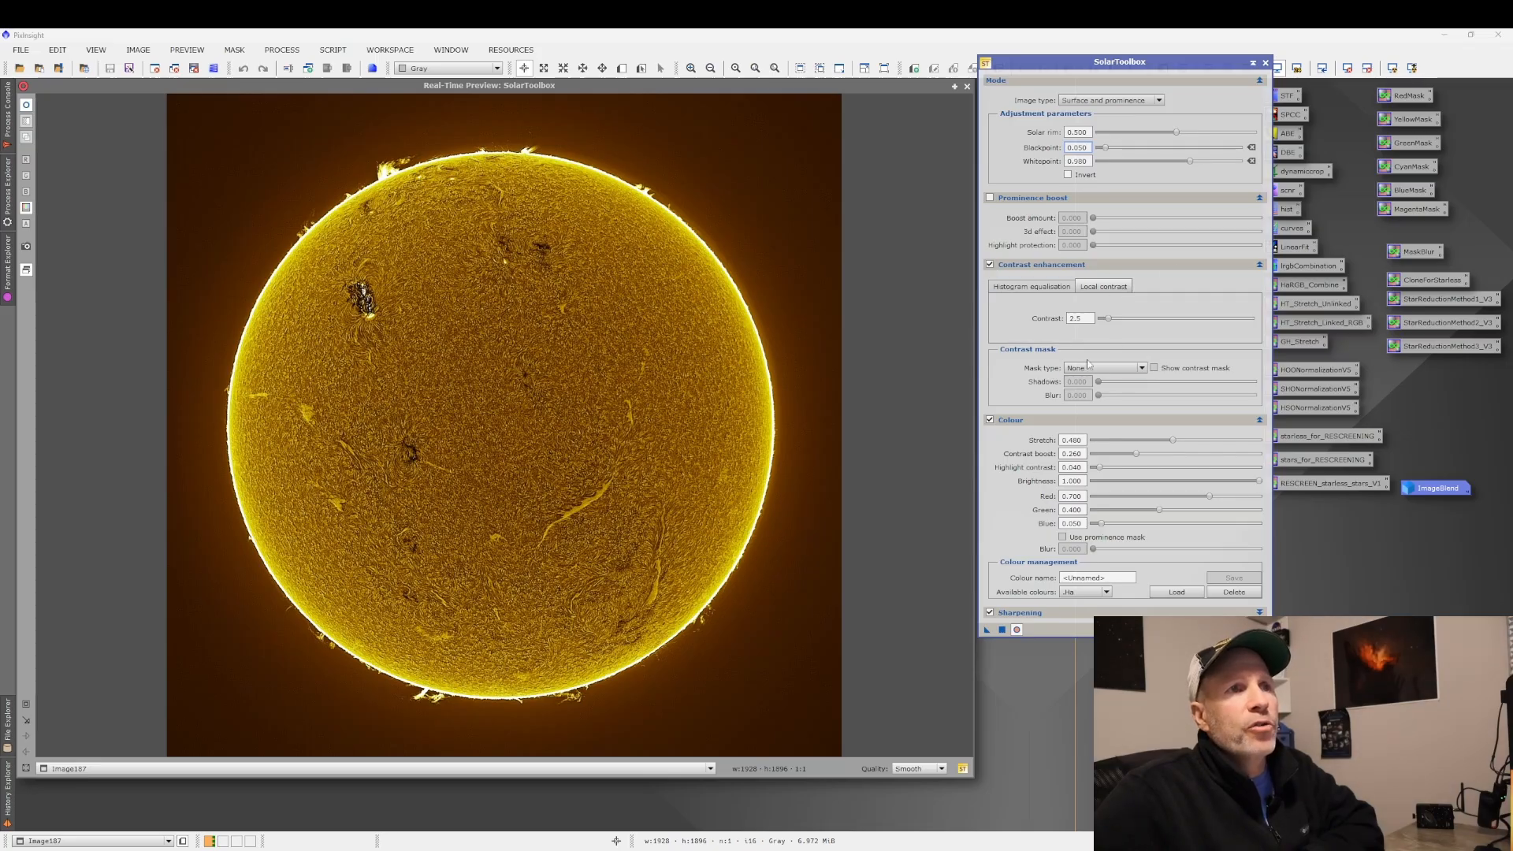
drag(1108, 319, 1113, 321)
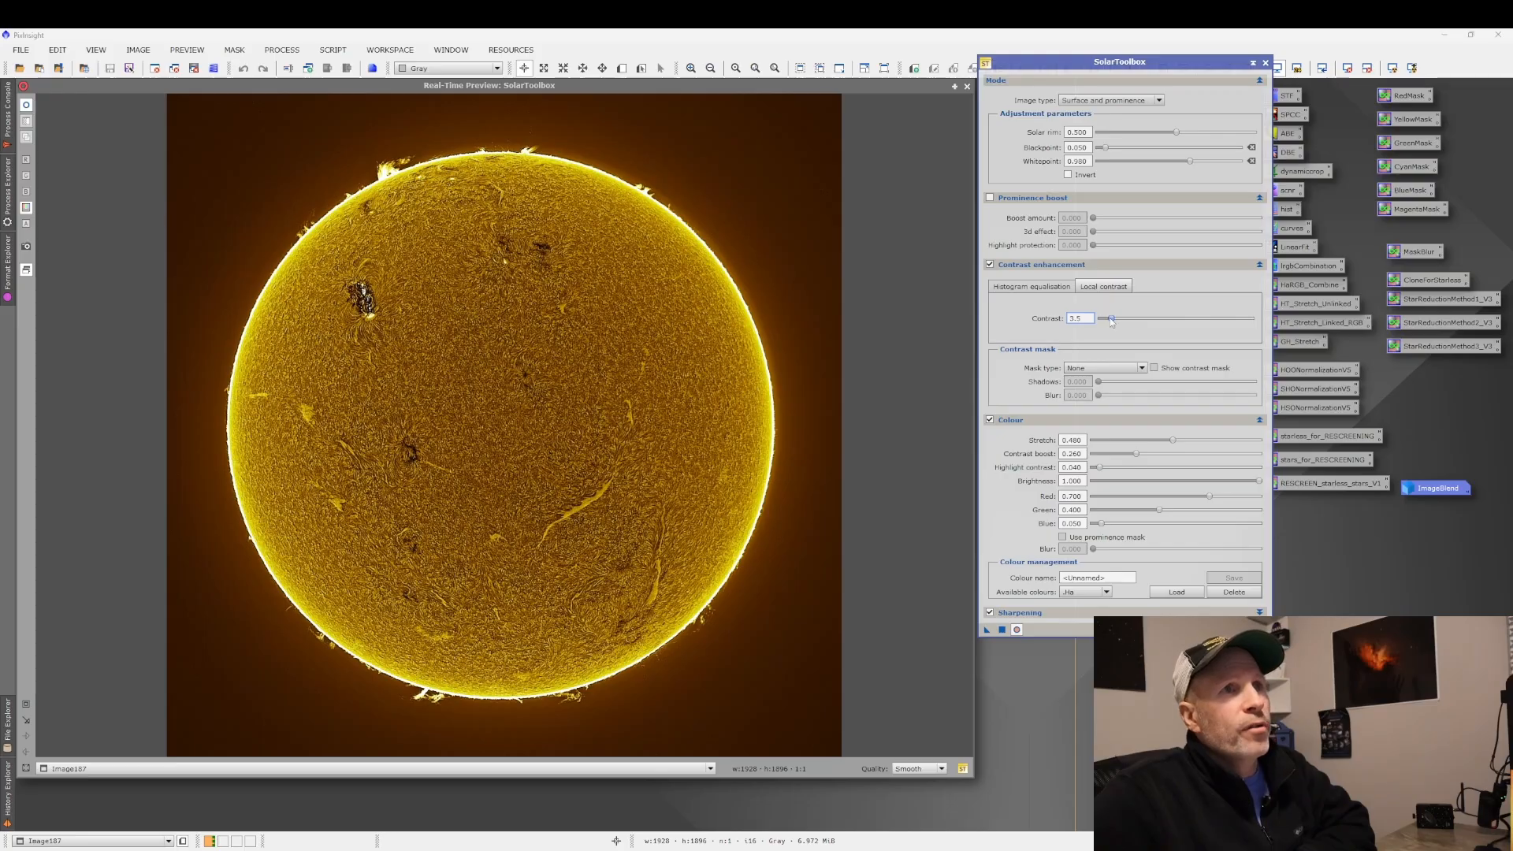
drag(1126, 322, 1138, 322)
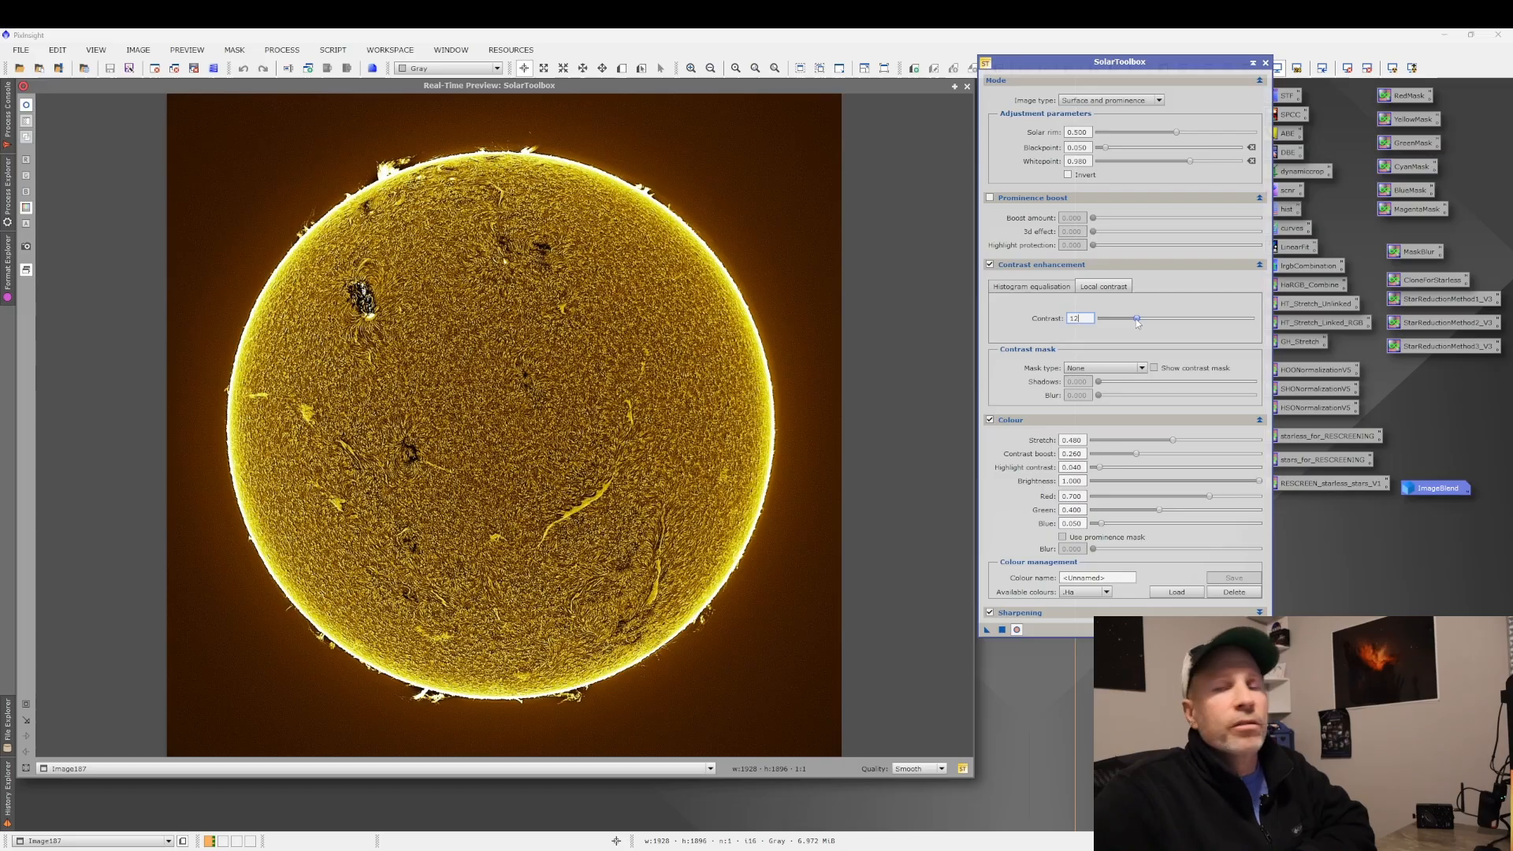
drag(1138, 319, 1111, 319)
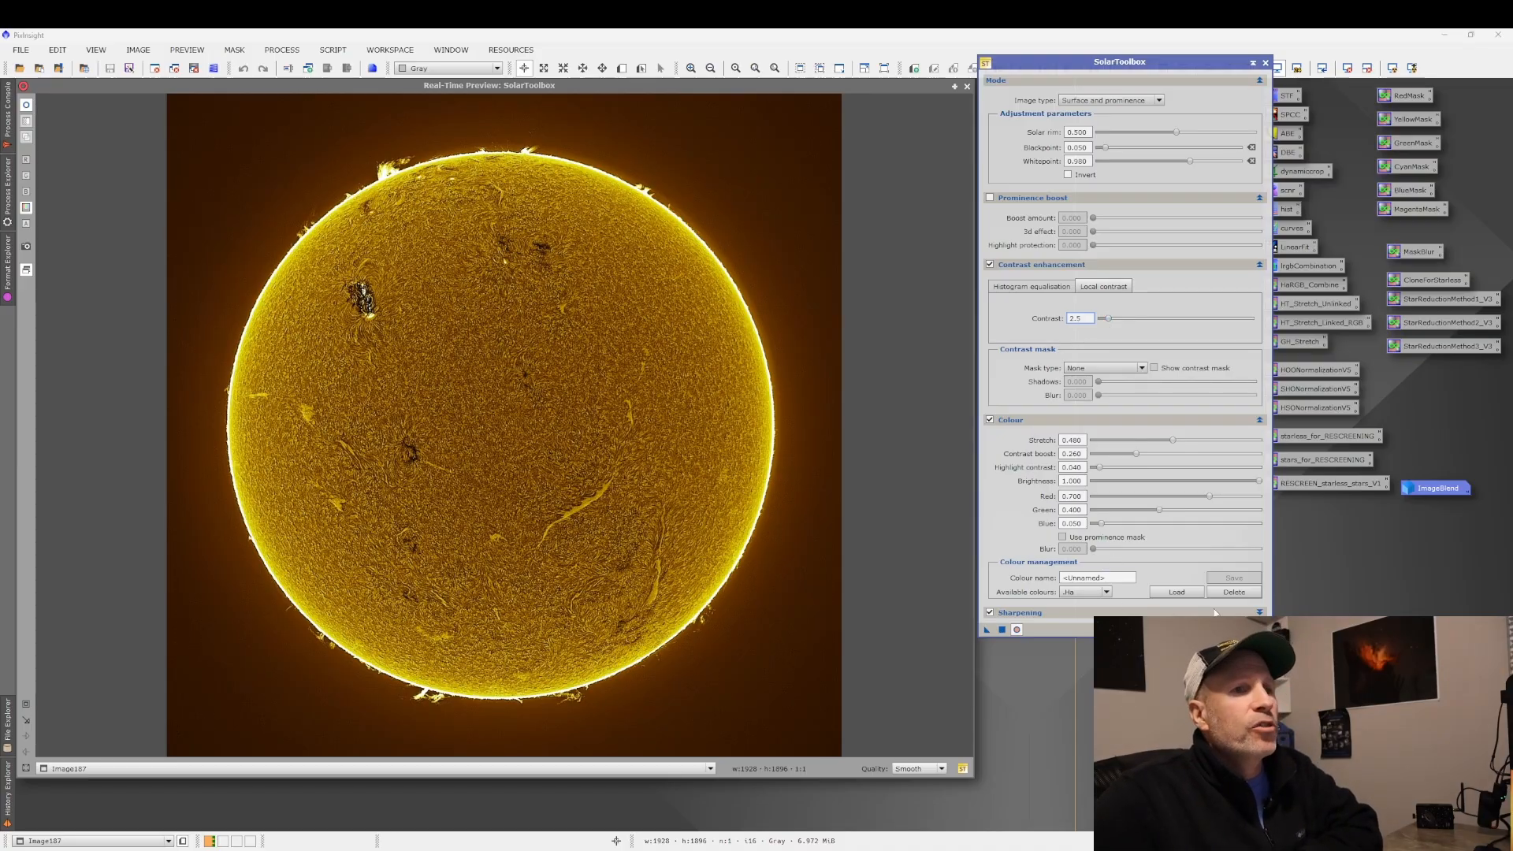
Enable the prominence boost and set its boost amount to 0.050.
click(1260, 421)
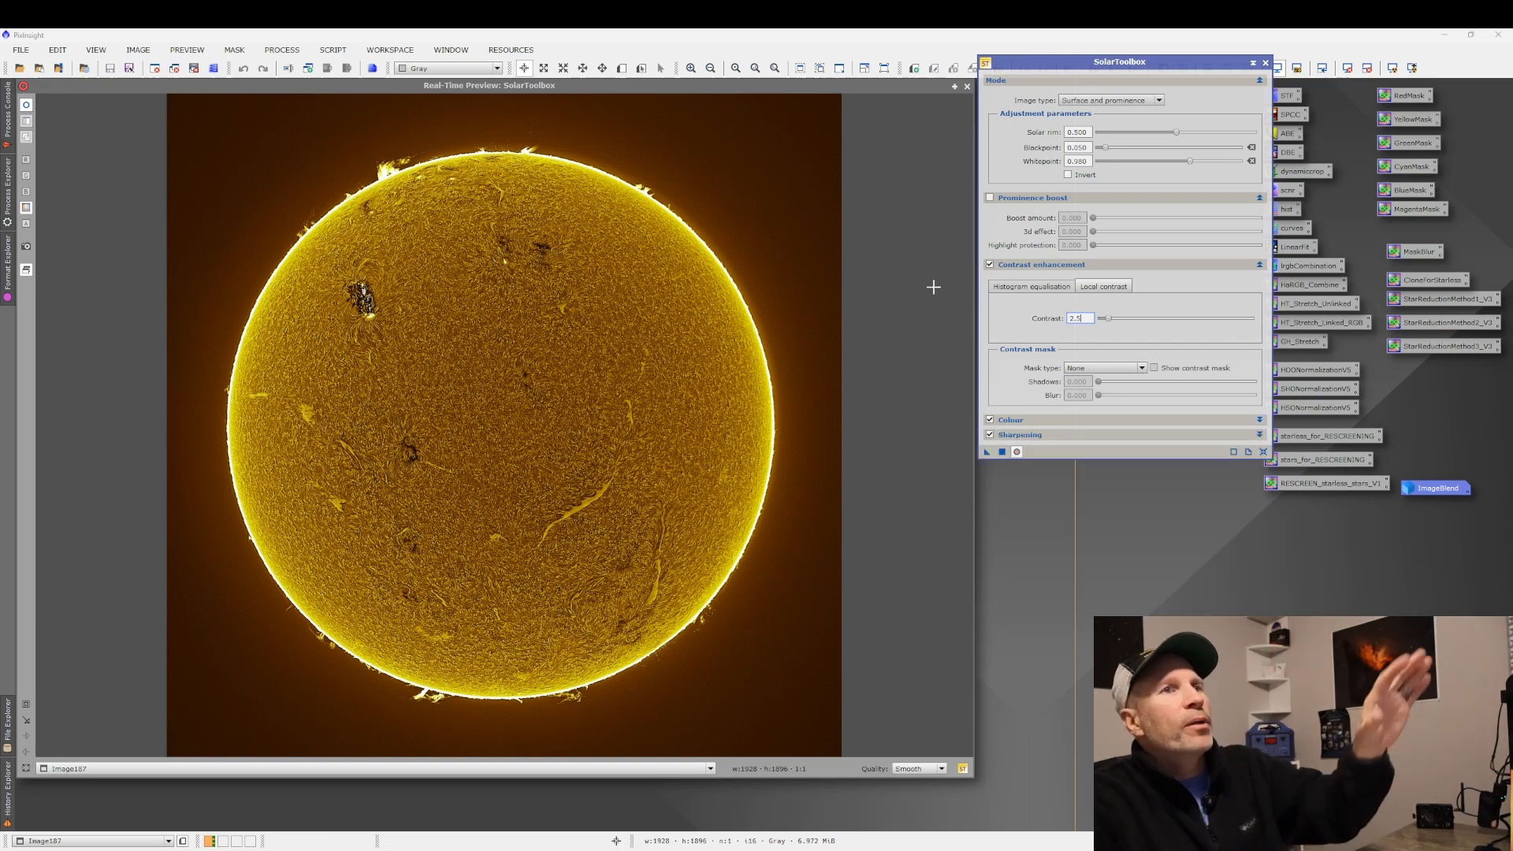
click(990, 199)
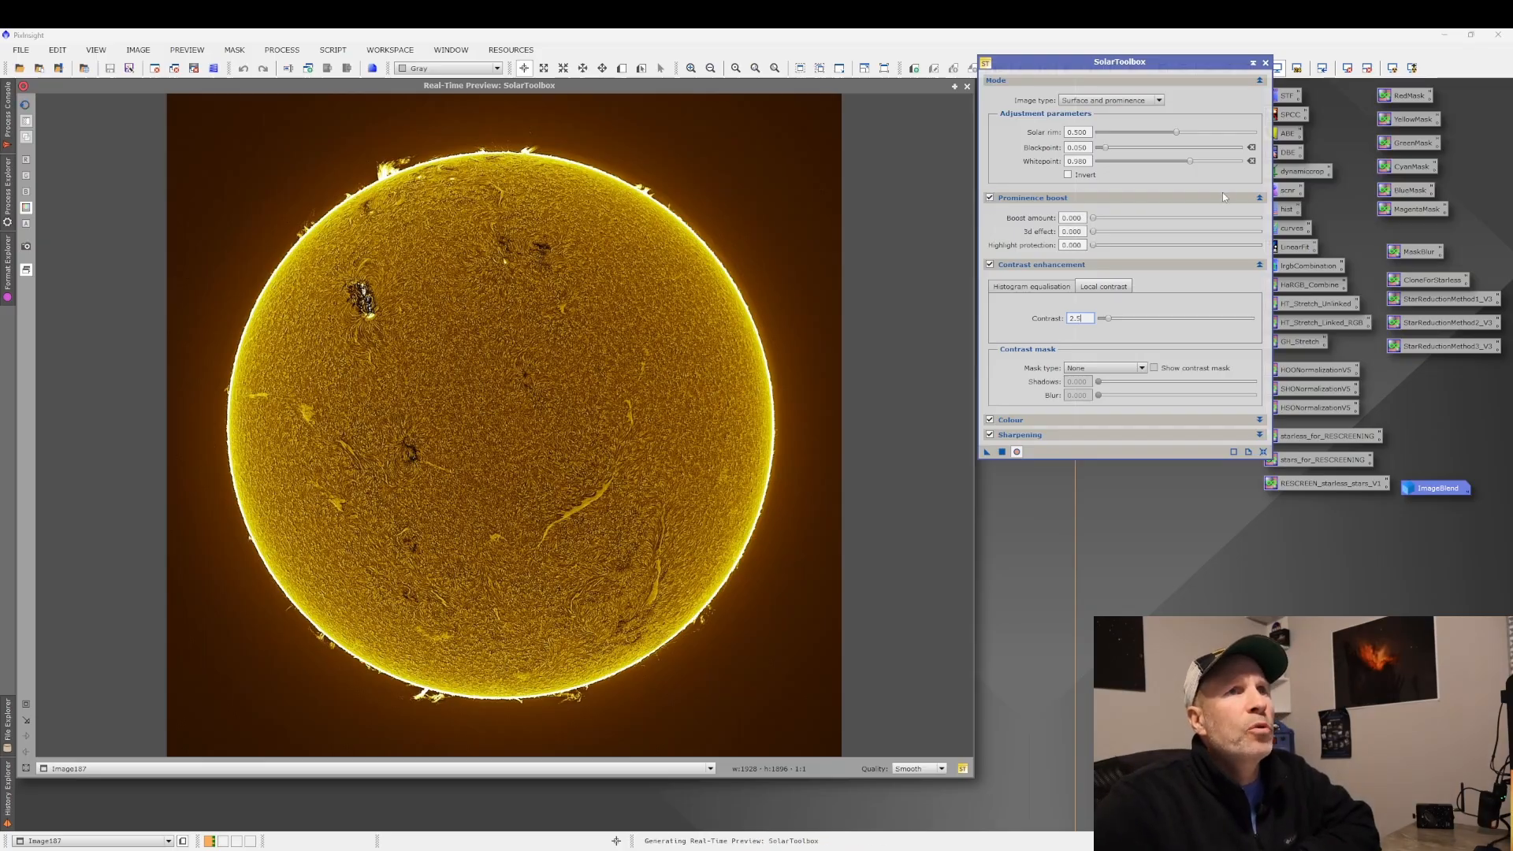
drag(1097, 221, 1152, 220)
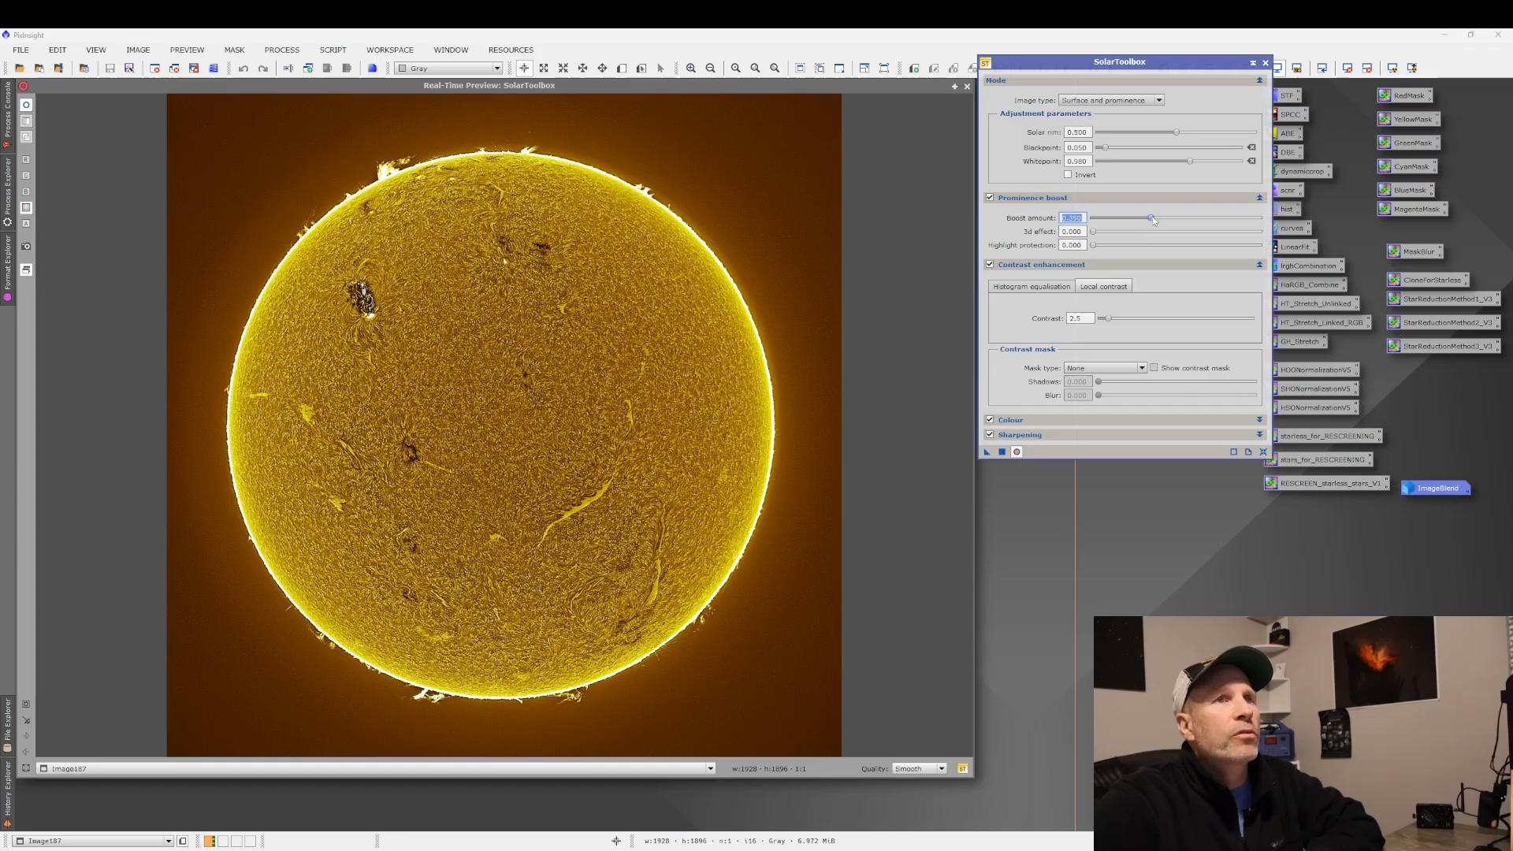
drag(1152, 217, 1114, 225)
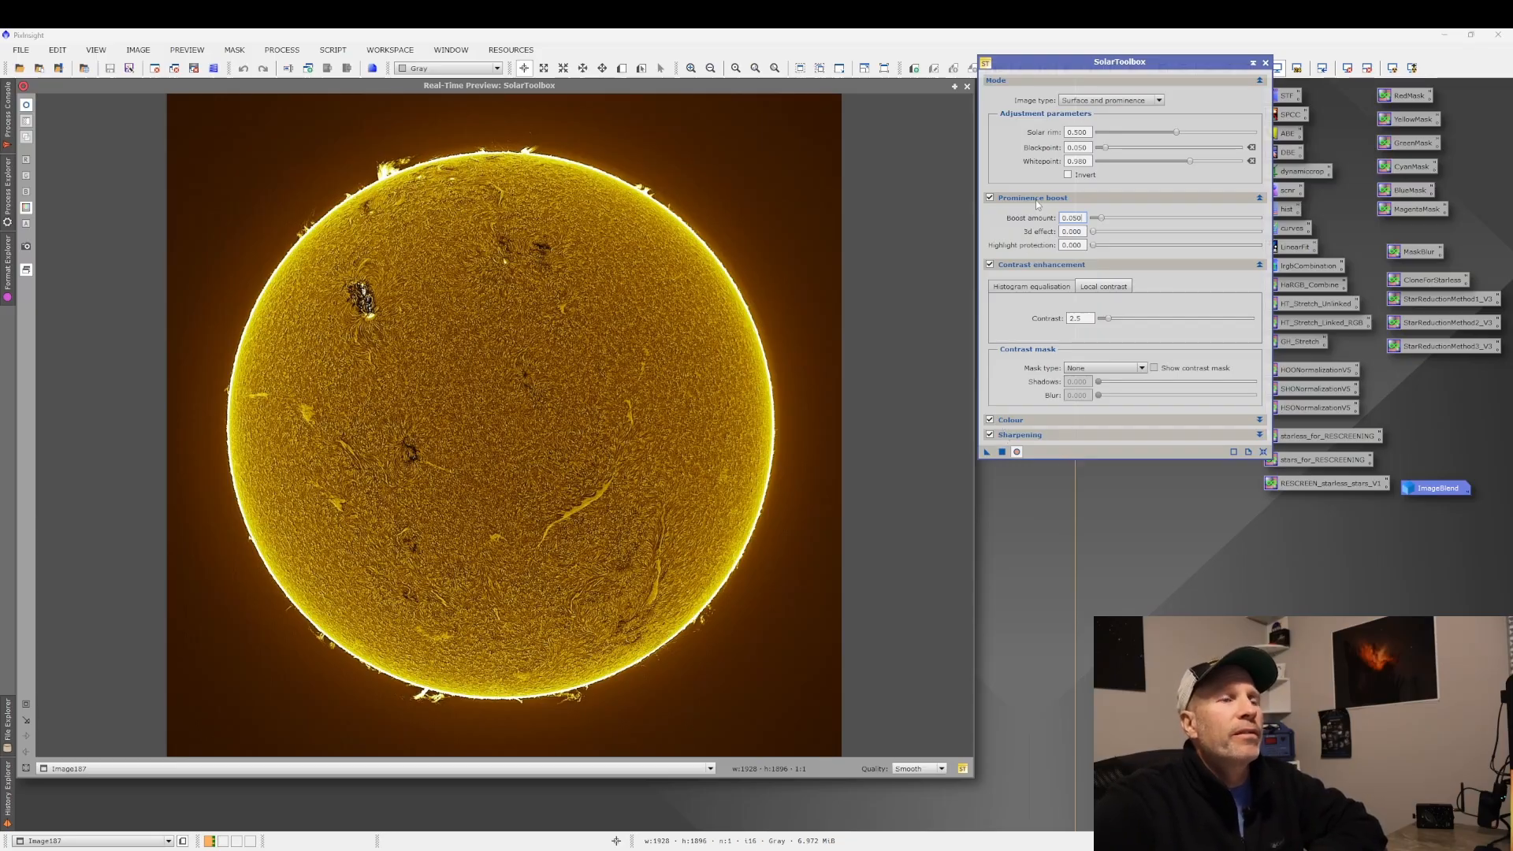
Apply the SolarToolbox settings to the solar image and close the tool and its real-time preview.
click(1002, 452)
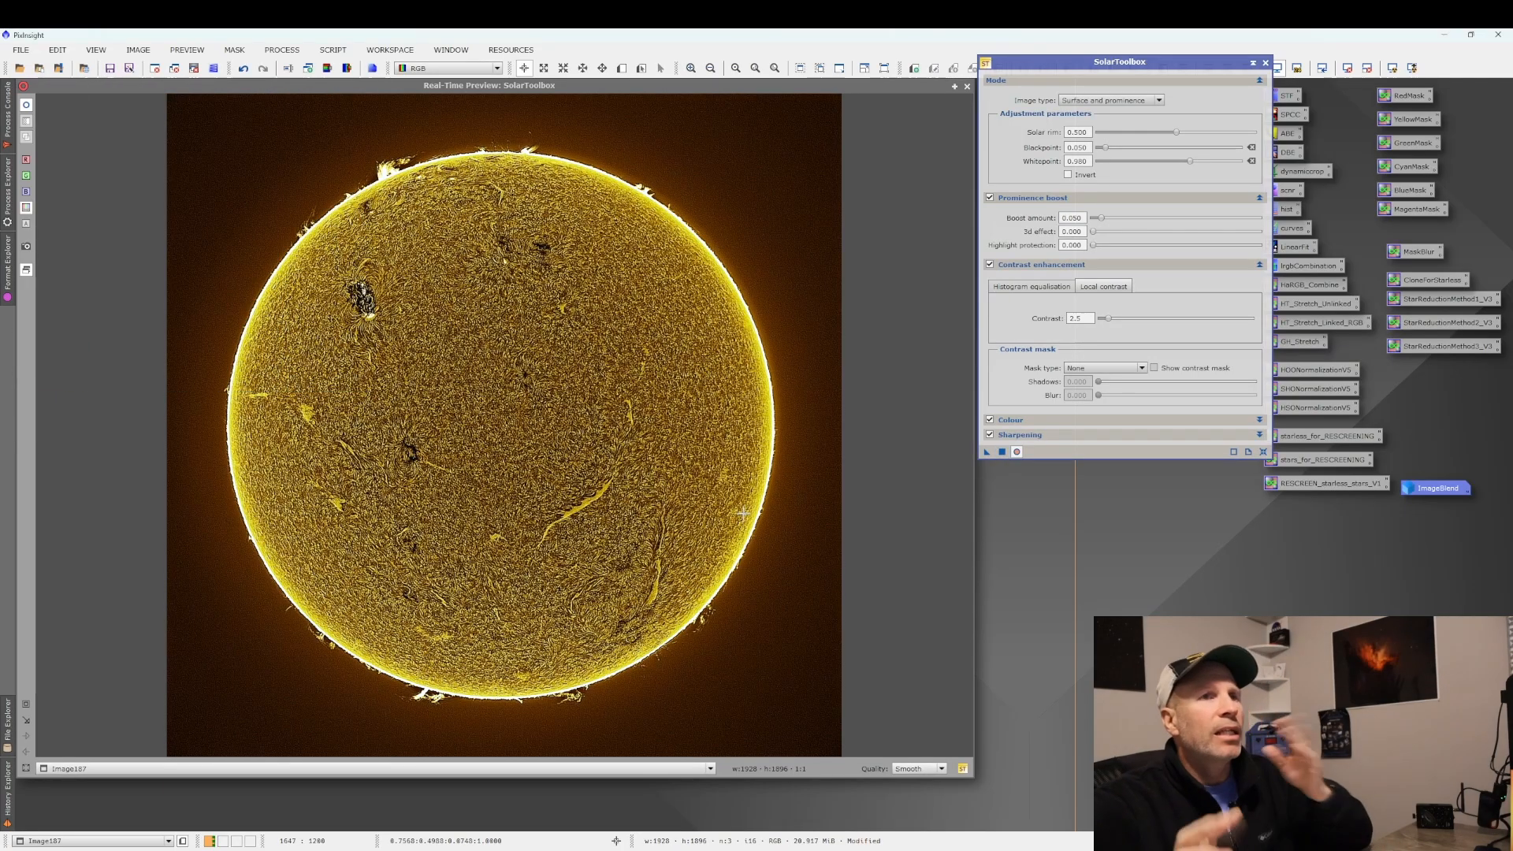
click(1266, 63)
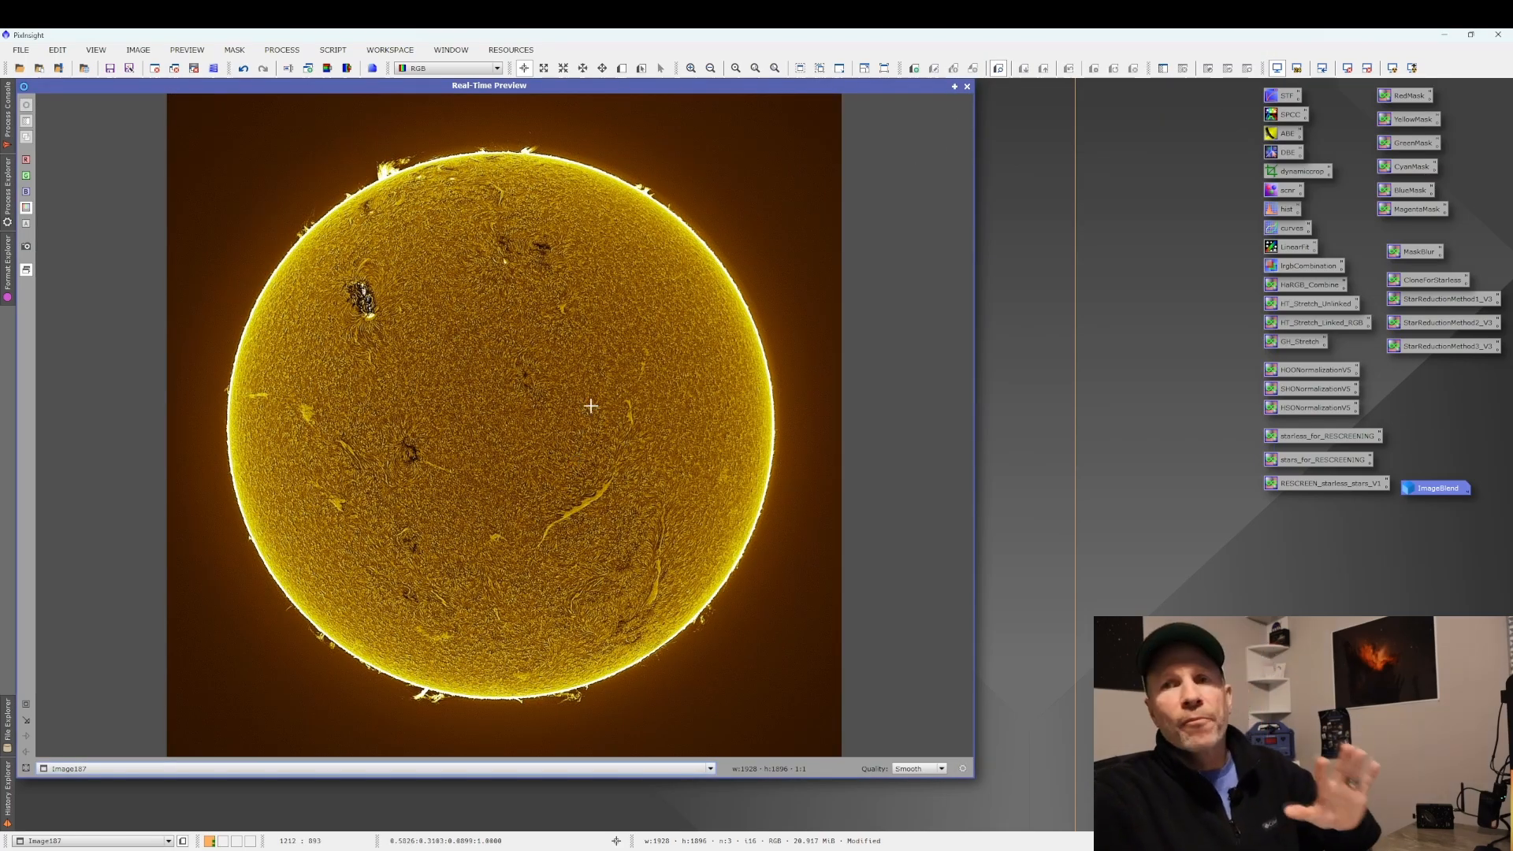
click(968, 86)
mouse_move(538, 127)
mouse_down()
mouse_move(542, 112)
mouse_move(524, 111)
mouse_up()
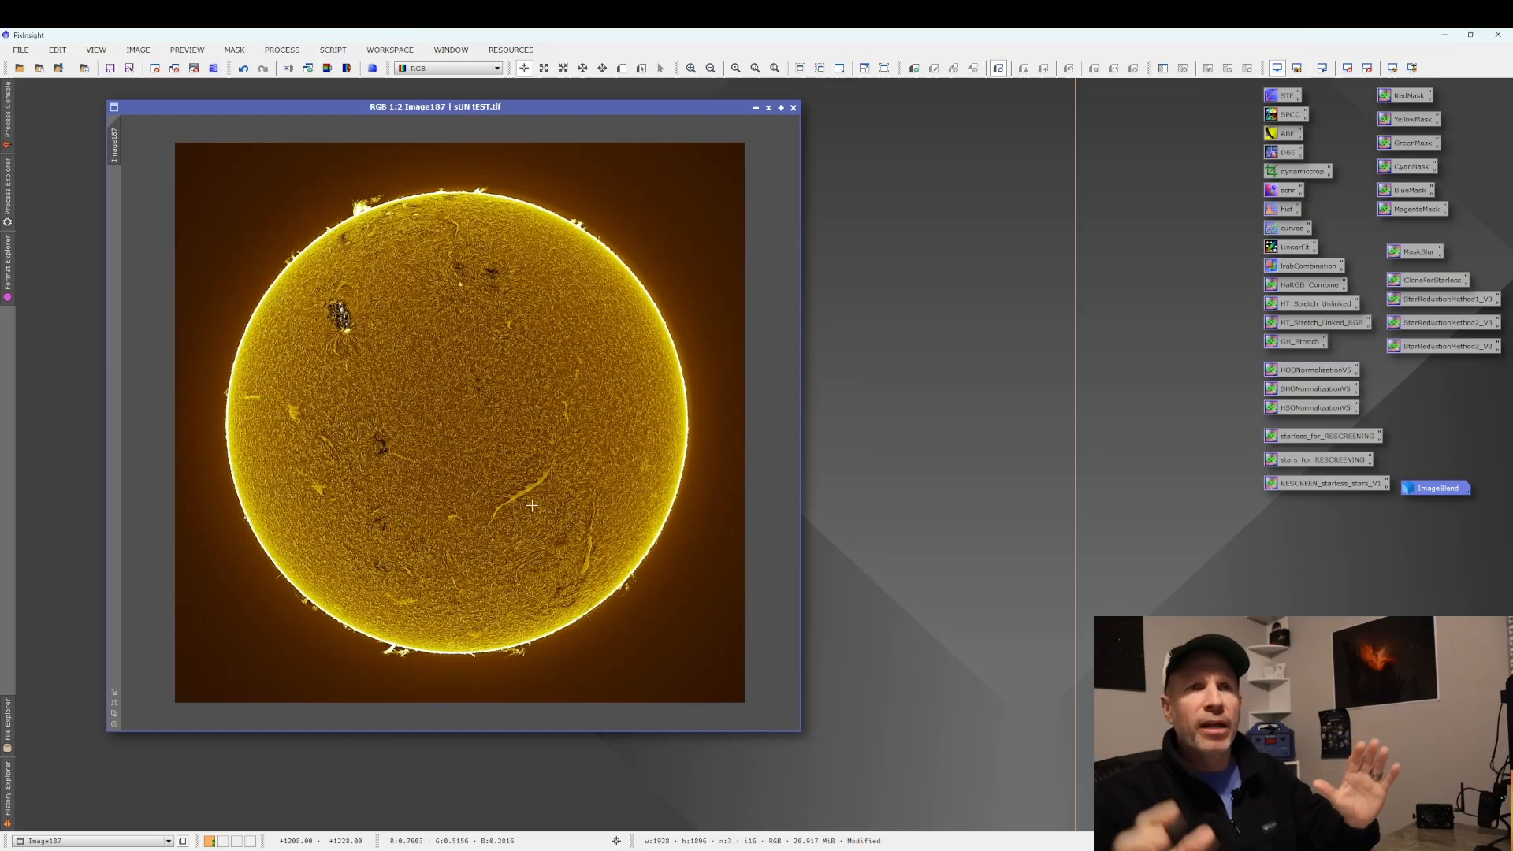
Try an S-shaped red-channel curve on the solar image with CurvesTransformation, and discard it.
double_click(1289, 229)
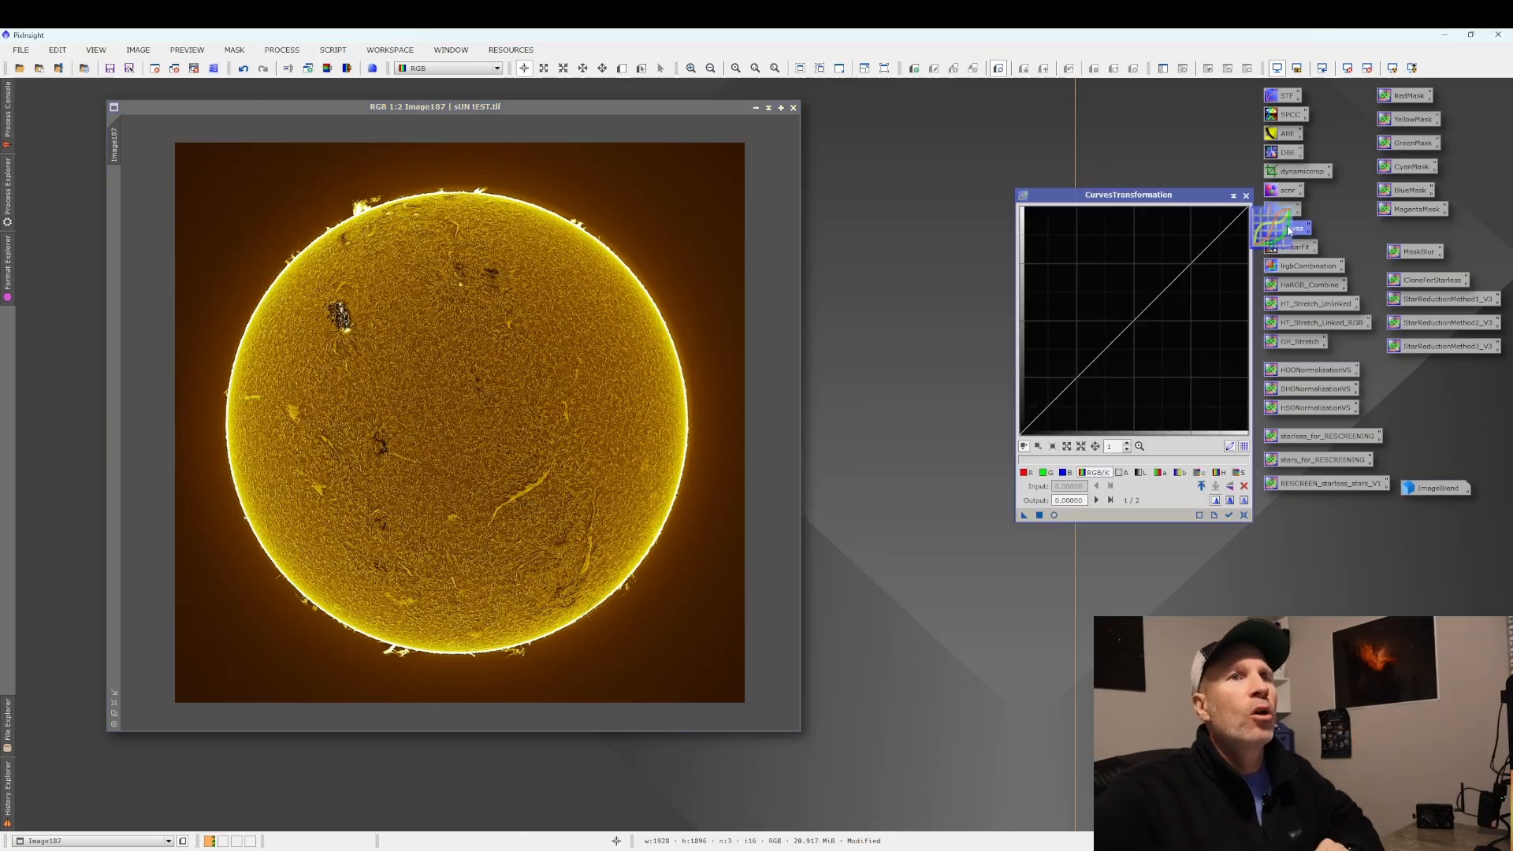
click(1055, 515)
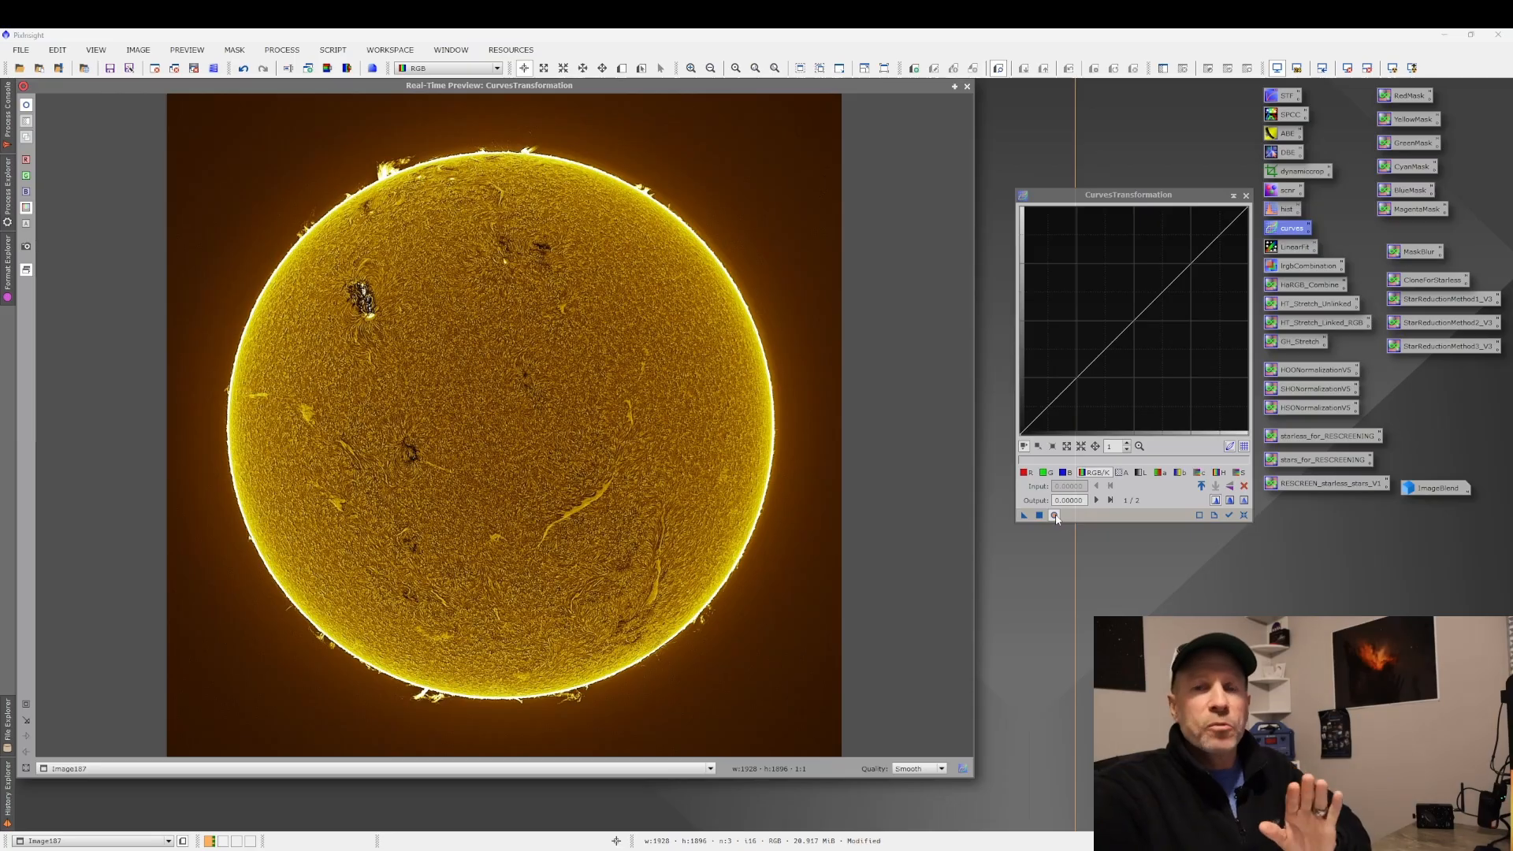
click(1027, 473)
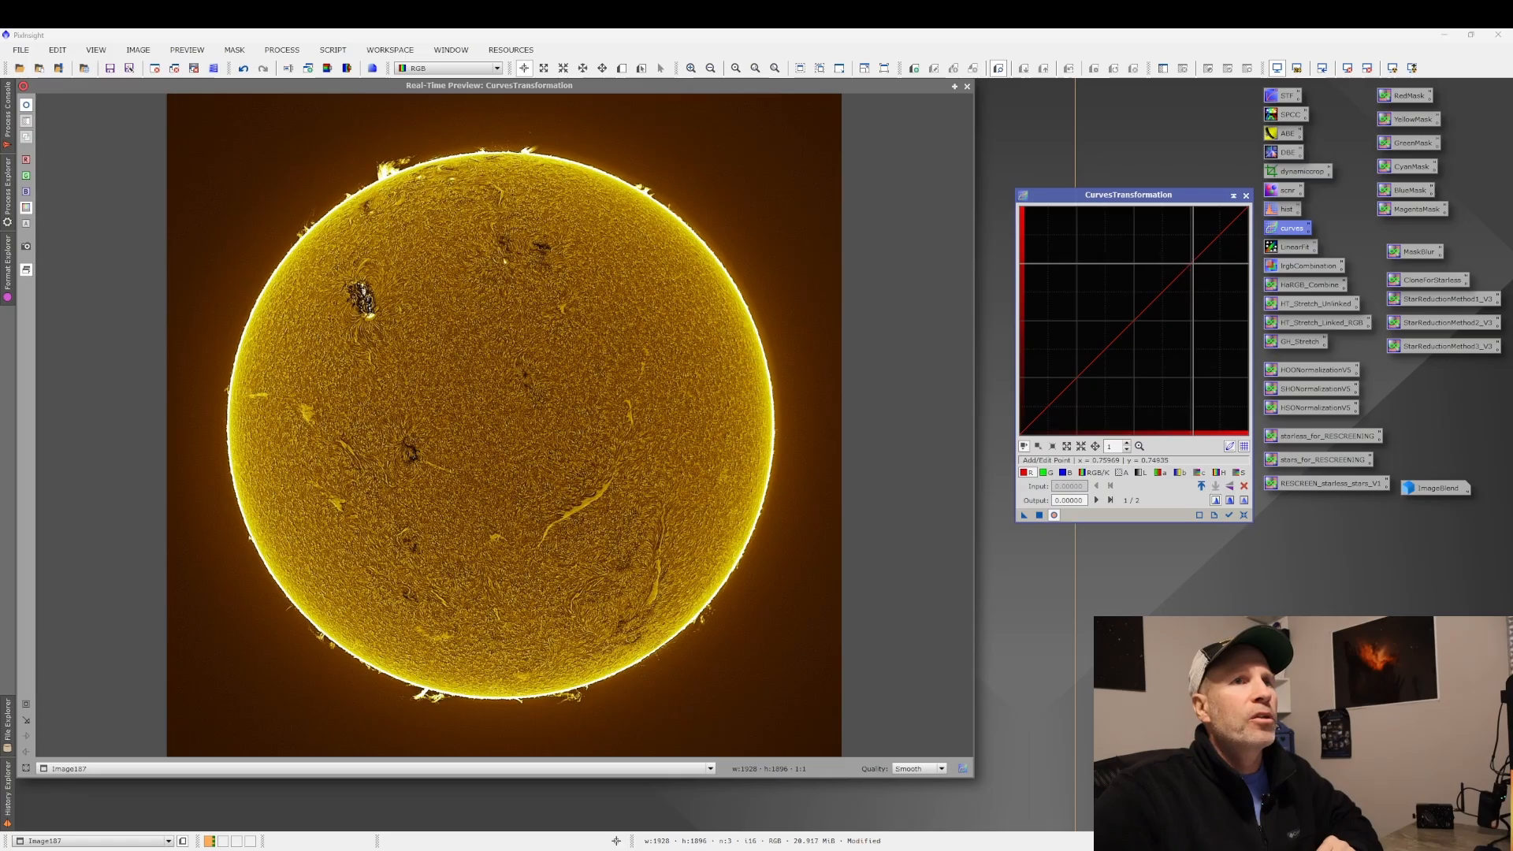
drag(1189, 265, 1196, 239)
drag(1057, 390, 1071, 403)
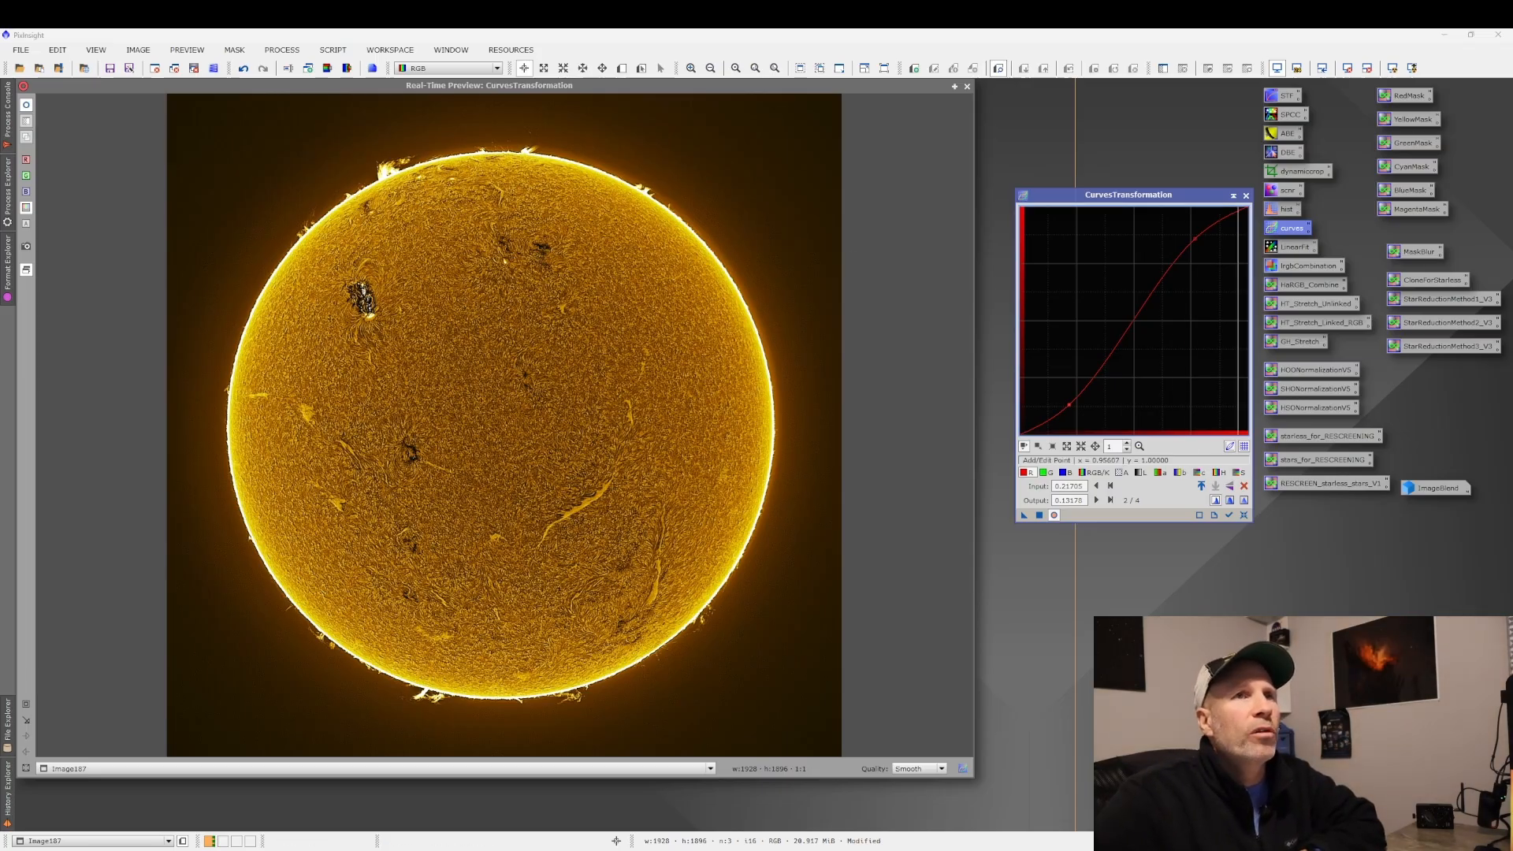
click(1245, 516)
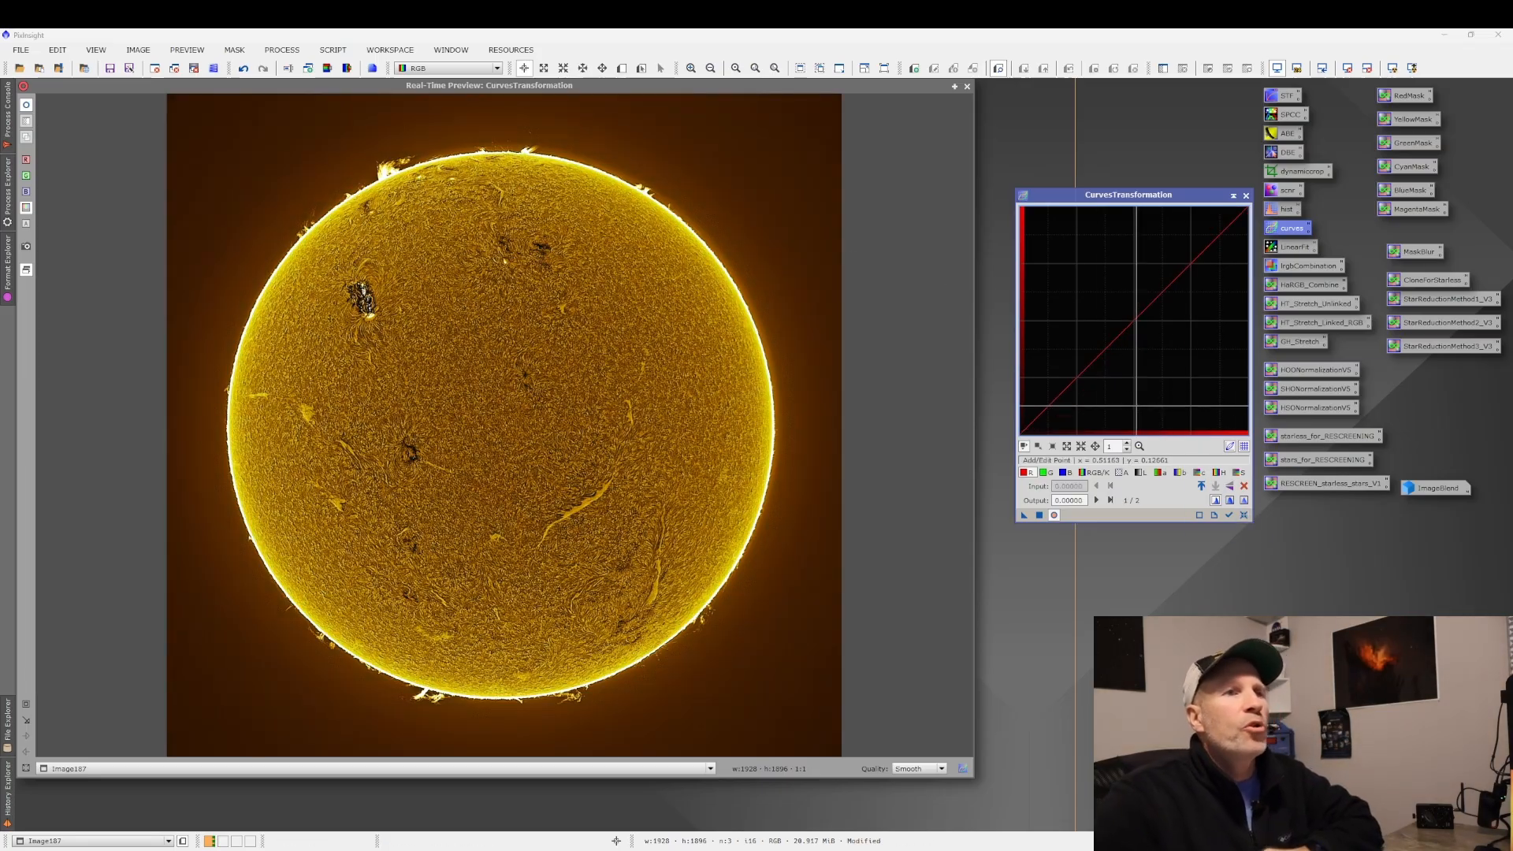
click(1246, 197)
click(968, 87)
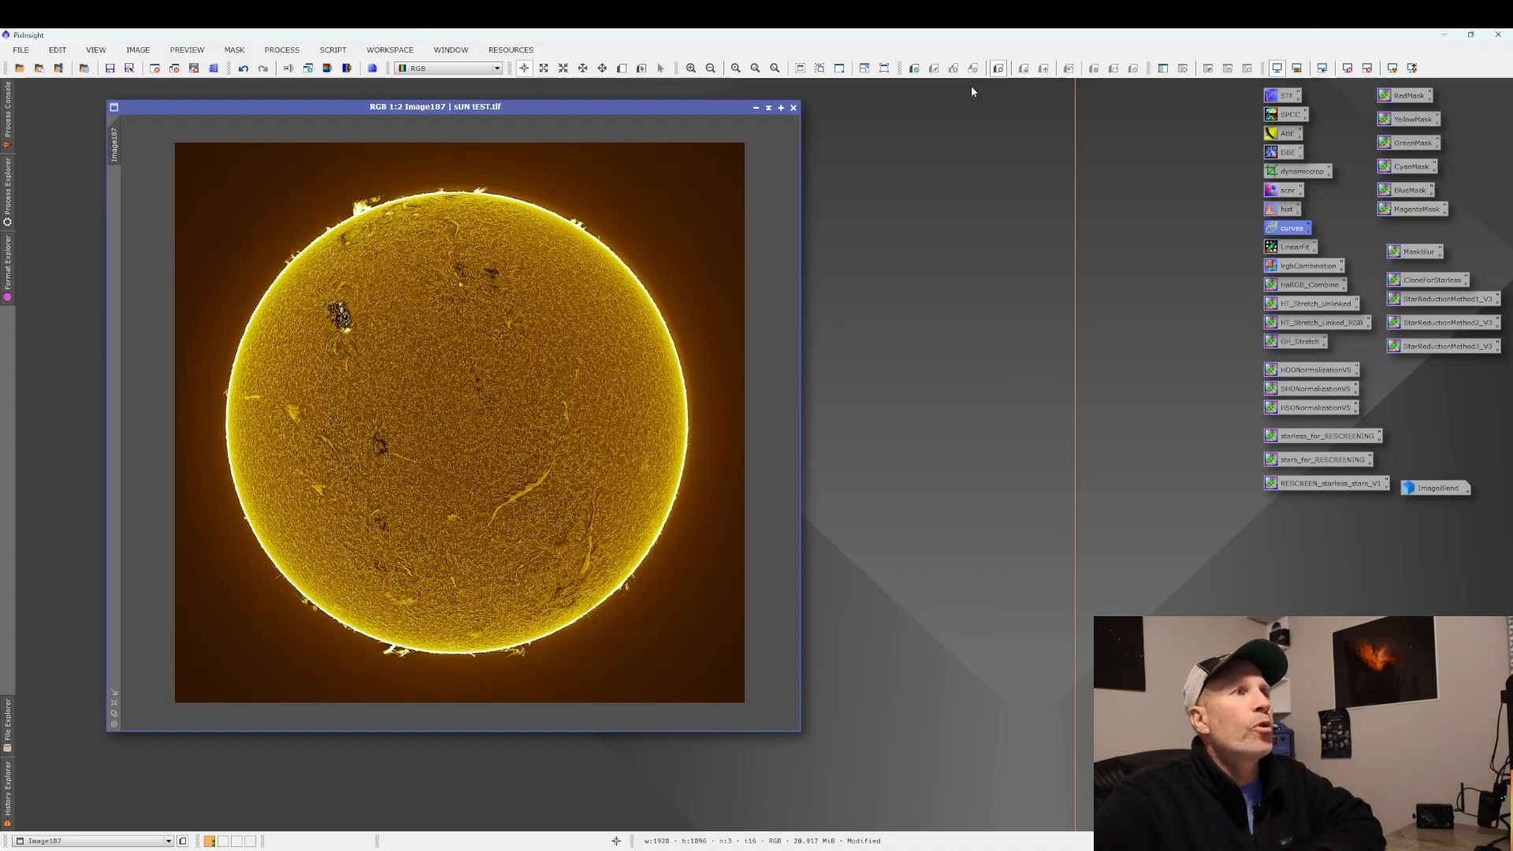
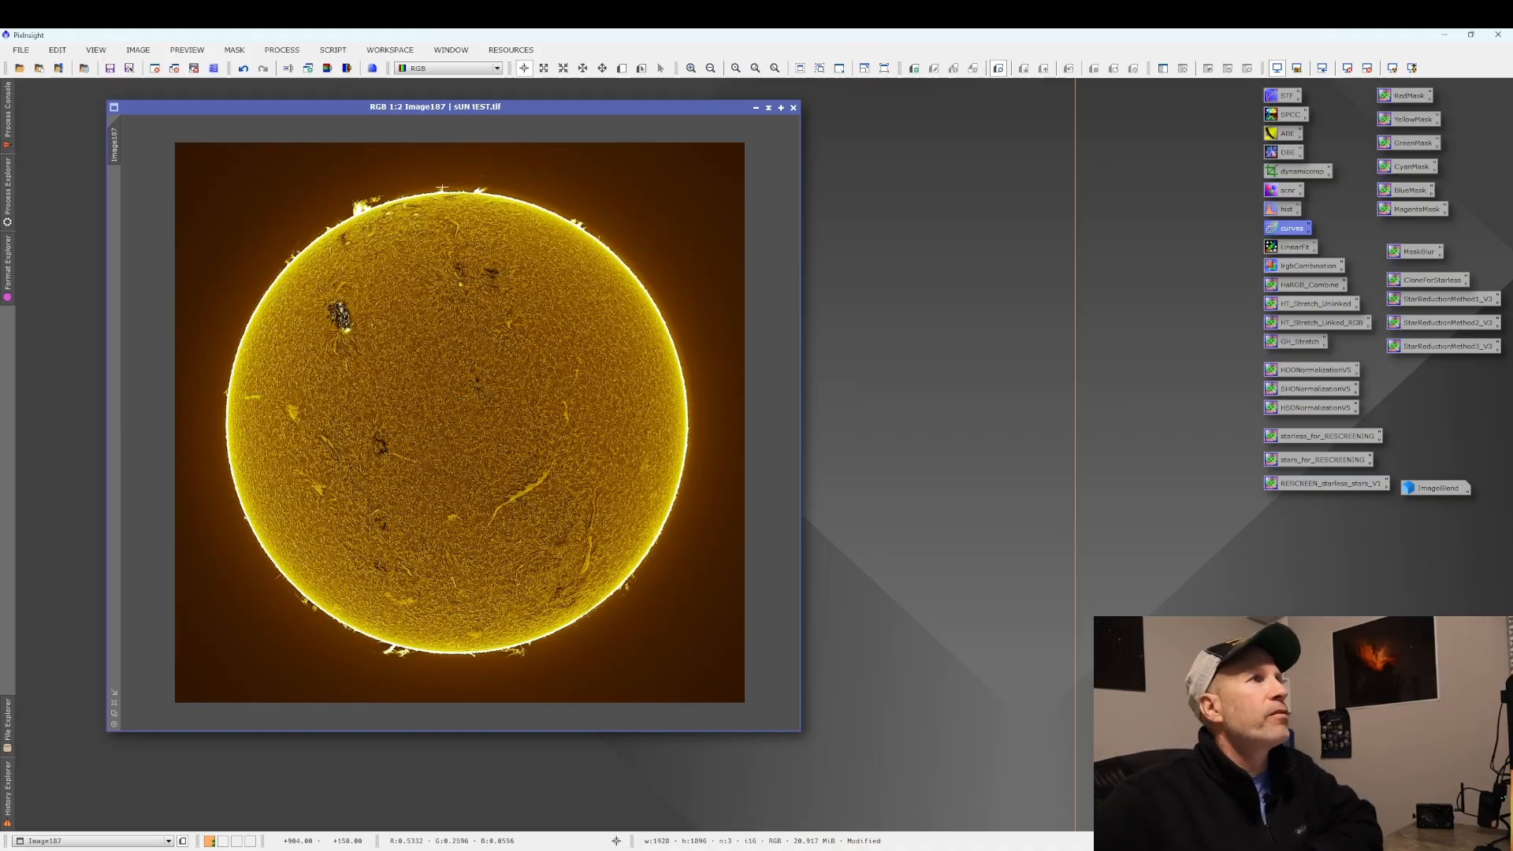
Open the ImageBlend script and reset all its parameters to their defaults.
click(333, 49)
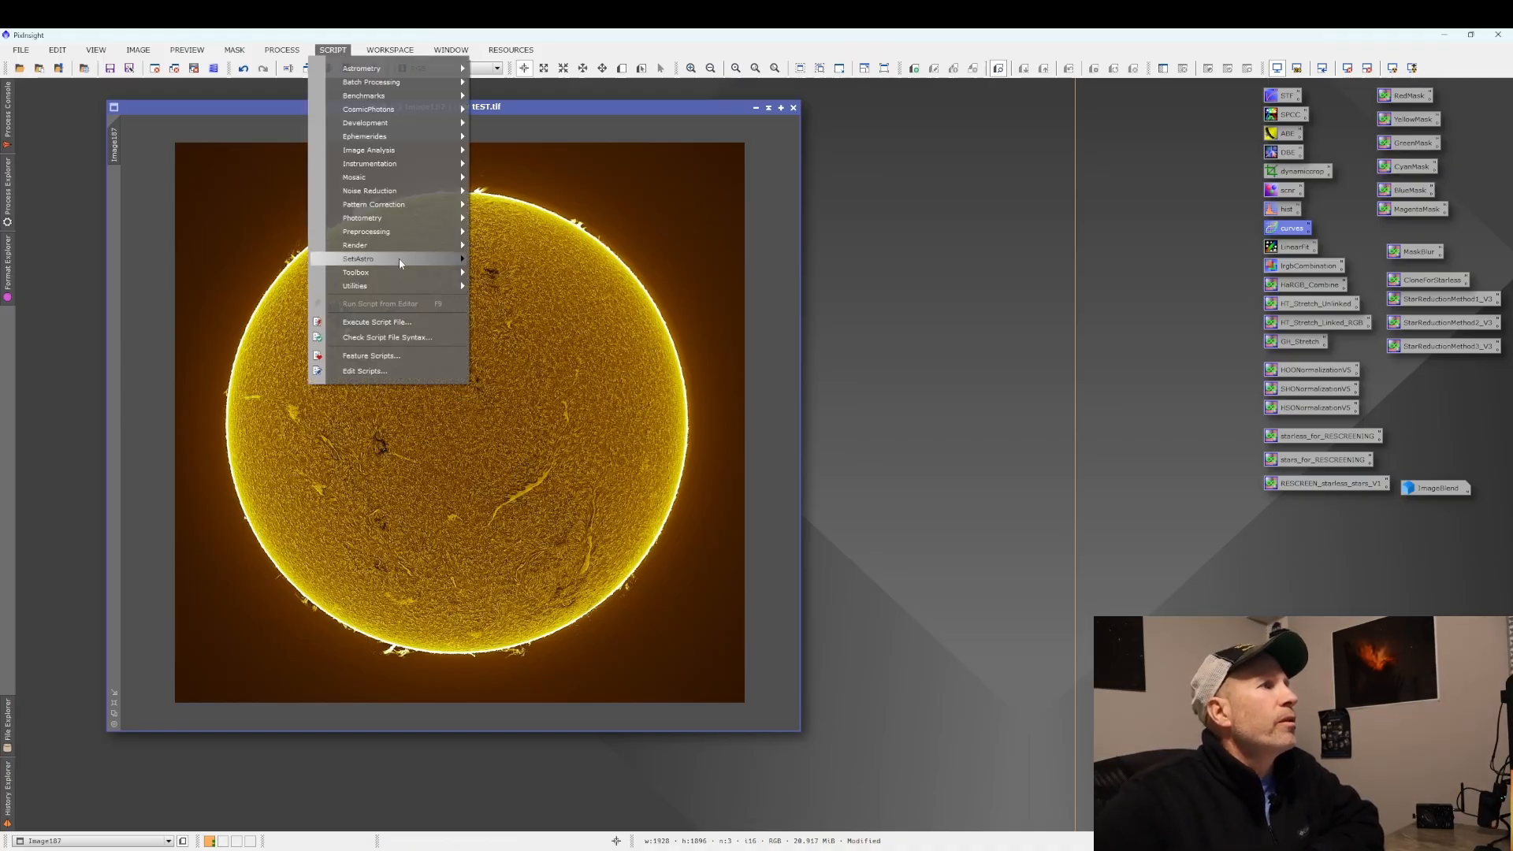
mouse_move(399, 286)
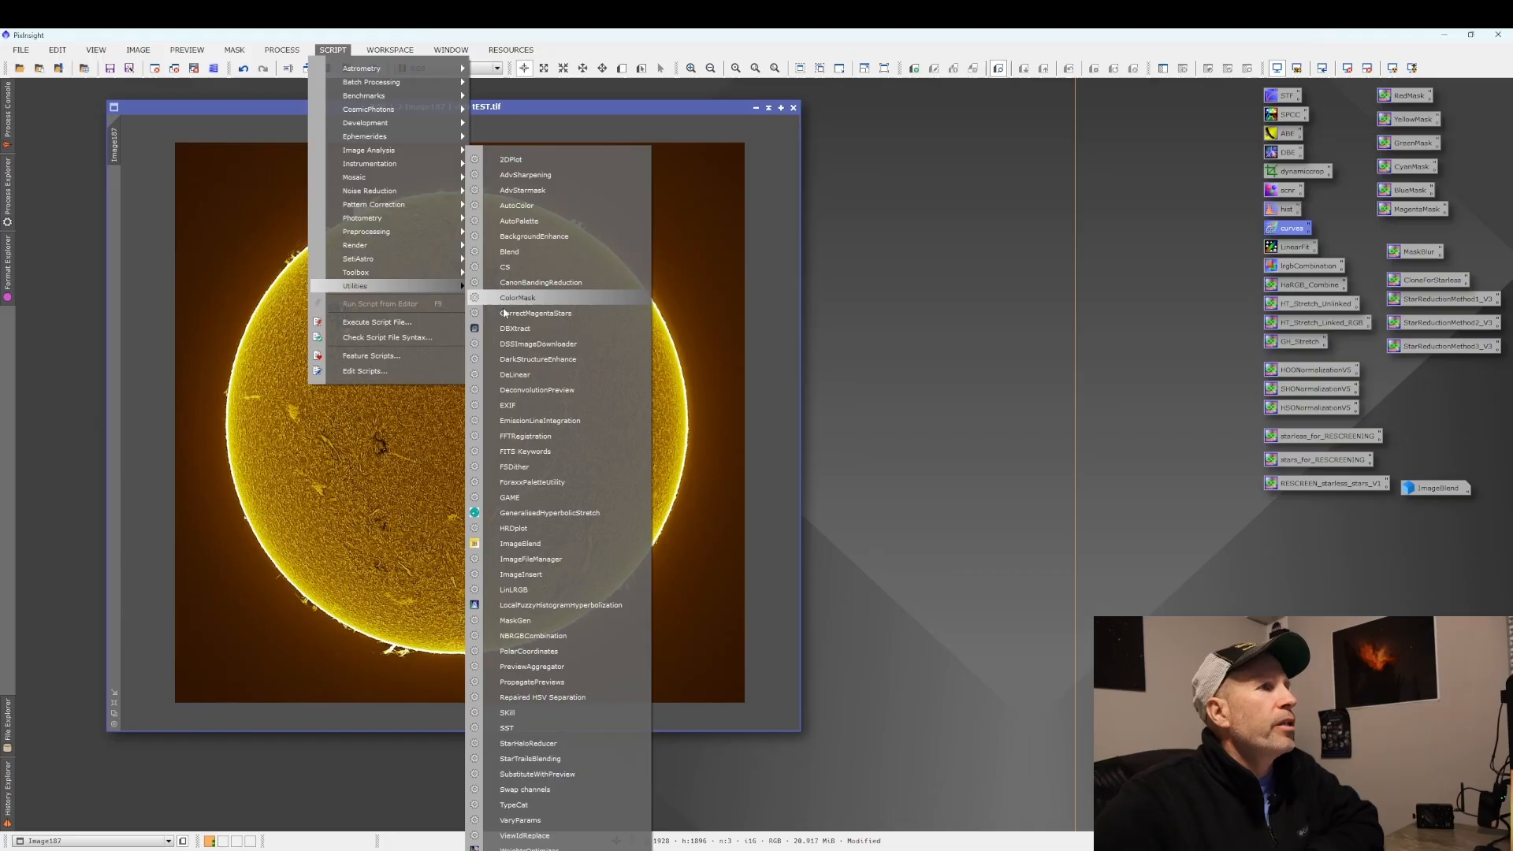
click(522, 543)
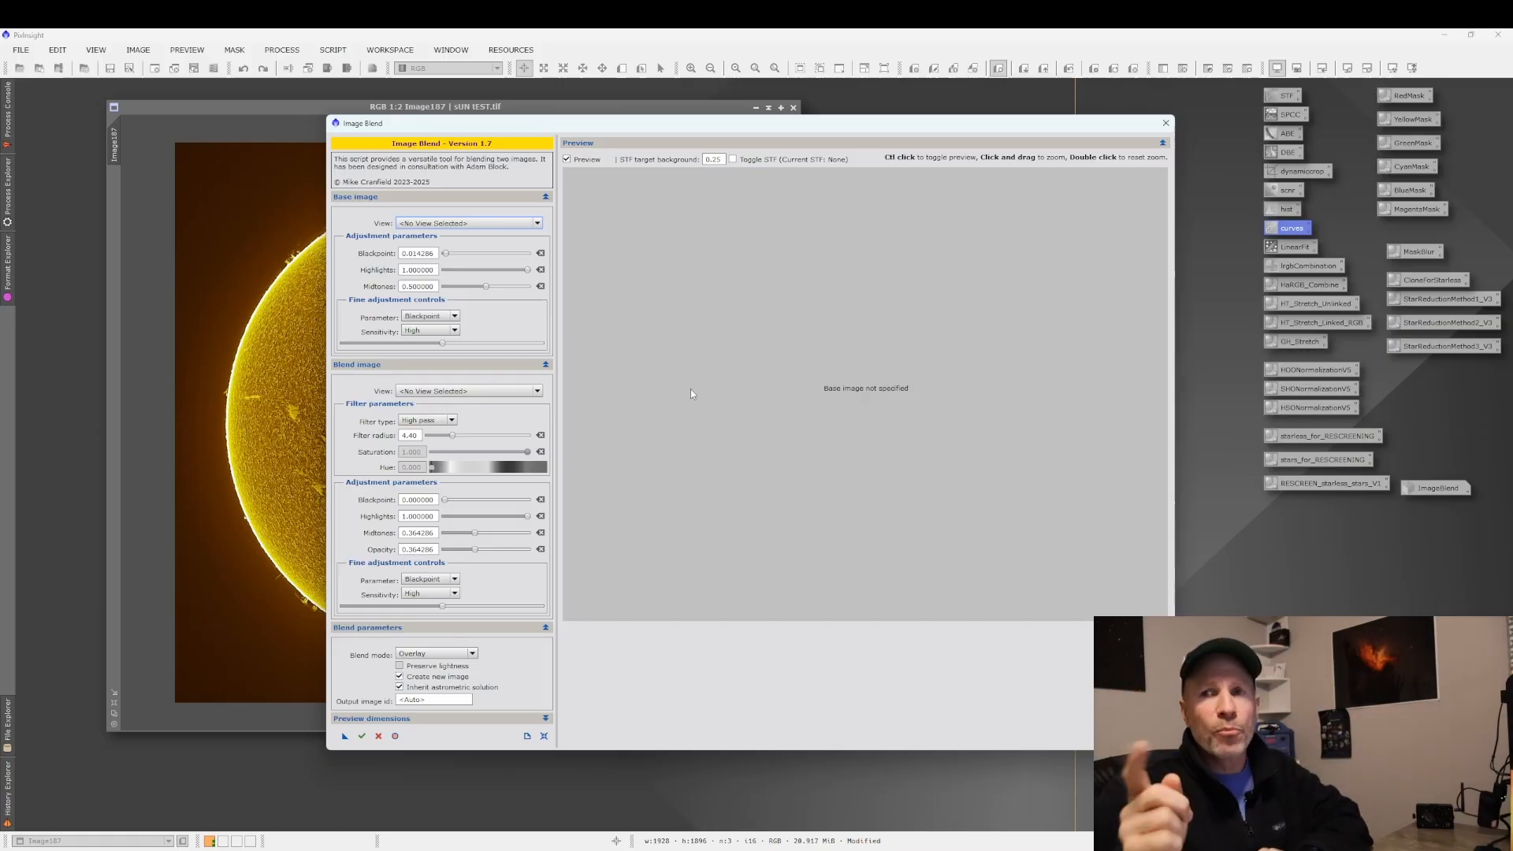
click(544, 739)
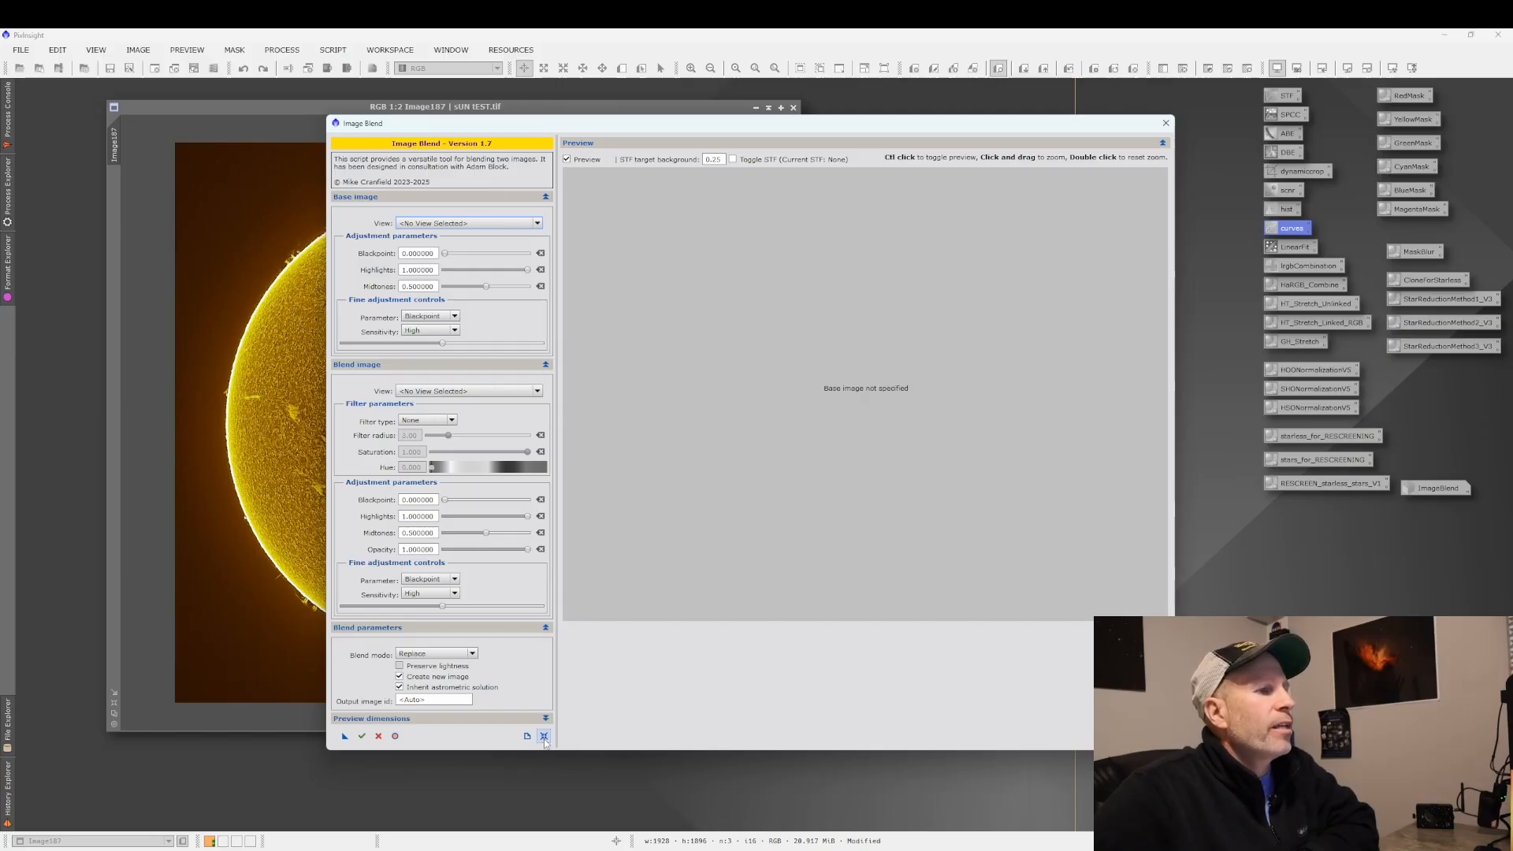
Choose Image187 as both the base image and the blend image, keeping the blend mode at Replace.
click(537, 223)
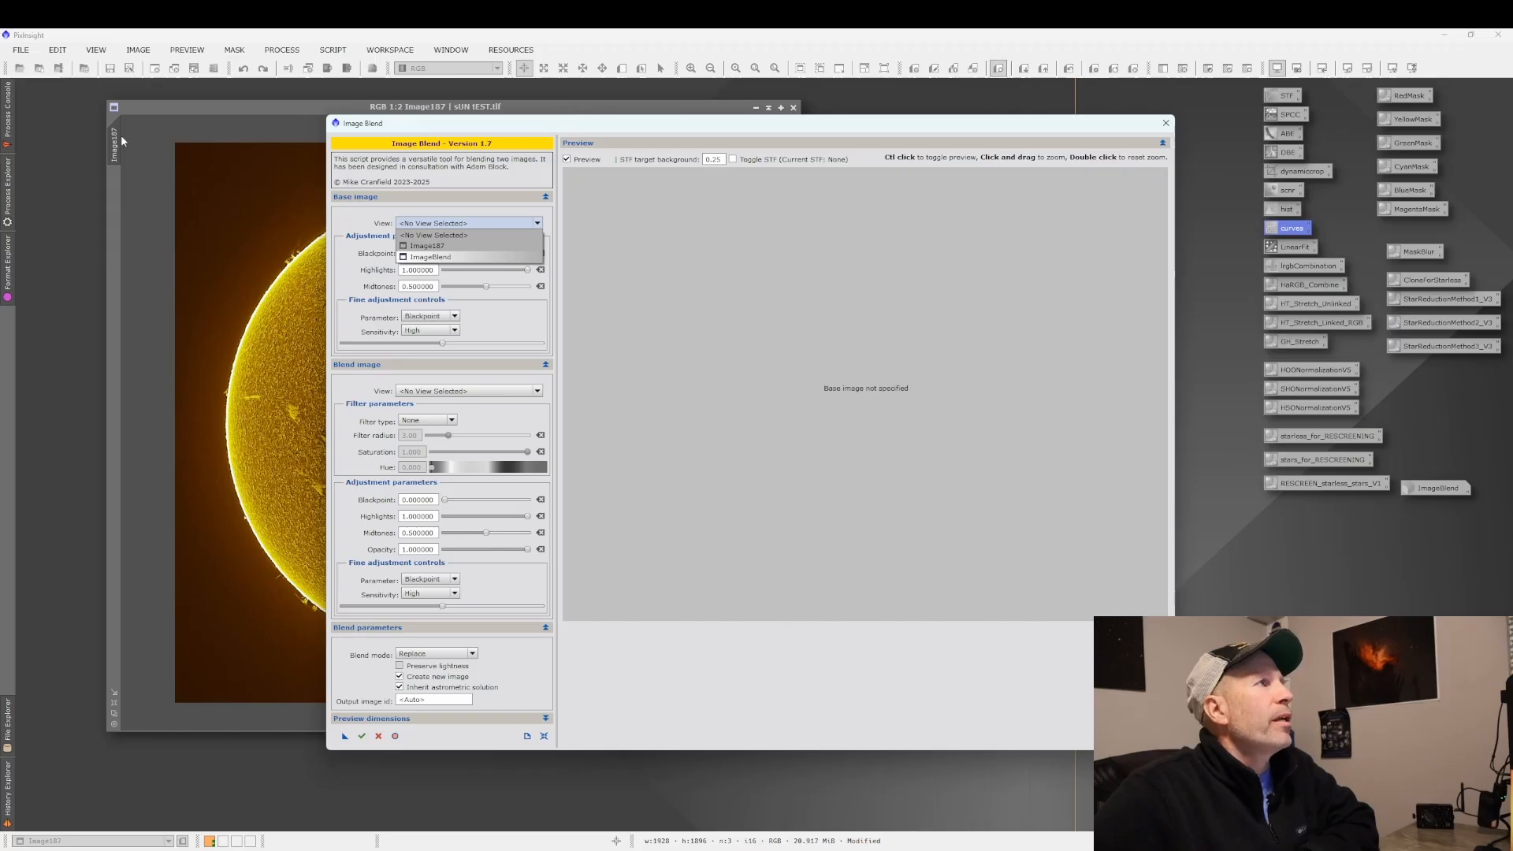
click(428, 246)
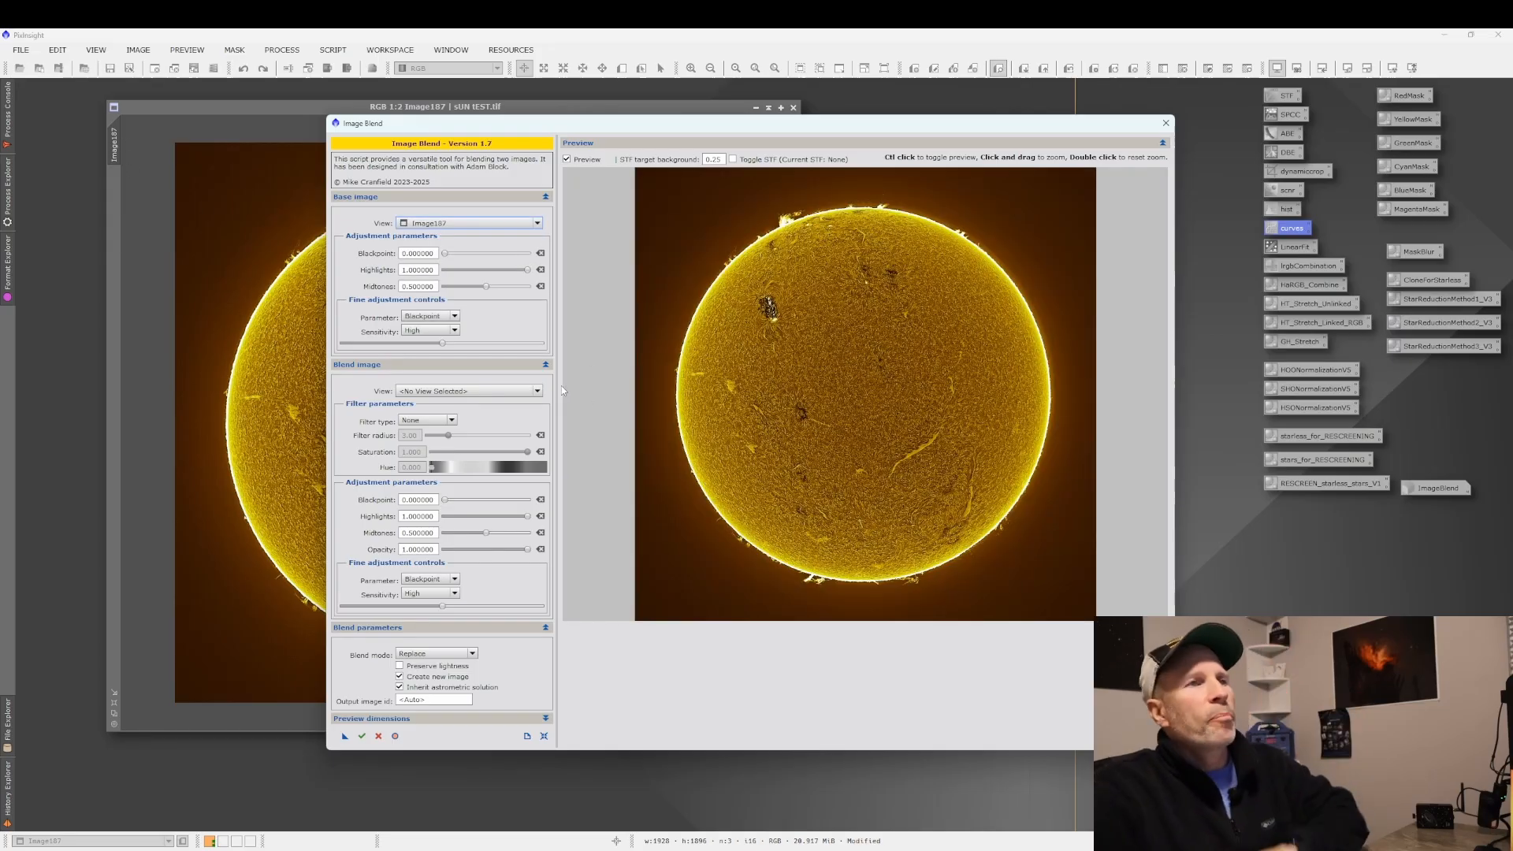
click(539, 392)
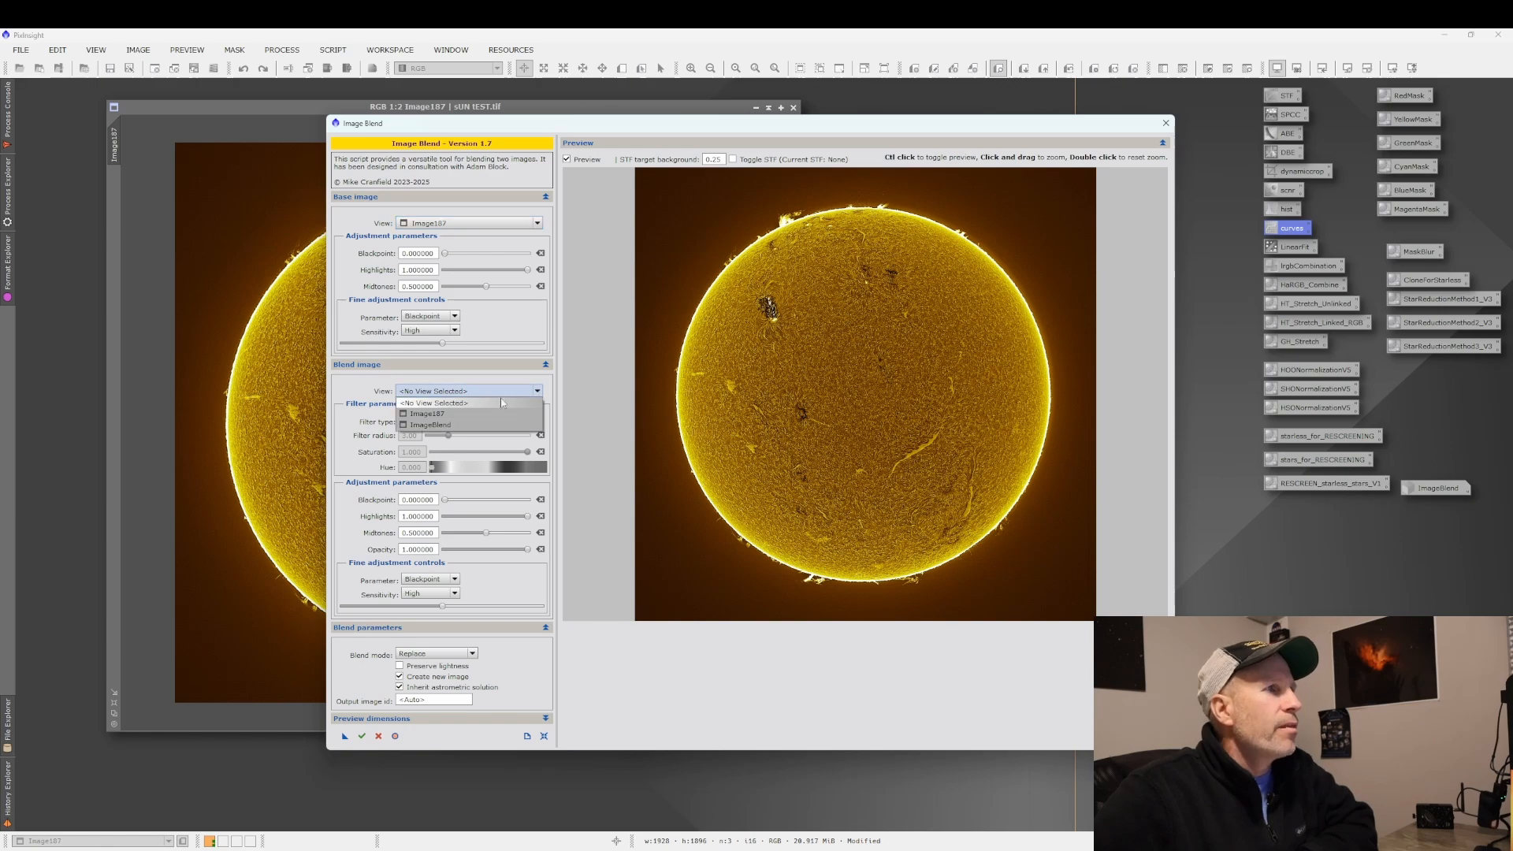
click(435, 416)
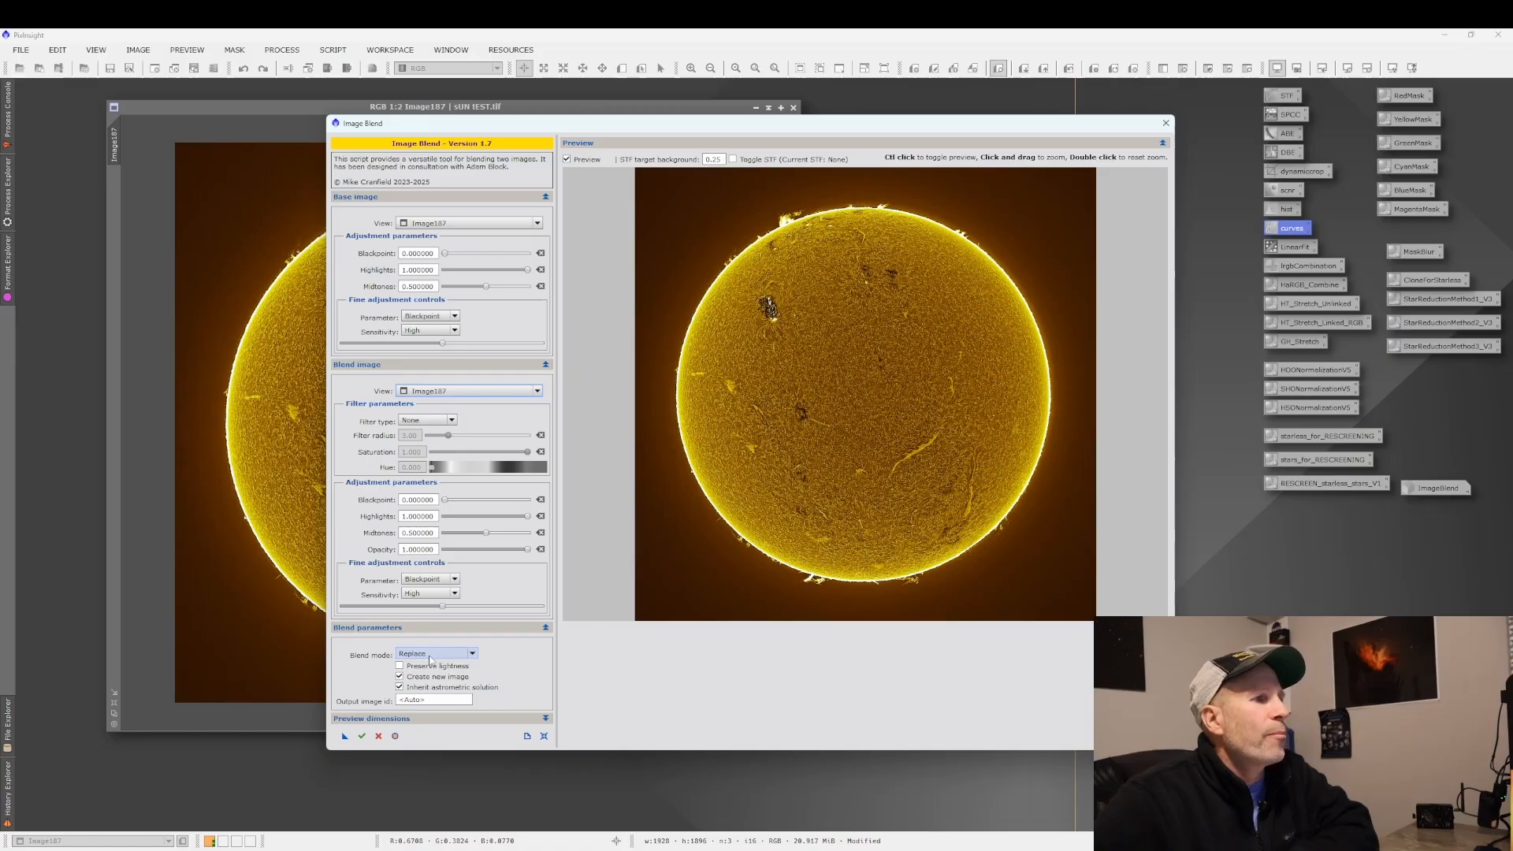
click(473, 655)
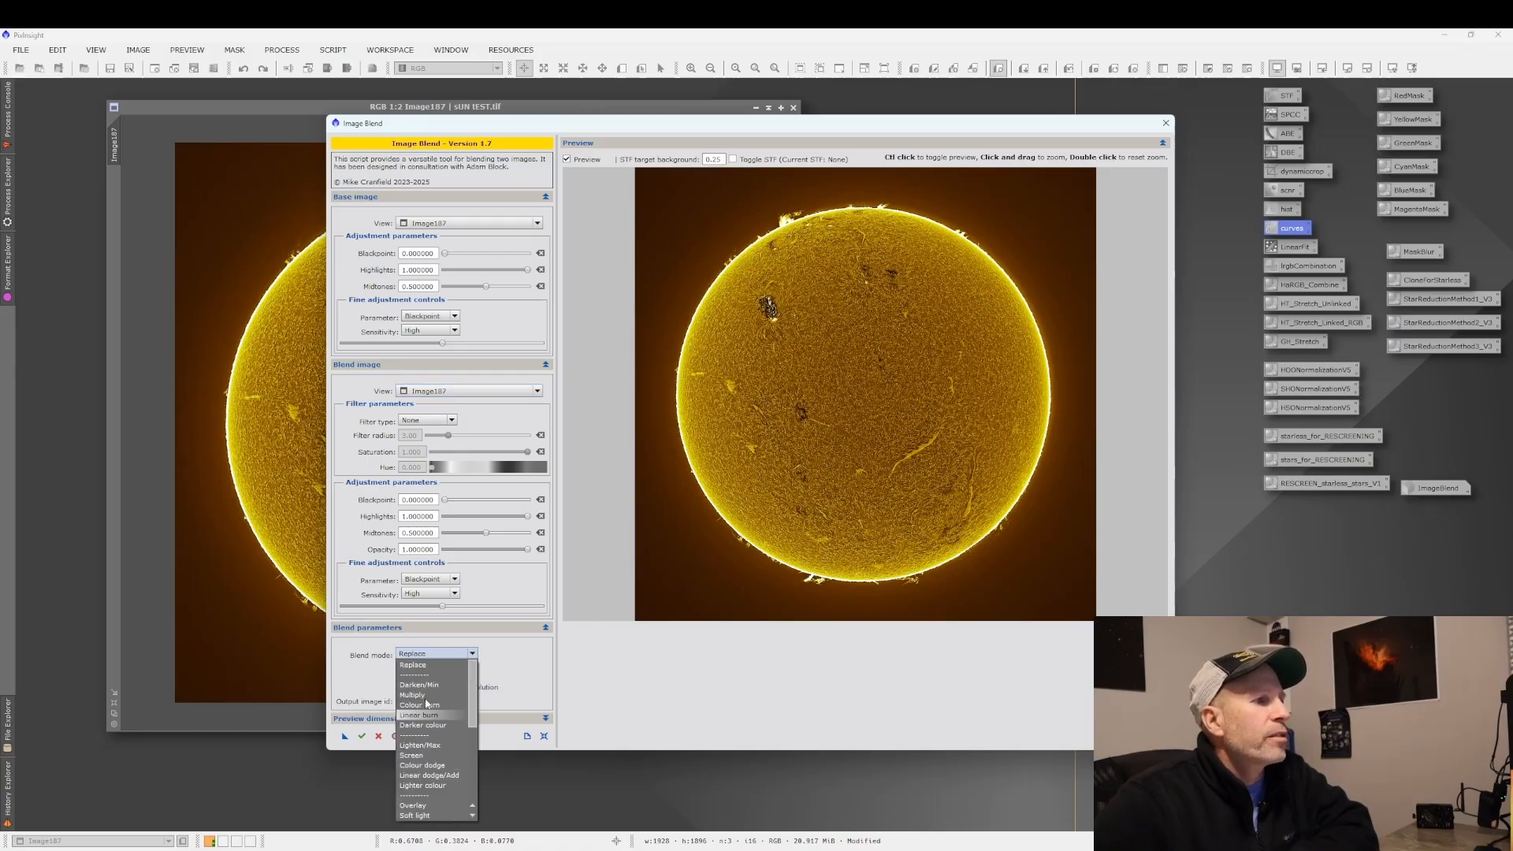
click(423, 666)
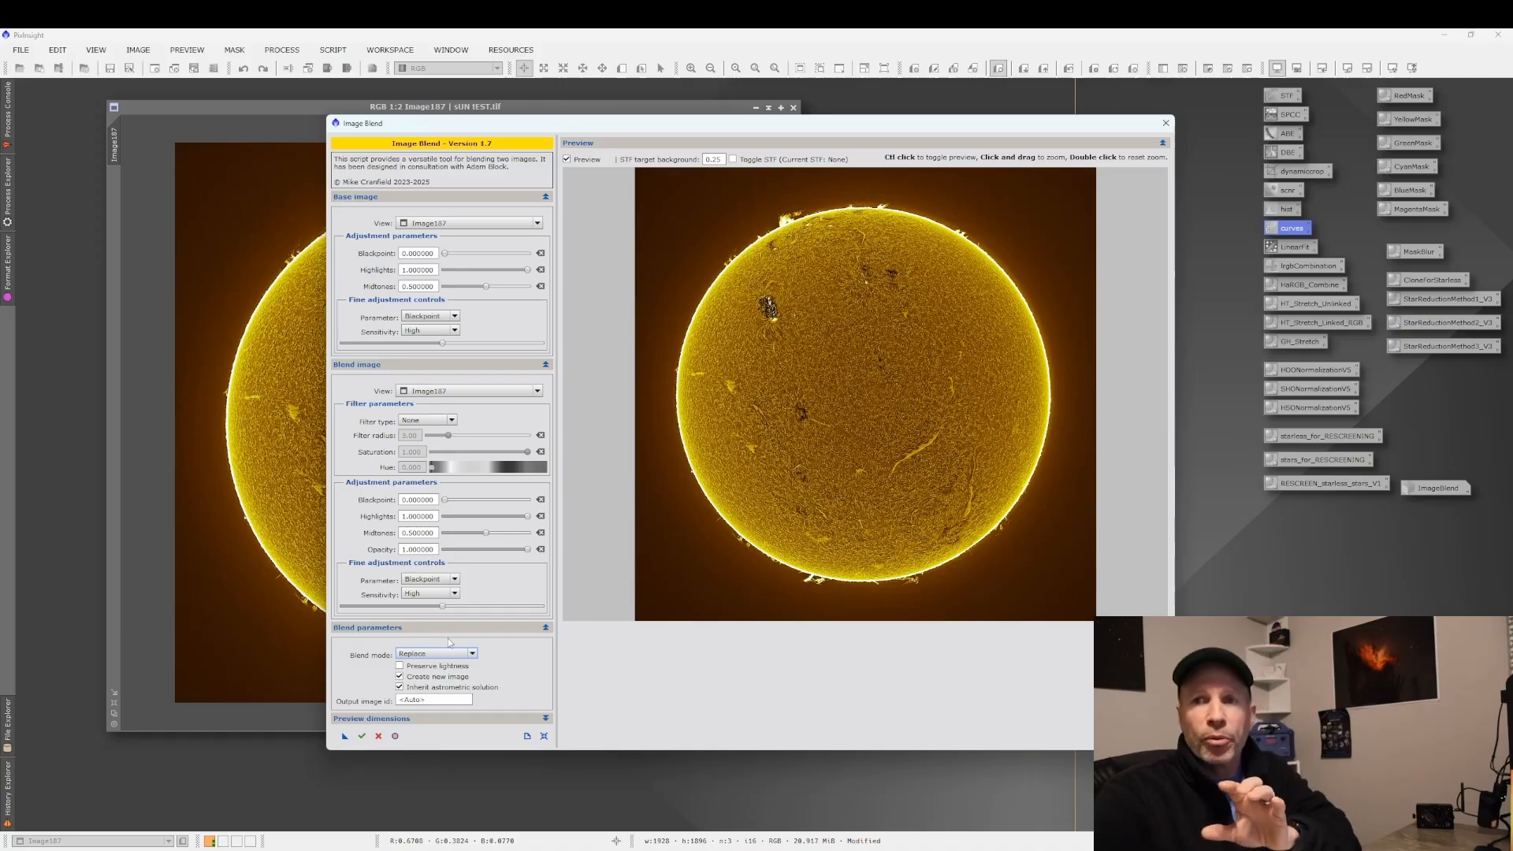
Apply a High pass filter to the blend image, trying smaller and larger radii and settling on 9.42.
click(429, 421)
click(428, 452)
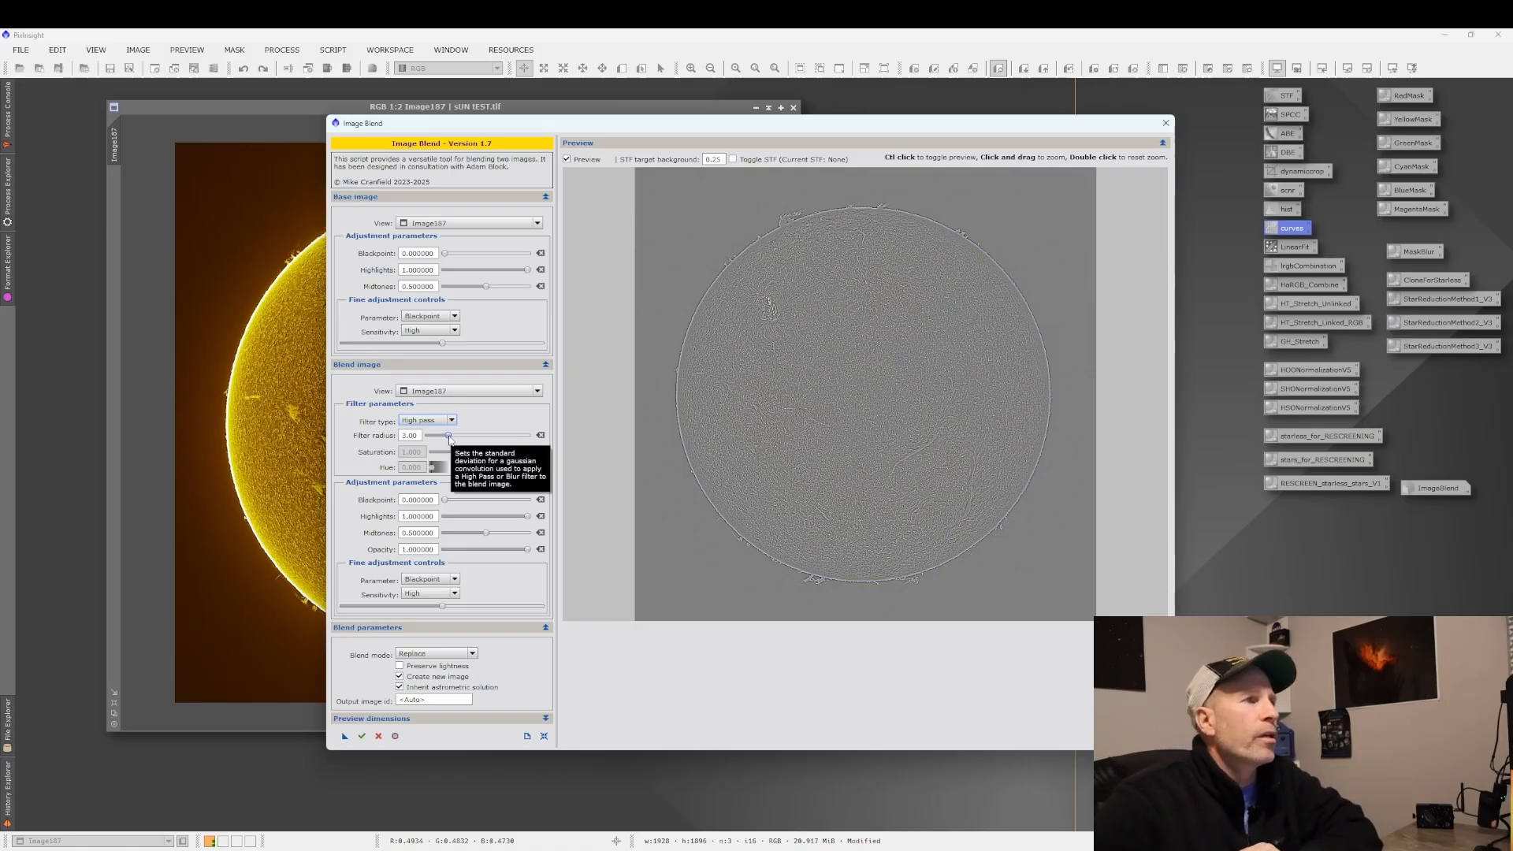
mouse_move(449, 438)
mouse_down()
mouse_move(435, 439)
mouse_move(475, 439)
mouse_move(433, 436)
mouse_up()
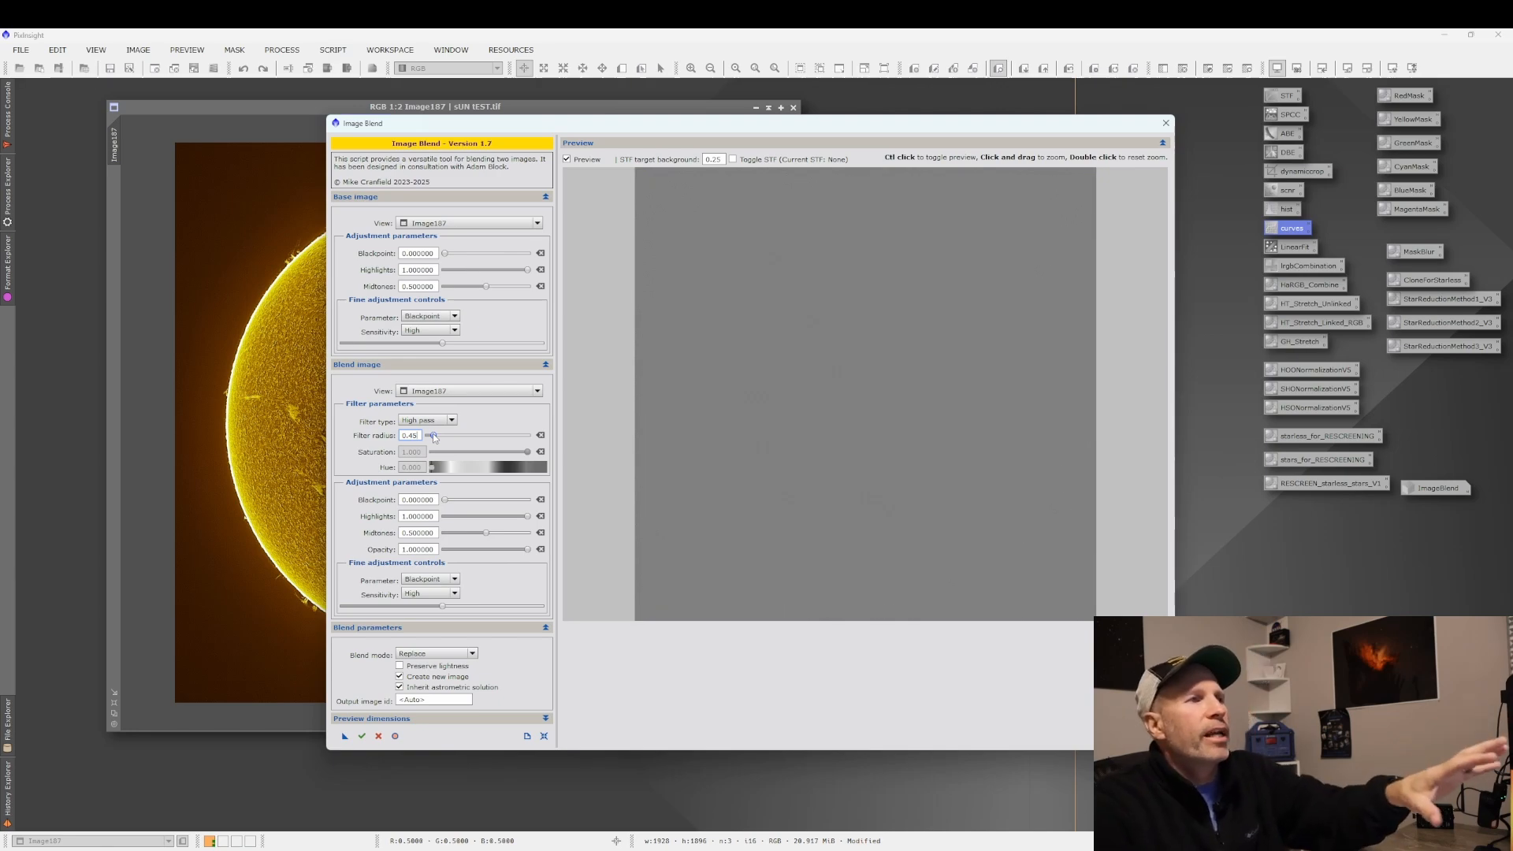
drag(433, 436, 452, 439)
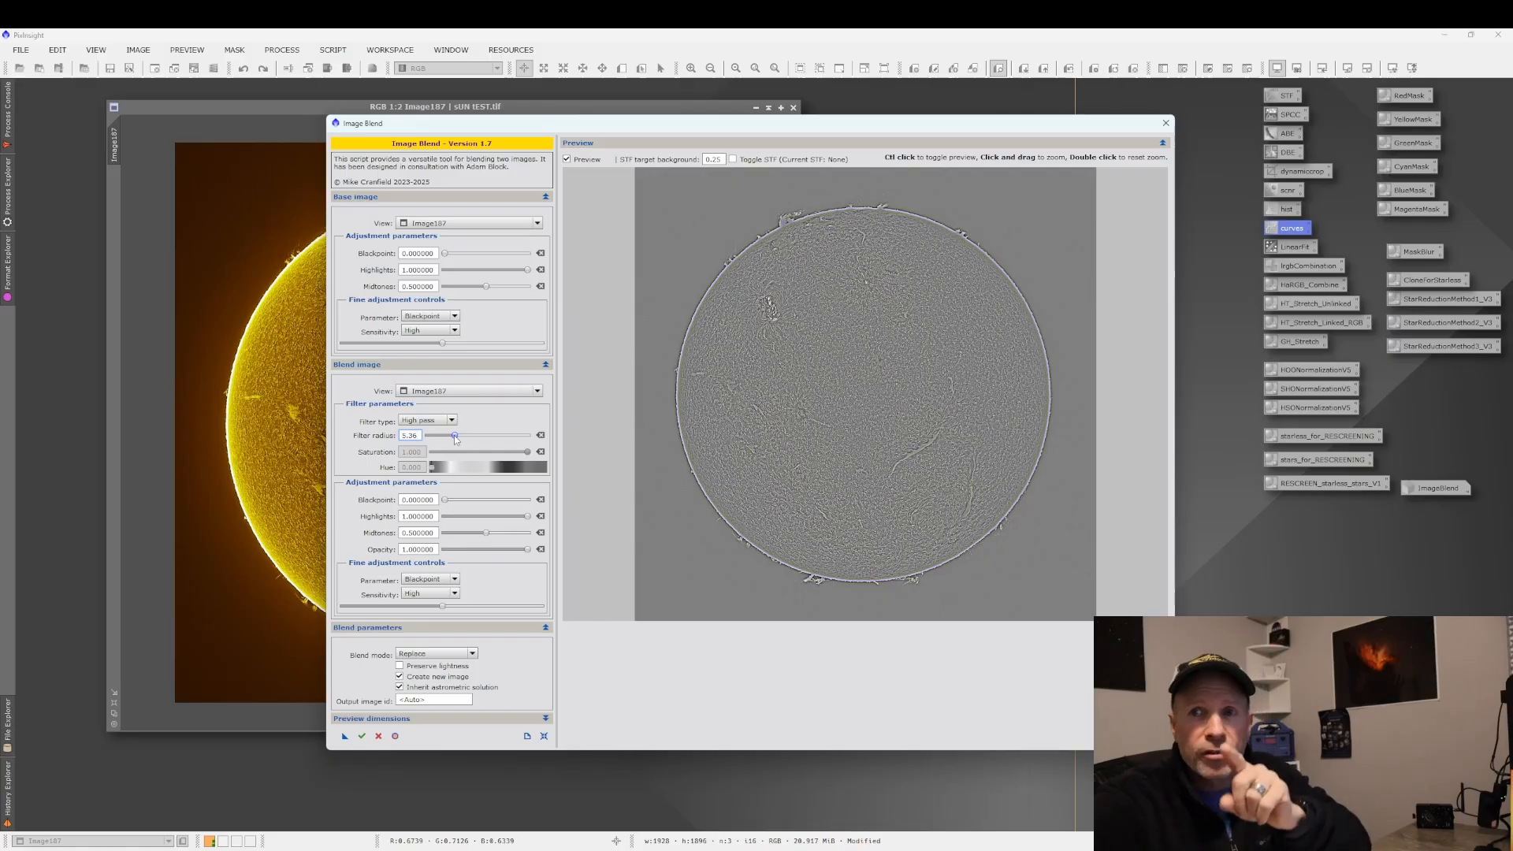
mouse_move(455, 436)
mouse_down()
mouse_move(439, 436)
mouse_move(451, 441)
mouse_up()
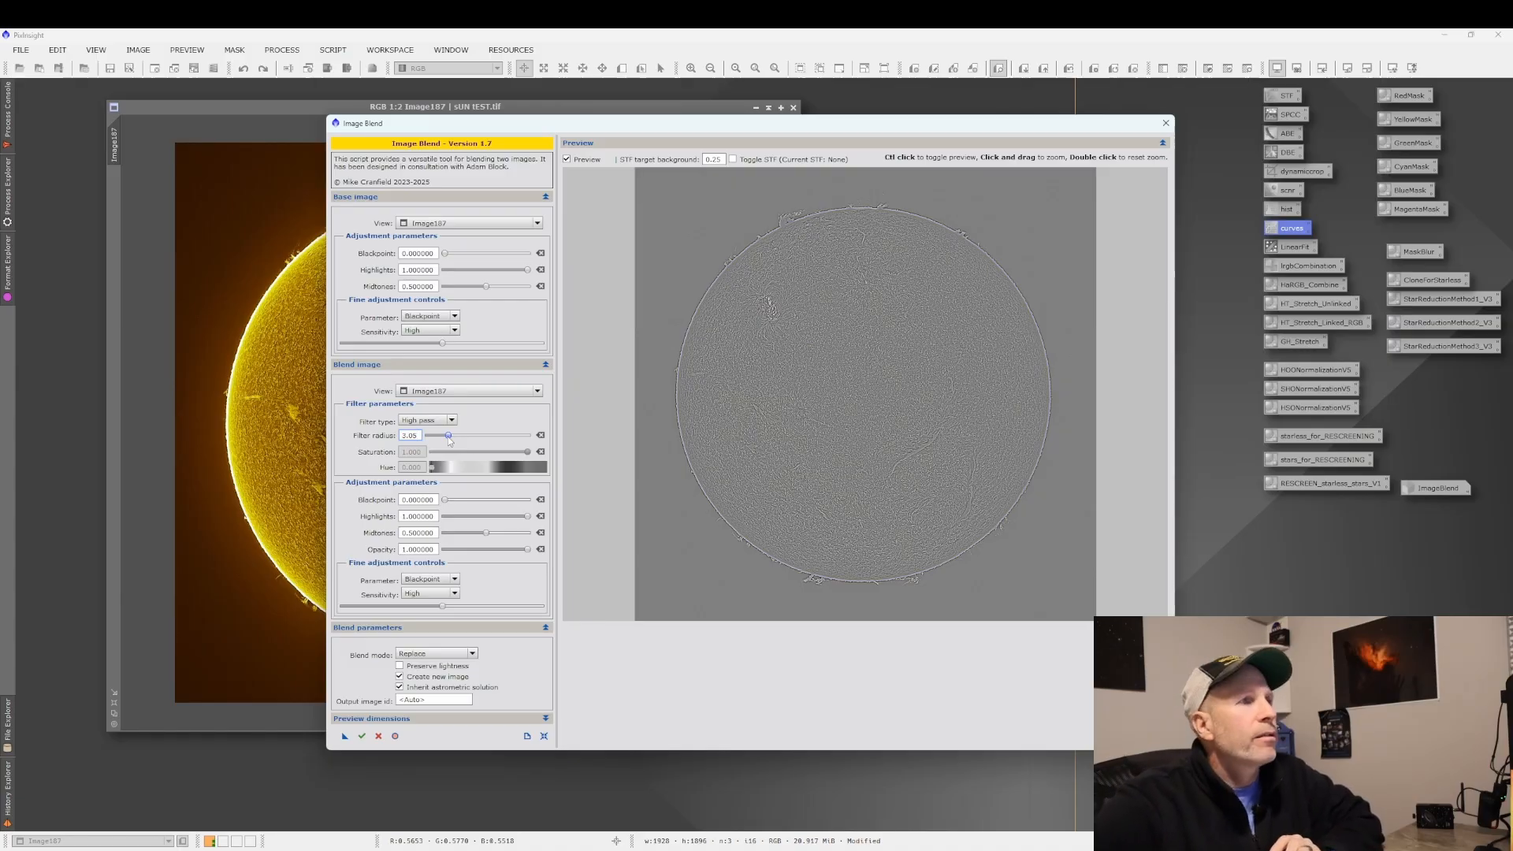
drag(449, 438, 495, 439)
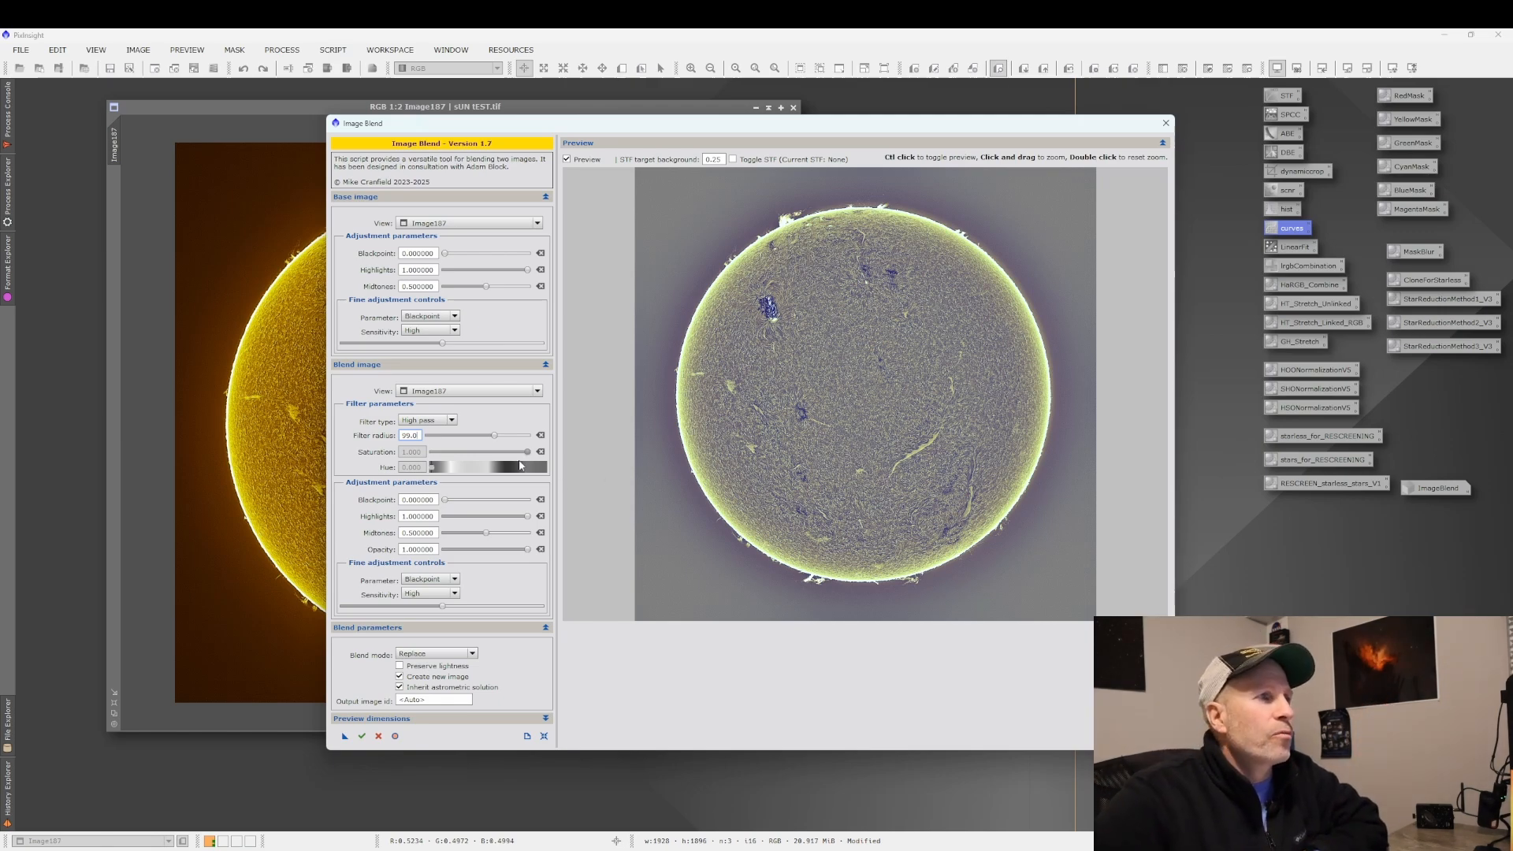
click(492, 437)
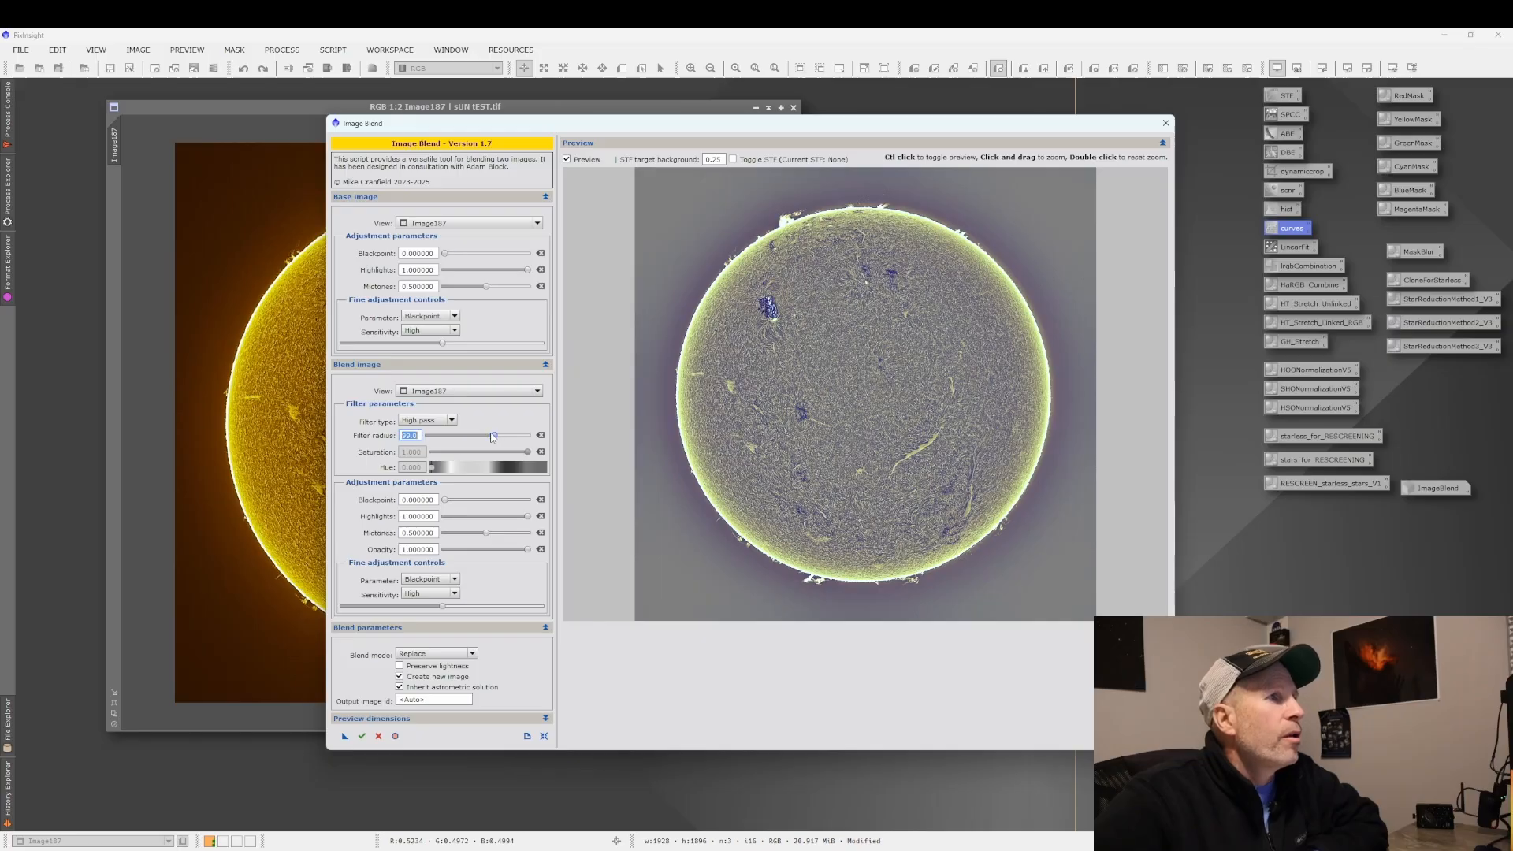
drag(493, 438, 463, 438)
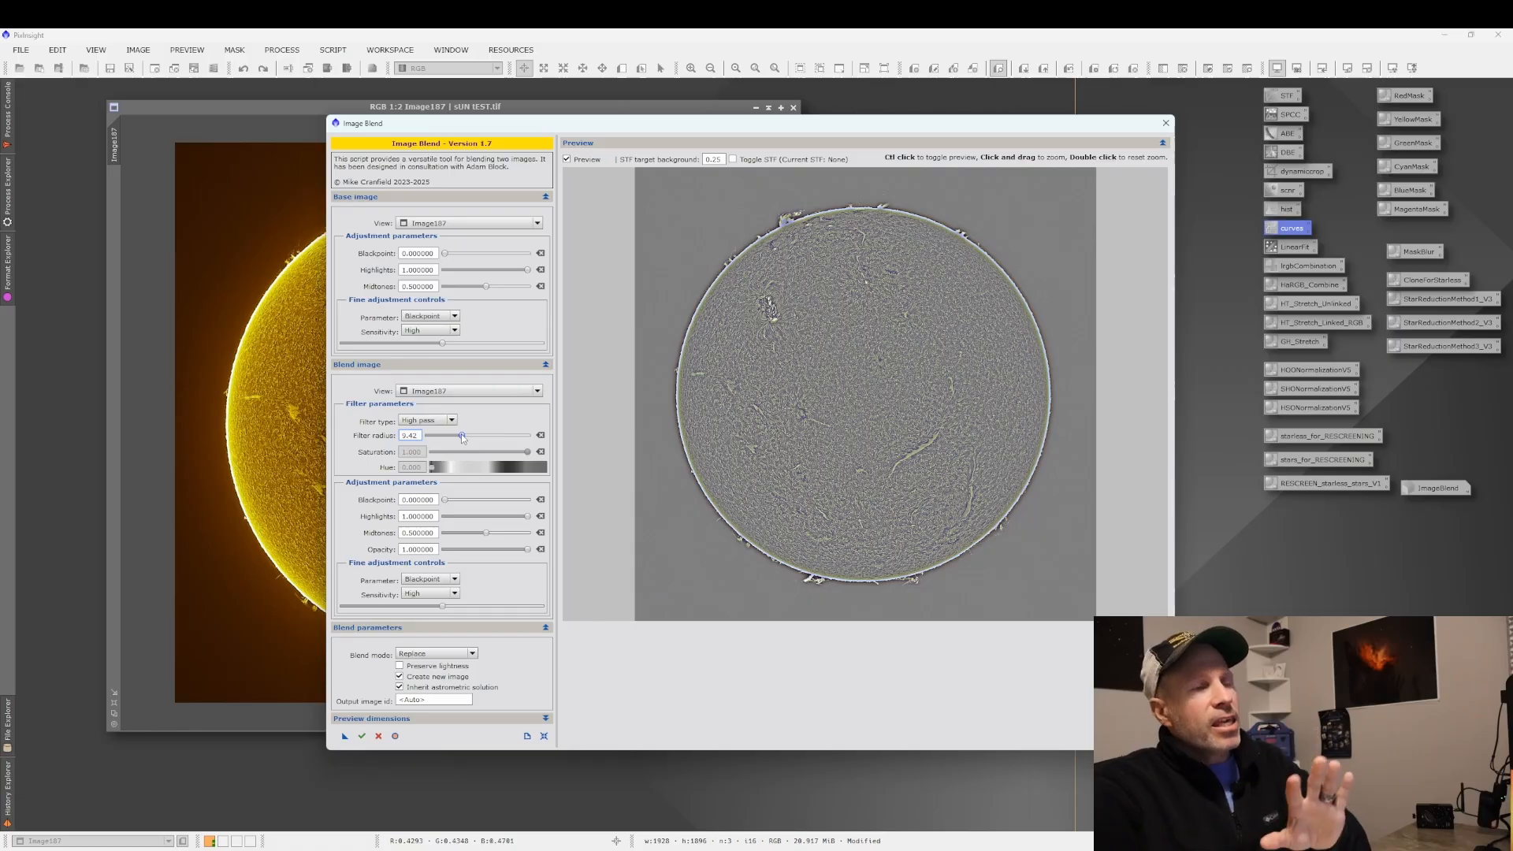
Set the blend mode to Overlay and lower the blend image's opacity to about 0.407.
click(473, 654)
click(425, 804)
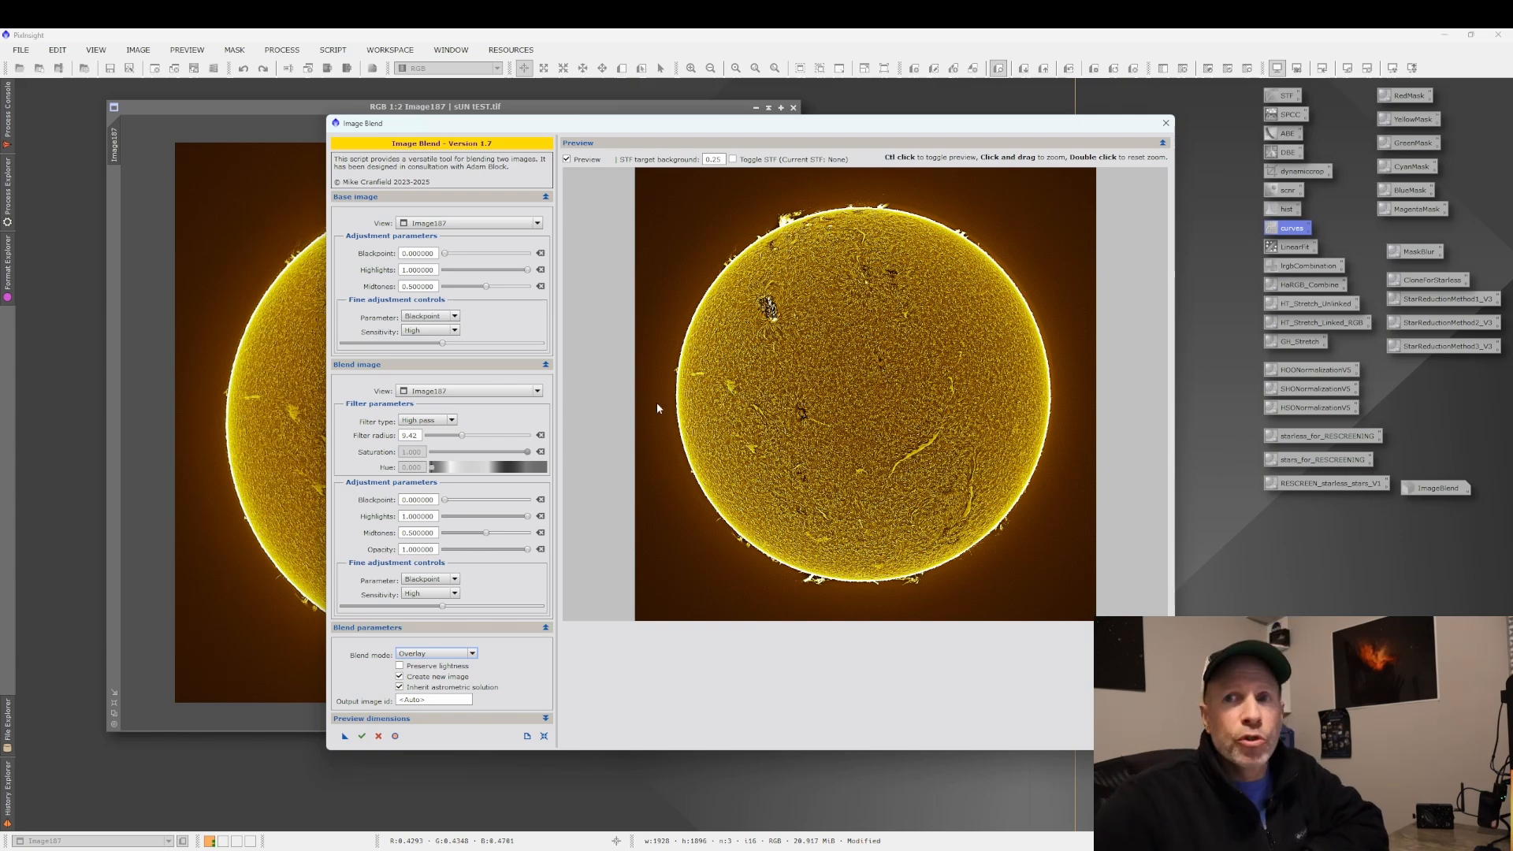
click(528, 552)
drag(530, 554, 462, 556)
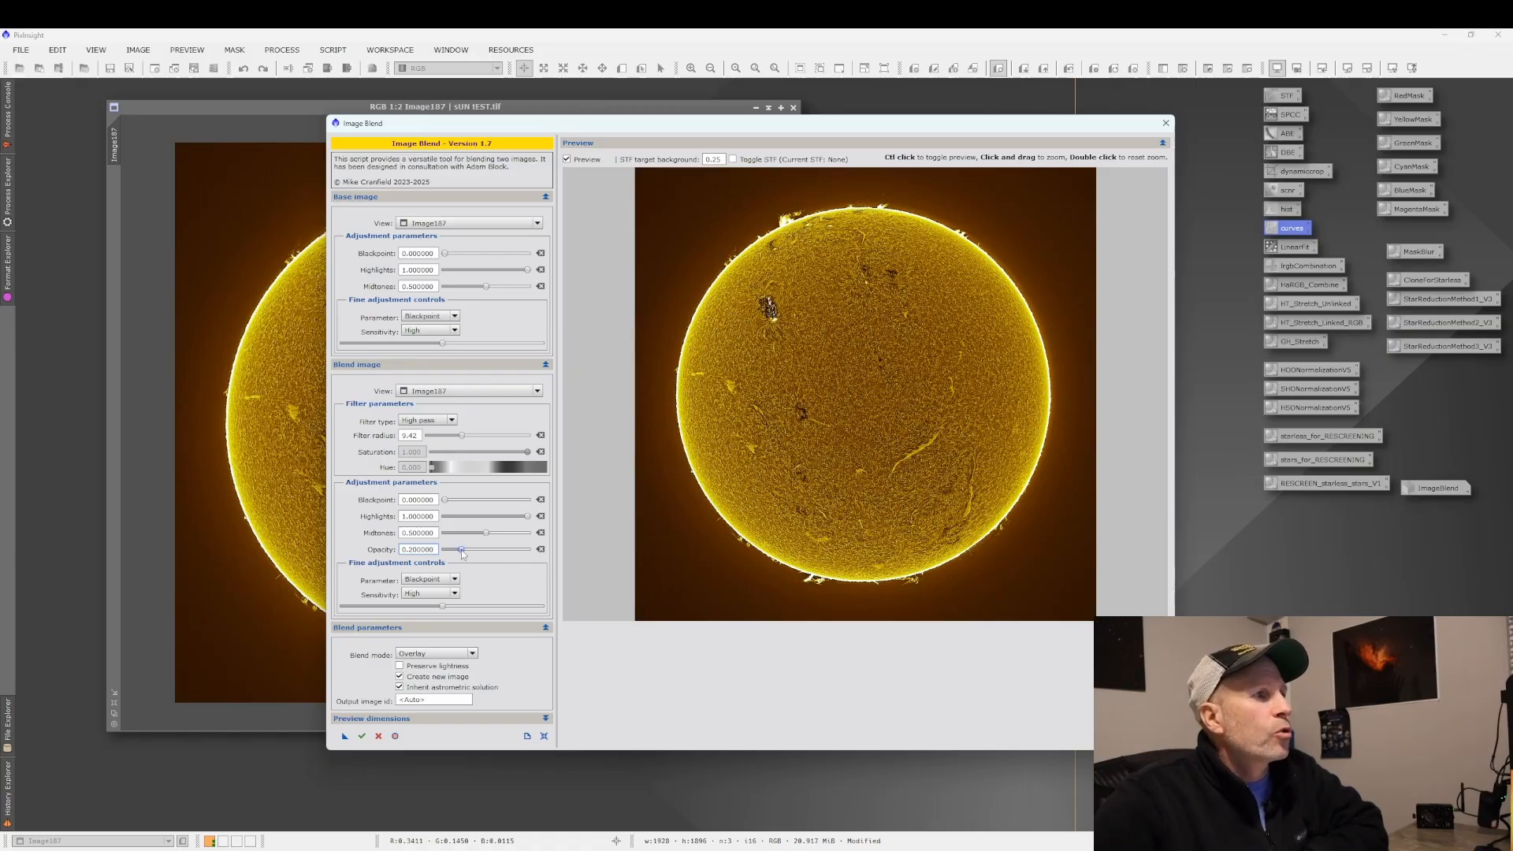
drag(461, 551, 478, 552)
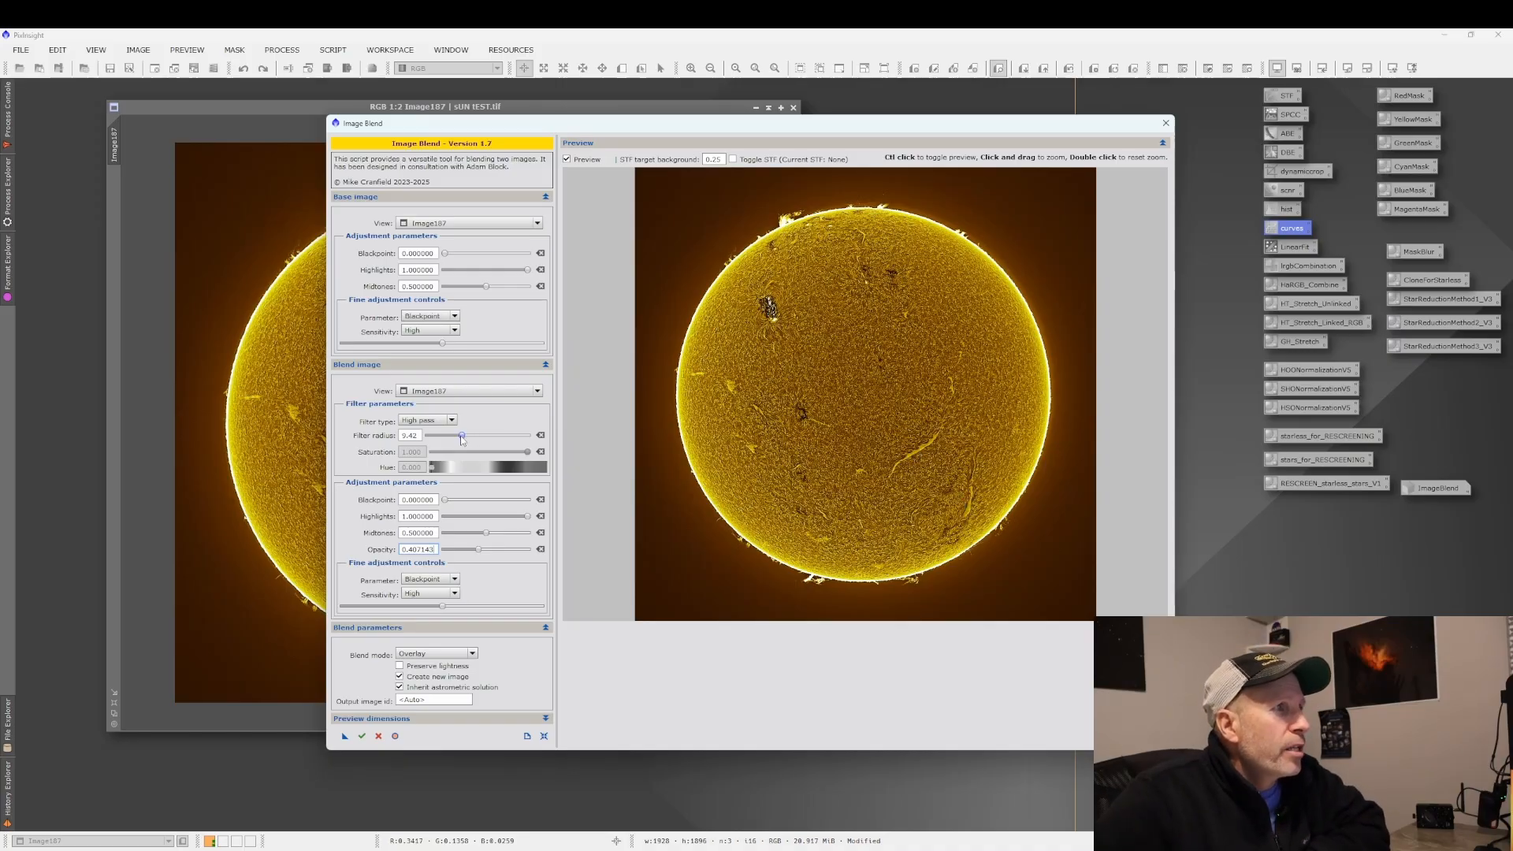
Try a high-pass radius of 3.22, settle on radius 29.3 with opacity about 0.921, and compare the blend with the original.
drag(463, 438, 458, 439)
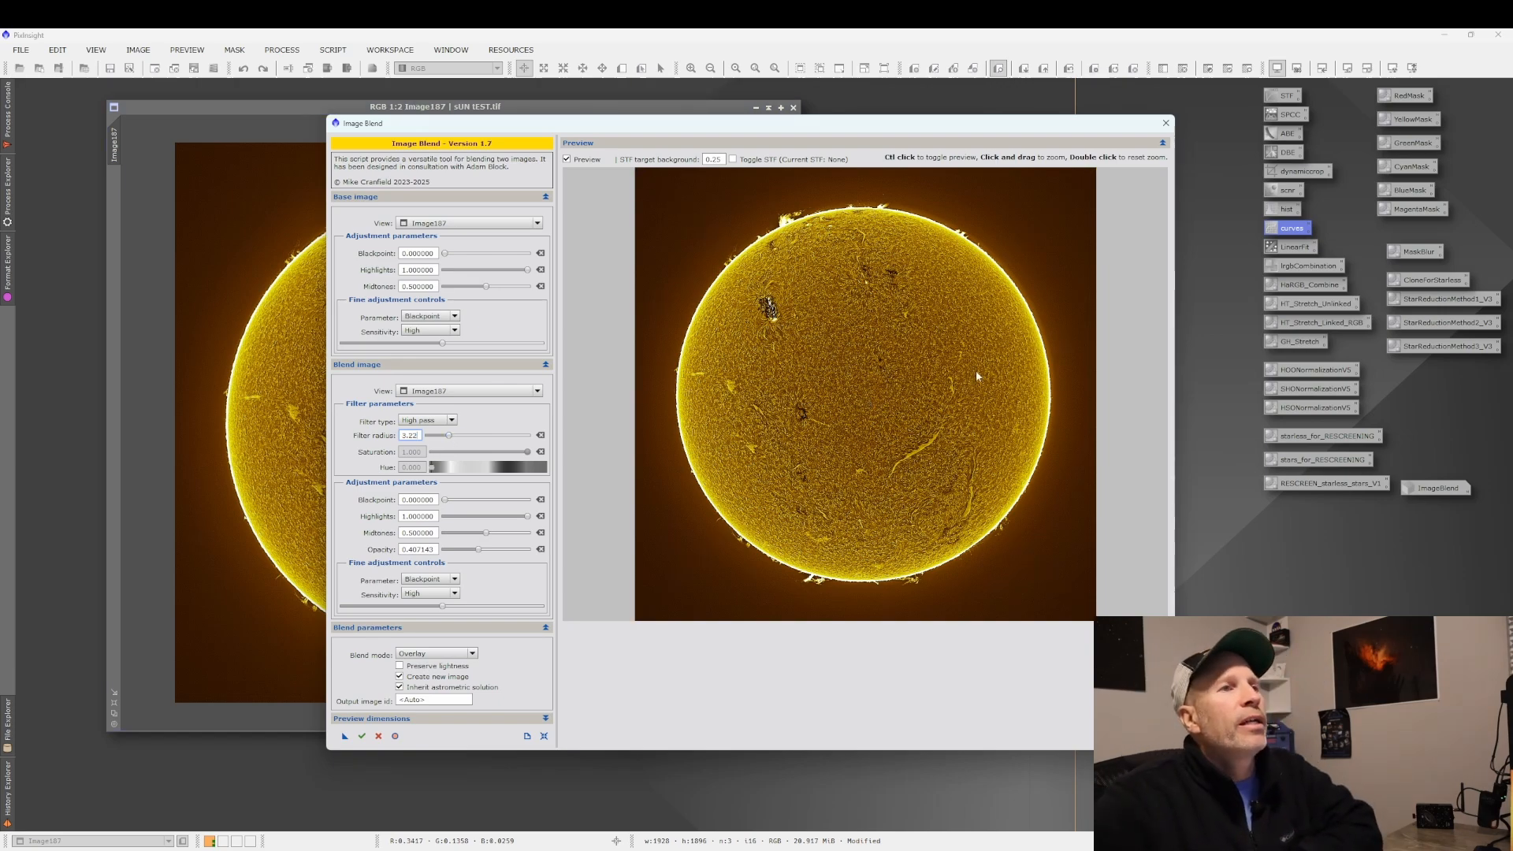
click(566, 159)
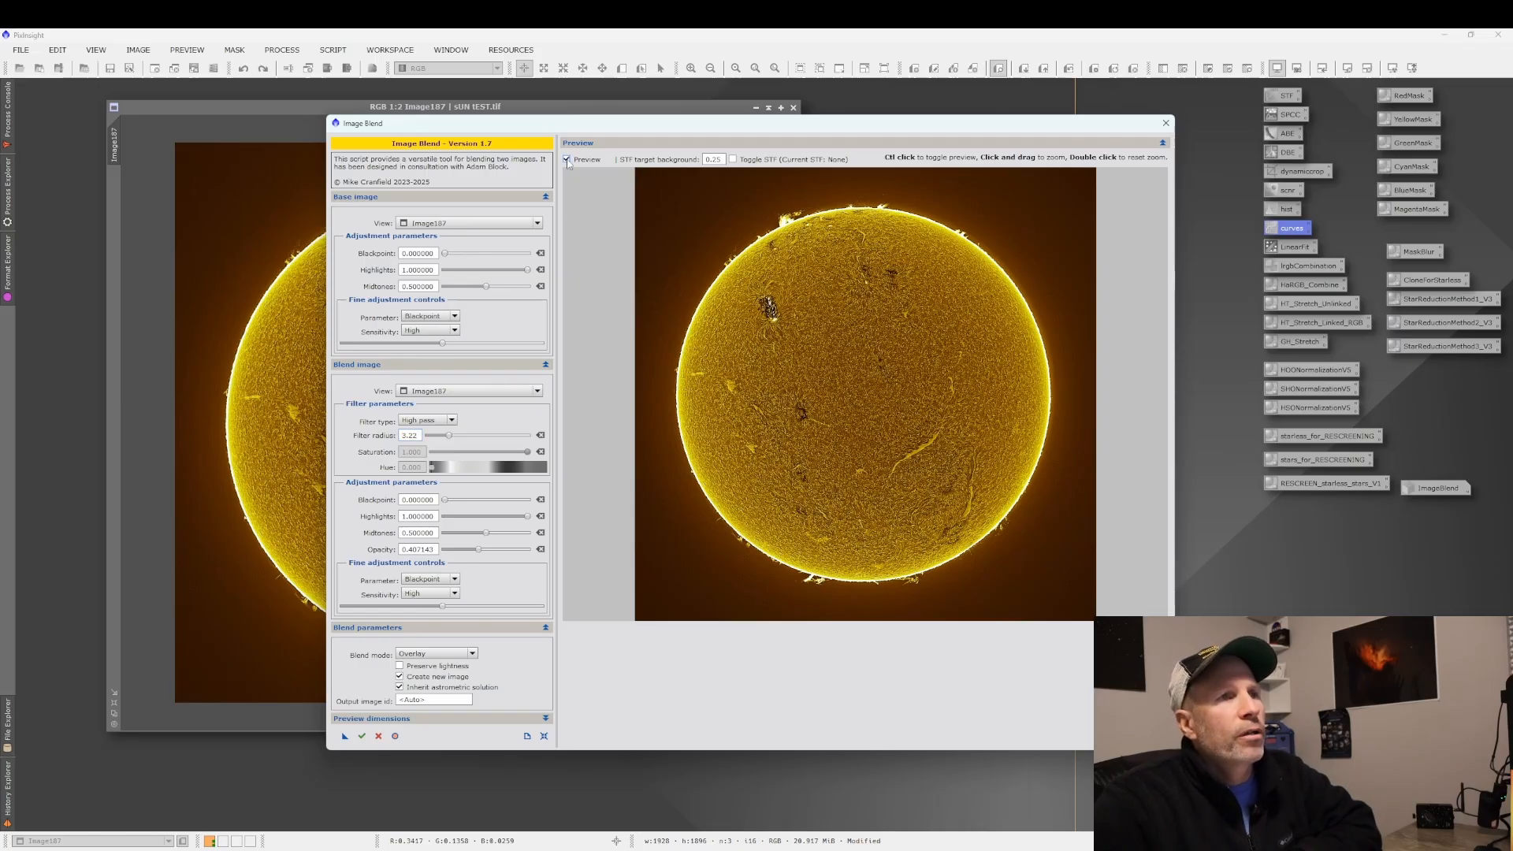
drag(449, 436, 479, 439)
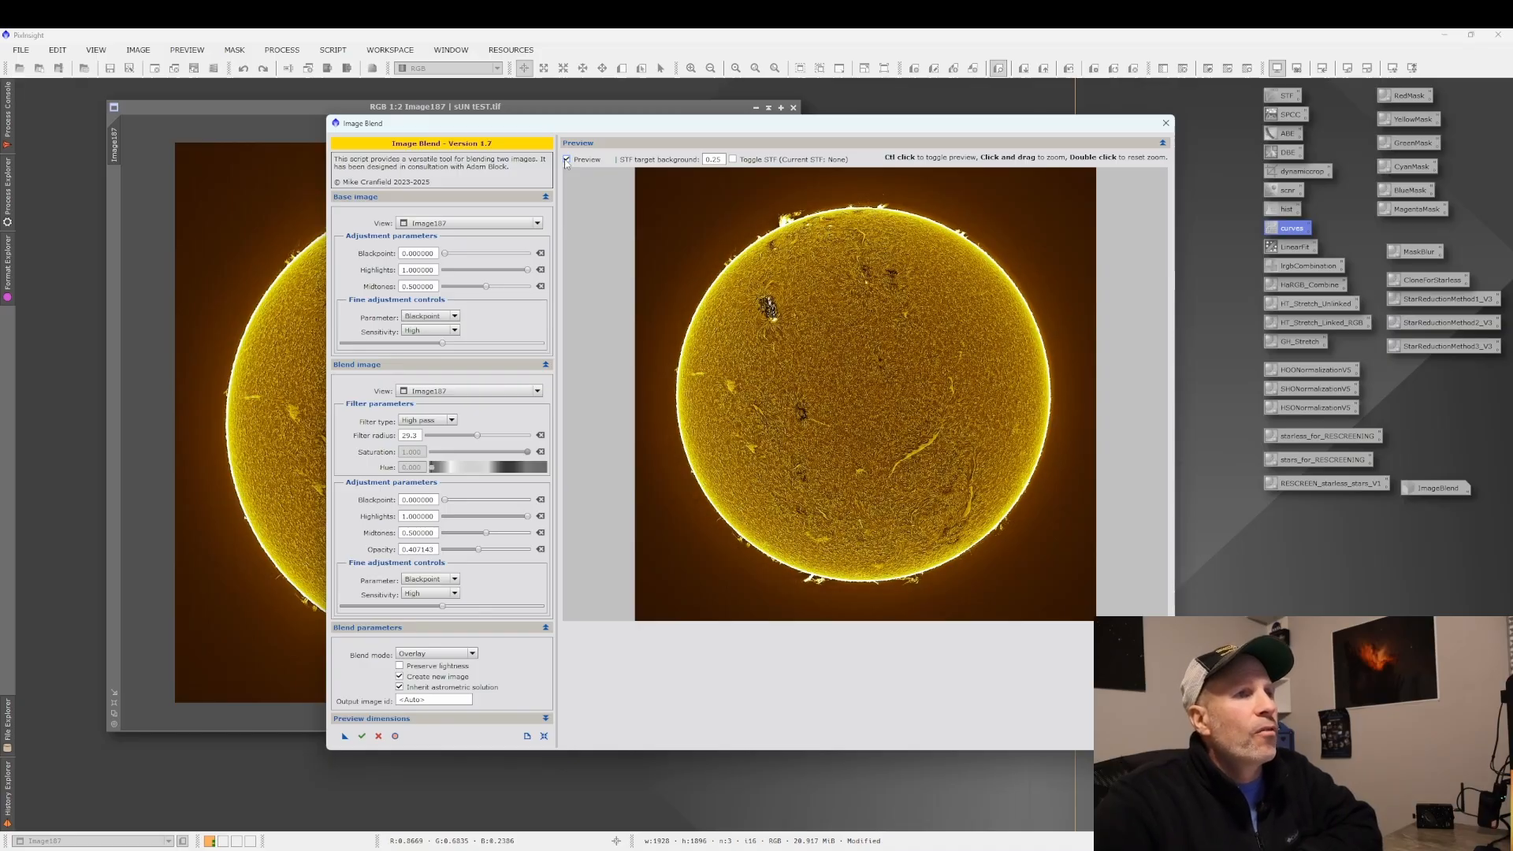
drag(480, 552, 522, 555)
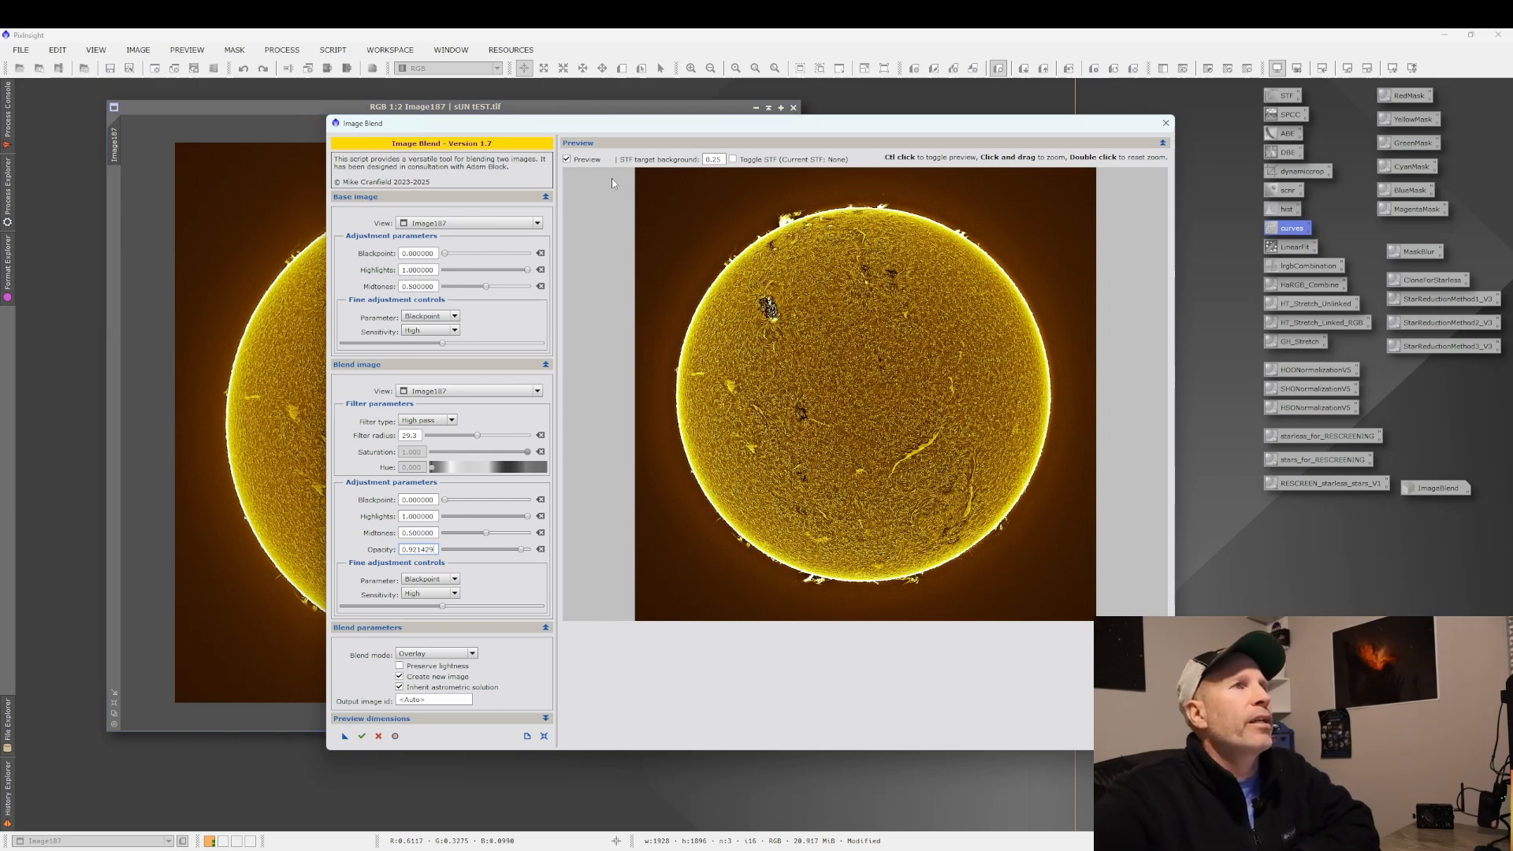
click(567, 160)
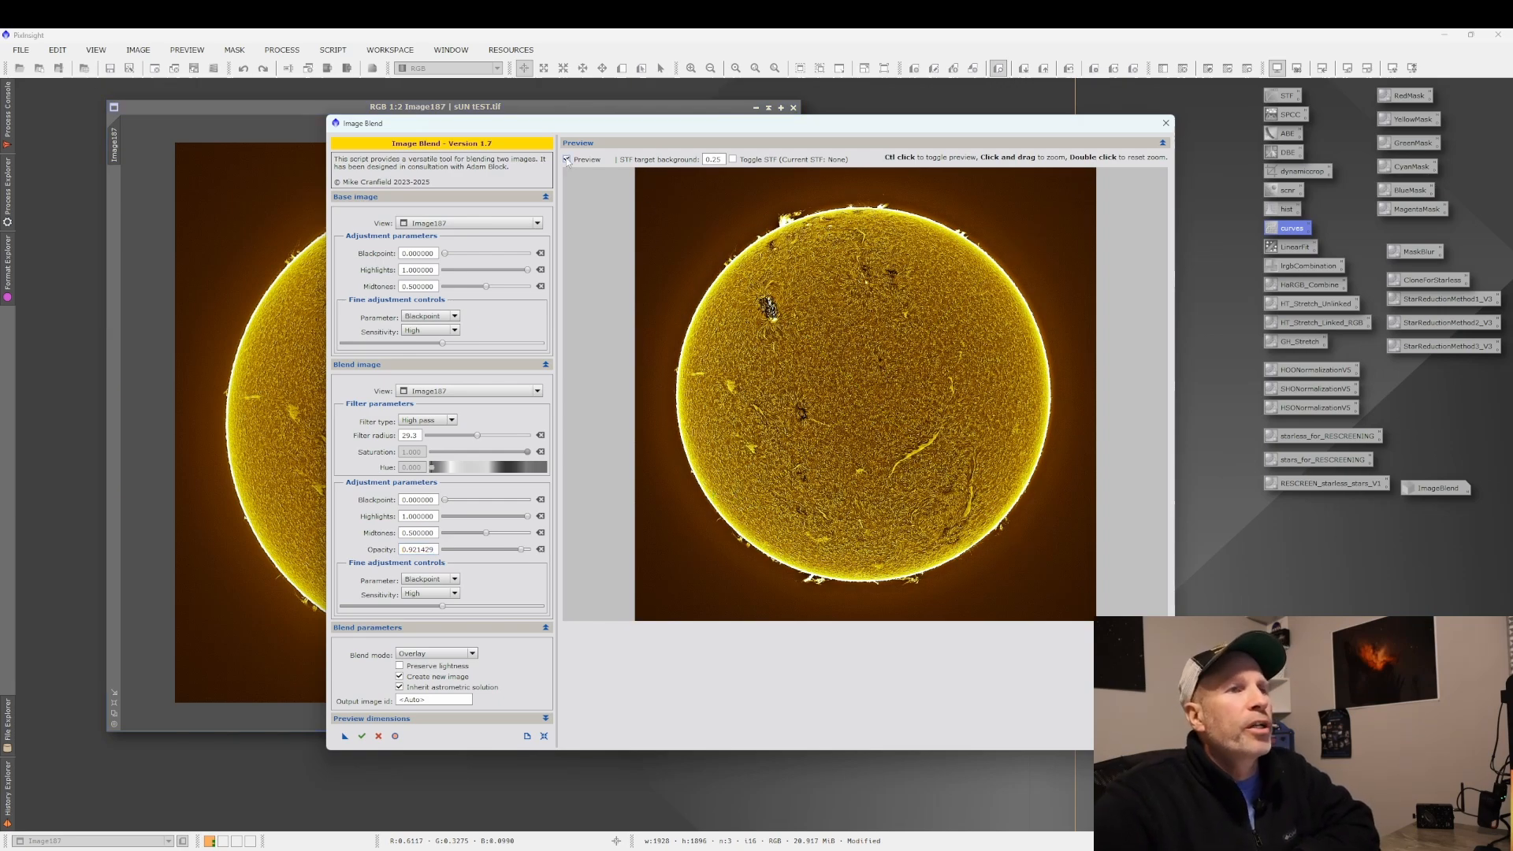
Reduce the high-pass filter radius to 19.1 and the blend image's opacity to 0.35.
click(567, 160)
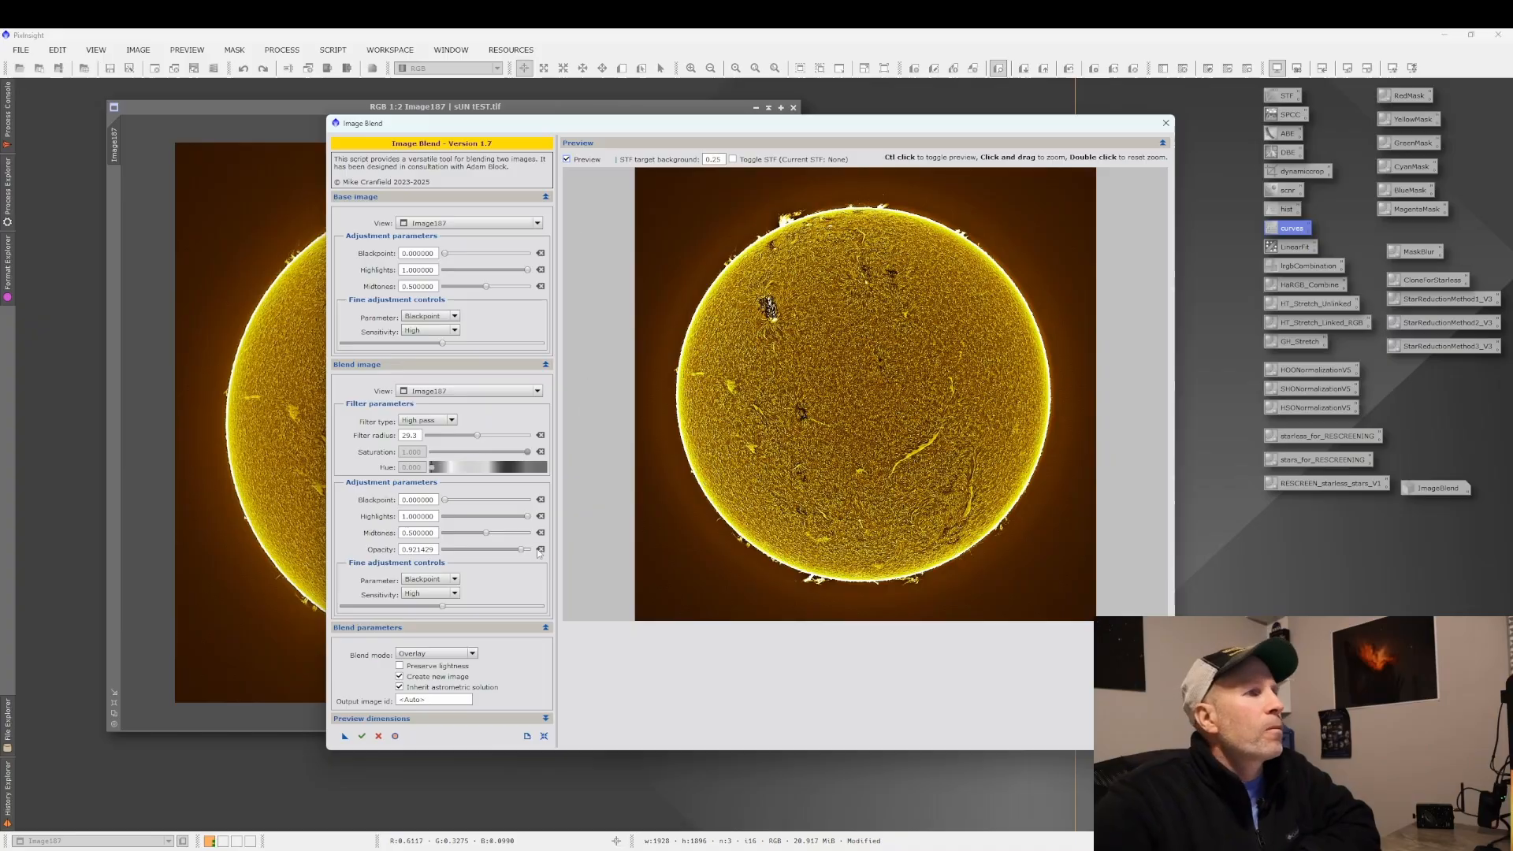
drag(521, 549, 485, 552)
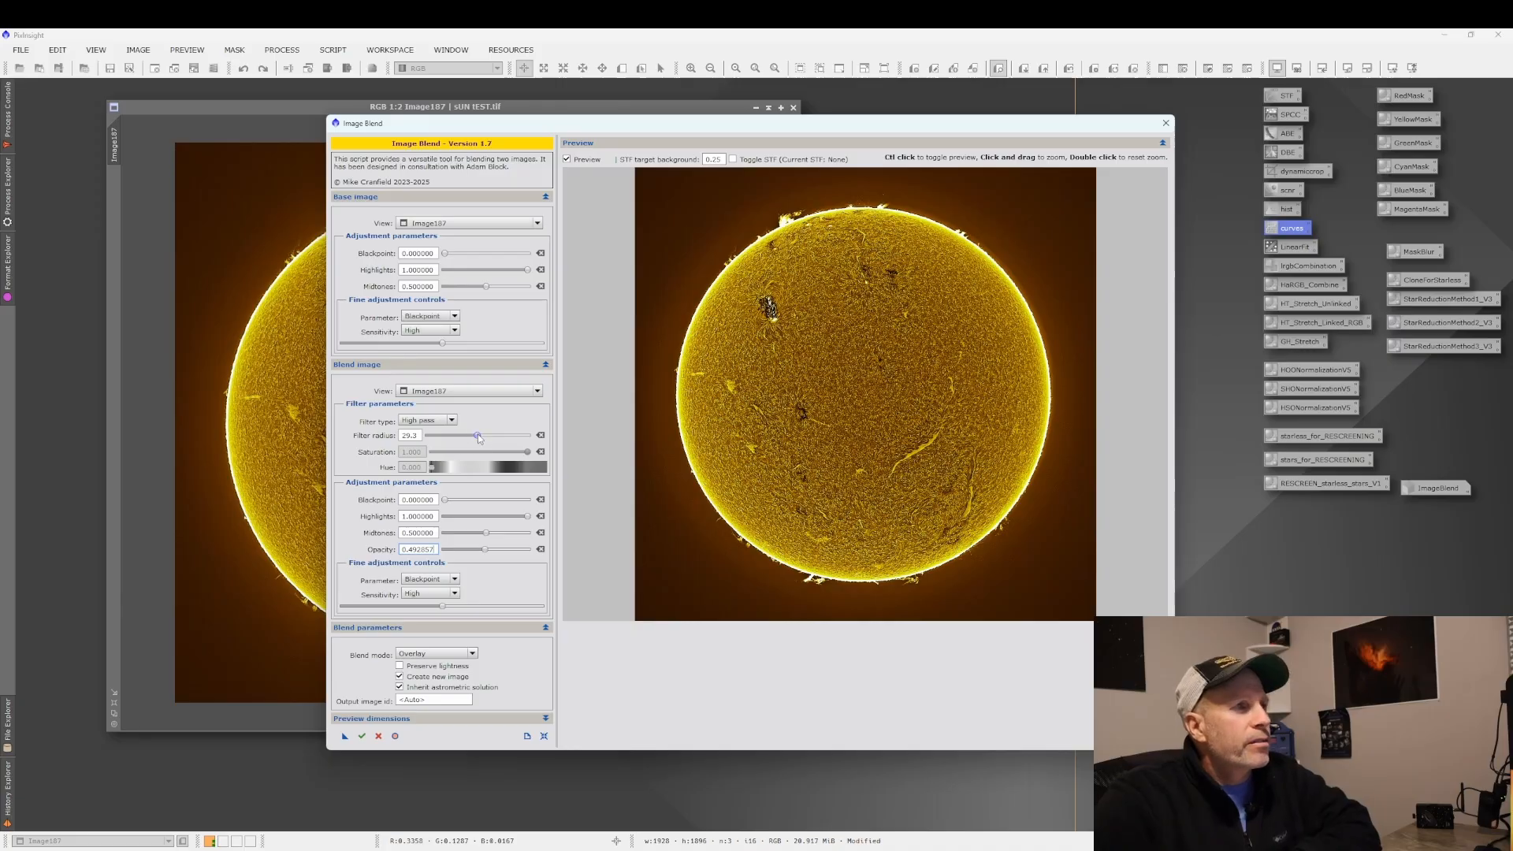
drag(477, 436, 473, 438)
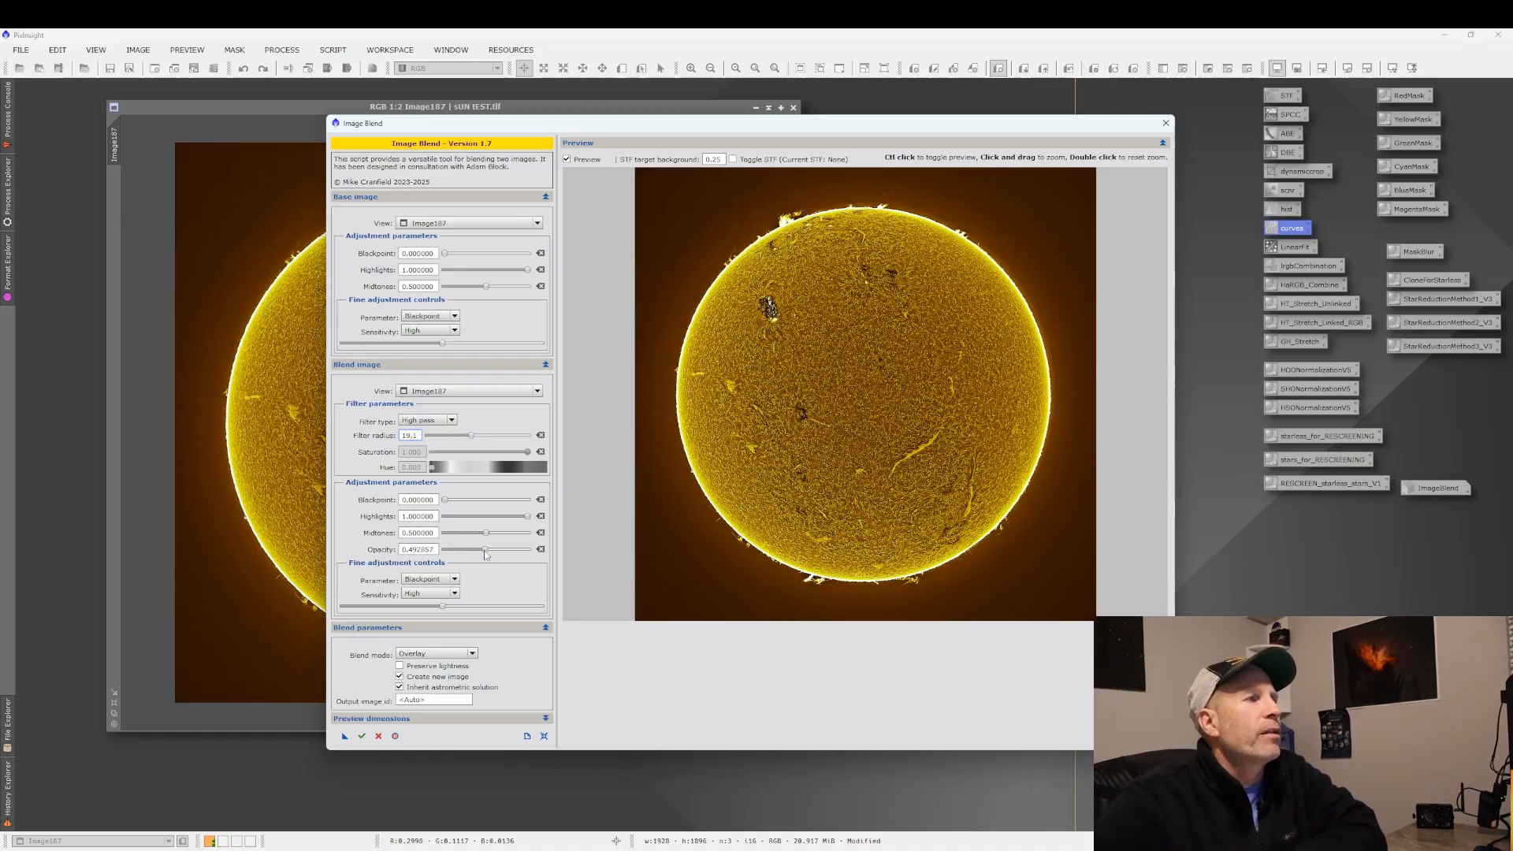
mouse_move(485, 551)
mouse_down()
mouse_move(523, 550)
mouse_move(461, 551)
mouse_up()
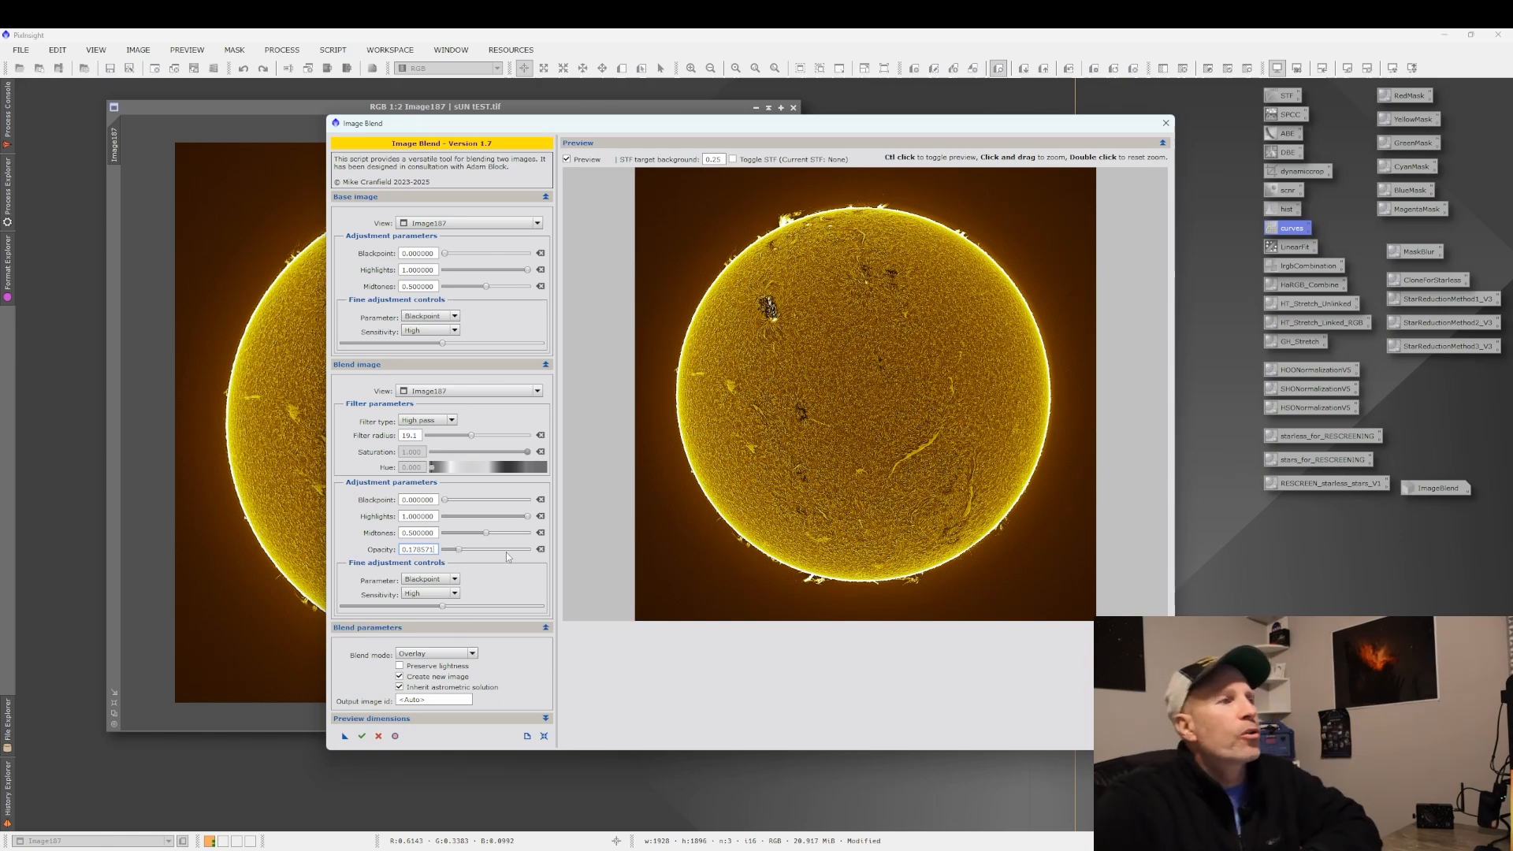
drag(458, 549, 474, 553)
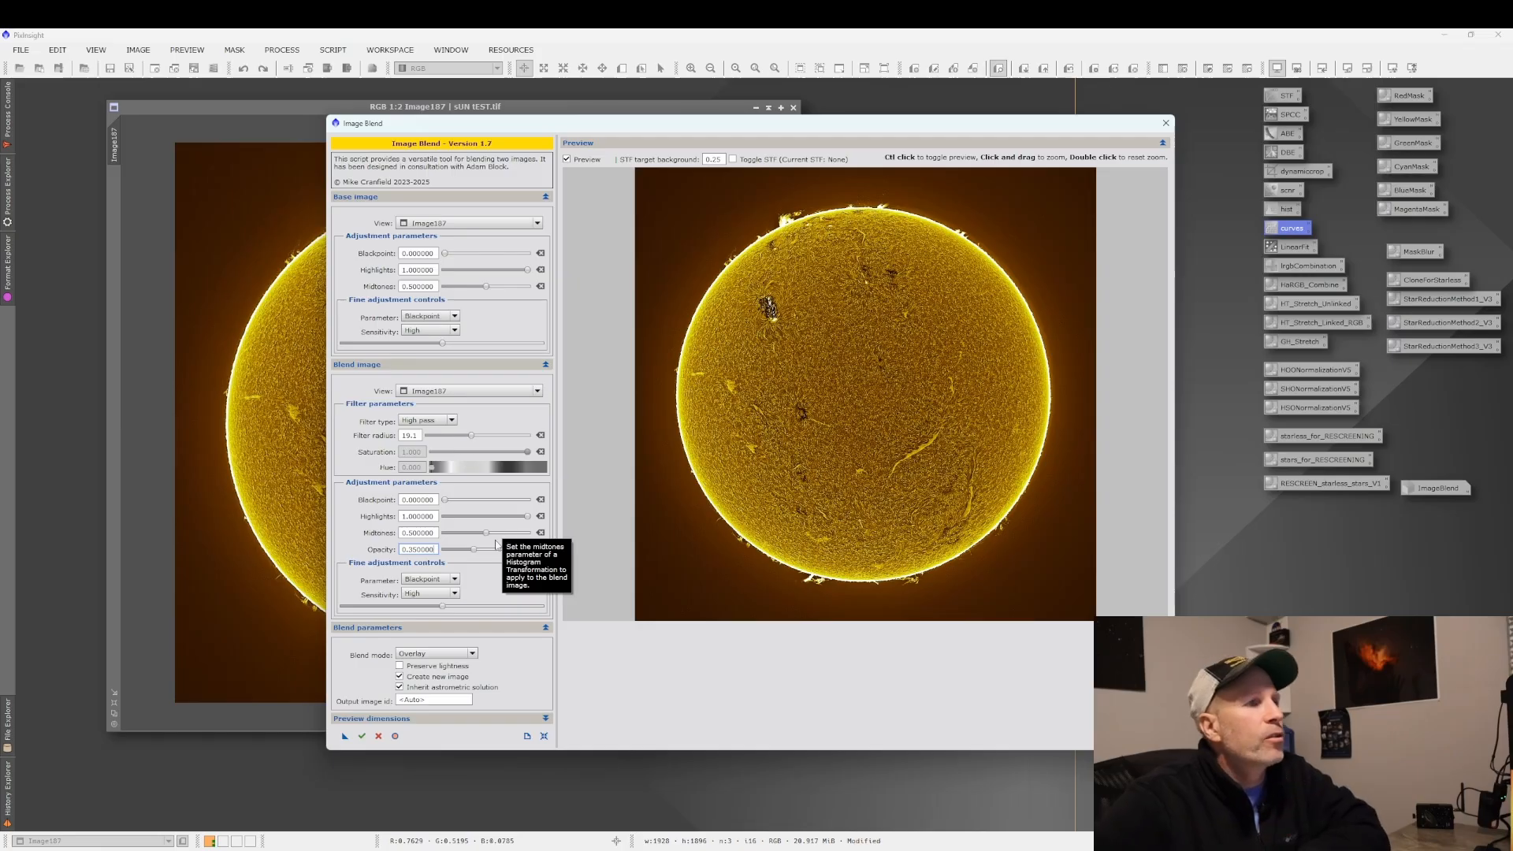
Try blend-image midtones of about 0.893, compare the result with the original, and settle on about 0.536.
drag(486, 535, 521, 540)
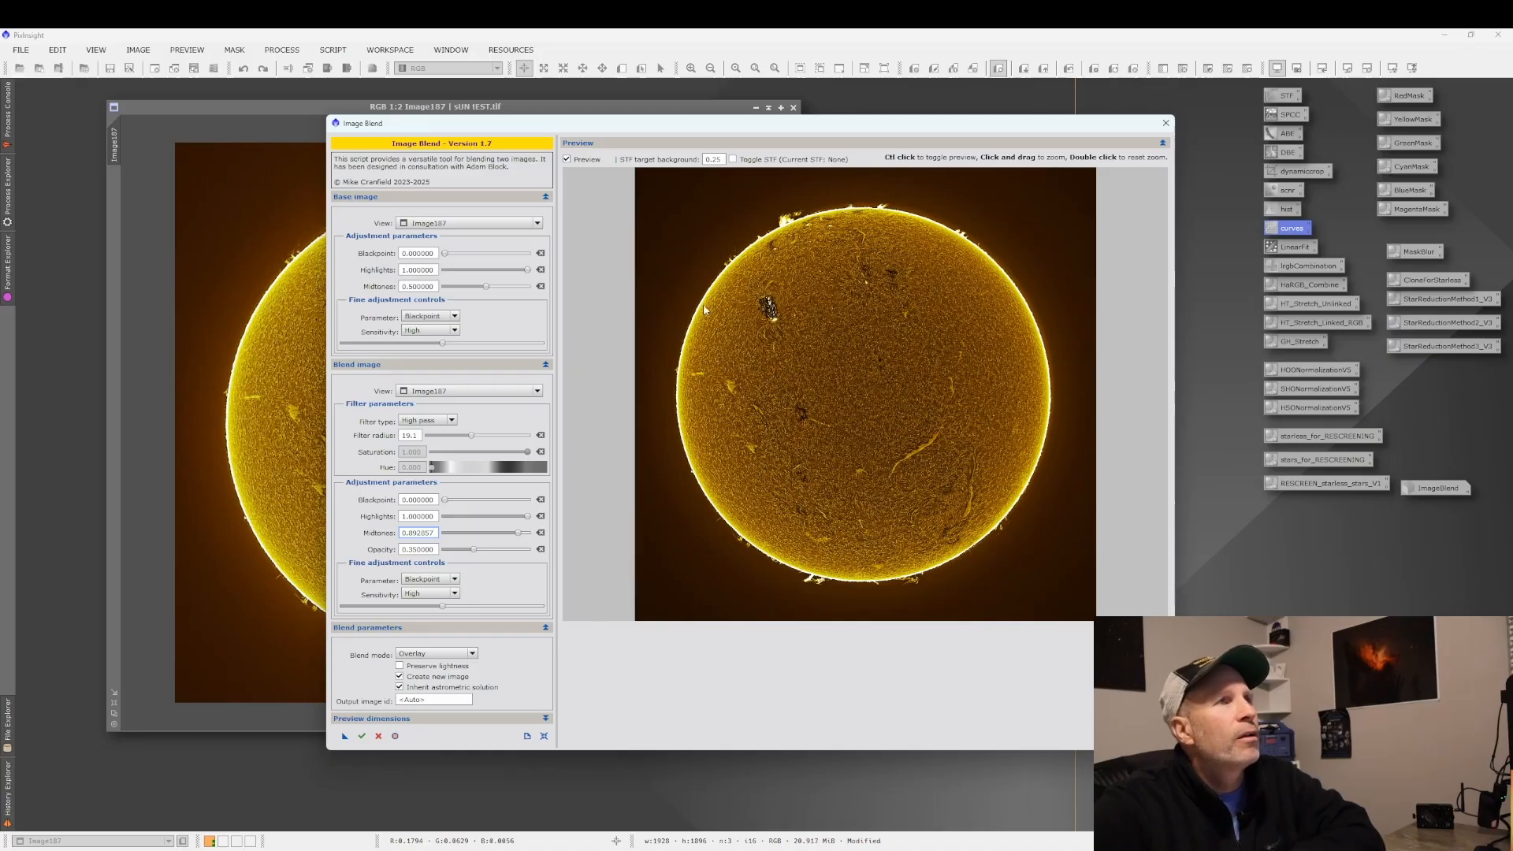
click(567, 160)
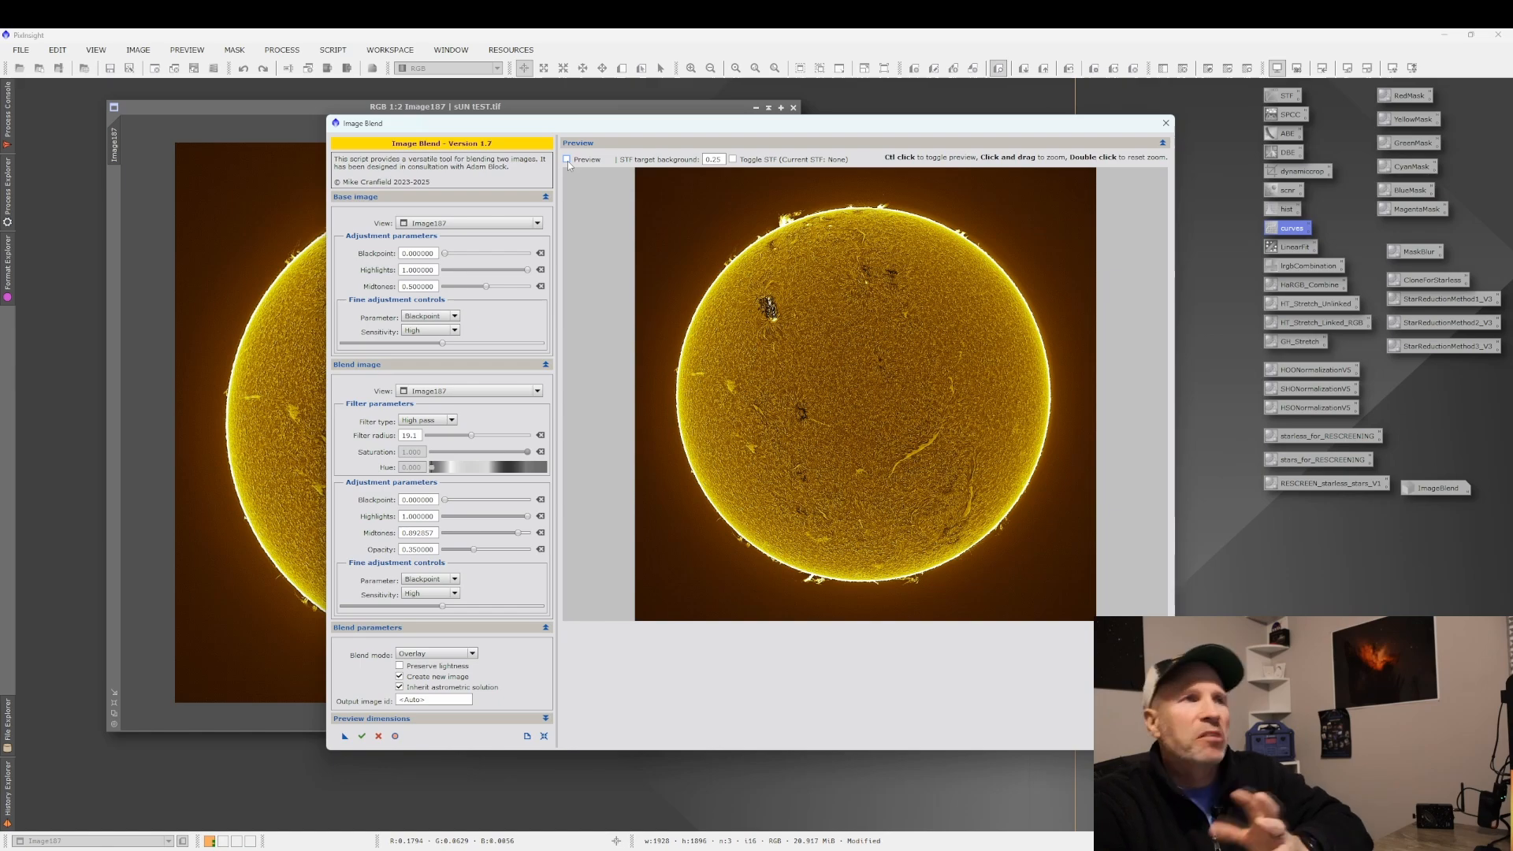
click(568, 160)
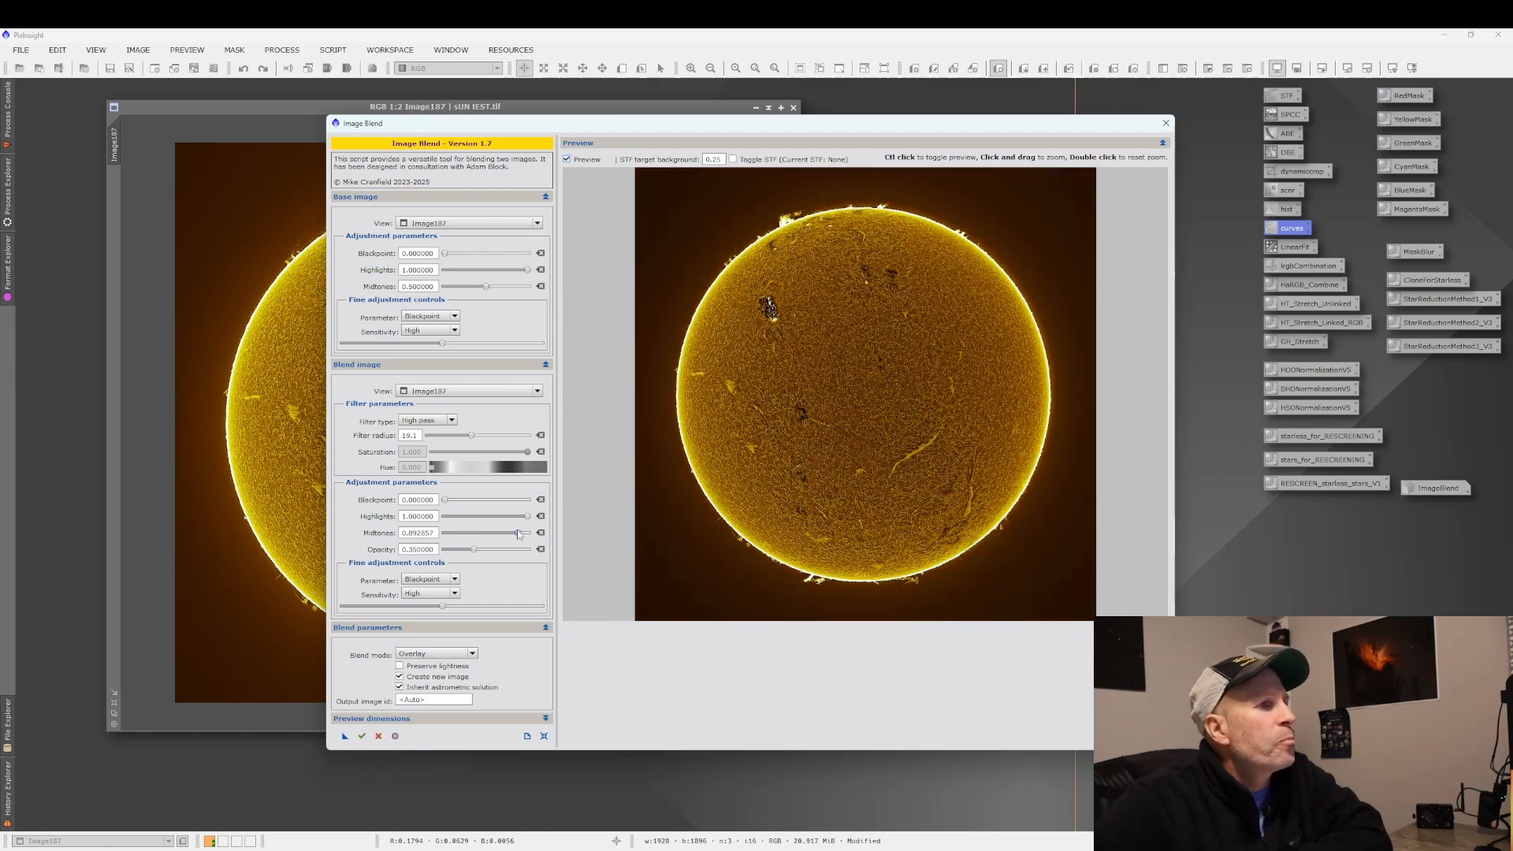
drag(519, 535, 490, 535)
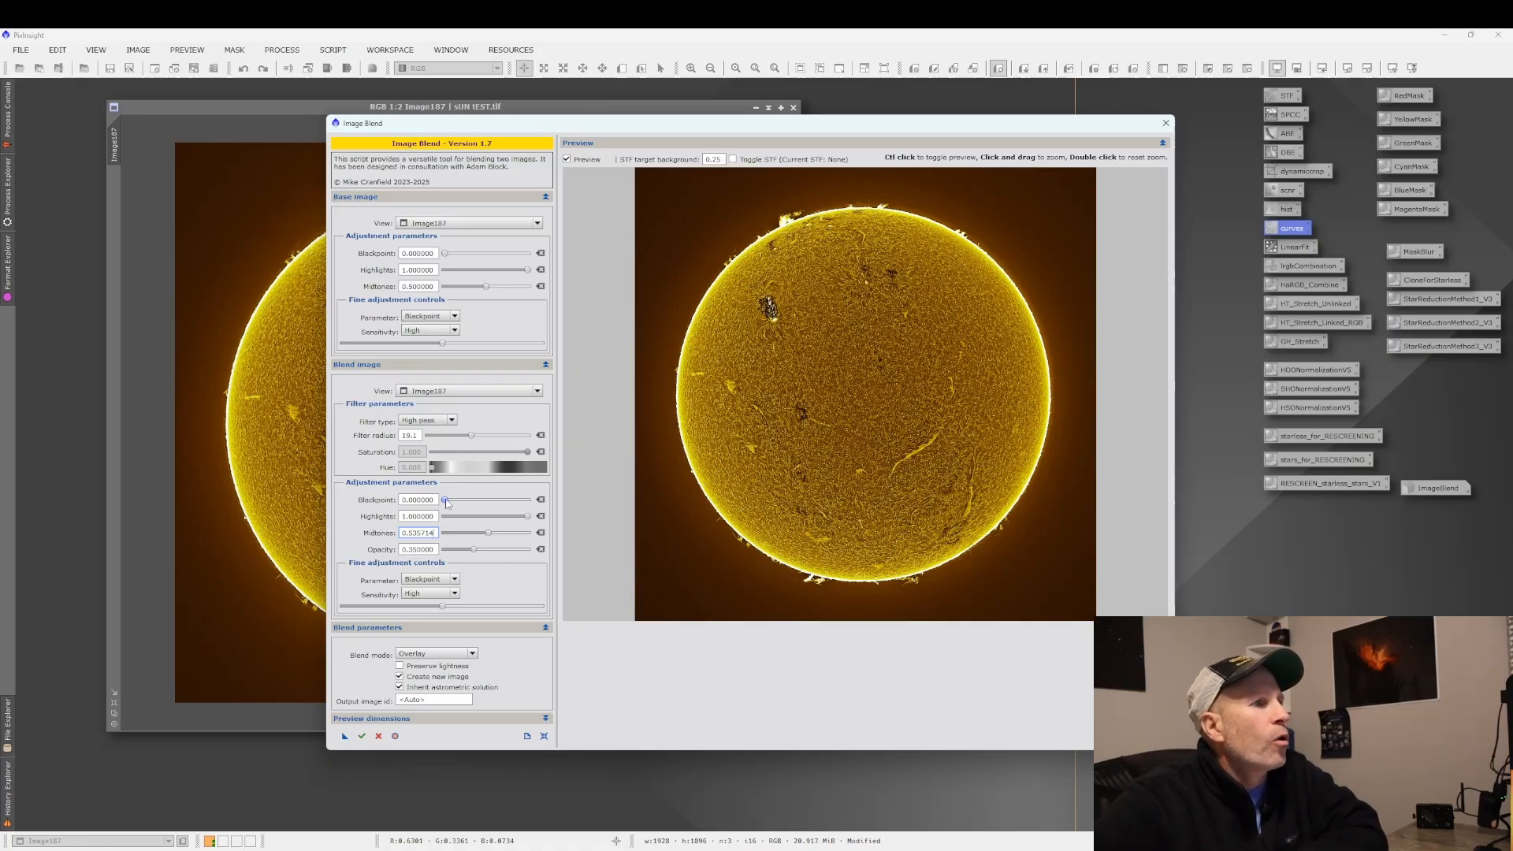
Set the base image's blackpoint to about 0.021 and the blend image's blackpoint to about 0.079.
drag(446, 503, 452, 504)
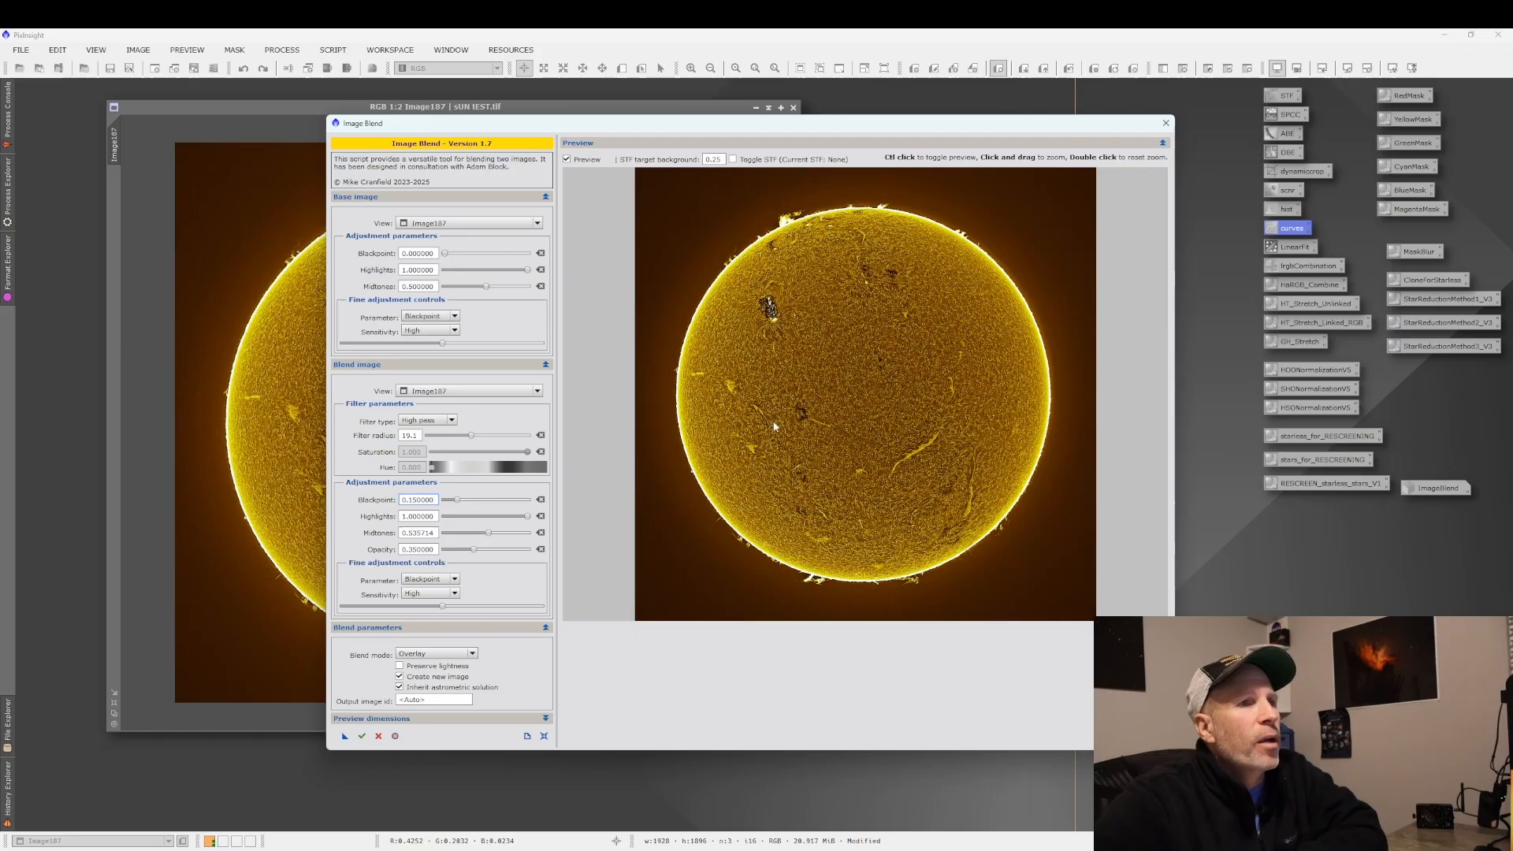
drag(445, 256, 452, 258)
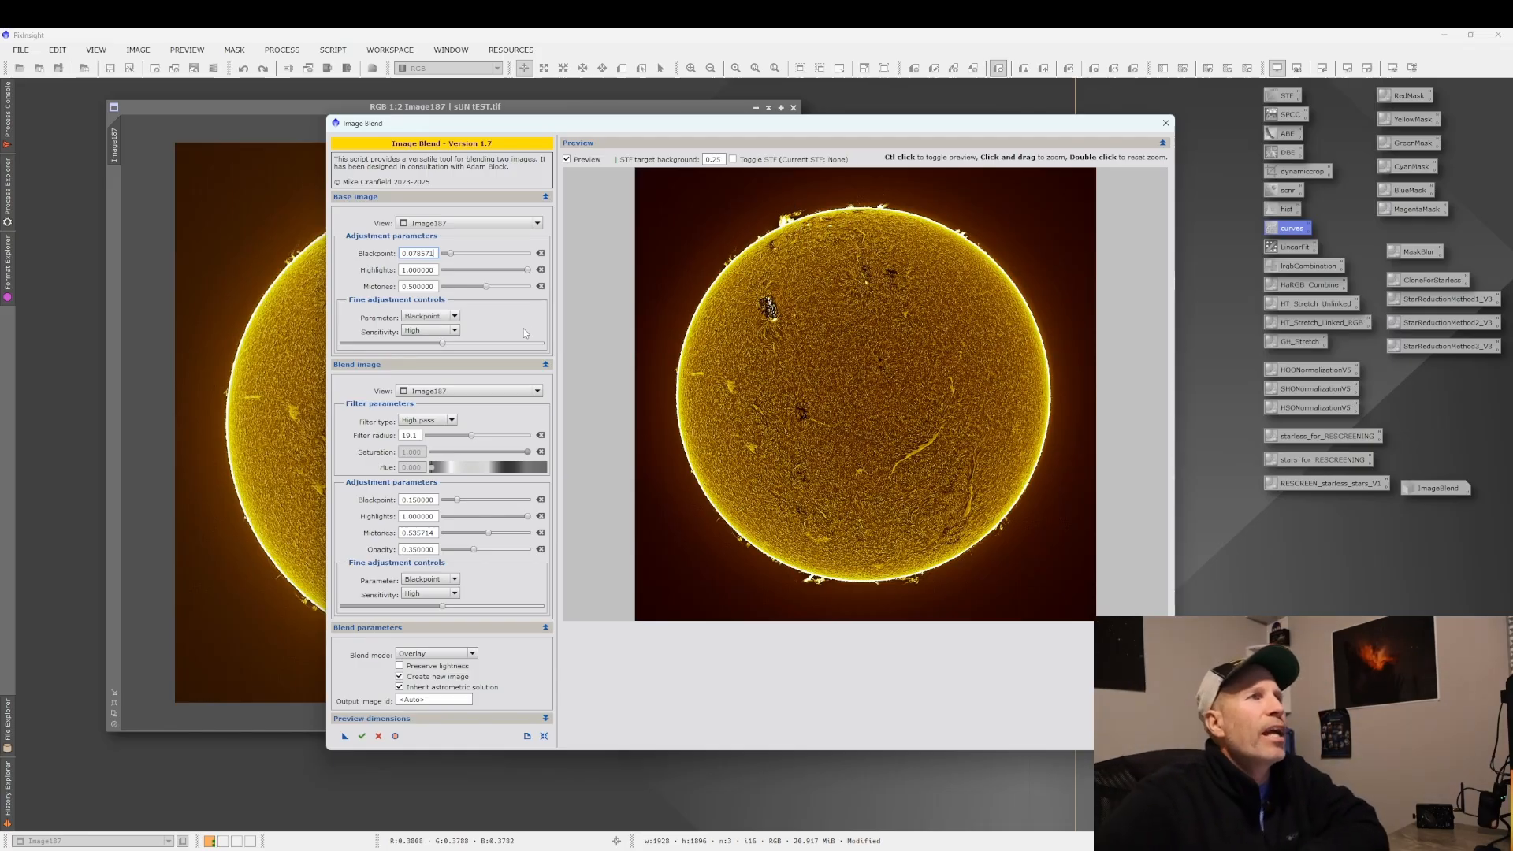
drag(452, 252, 448, 252)
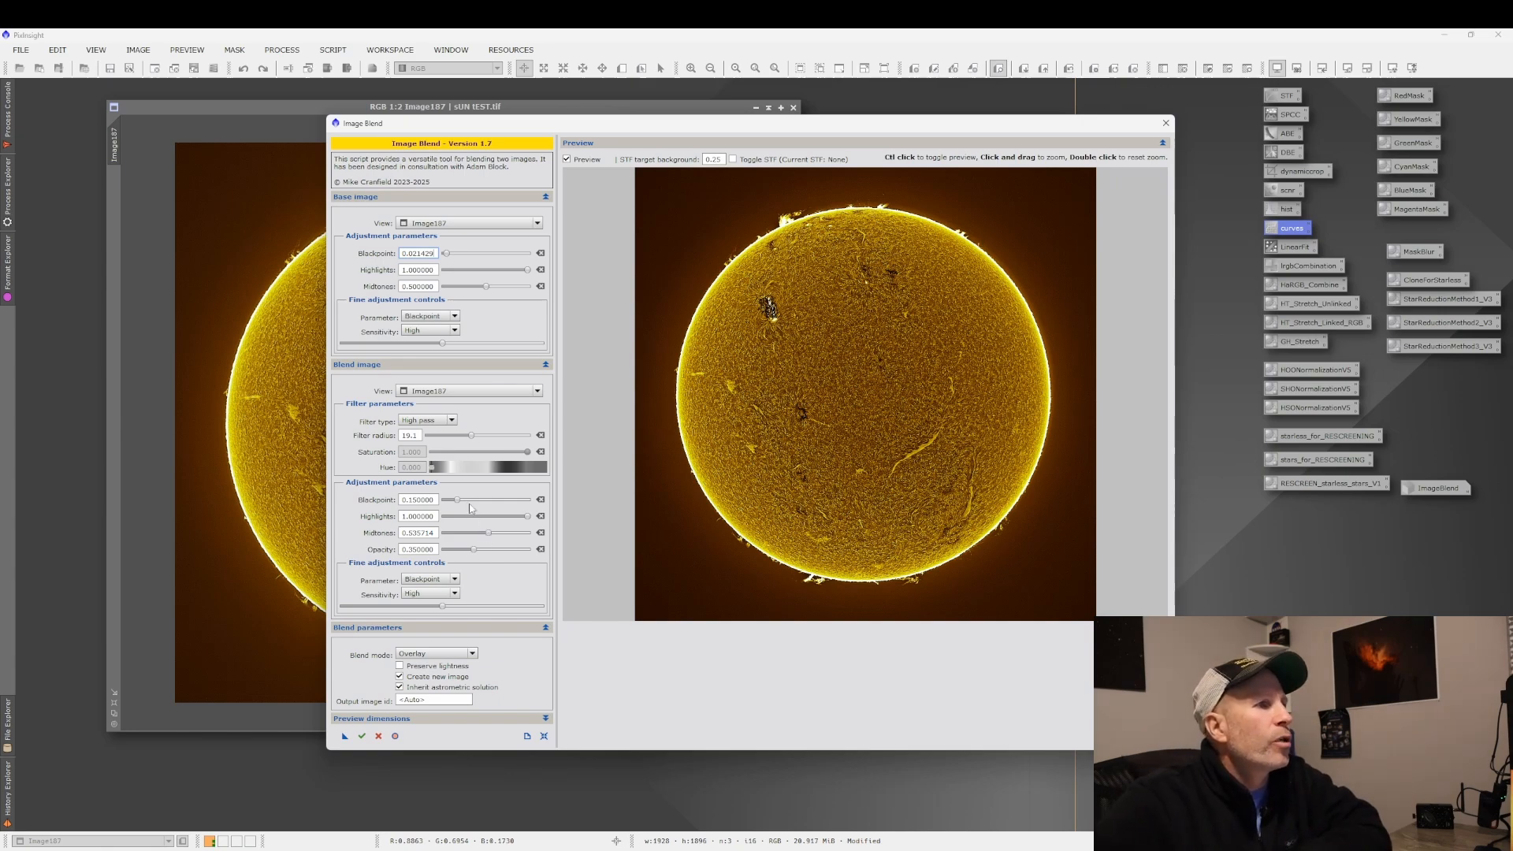
drag(459, 502, 453, 502)
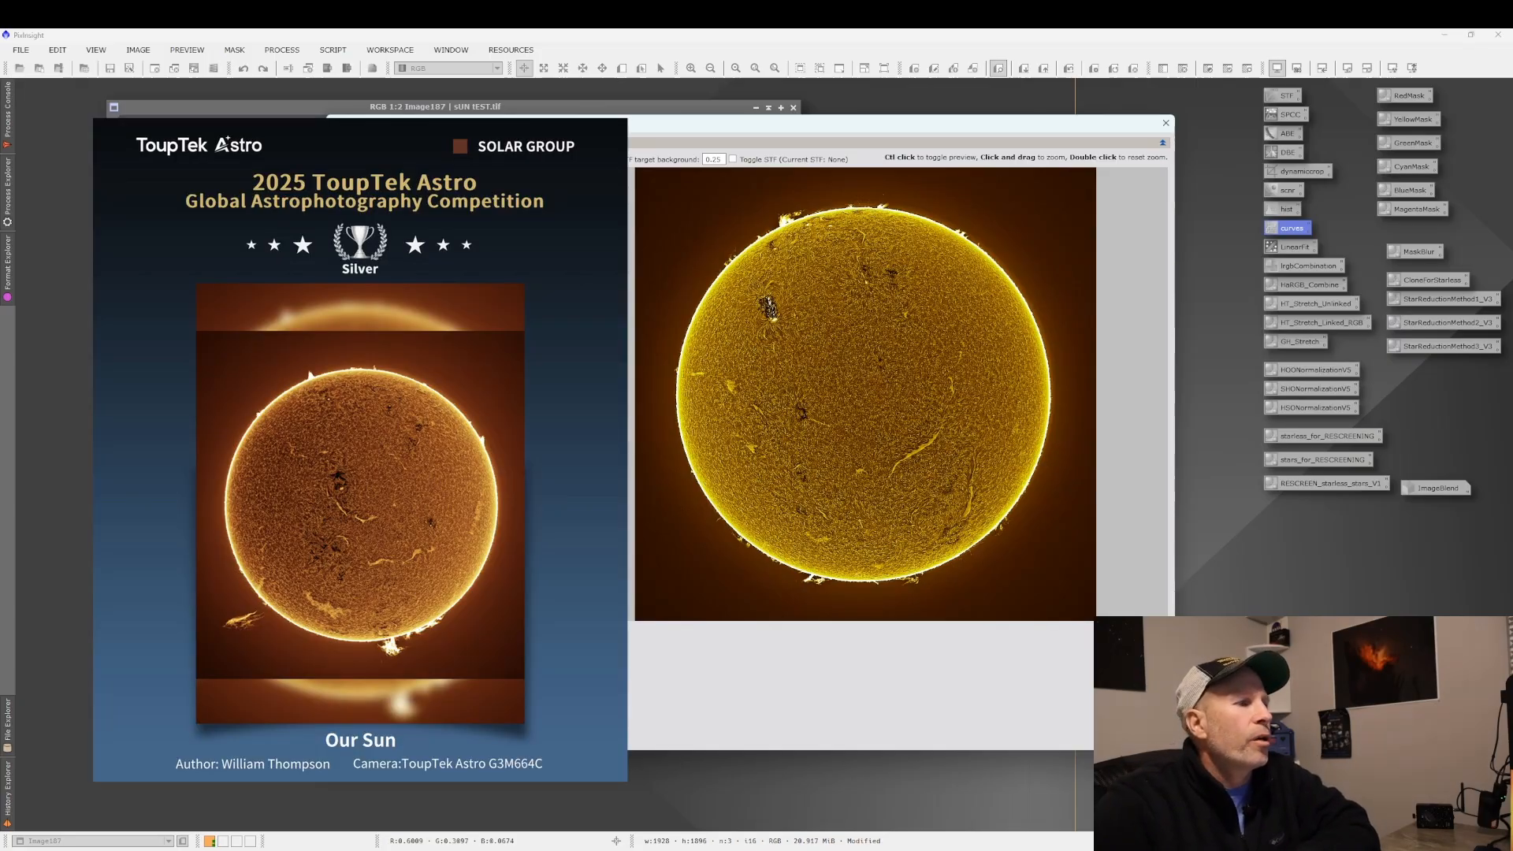
Create the blended image and arrange it beside Image187, zoomed to fit, for a side-by-side comparison.
click(362, 736)
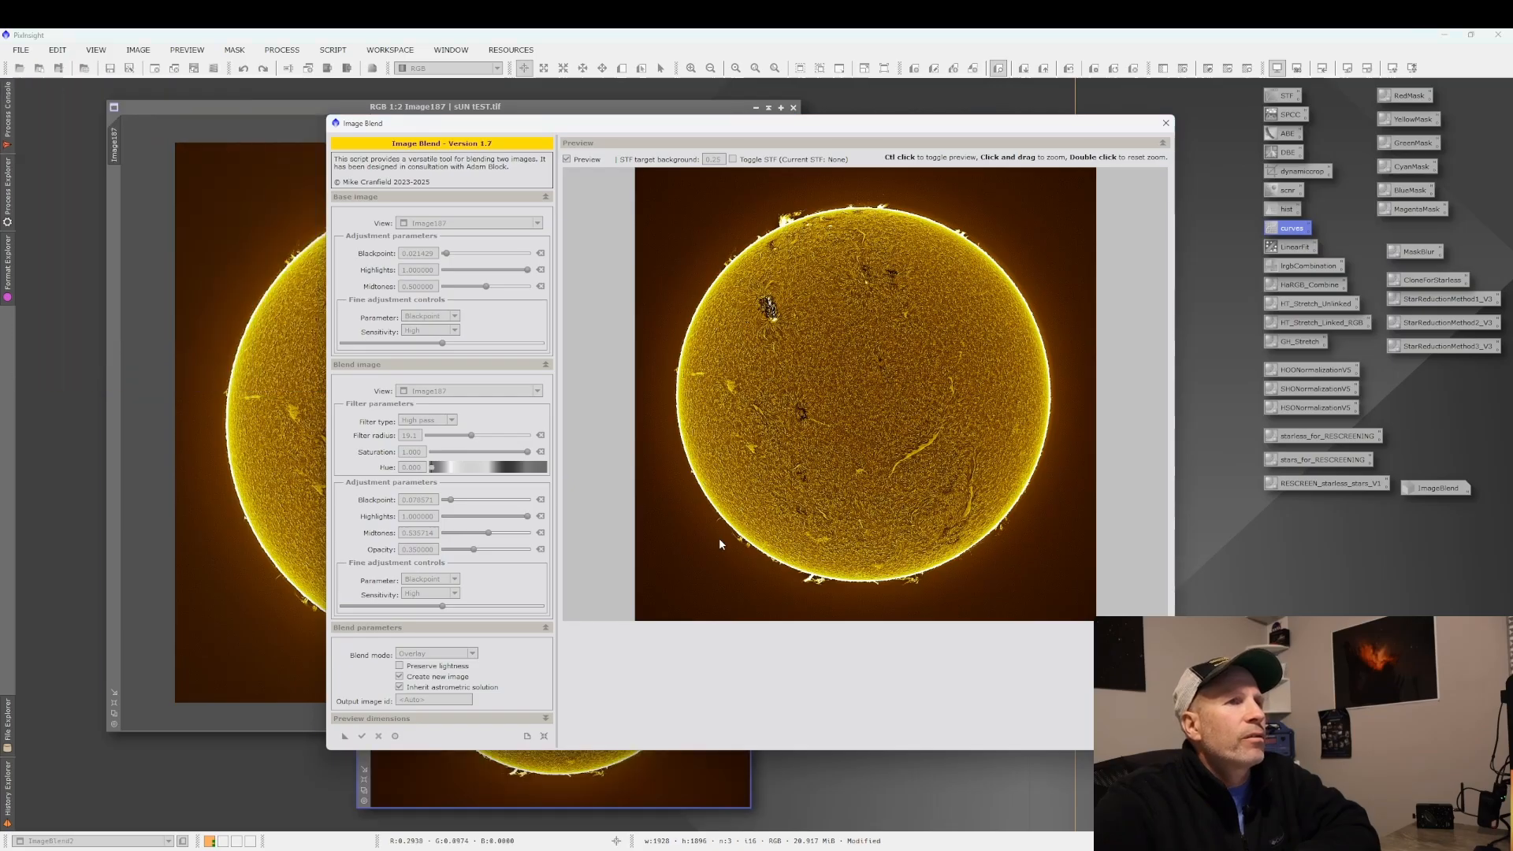
click(1165, 123)
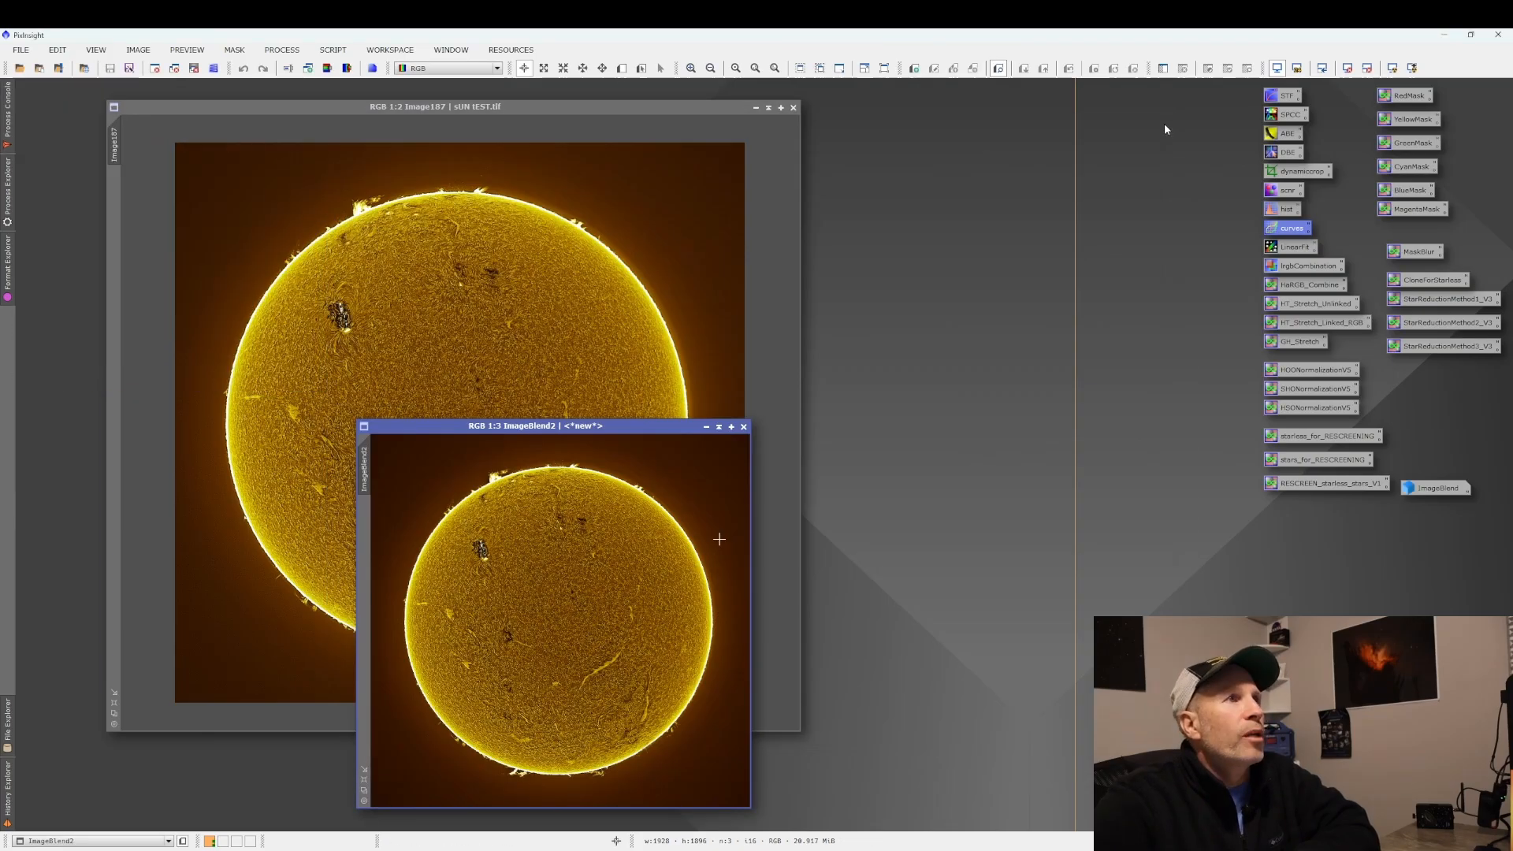
right_click(456, 247)
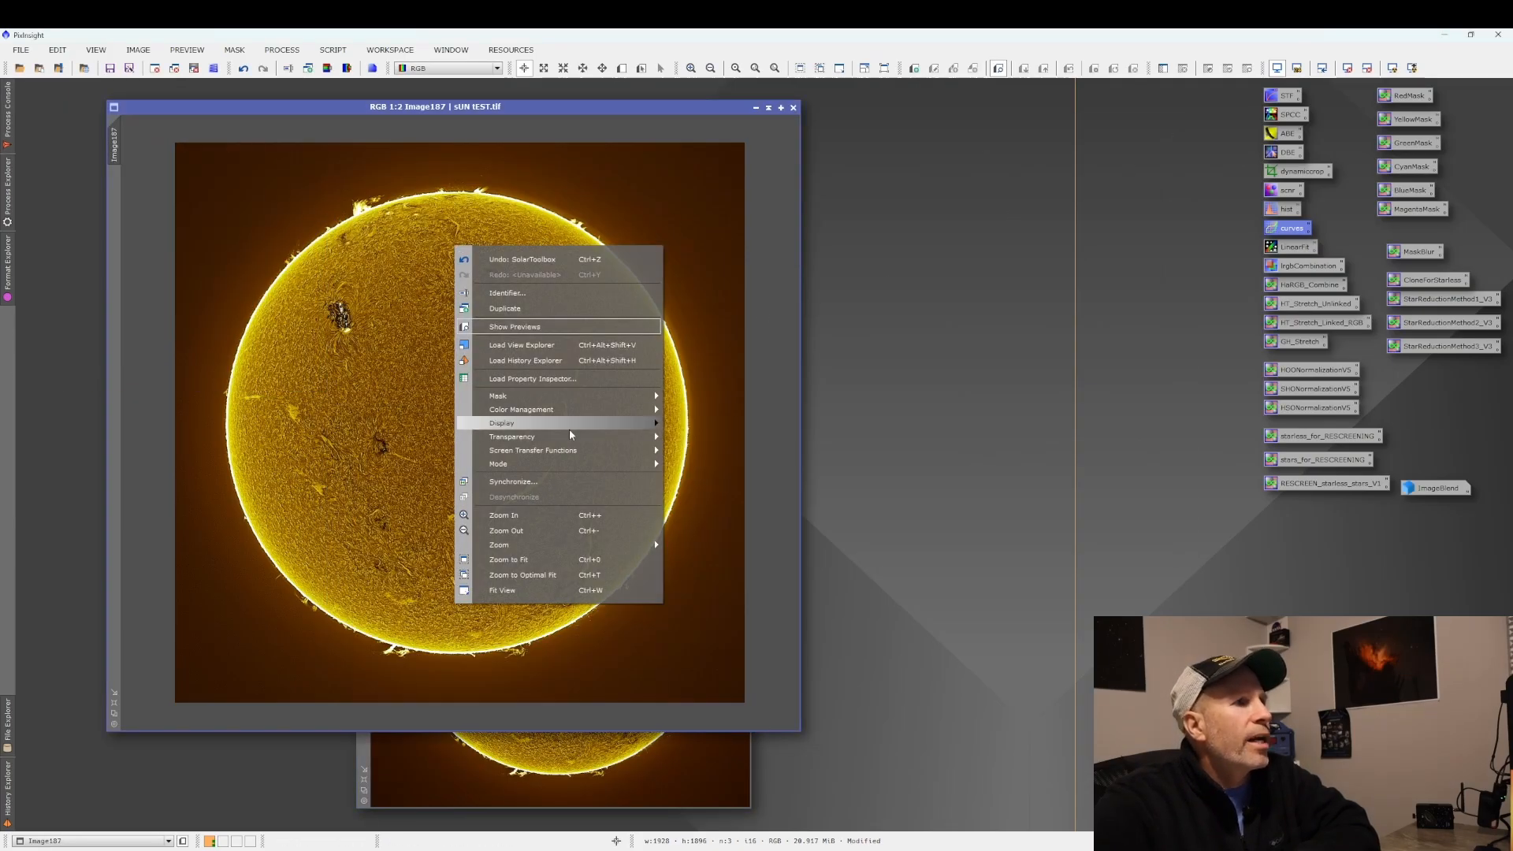
click(553, 566)
drag(623, 428, 822, 138)
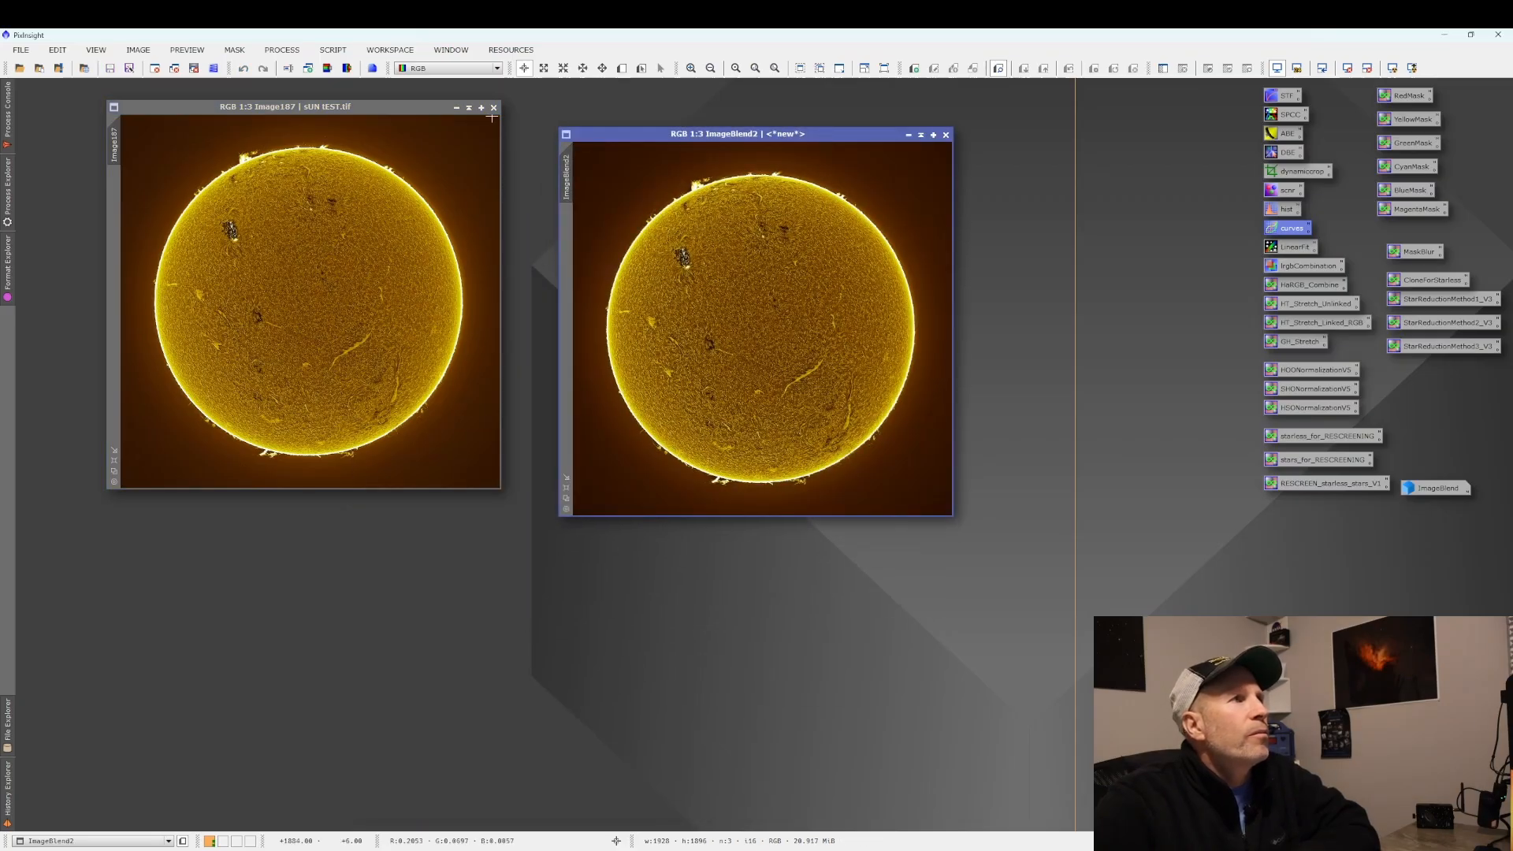
drag(432, 114, 466, 141)
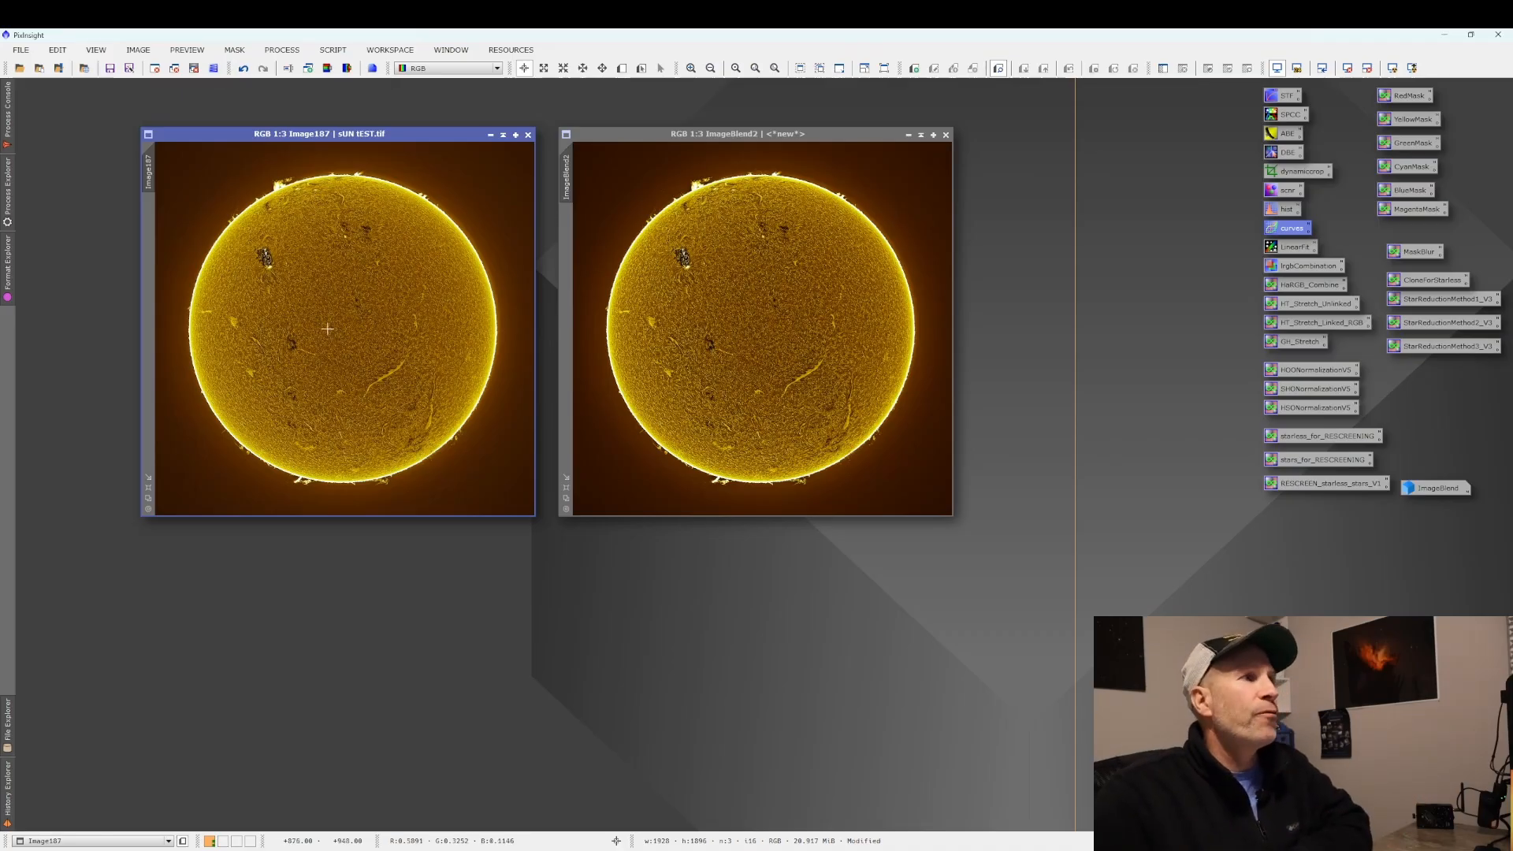
drag(379, 135, 298, 117)
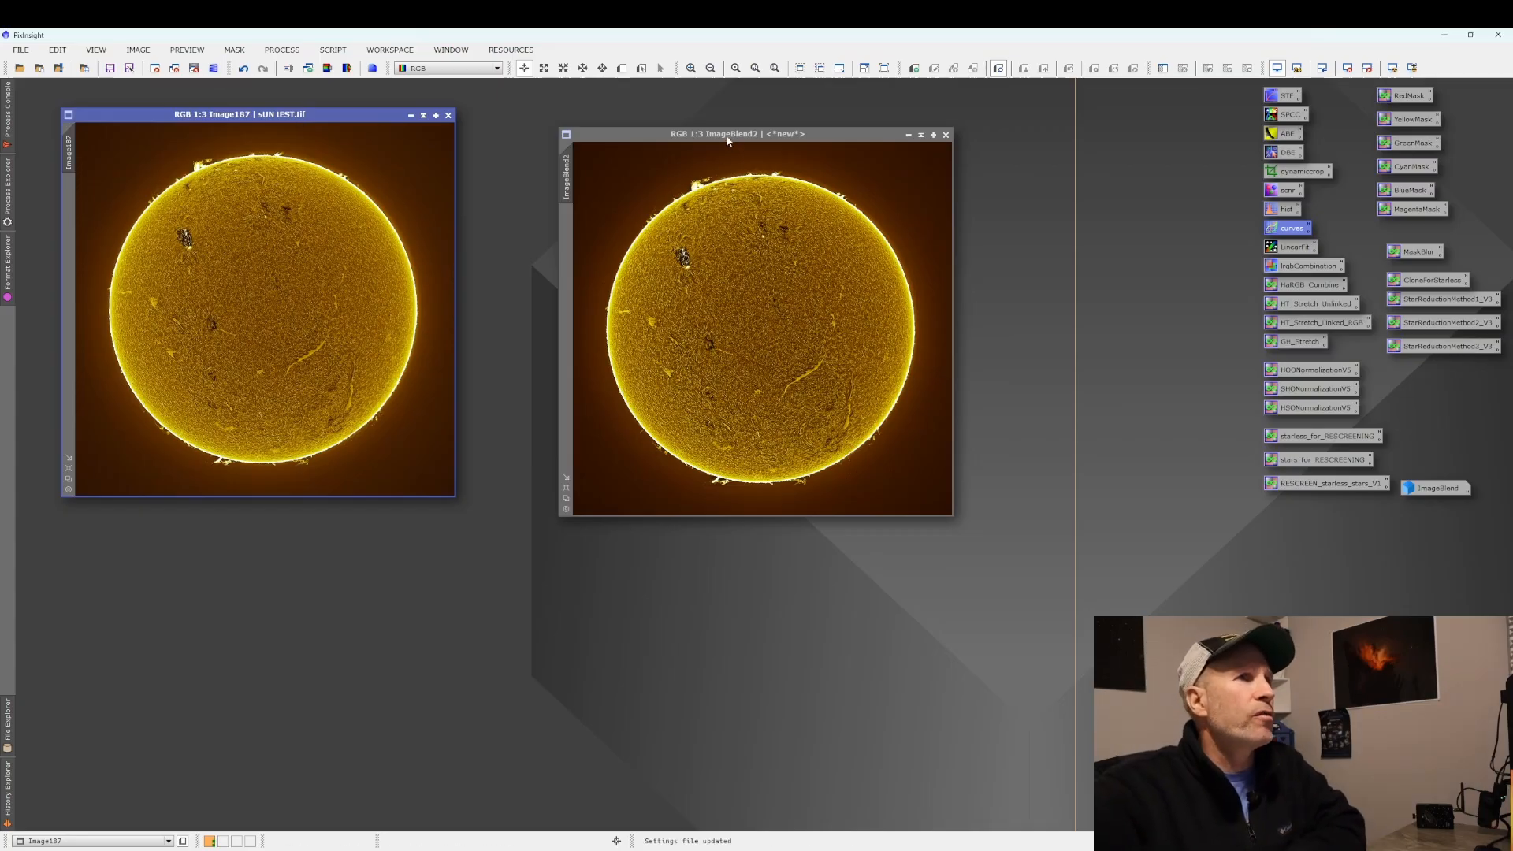
Minimize Image187 out of the way, and reposition and enlarge the ImageBlend2 window.
click(410, 115)
drag(299, 311, 118, 115)
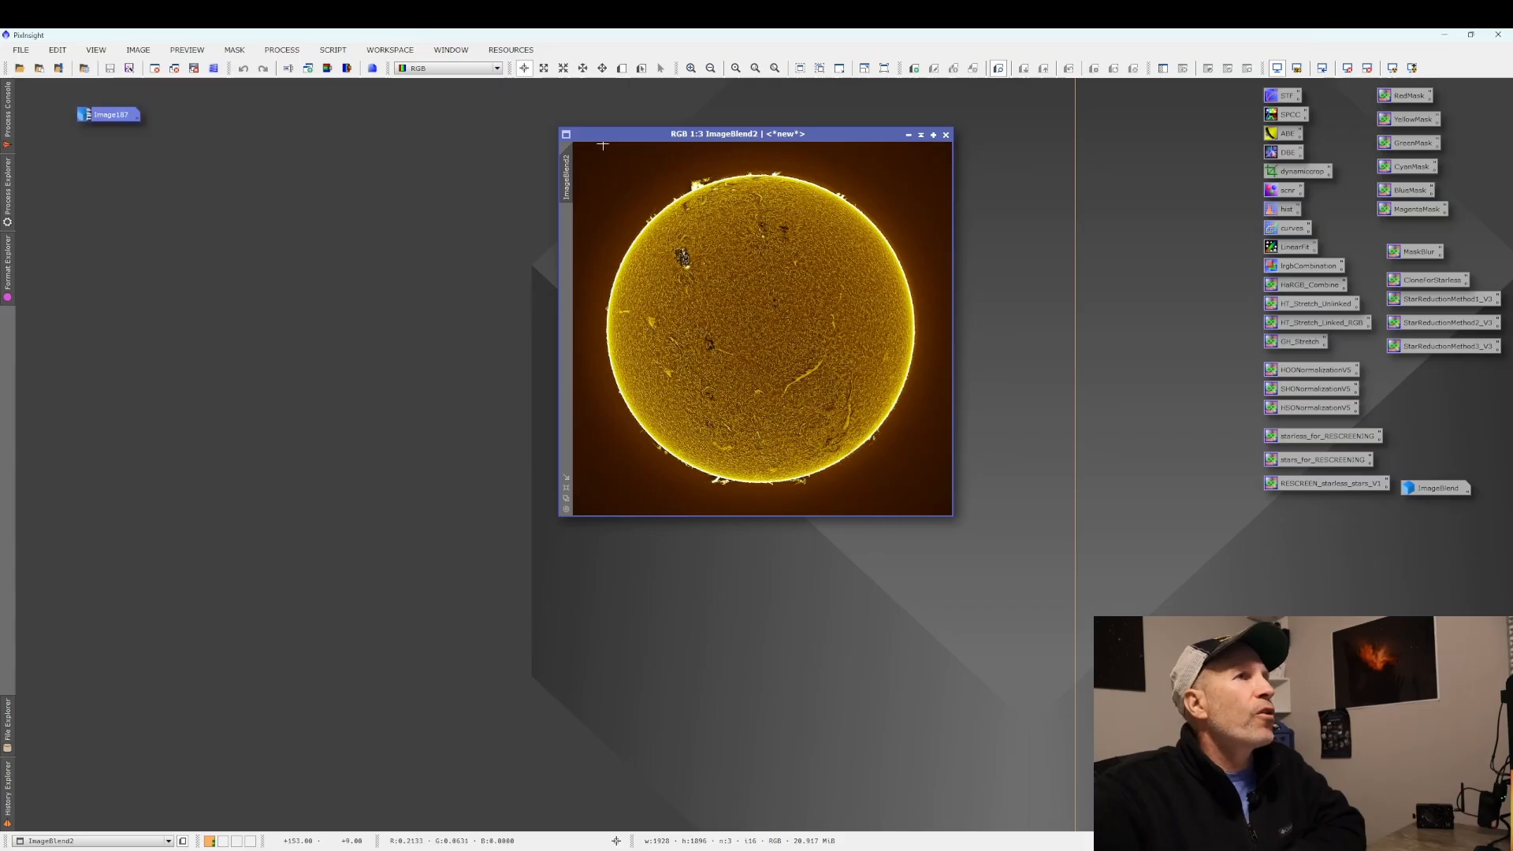
drag(593, 135, 448, 136)
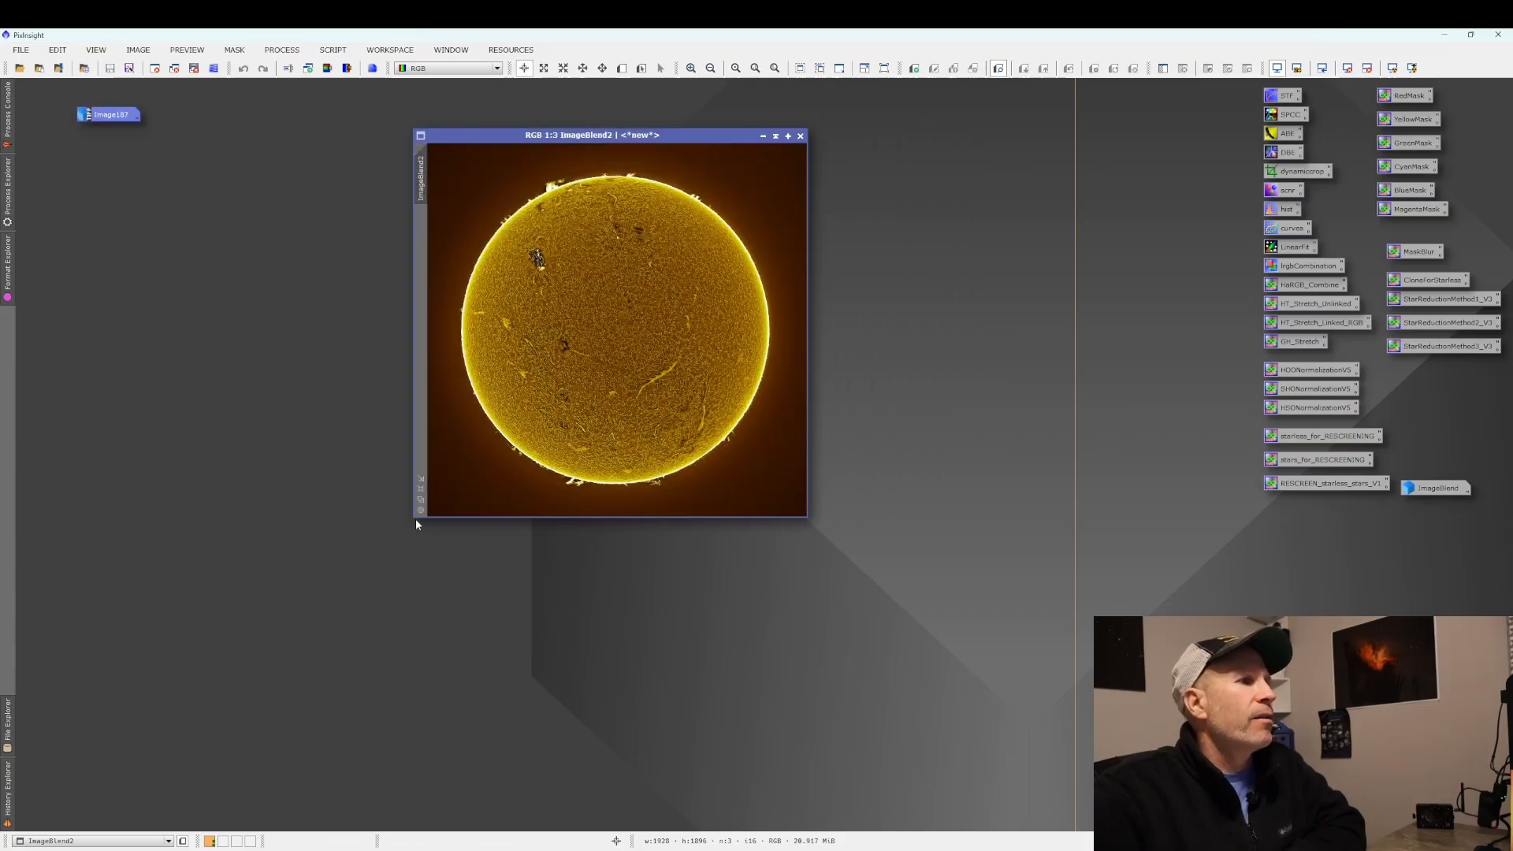
drag(412, 518, 169, 698)
drag(548, 135, 557, 115)
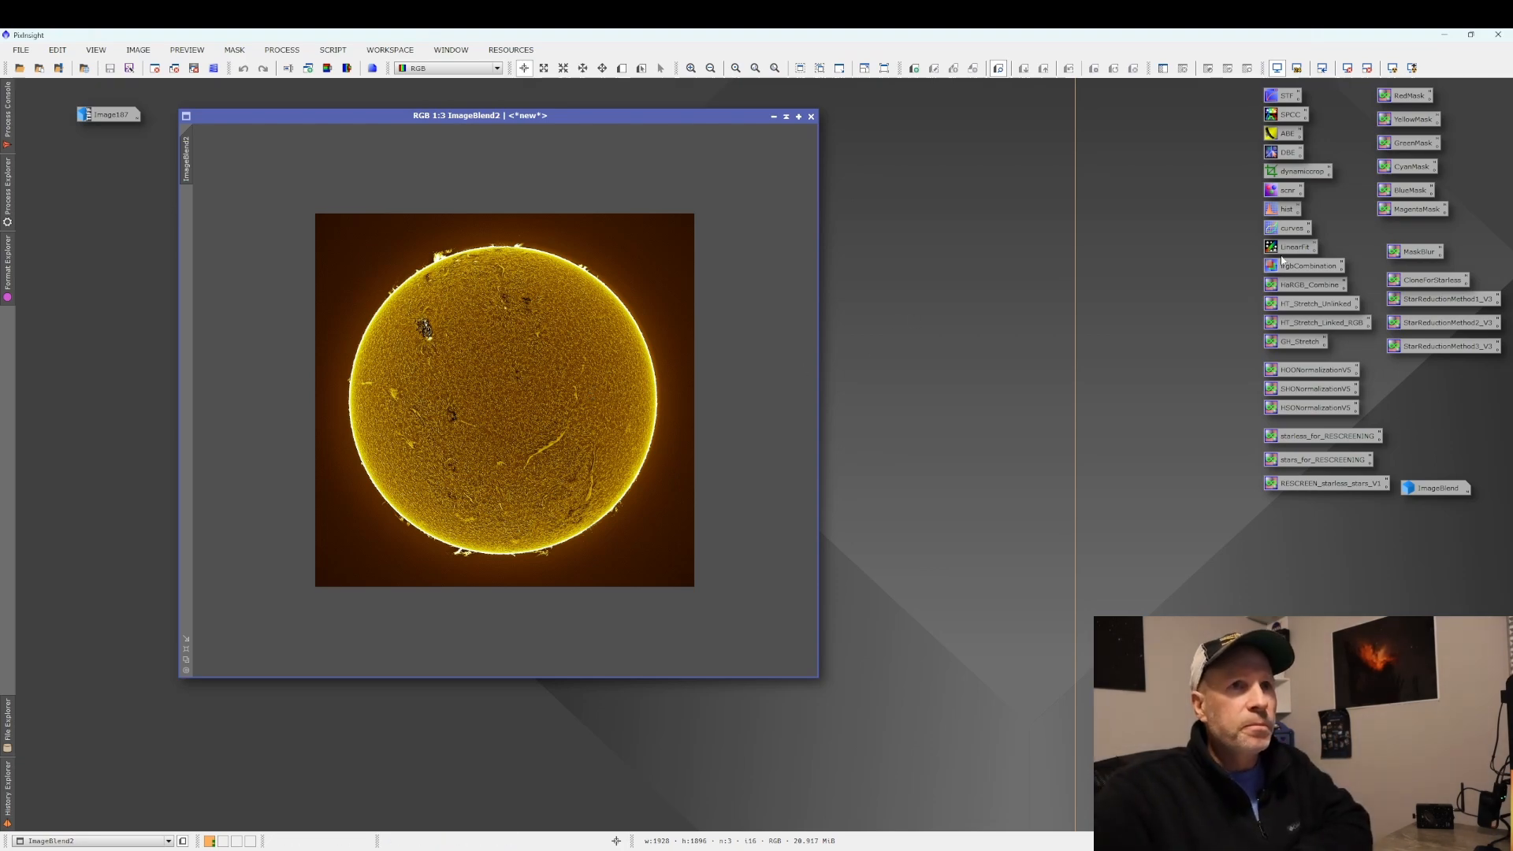
Try lifting the shadows of ImageBlend2's red curve in CurvesTransformation with real-time preview, then reset the curve.
double_click(1287, 228)
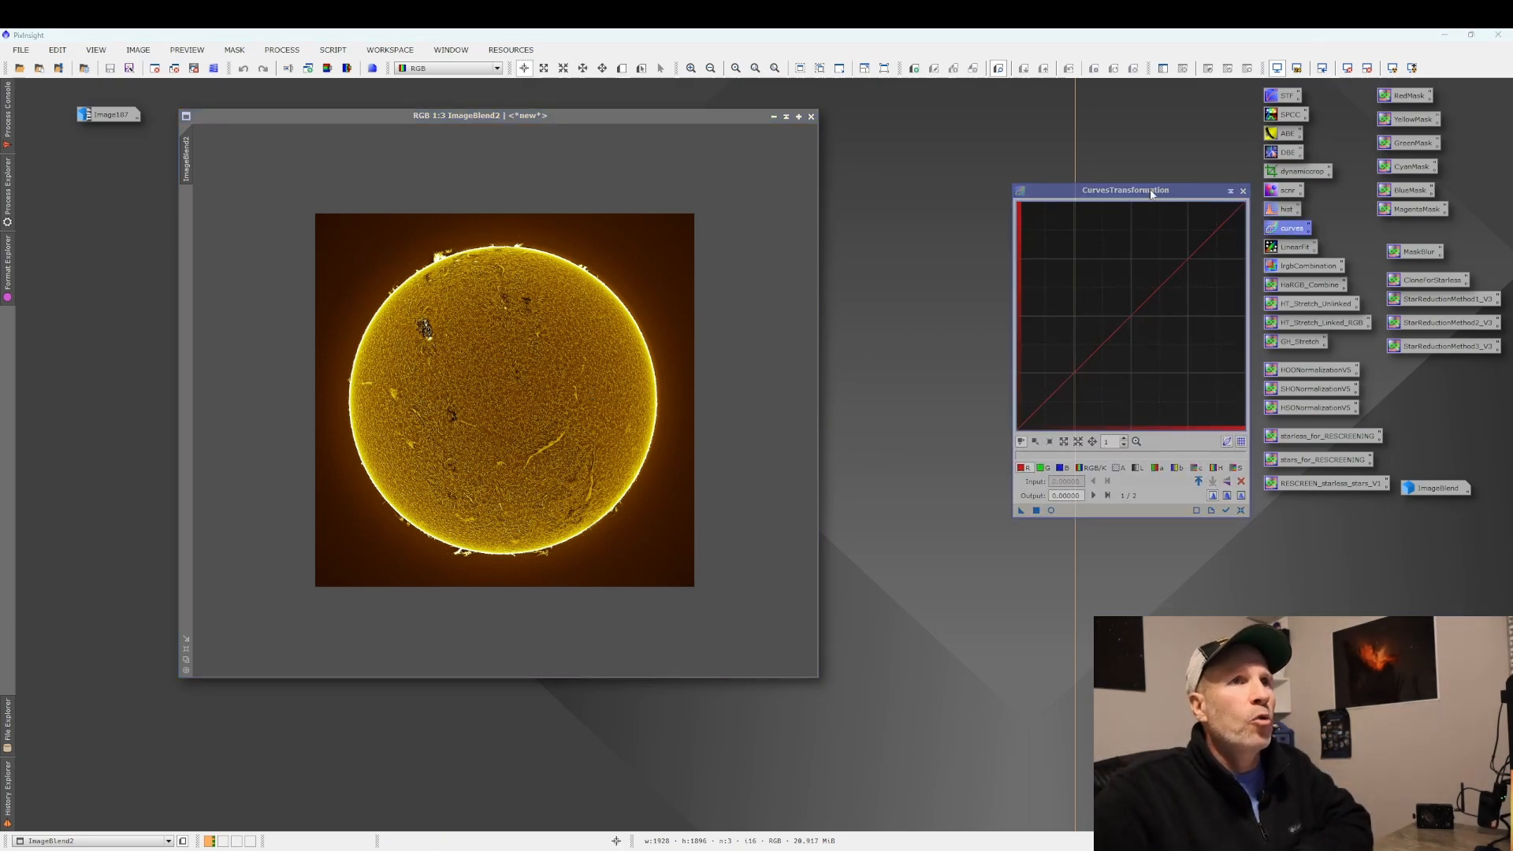
drag(1166, 195, 1051, 141)
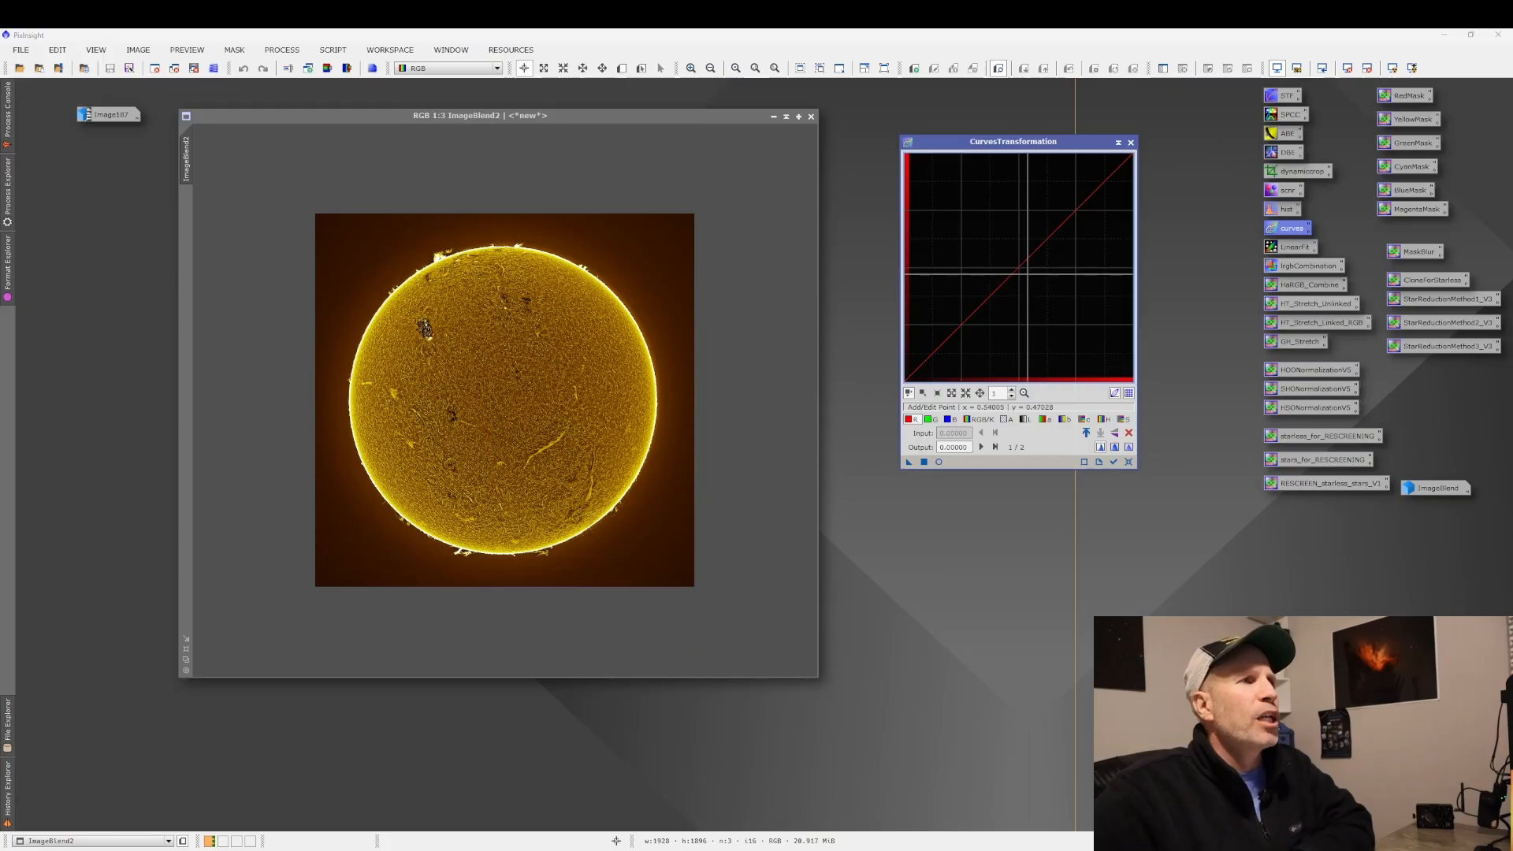
click(939, 462)
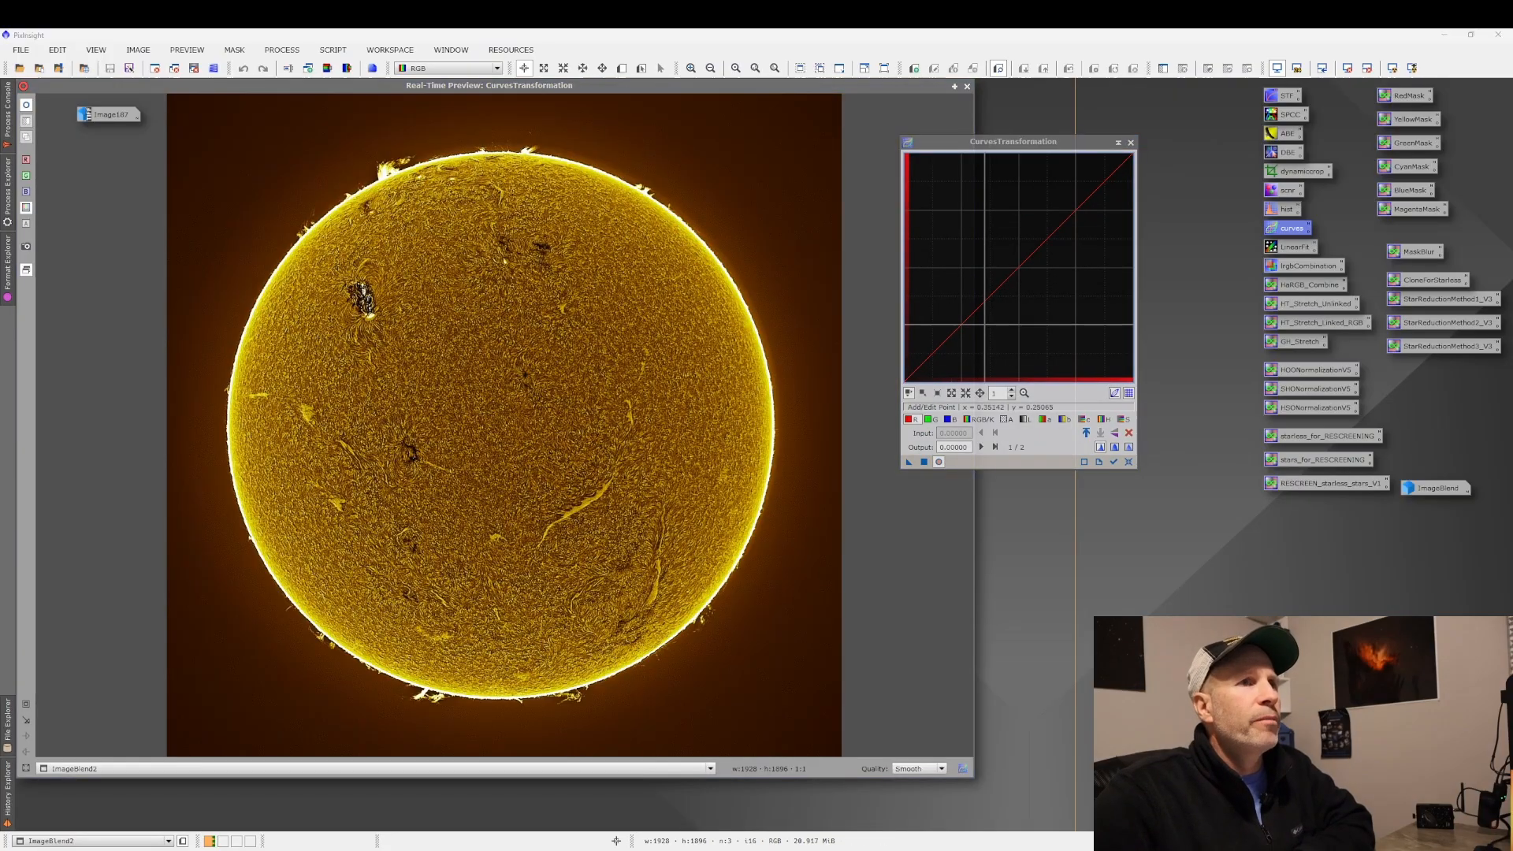
click(947, 340)
drag(946, 341, 939, 340)
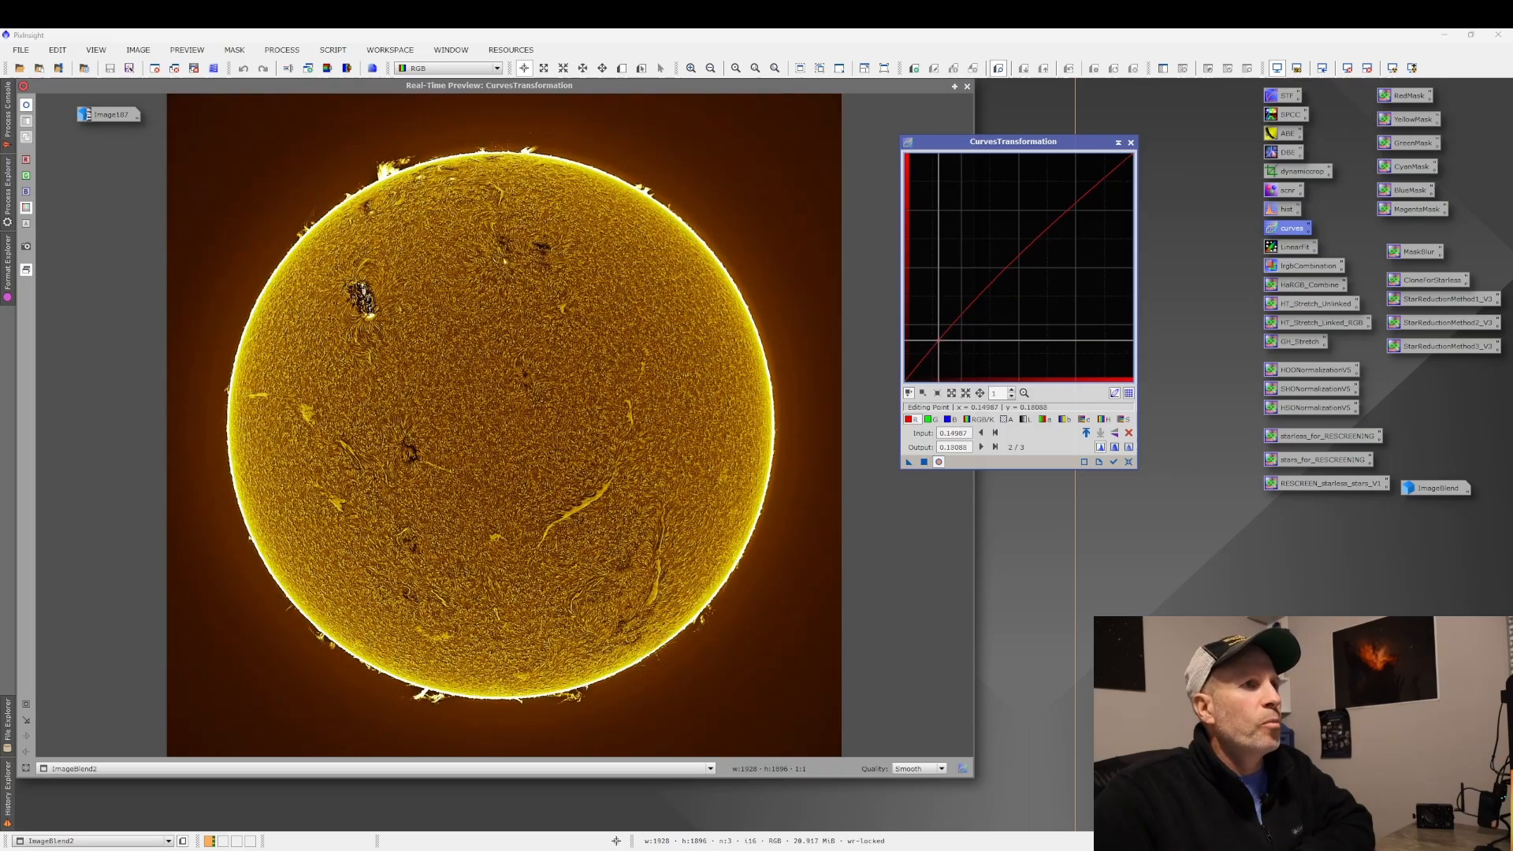
click(1129, 462)
Try lowering the saturation curve with a point at about 0.269 input and 0.22 output, then reset it.
click(1125, 421)
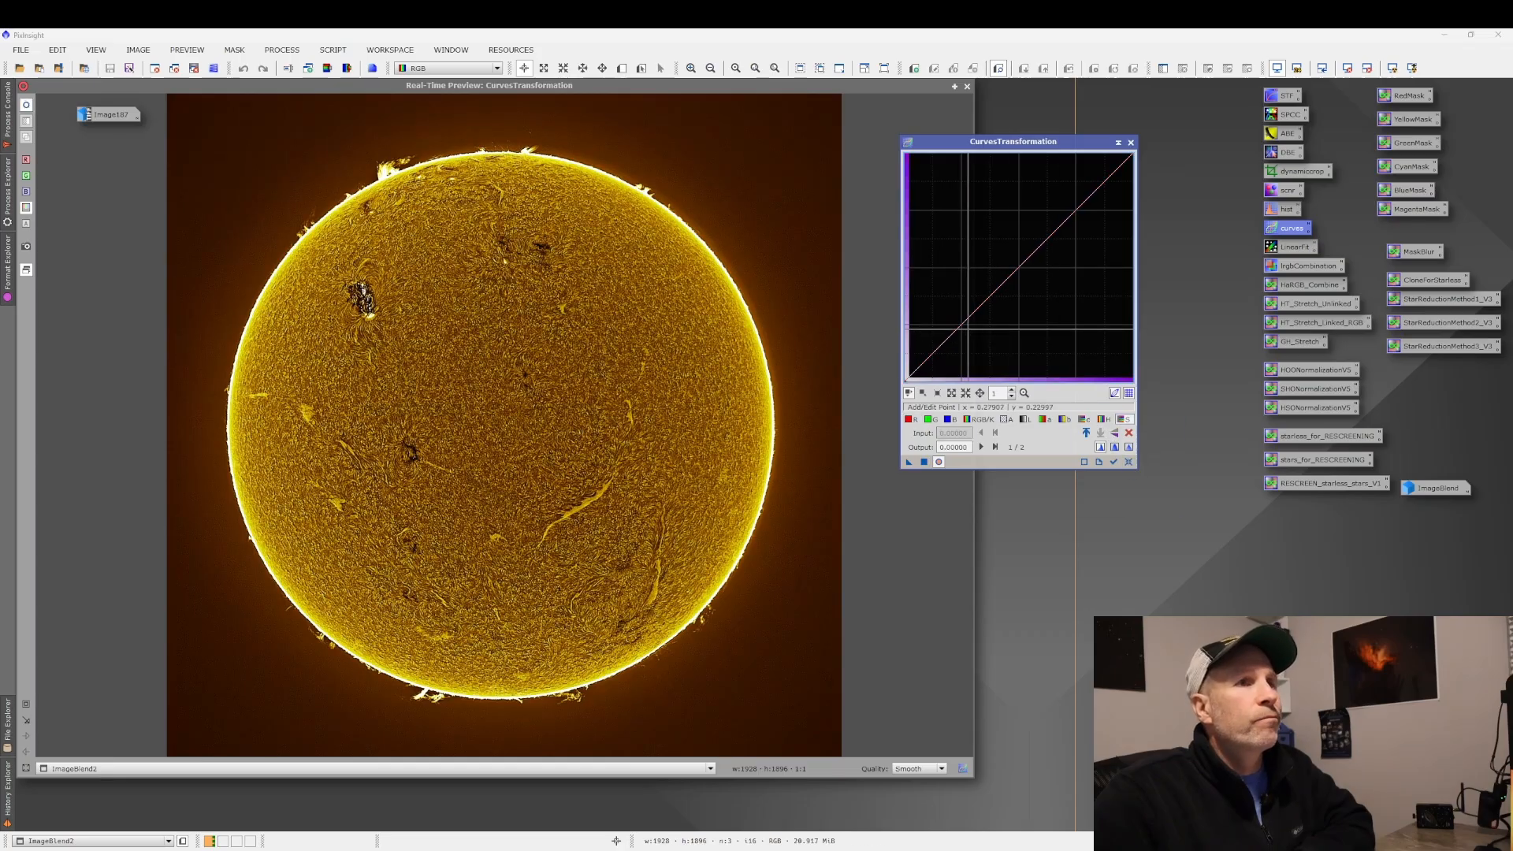
drag(963, 324, 966, 332)
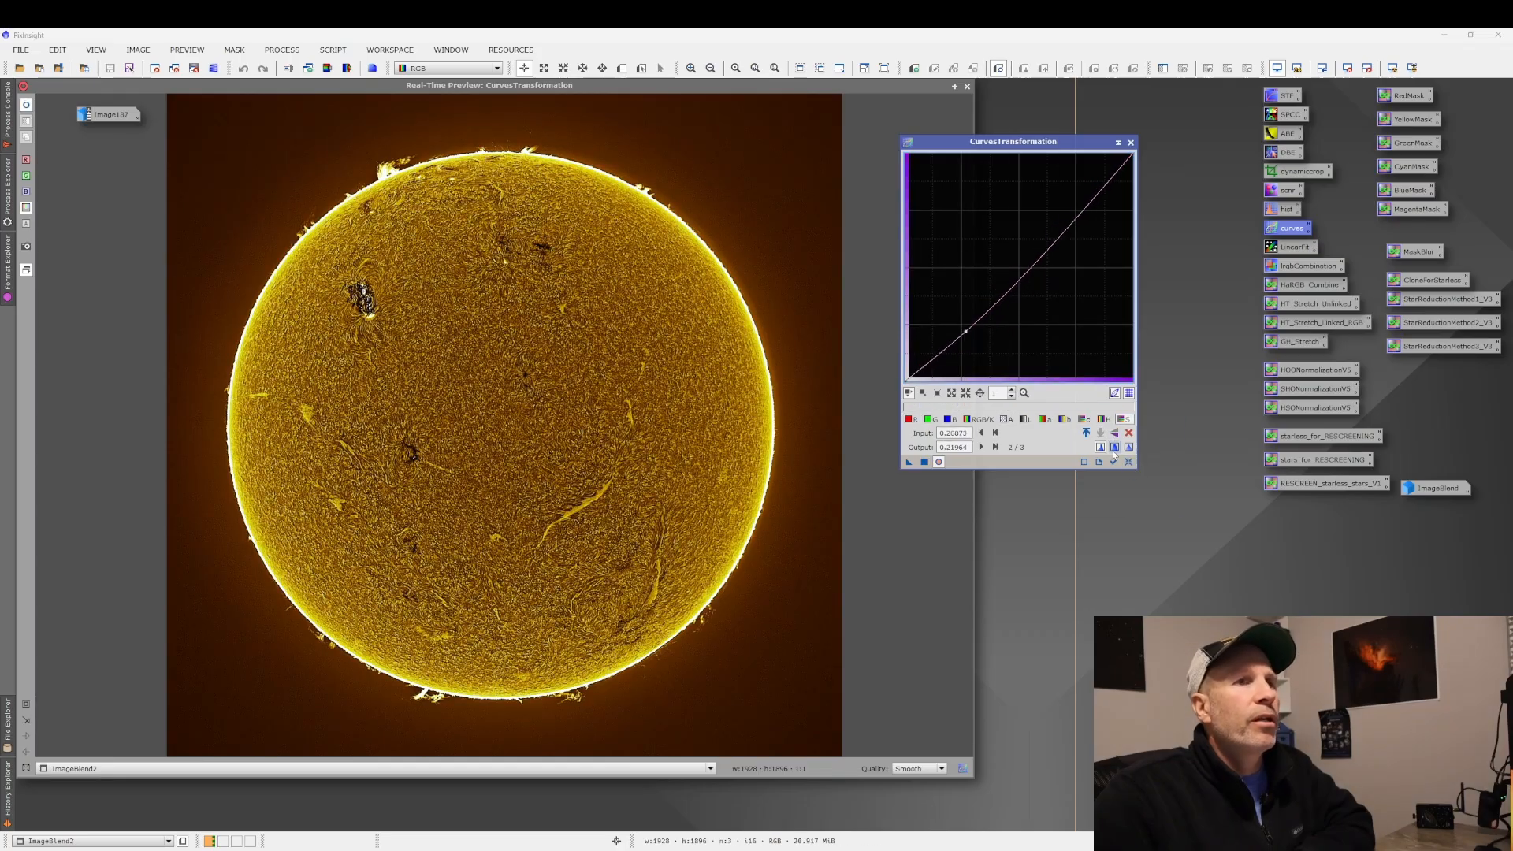
click(1129, 462)
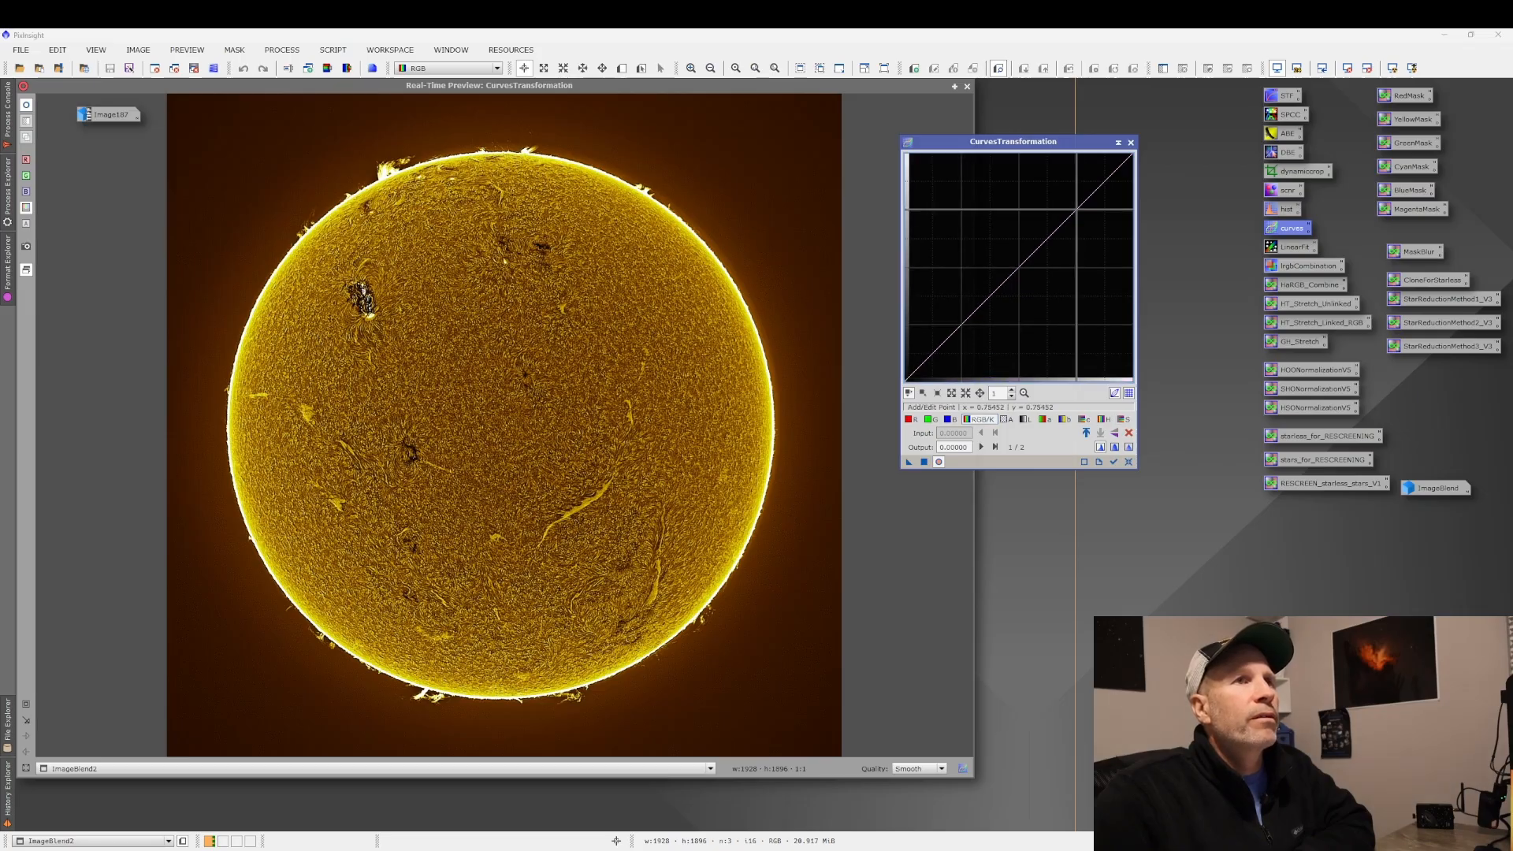
Try an RGB/K curve that anchors the highlights and lifts the shadows, then reset it and close CurvesTransformation with its preview.
click(1074, 211)
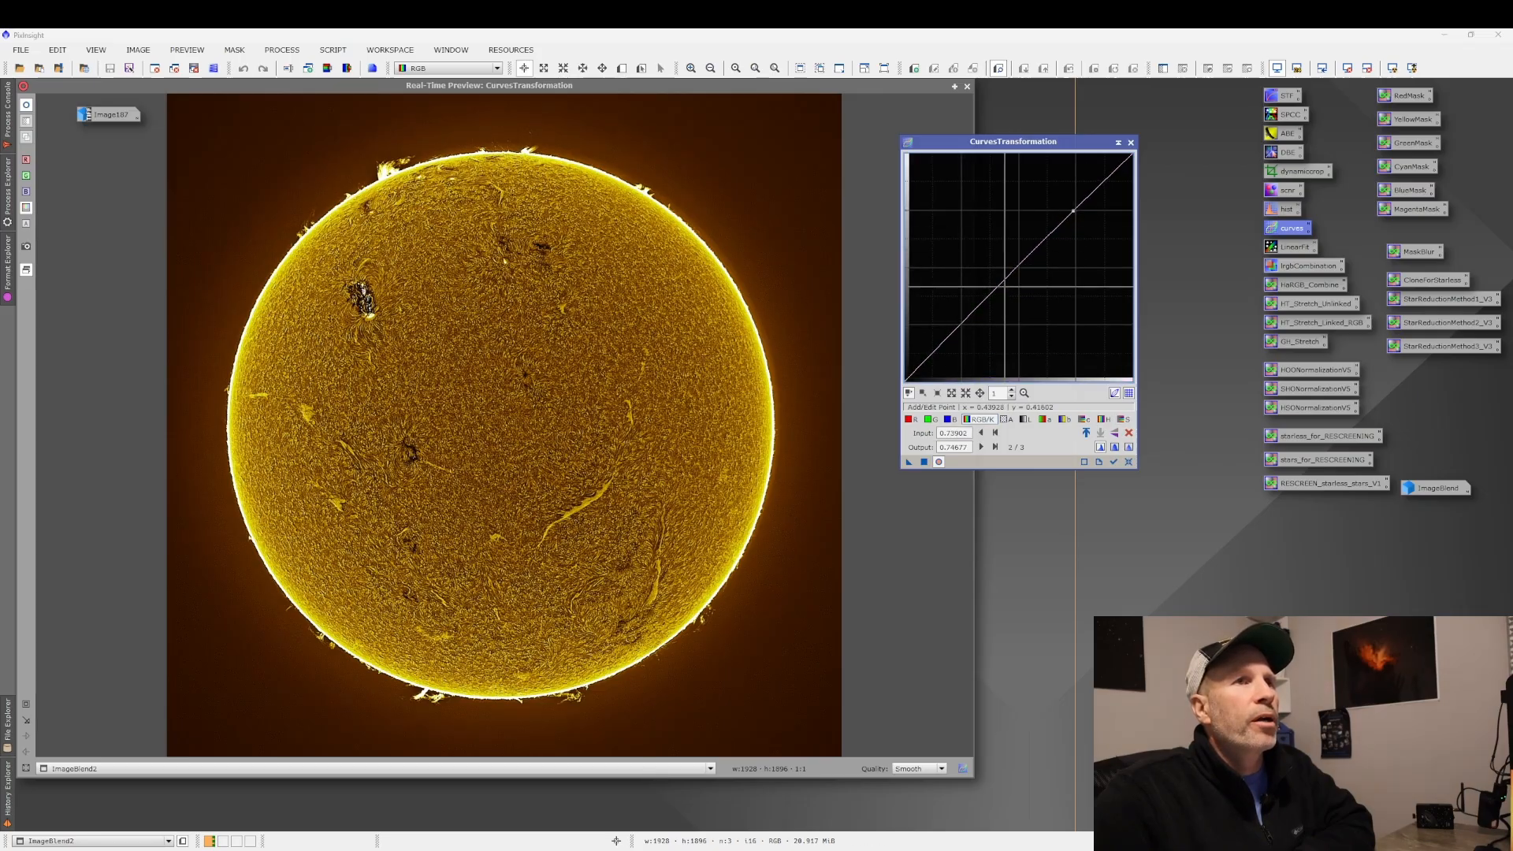
drag(955, 332, 943, 317)
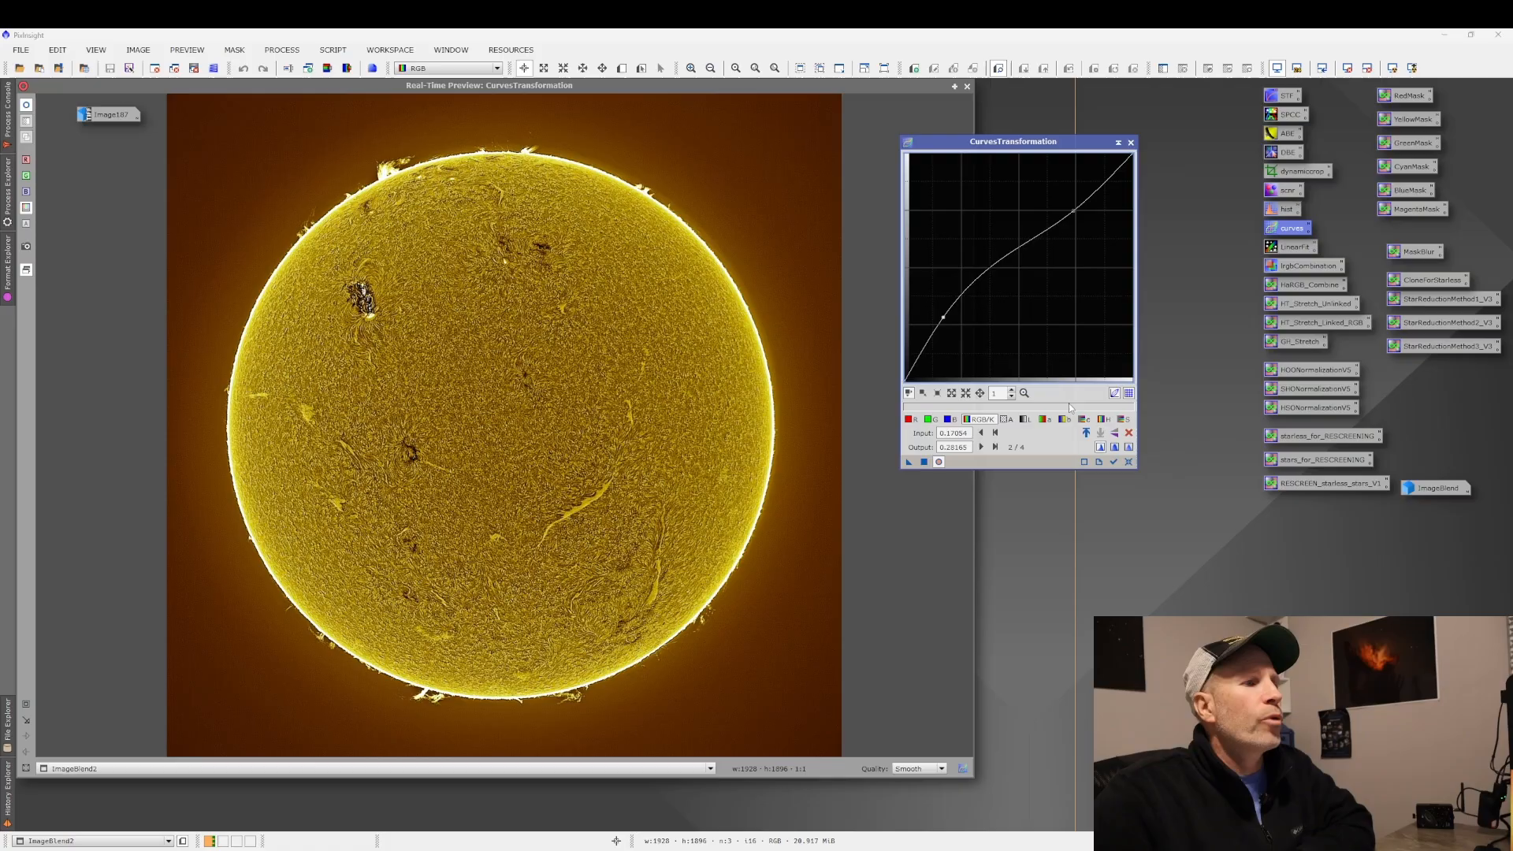
click(1129, 463)
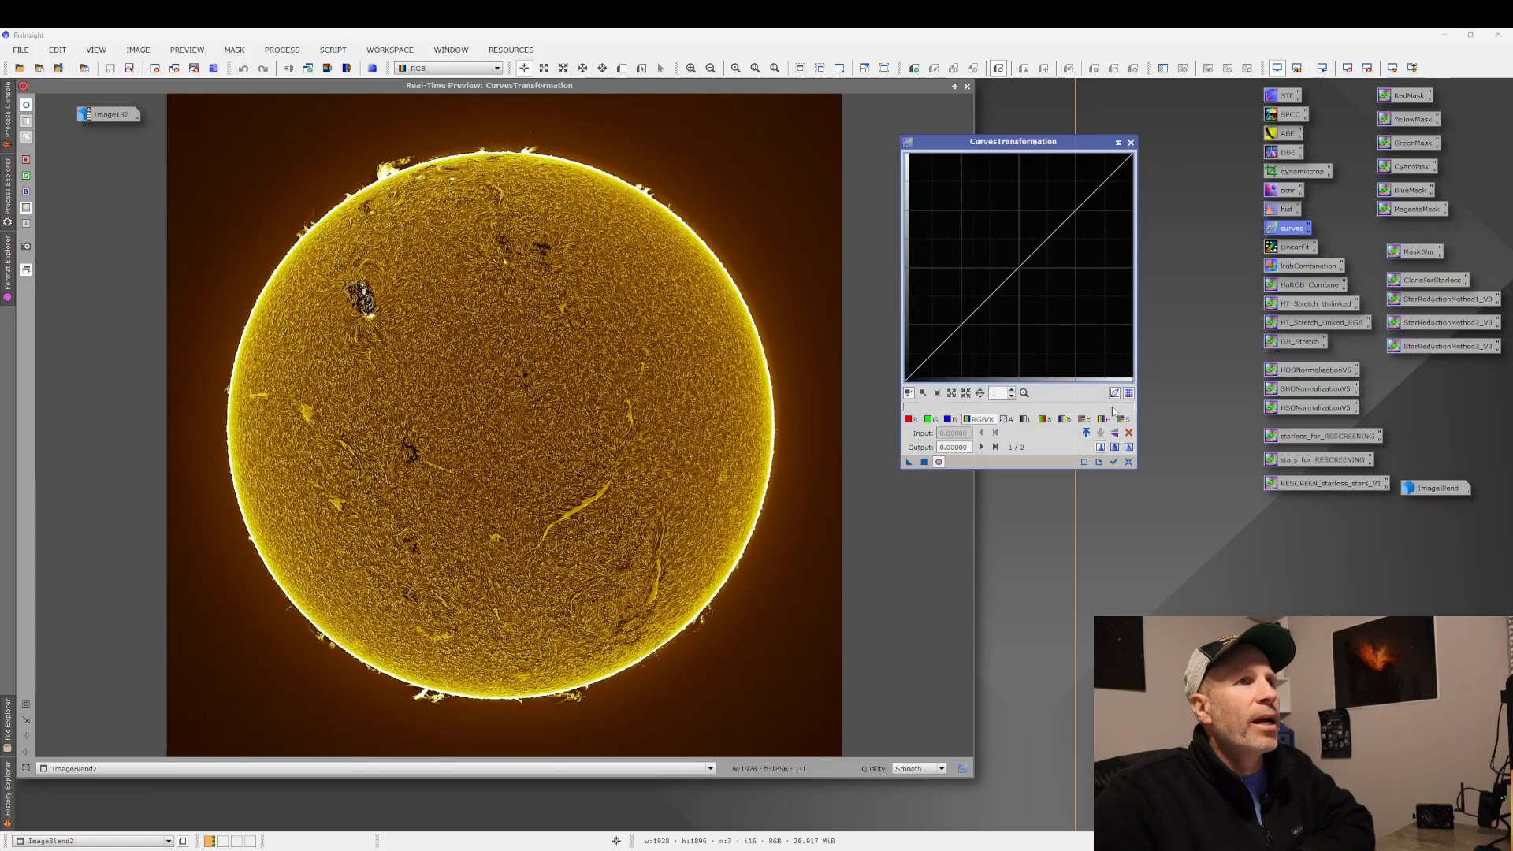
click(1132, 143)
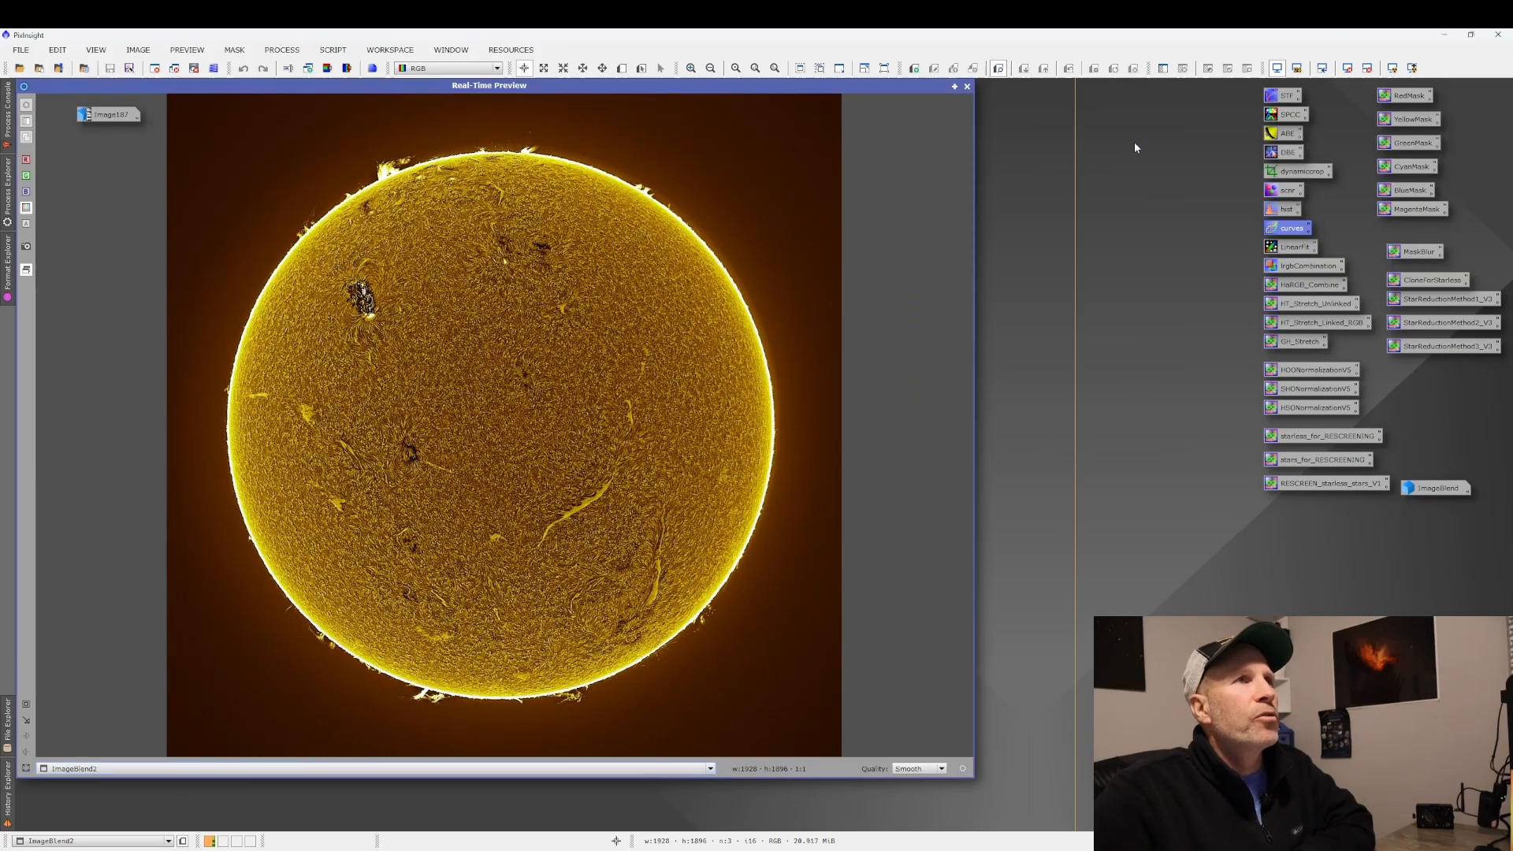
click(967, 87)
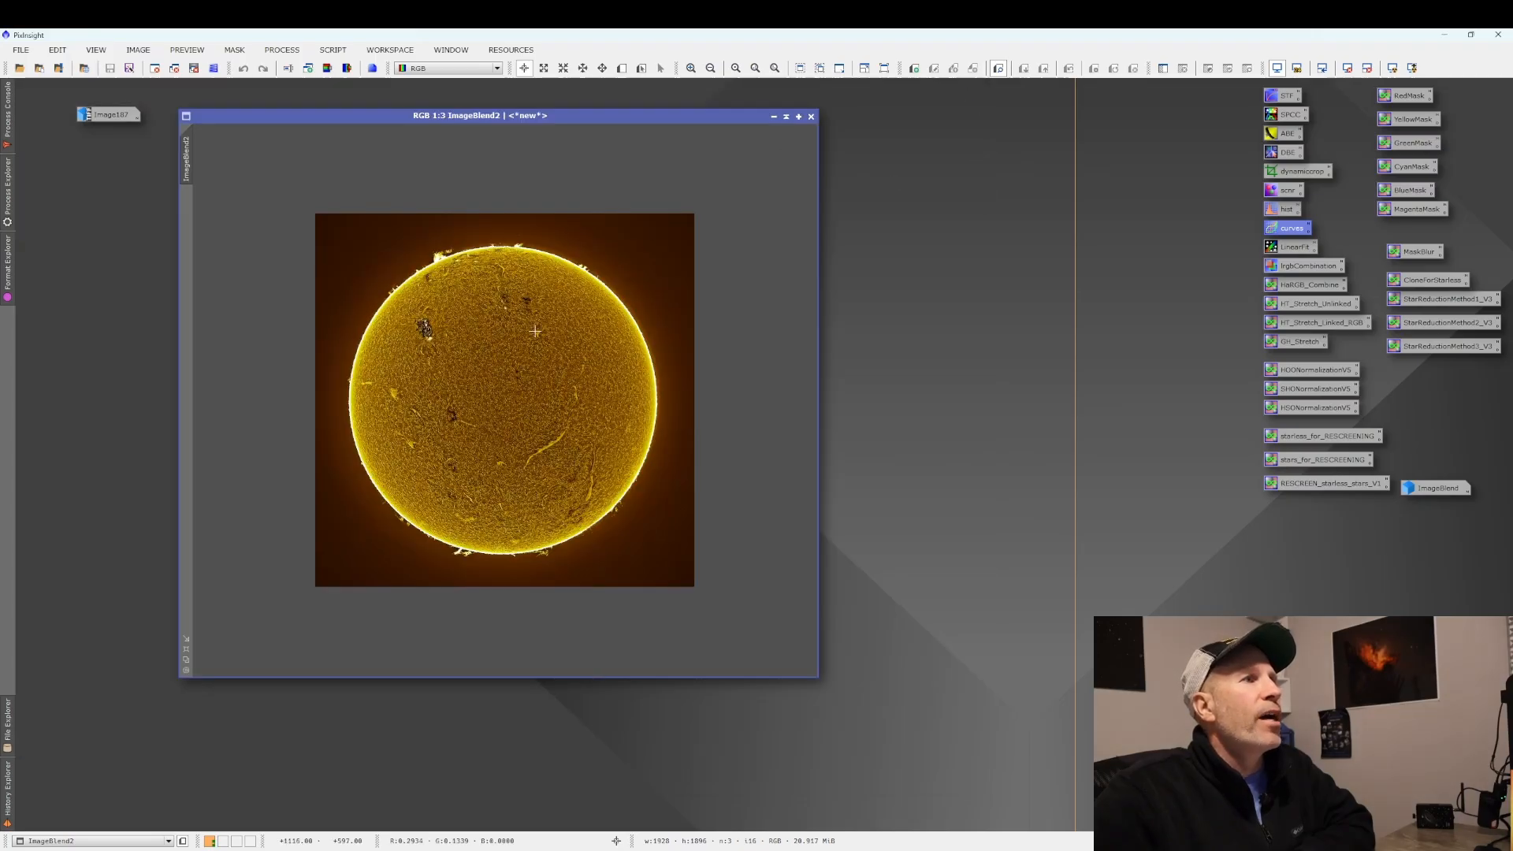
scroll(528, 343, up, 1)
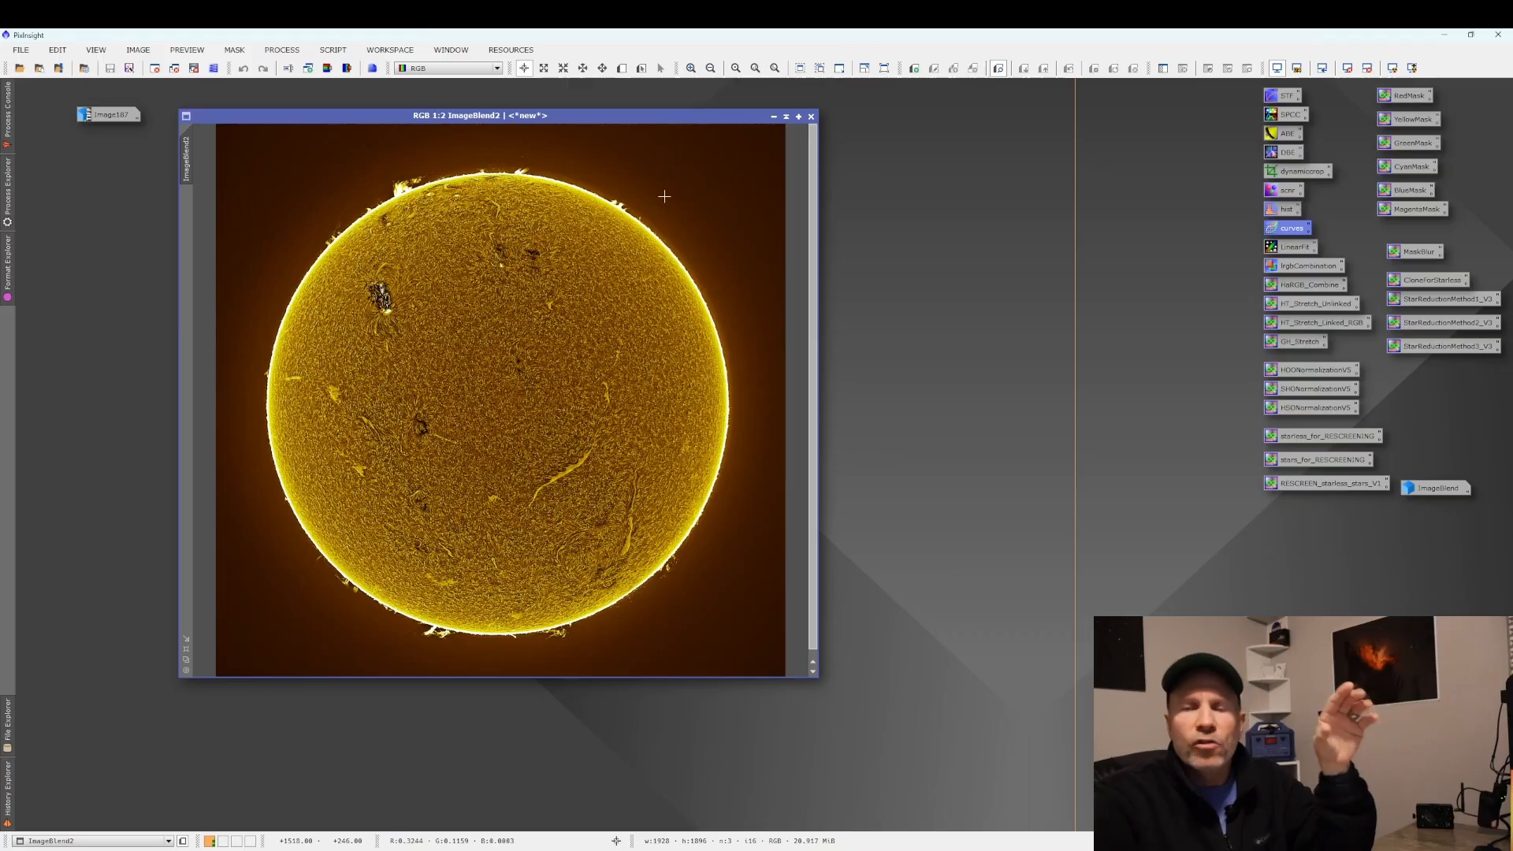
Zoom ImageBlend2 to its optimal fit and reposition its window to free up workspace.
right_click(559, 369)
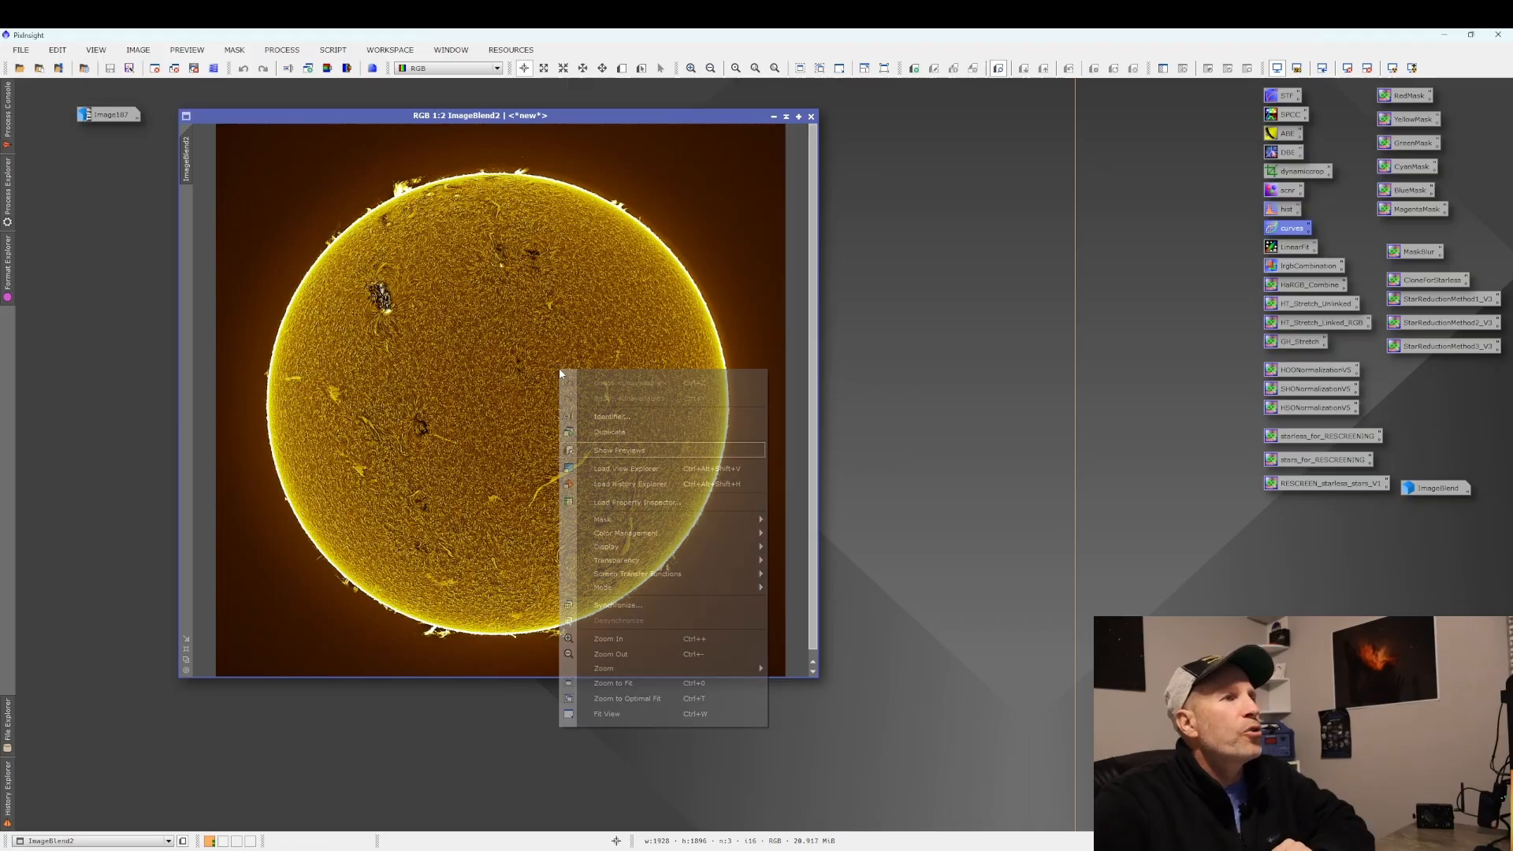
click(634, 699)
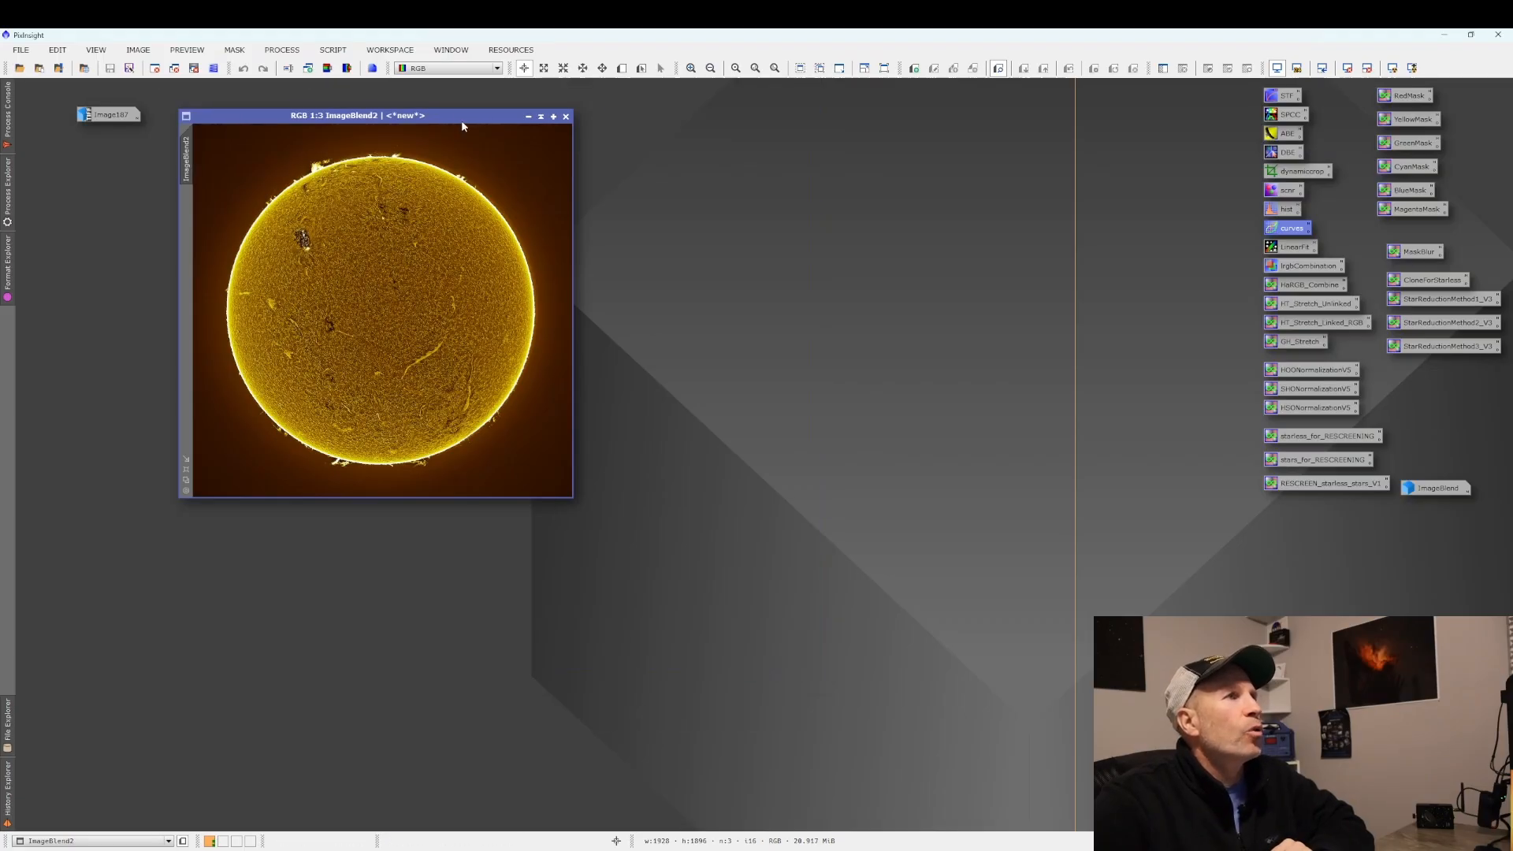
drag(463, 118, 498, 154)
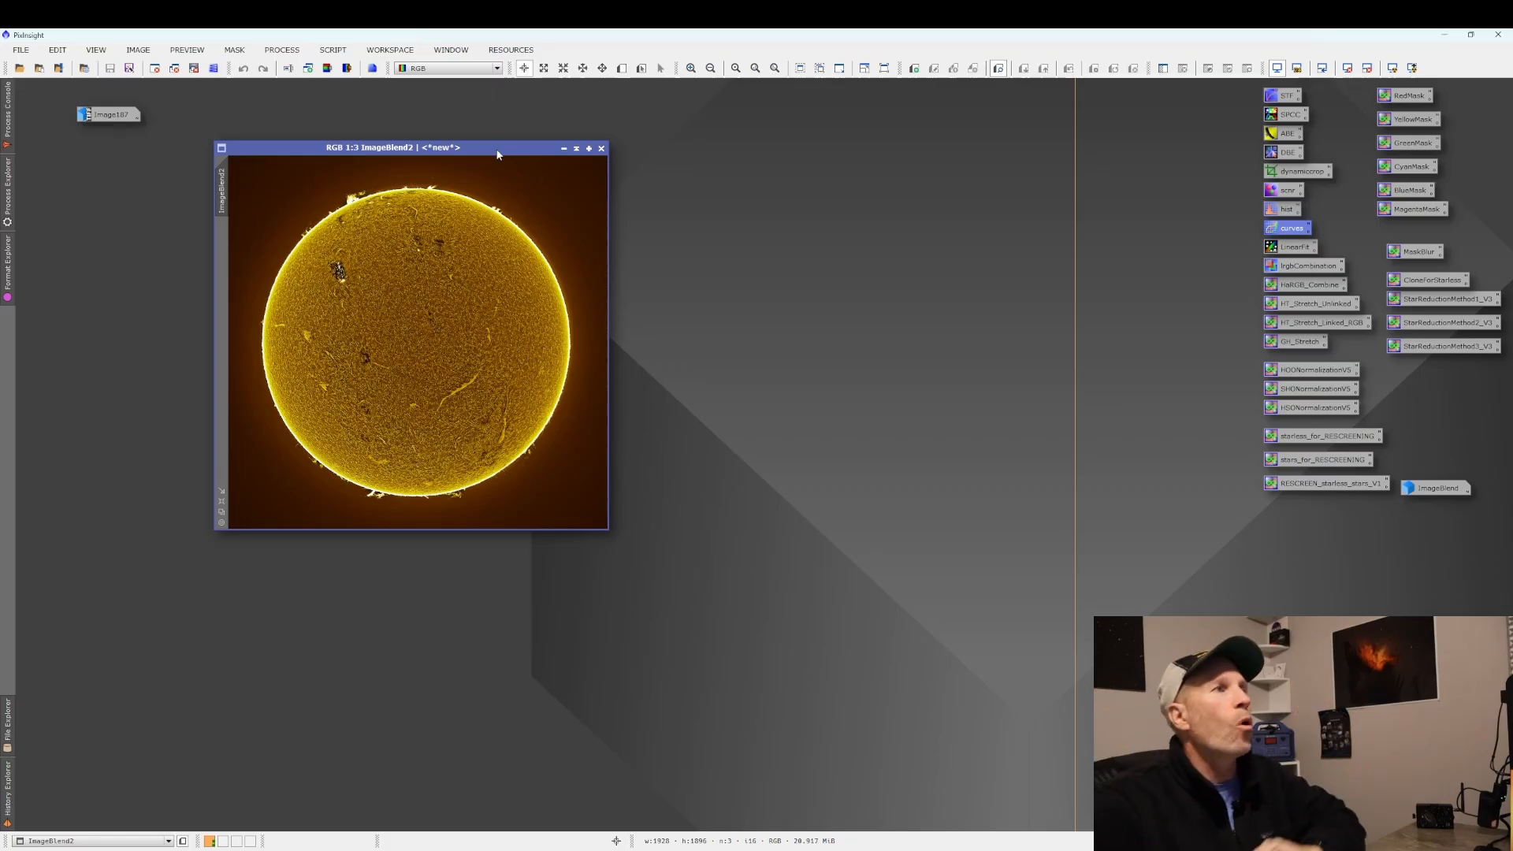
Open the Resample process for ImageBlend2 and set the target width to 3500 px with the aspect ratio preserved.
click(282, 49)
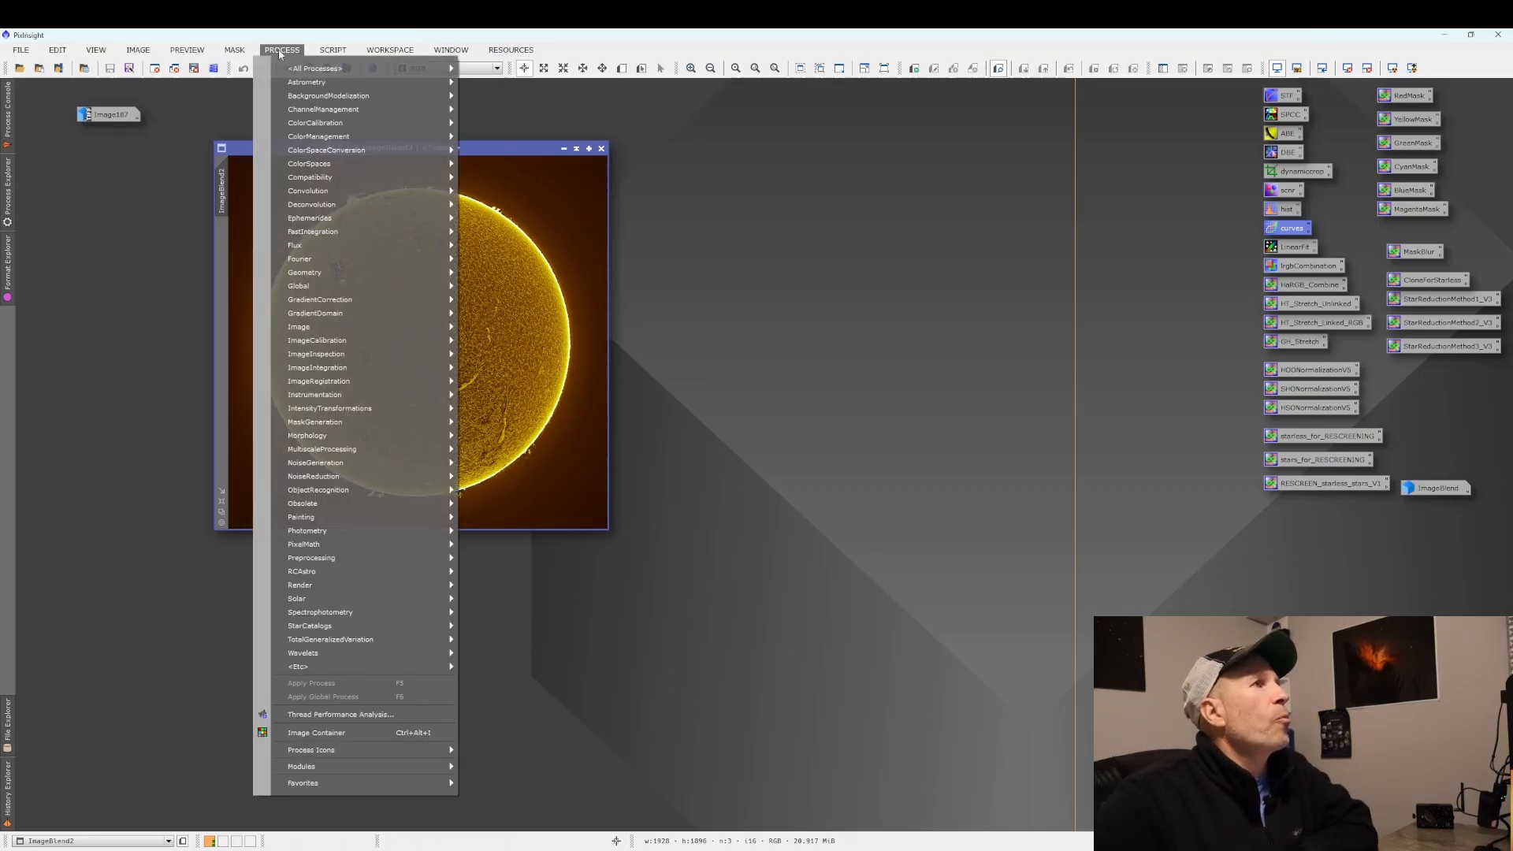
mouse_move(288, 71)
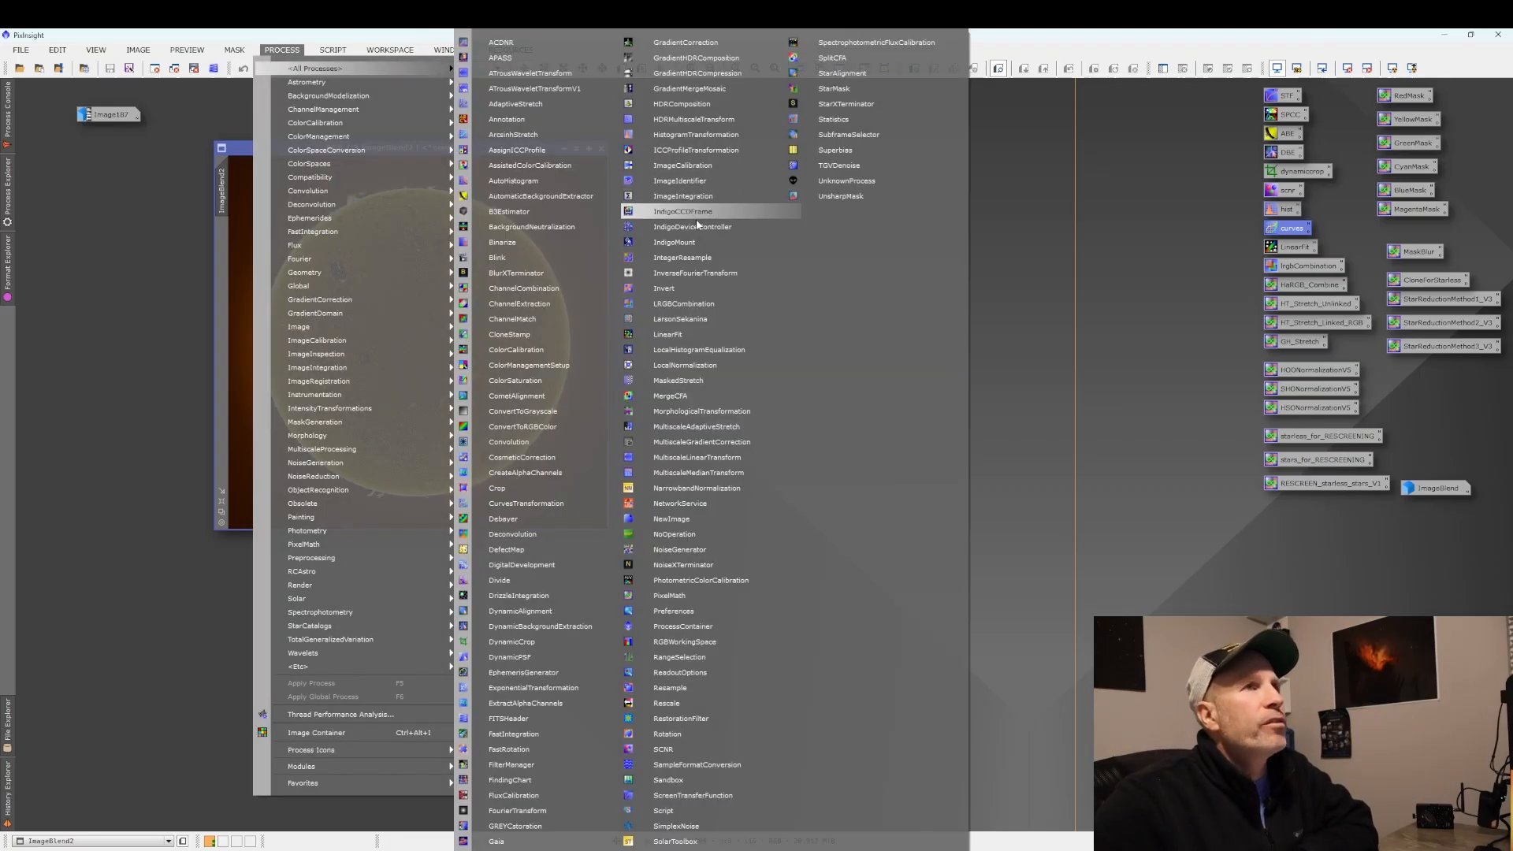
click(680, 689)
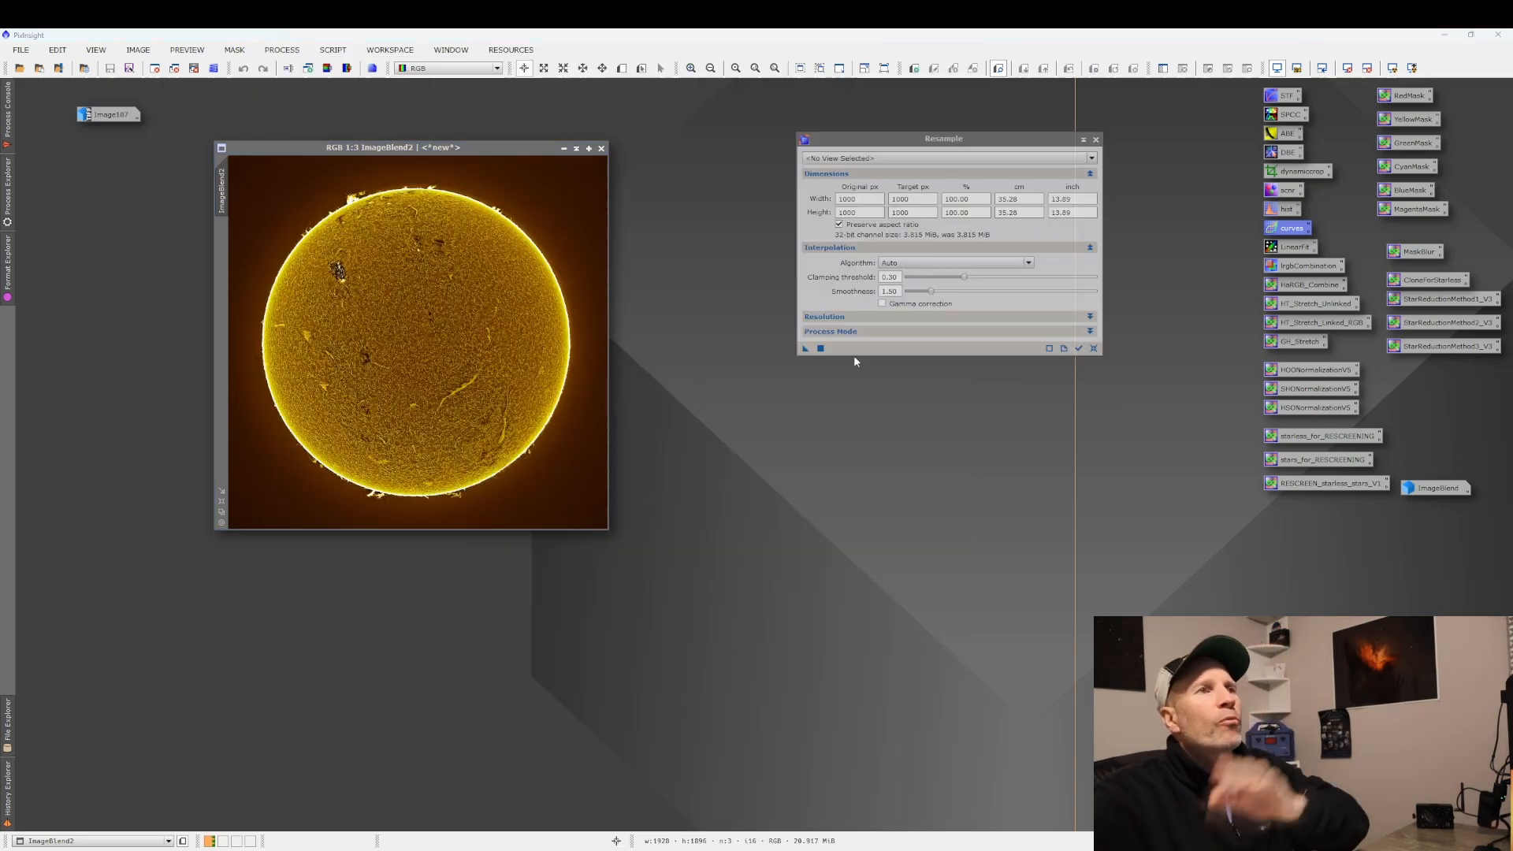
click(1091, 159)
click(842, 205)
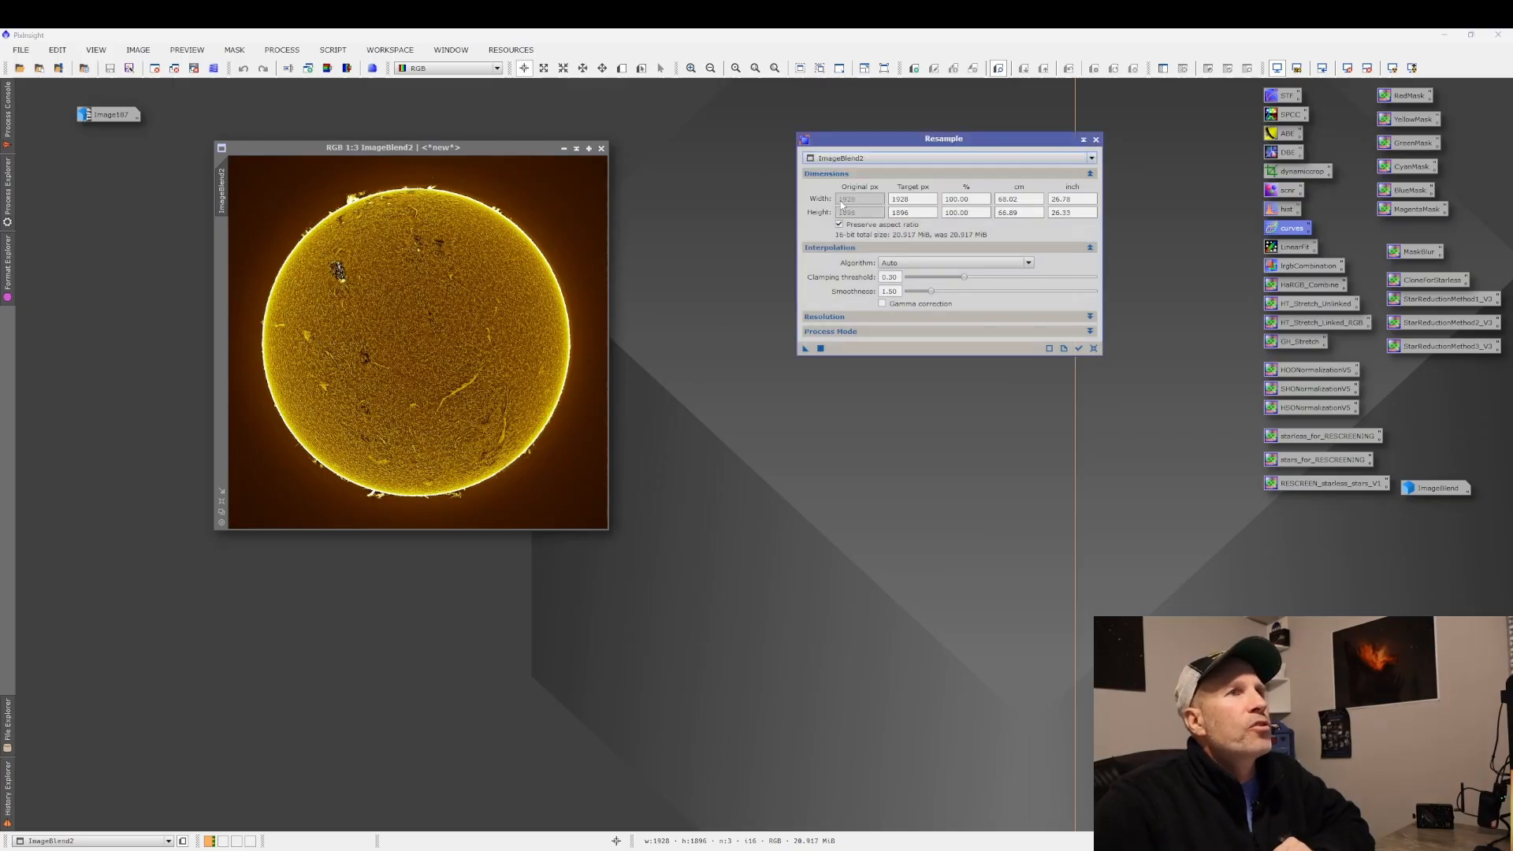
double_click(916, 199)
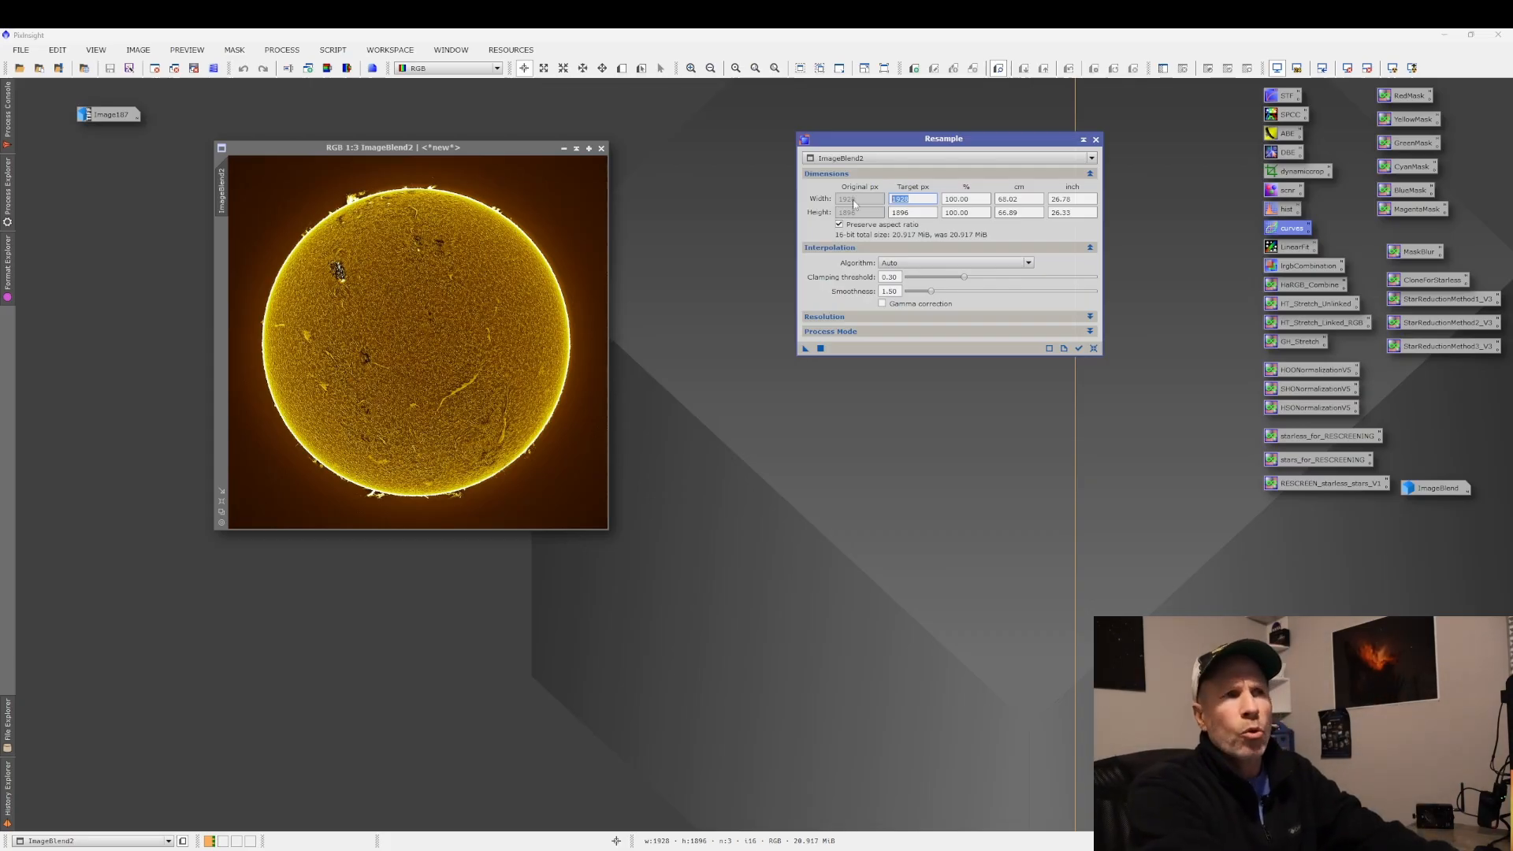
text(35)
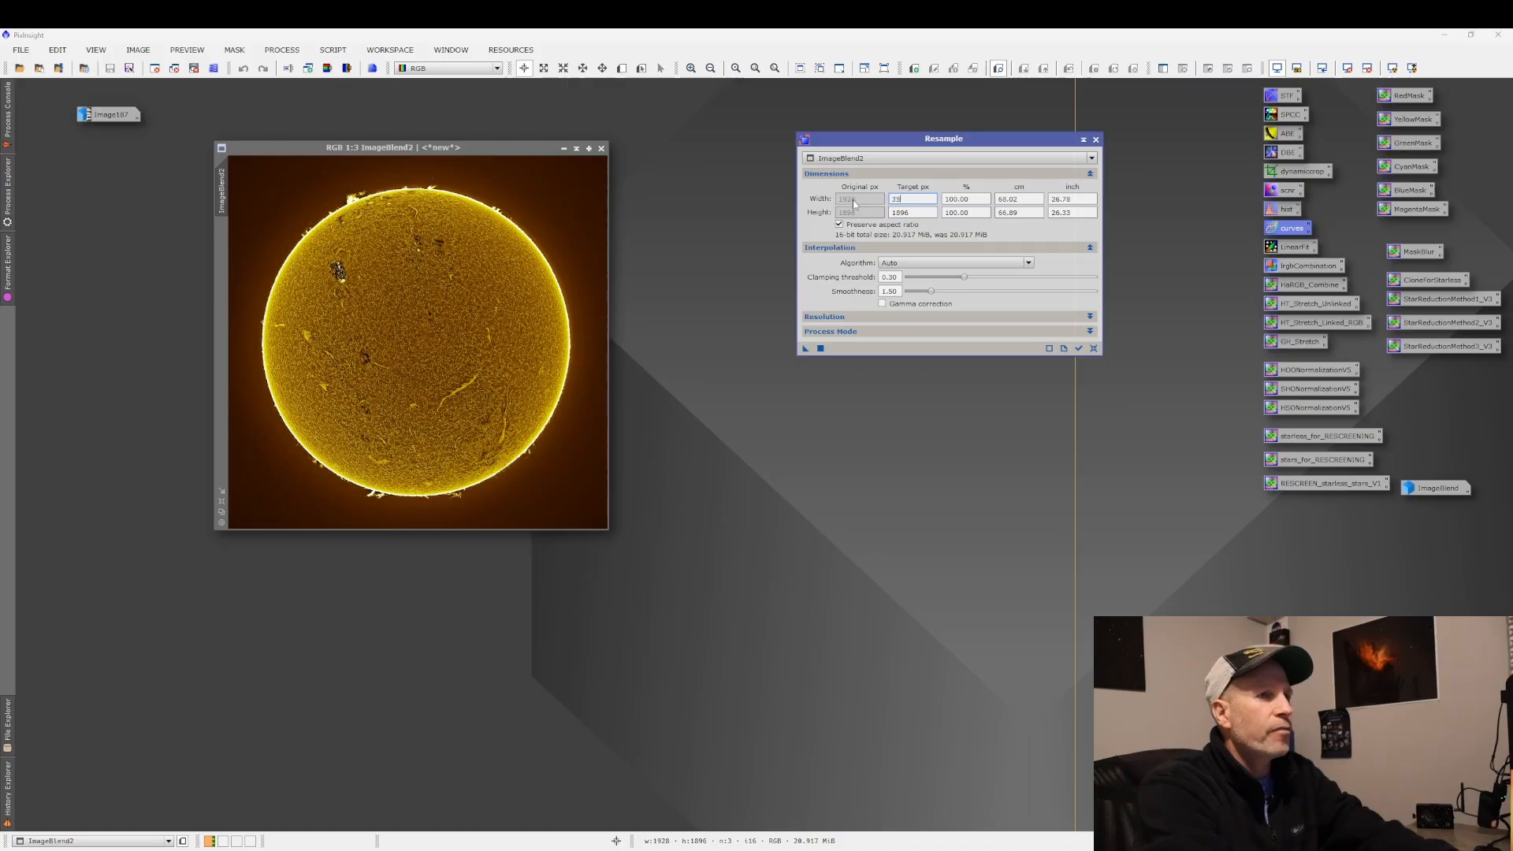
text(00)
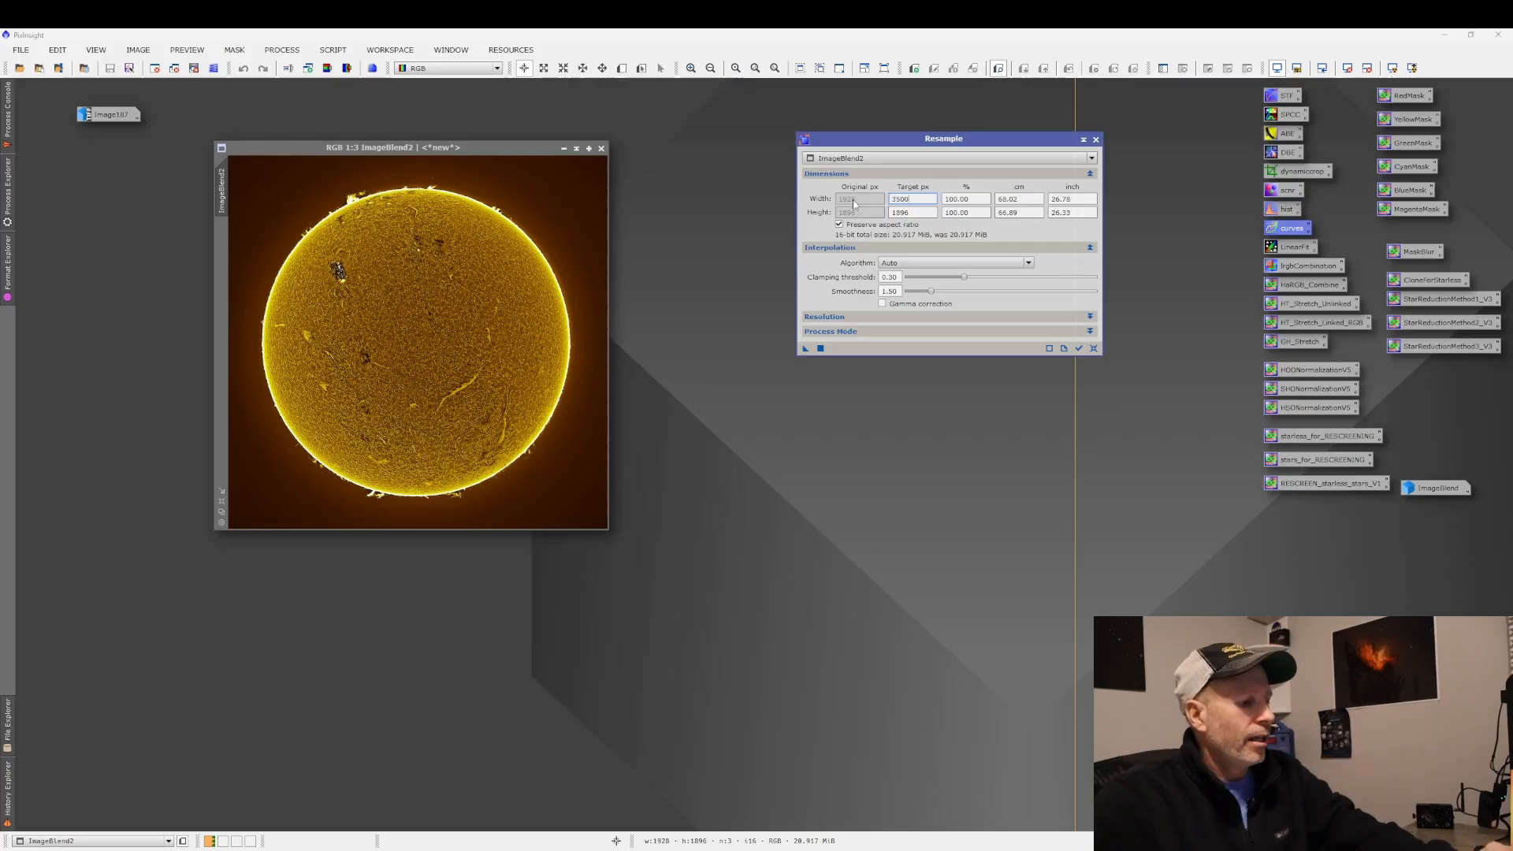
key(Tab)
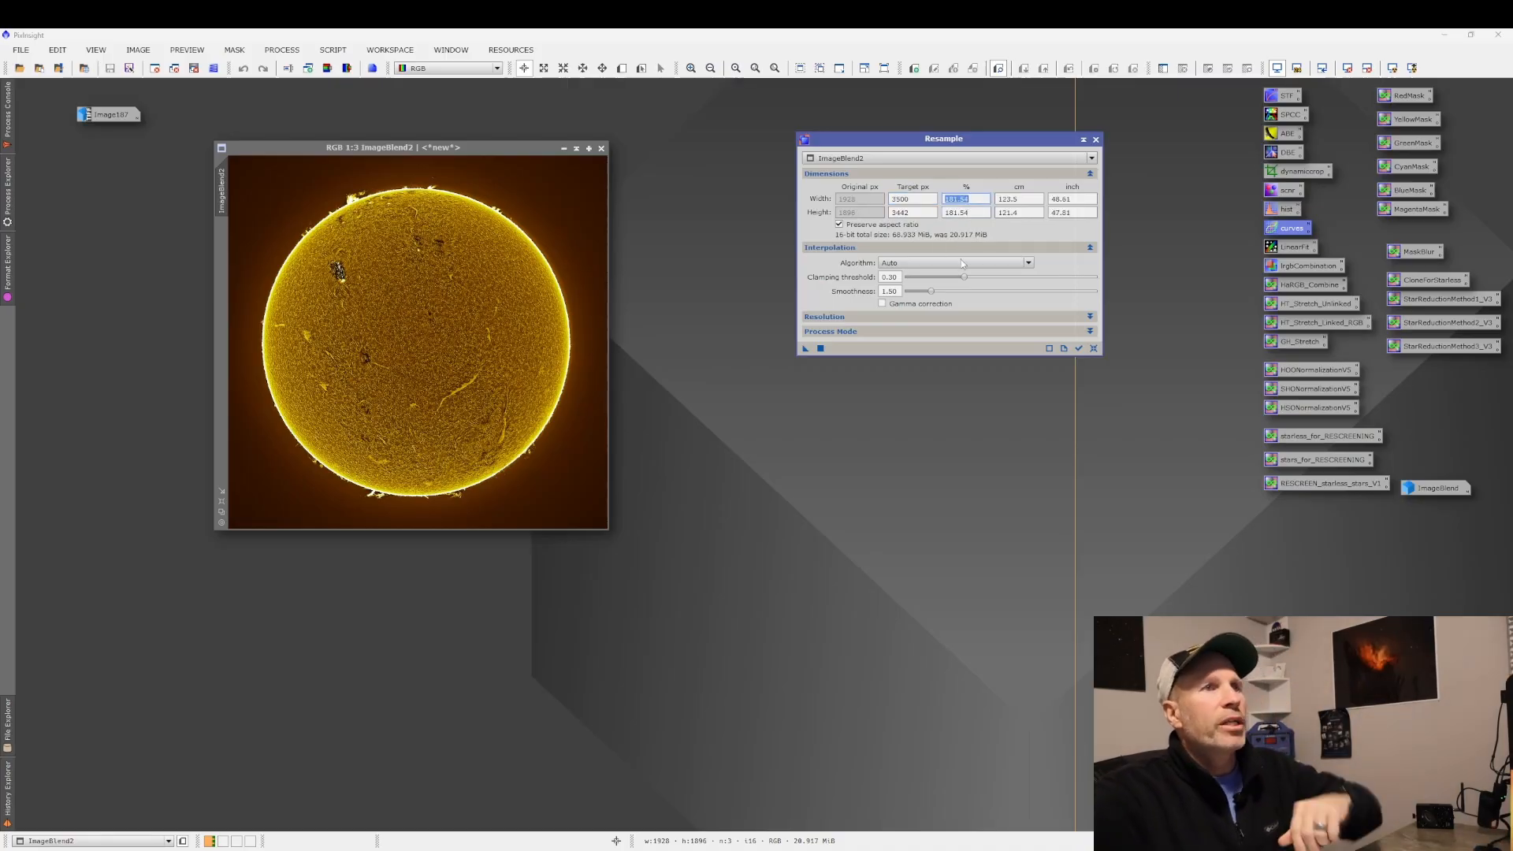
Set the horizontal and vertical resolution to 300 per inch, apply the resampling to ImageBlend2, and close Resample.
click(1091, 316)
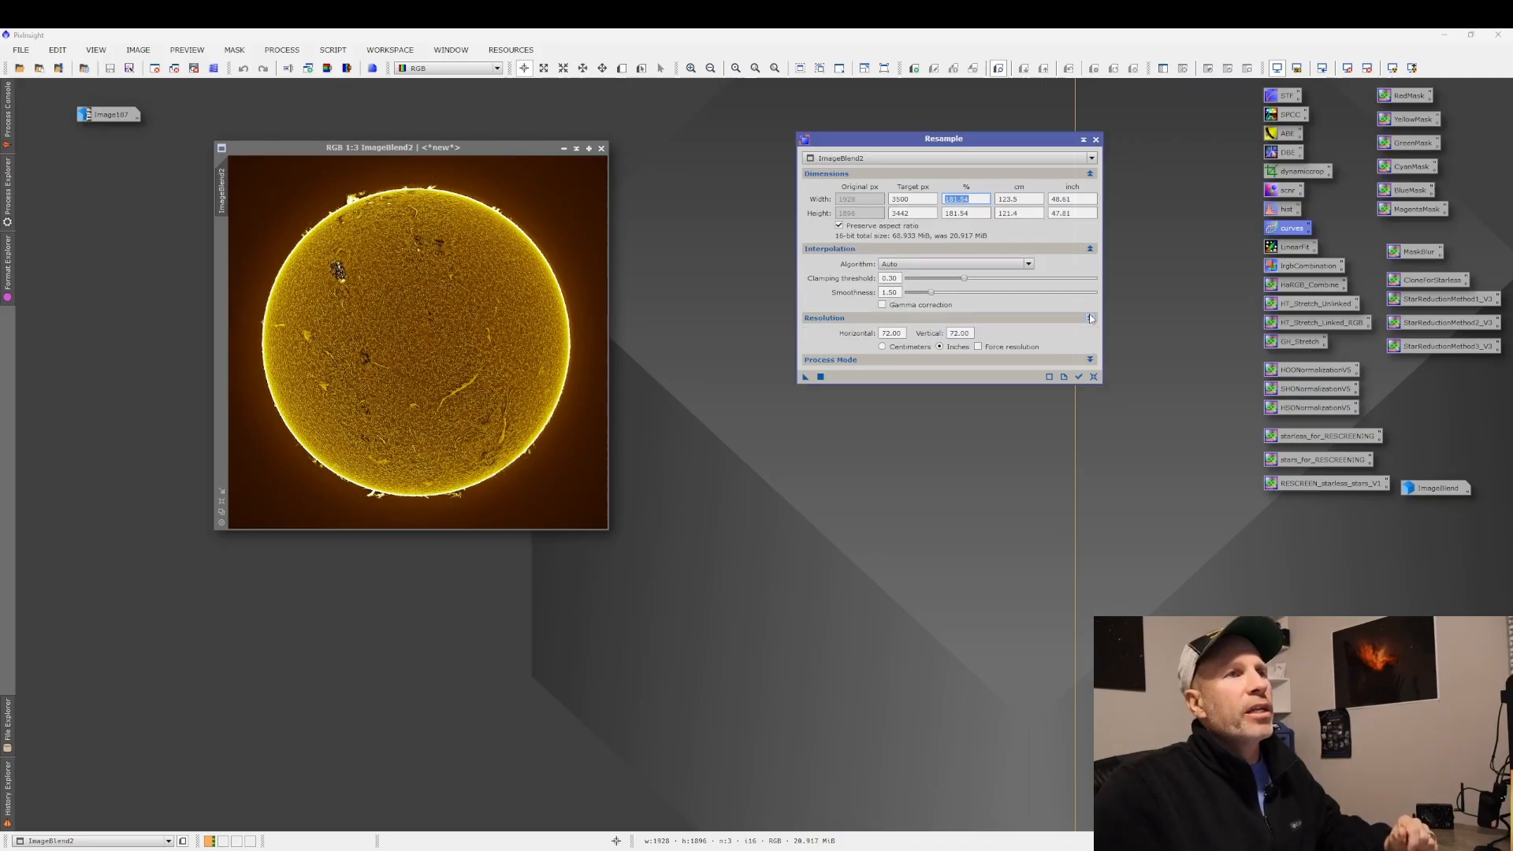
double_click(893, 333)
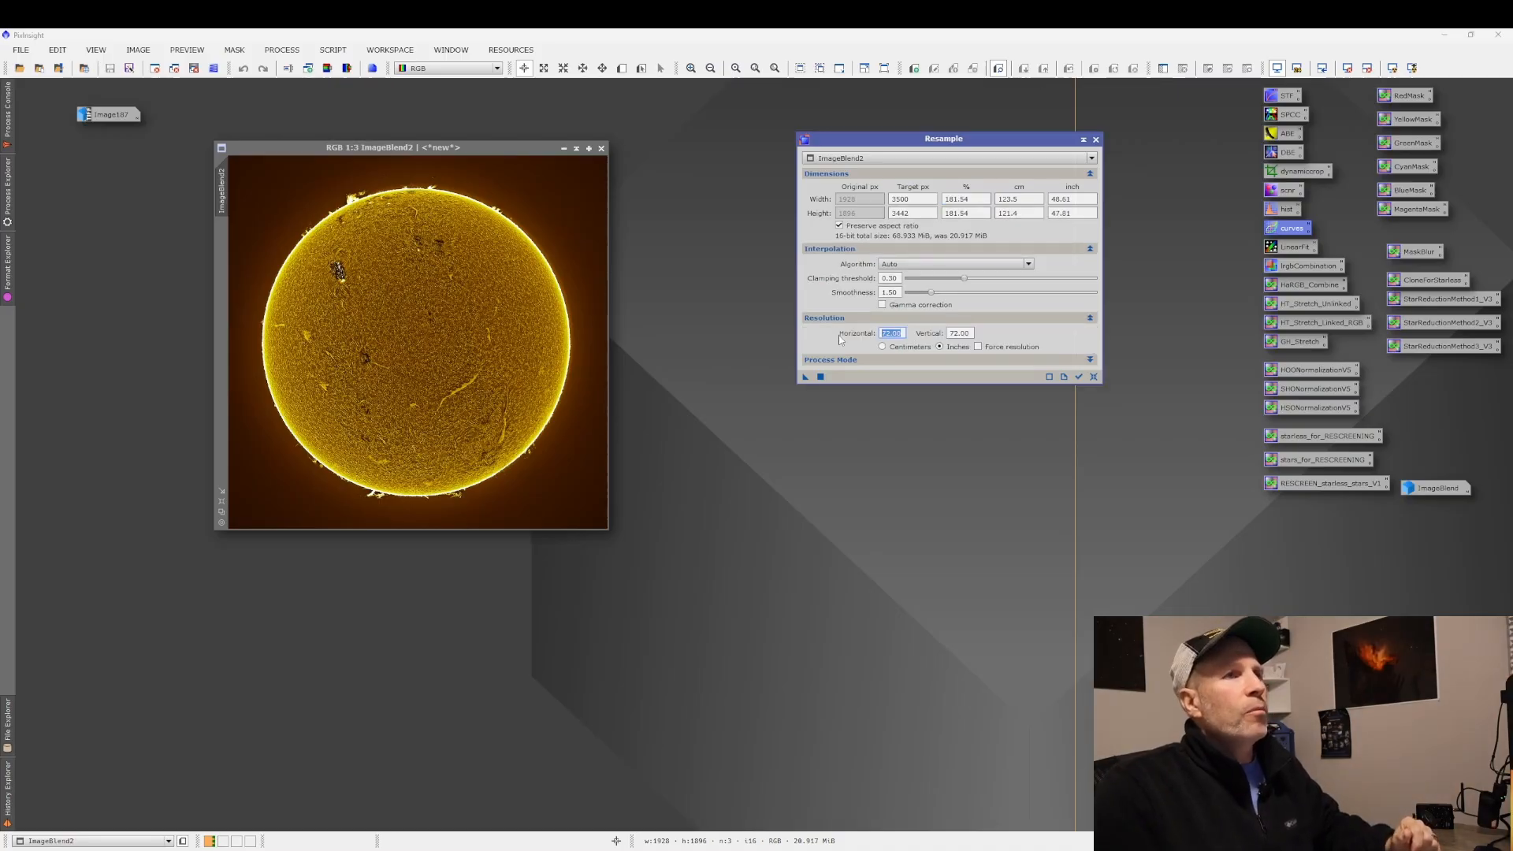
text(30)
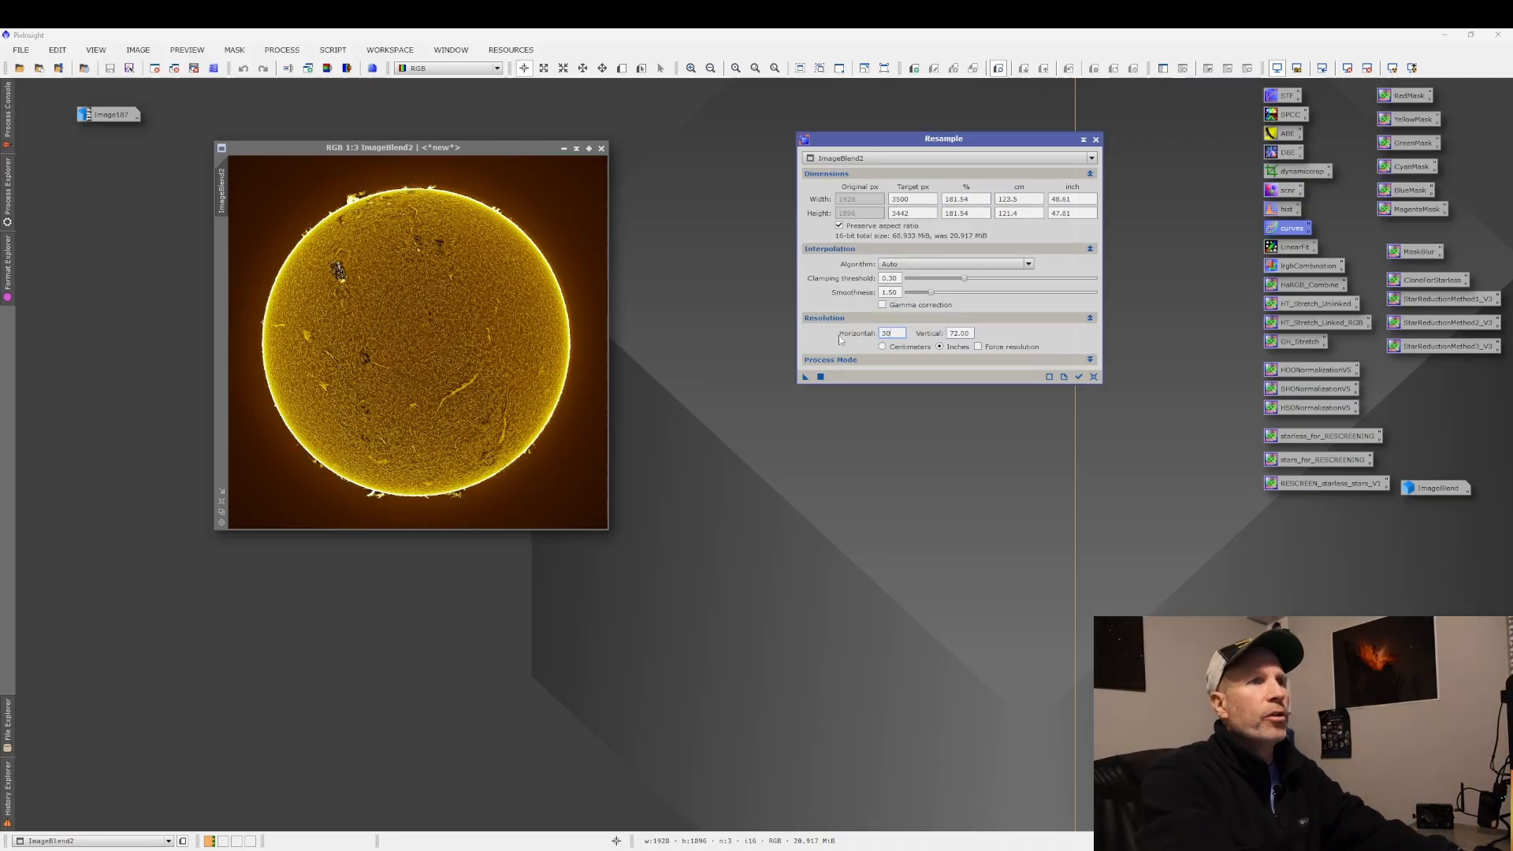
text(0)
key(Tab)
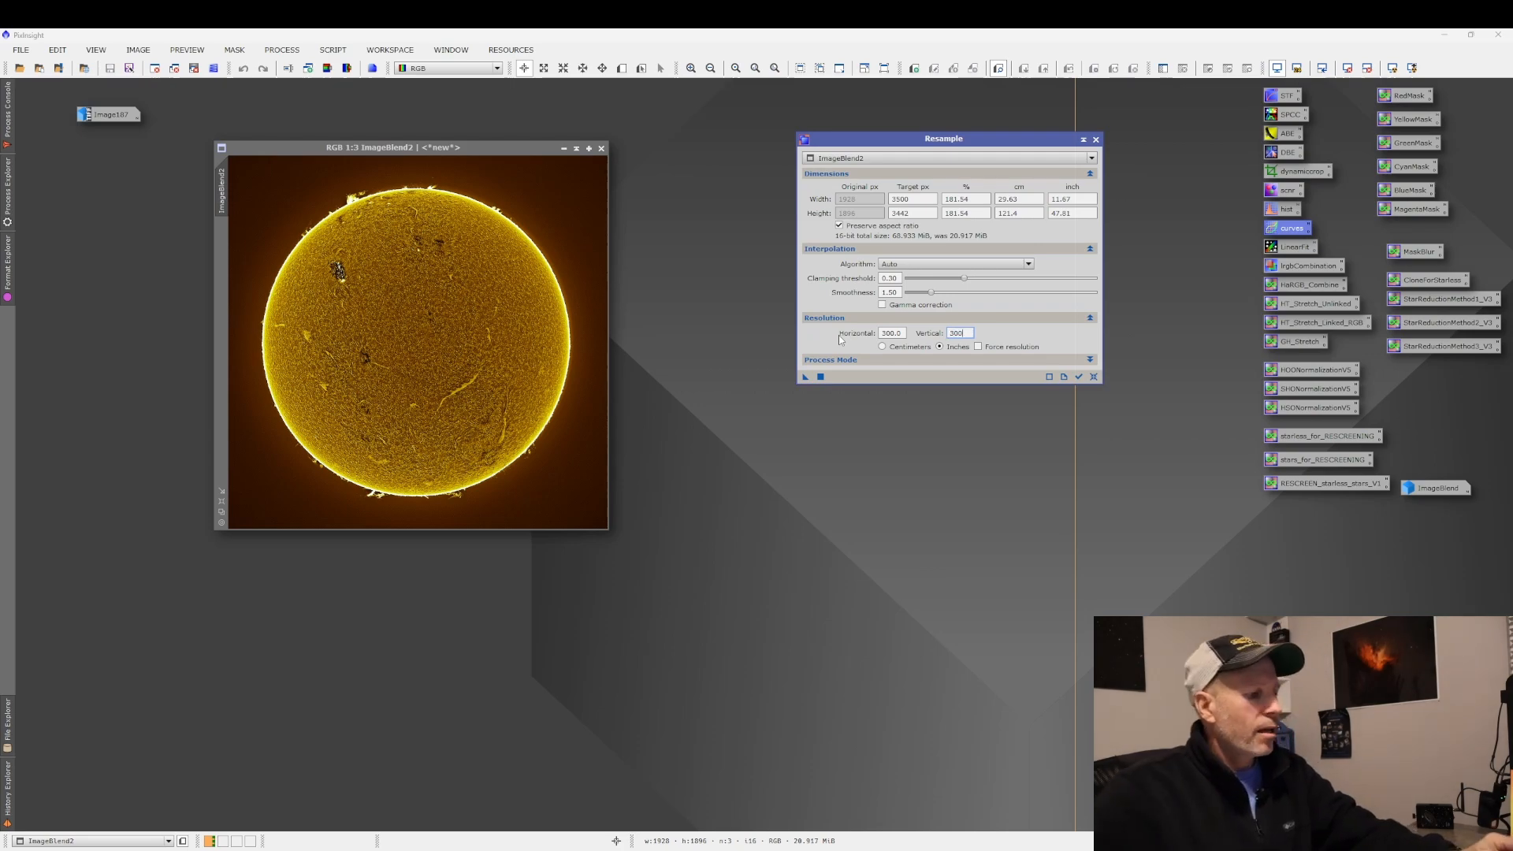
click(820, 378)
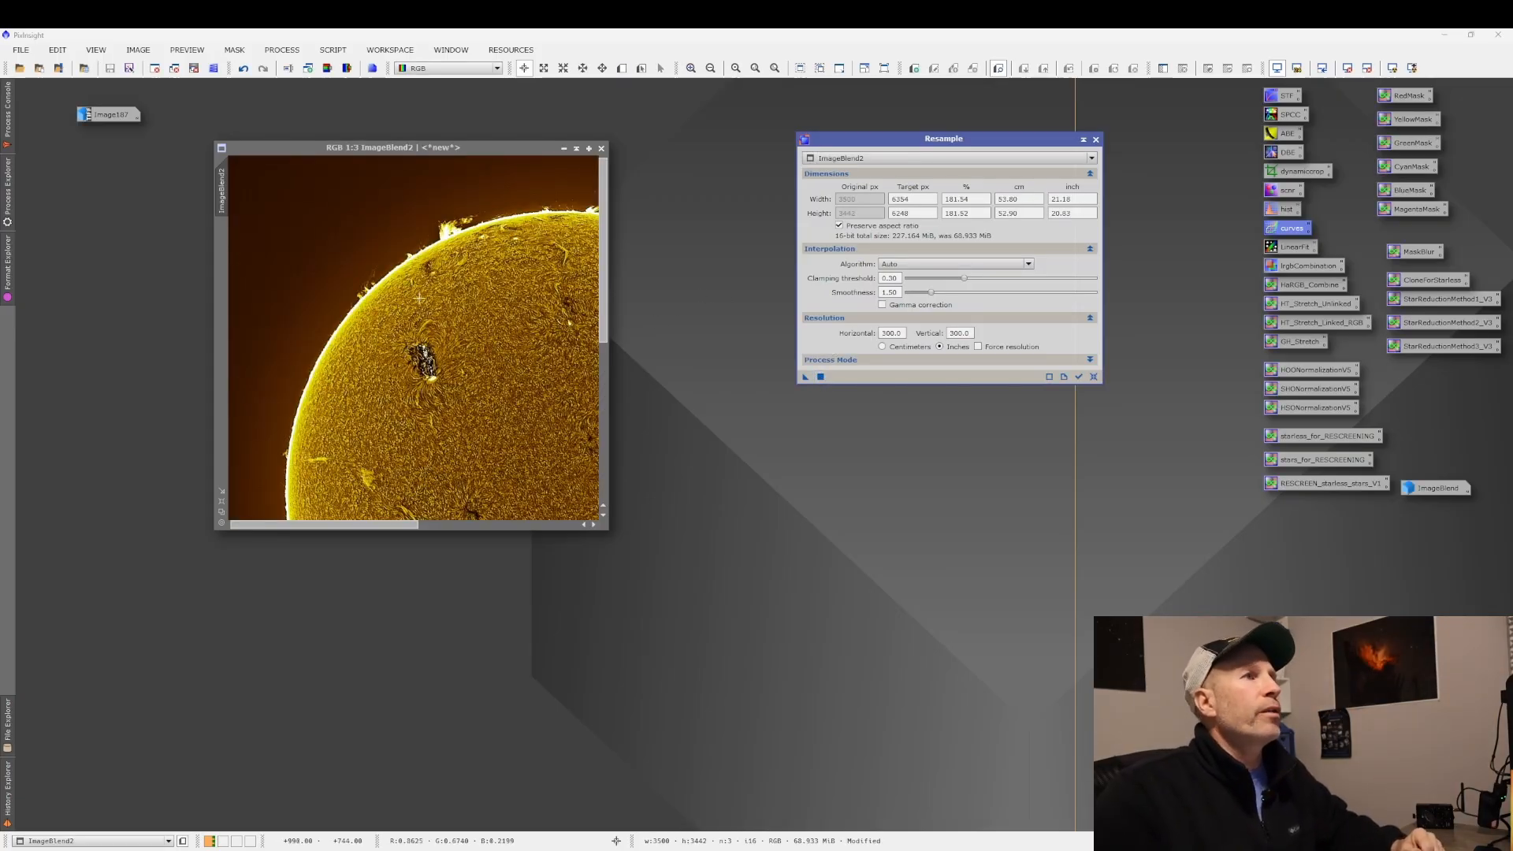
click(1096, 139)
Fit the window to the resampled ImageBlend2, reposition it, and examine the solar surface detail around the long filament.
right_click(404, 262)
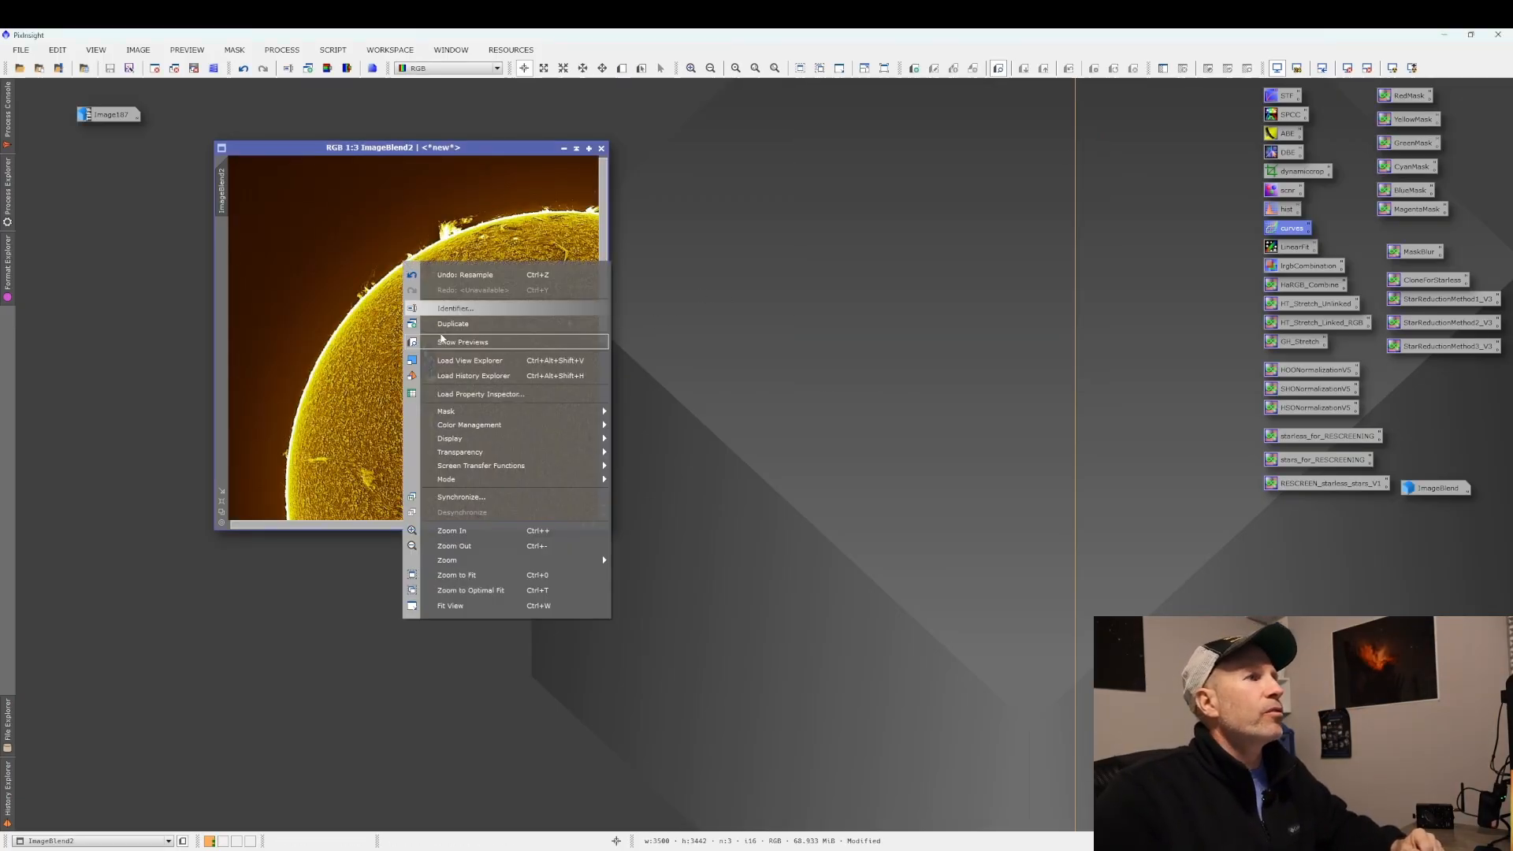
click(474, 590)
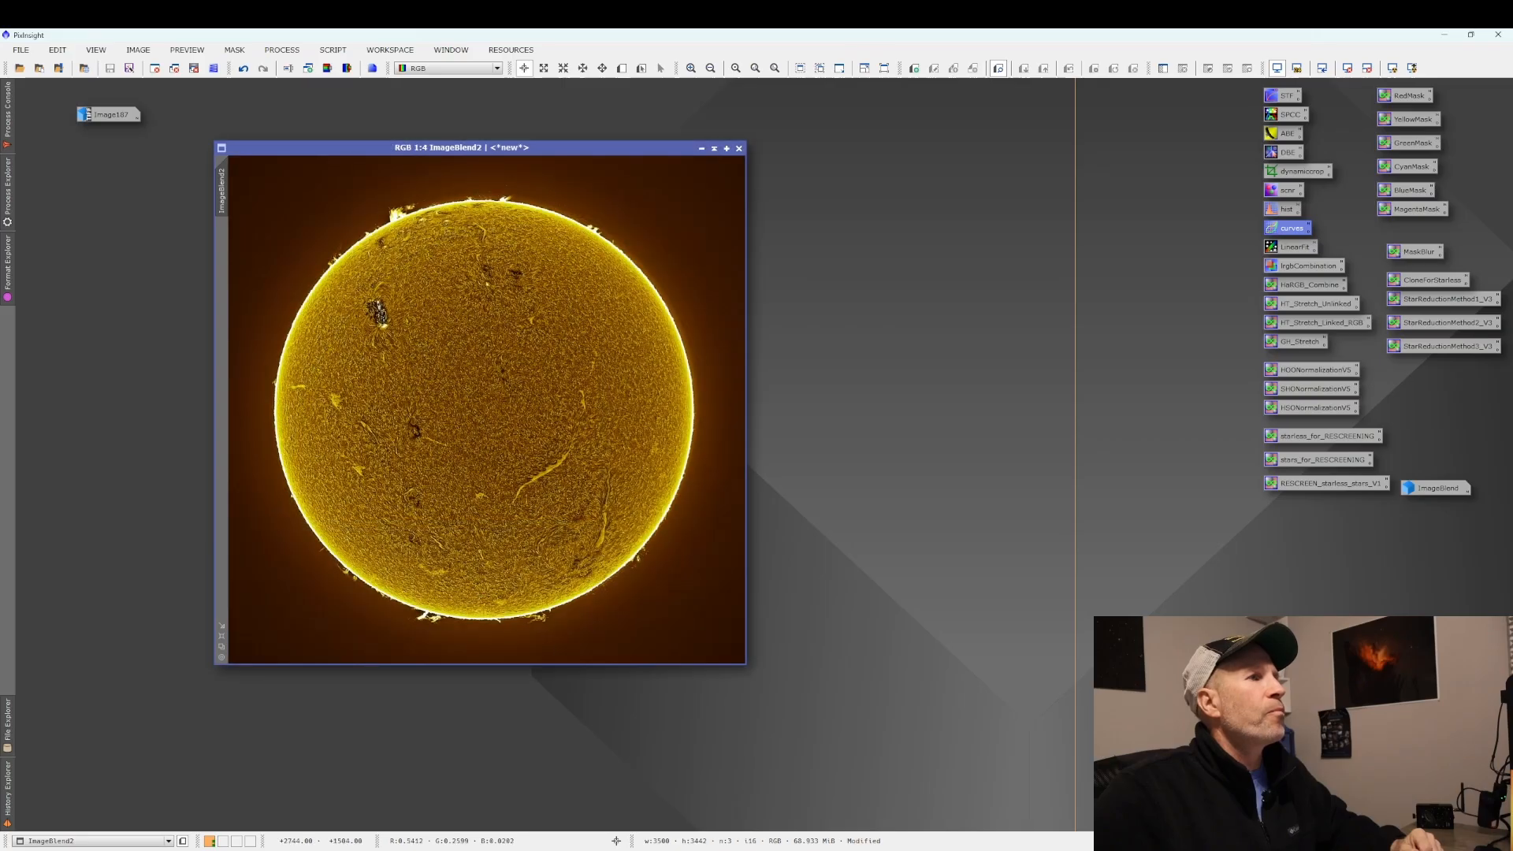
drag(601, 149, 633, 130)
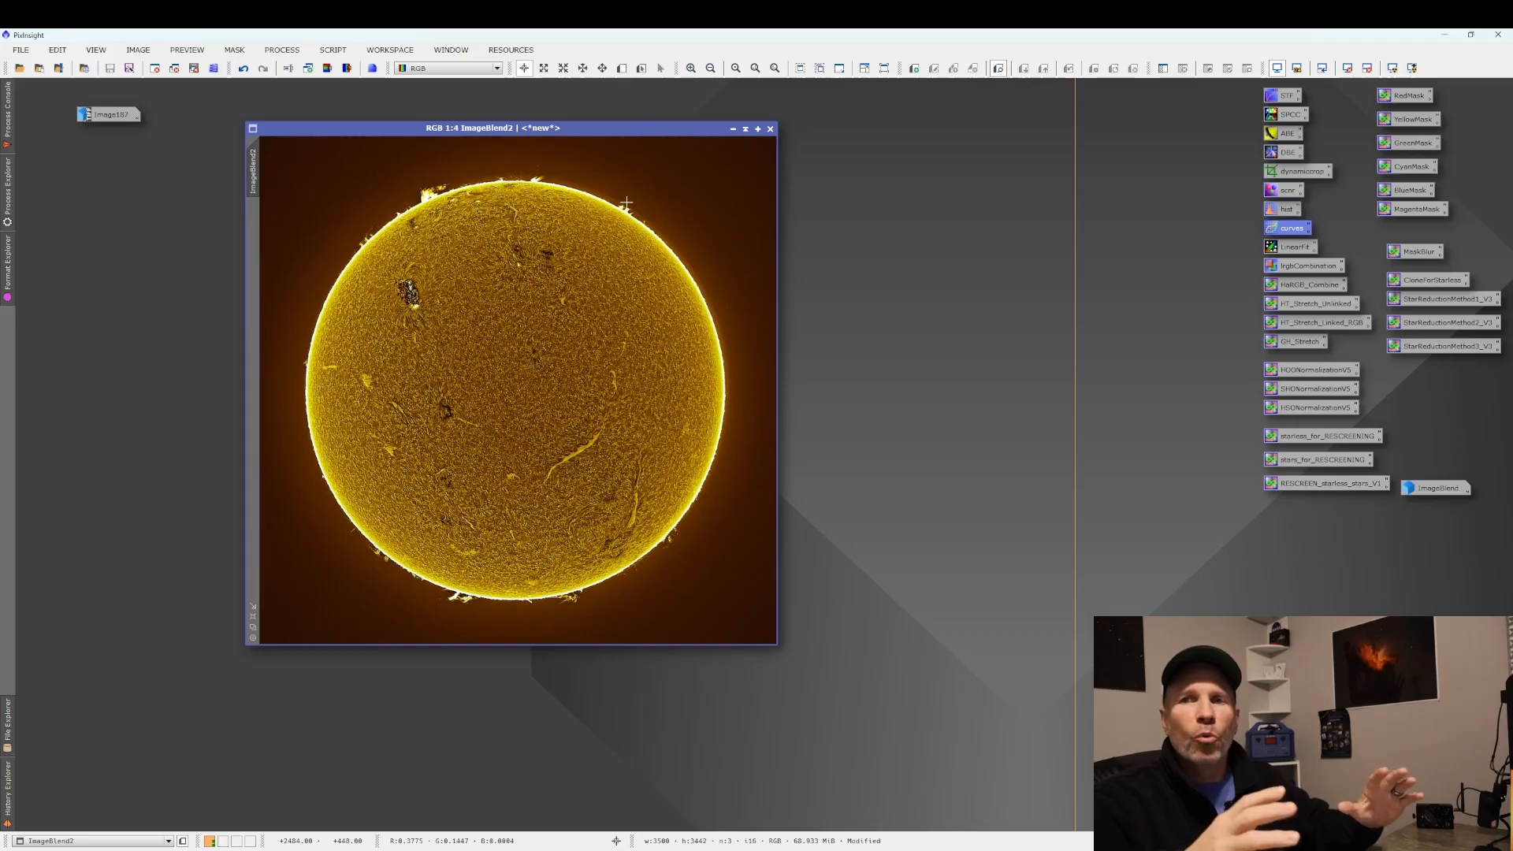
scroll(596, 425, up, 3)
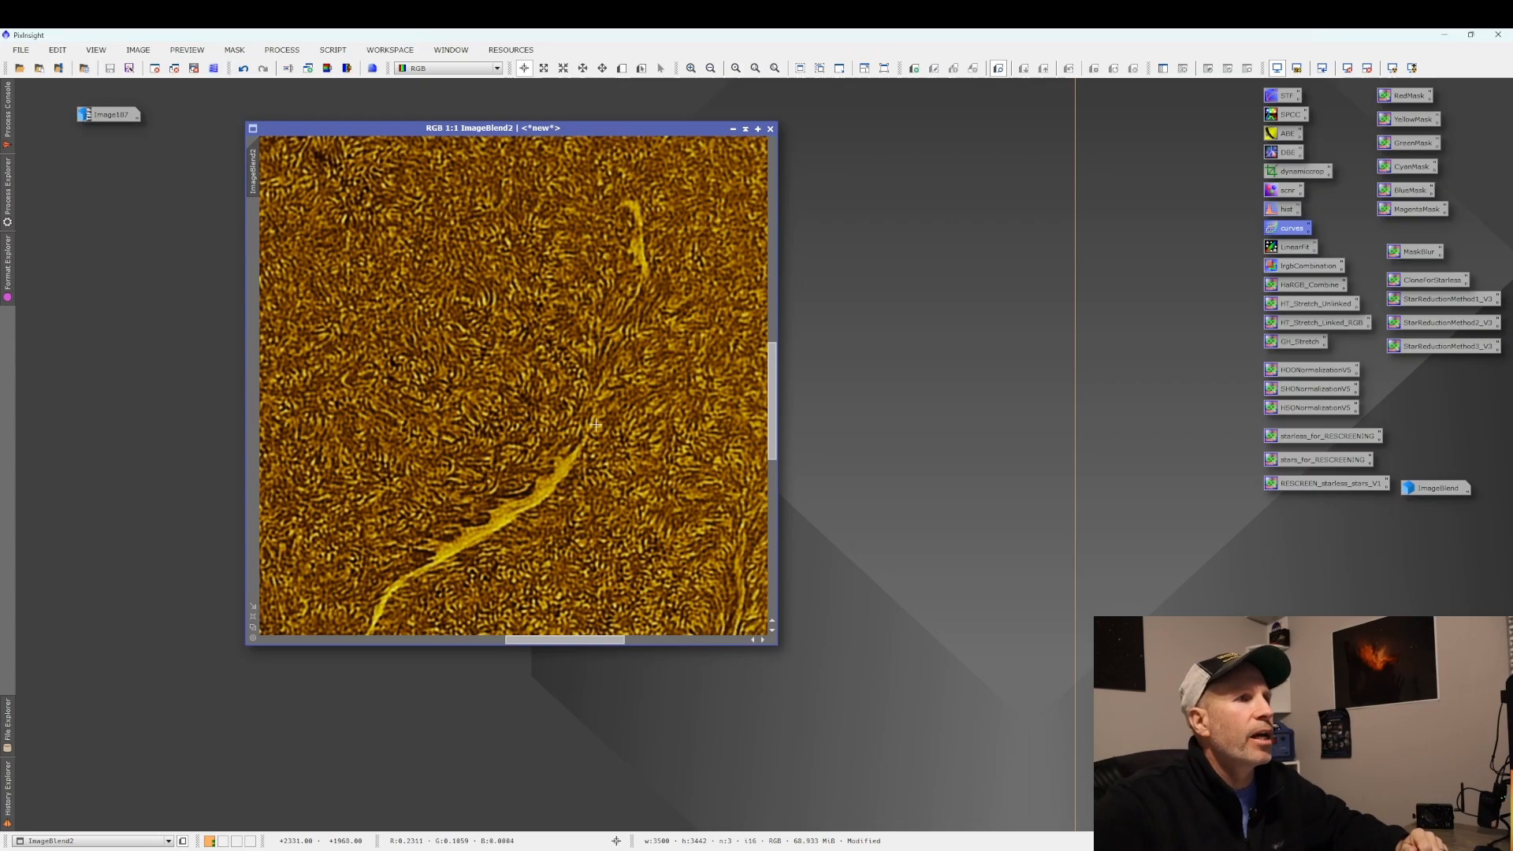
scroll(562, 480, down, 9)
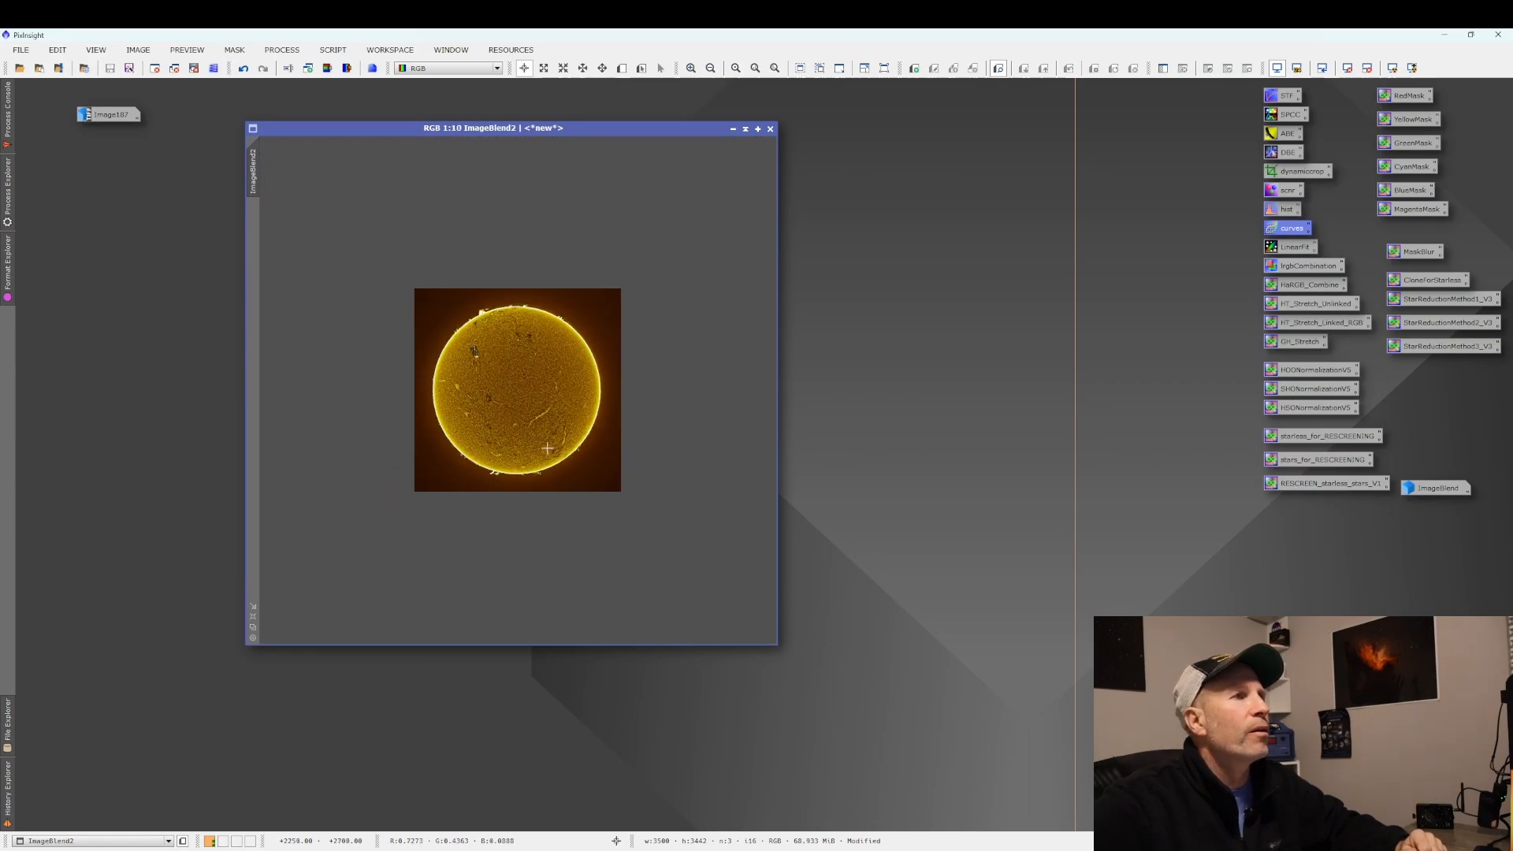
scroll(547, 448, up, 4)
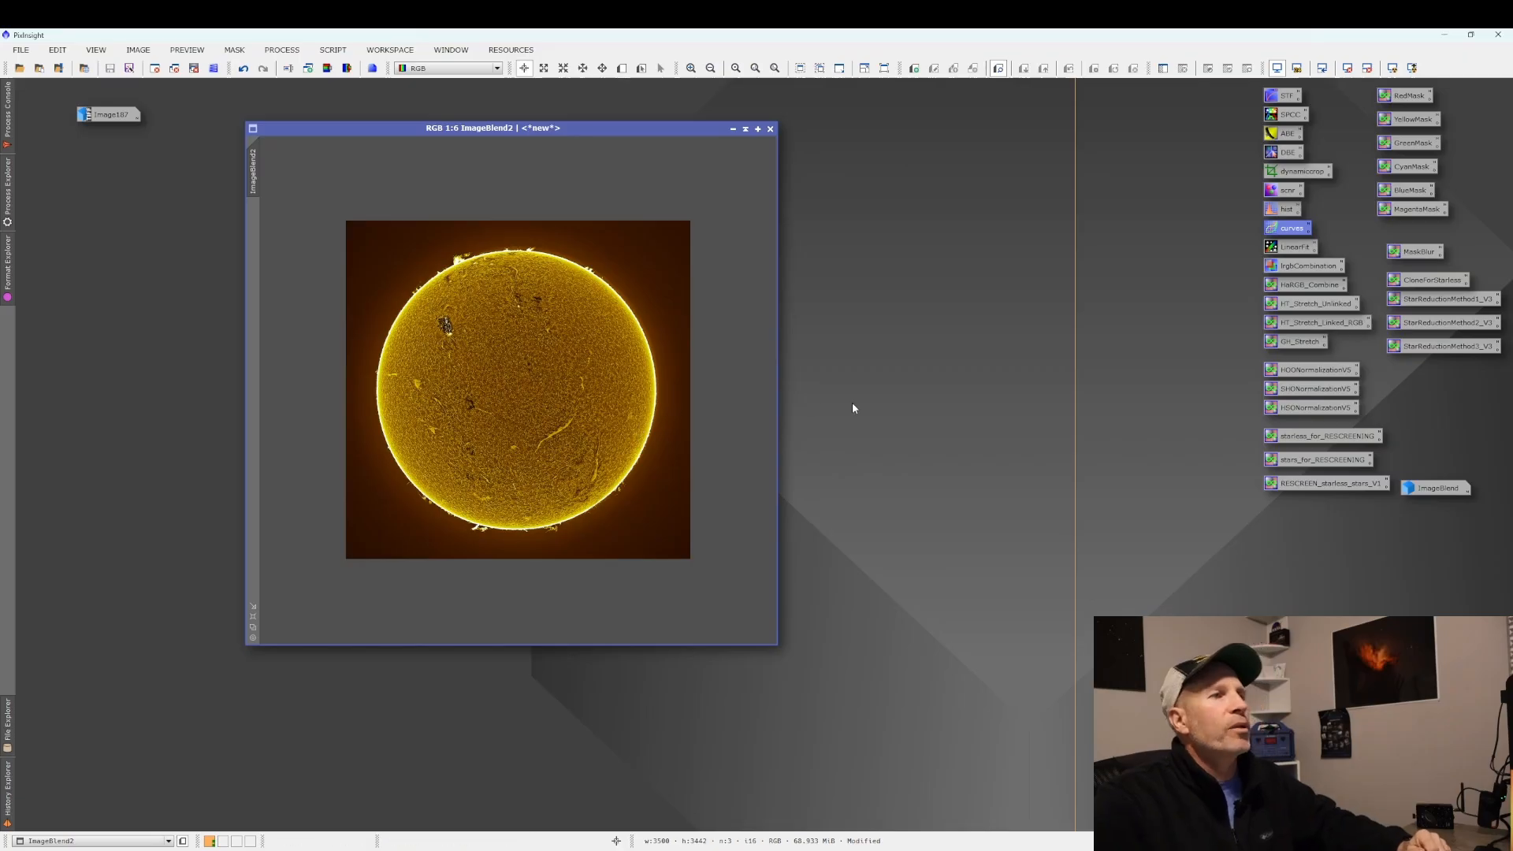